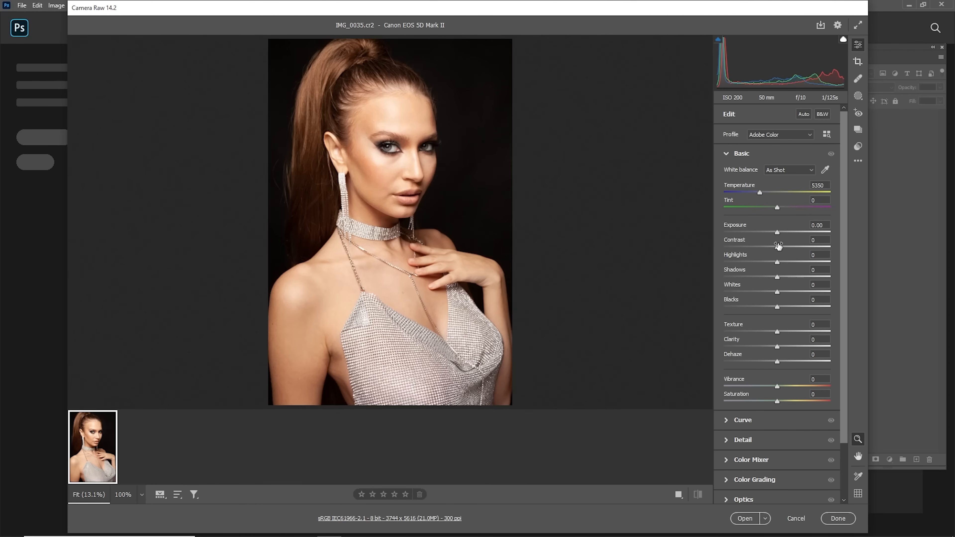
Adjust the raw portrait's basic tones: Contrast +17, Highlights -11, Shadows -17 and Blacks +7.
{"action": "left_click_drag", "start_coordinate": [777, 250], "coordinate": [782, 312]}
{"action": "double_click", "coordinate": [773, 291]}
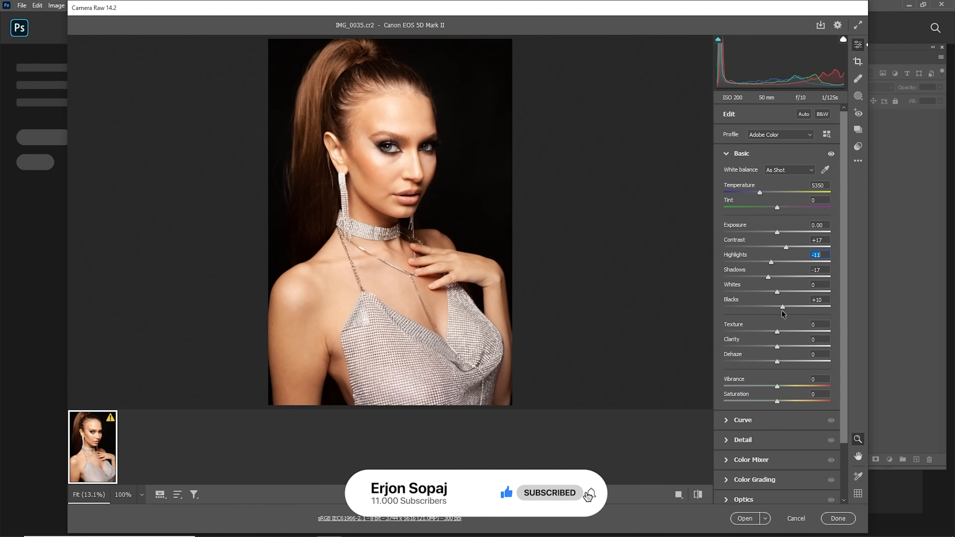
{"action": "left_click_drag", "start_coordinate": [782, 312], "coordinate": [780, 311]}
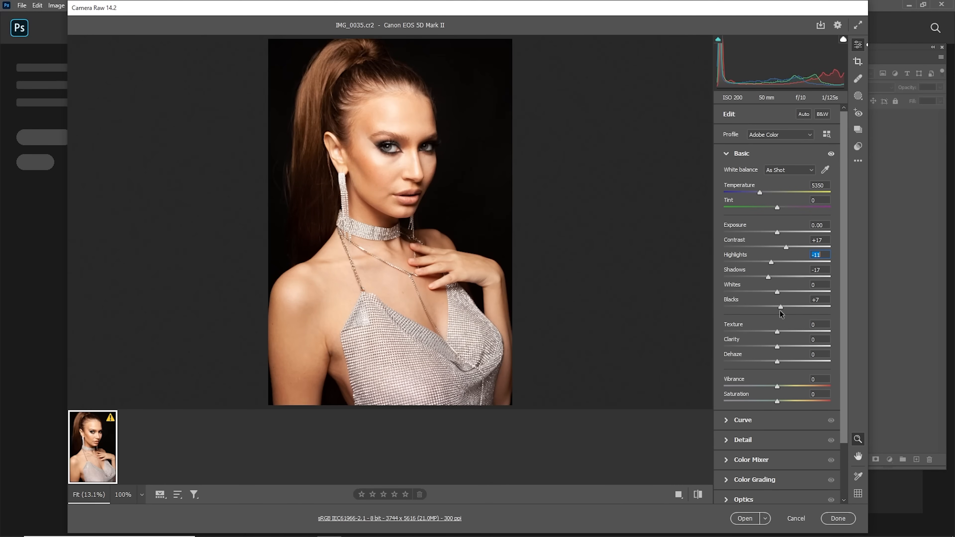
Set Texture to +6, judging the effect on the skin around the eyes.
{"action": "left_click", "coordinate": [411, 189]}
{"action": "left_click_drag", "start_coordinate": [410, 189], "coordinate": [471, 219]}
{"action": "key", "text": "h"}
{"action": "left_click_drag", "start_coordinate": [520, 249], "coordinate": [460, 320]}
{"action": "left_click_drag", "start_coordinate": [774, 331], "coordinate": [883, 330]}
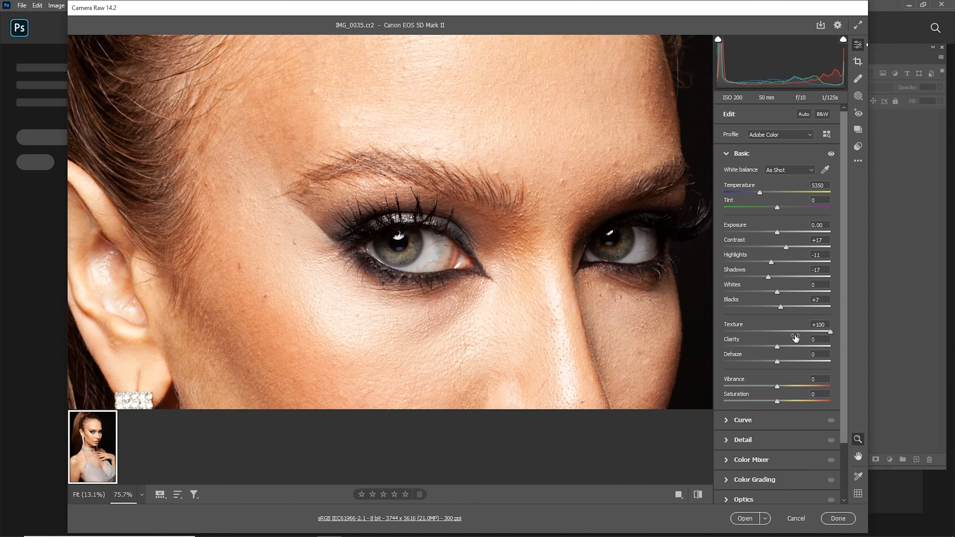
{"action": "left_click_drag", "start_coordinate": [798, 338], "coordinate": [782, 335]}
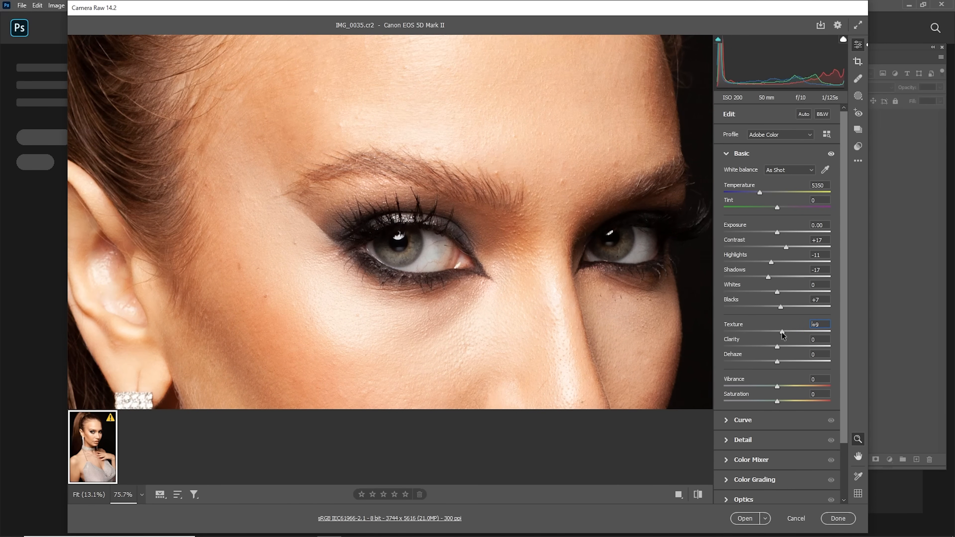
{"action": "left_click", "coordinate": [819, 323]}
{"action": "key", "text": "ctrl+0"}
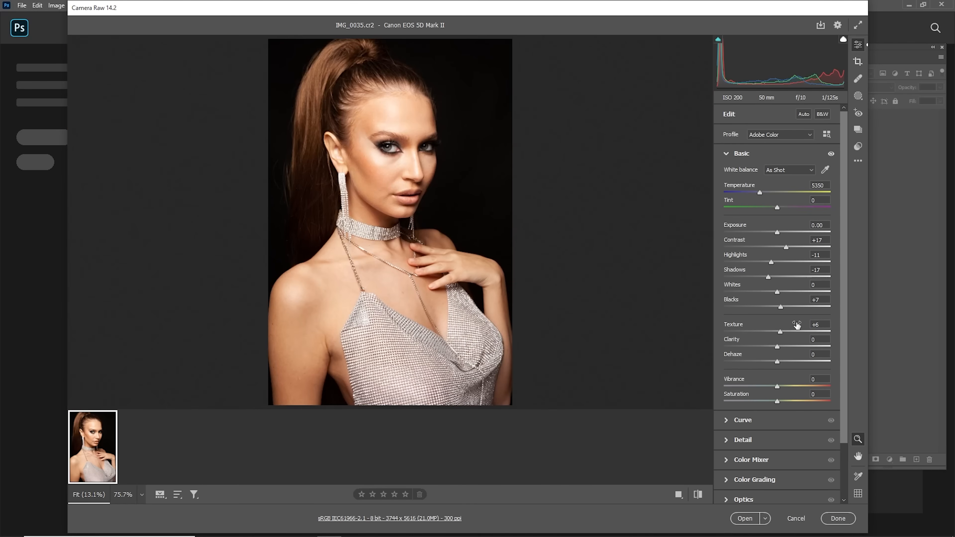
Set the Calibration hues to +7 for Green Primary and -2 for Blue Primary, then open the image for retouching.
{"action": "left_click", "coordinate": [738, 153]}
{"action": "left_click", "coordinate": [754, 313]}
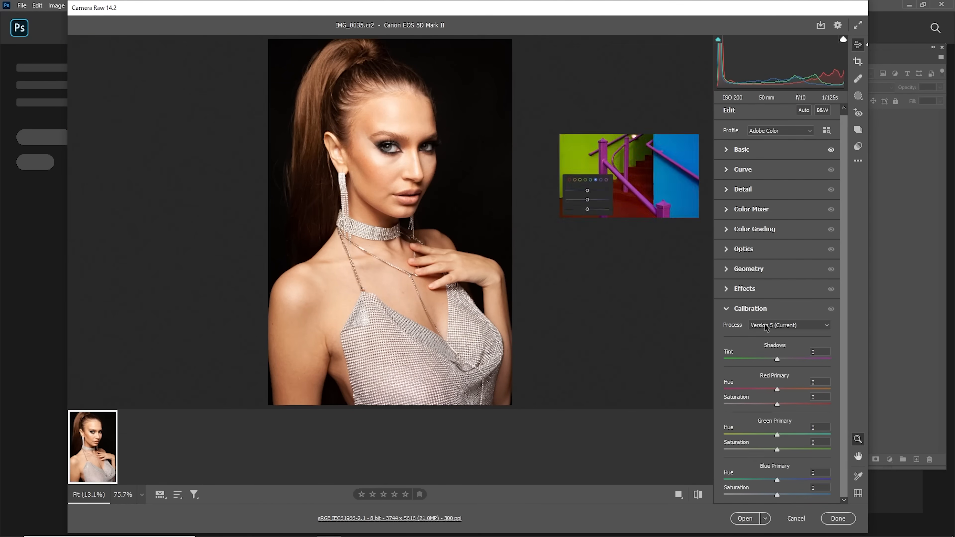
{"action": "mouse_move", "coordinate": [781, 436]}
{"action": "left_mouse_down"}
{"action": "mouse_move", "coordinate": [797, 438]}
{"action": "mouse_move", "coordinate": [782, 440]}
{"action": "left_mouse_up"}
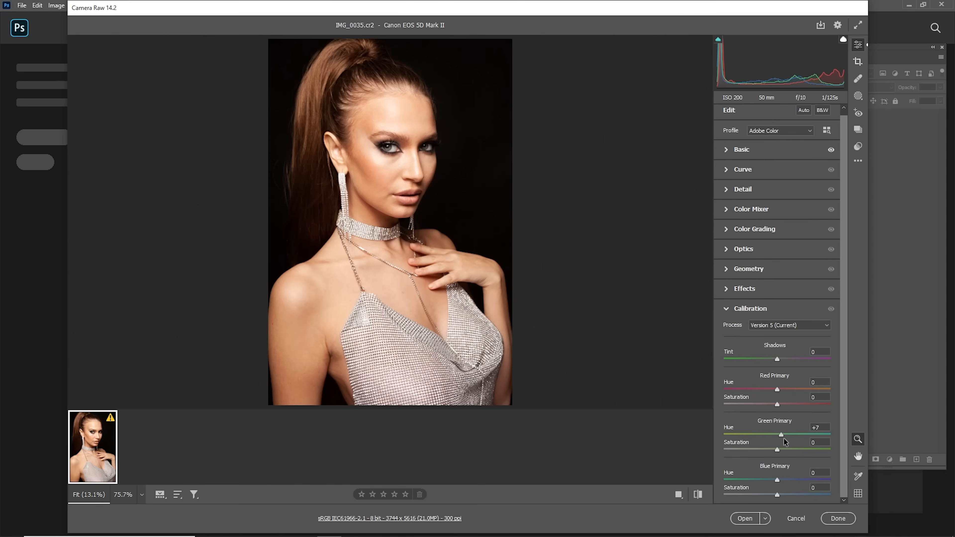
{"action": "left_click_drag", "start_coordinate": [777, 390], "coordinate": [809, 389]}
{"action": "type", "text": "0"}
{"action": "mouse_move", "coordinate": [780, 475]}
{"action": "left_mouse_down"}
{"action": "mouse_move", "coordinate": [769, 481]}
{"action": "mouse_move", "coordinate": [778, 481]}
{"action": "left_mouse_up"}
{"action": "type", "text": "-2"}
{"action": "left_click", "coordinate": [745, 520]}
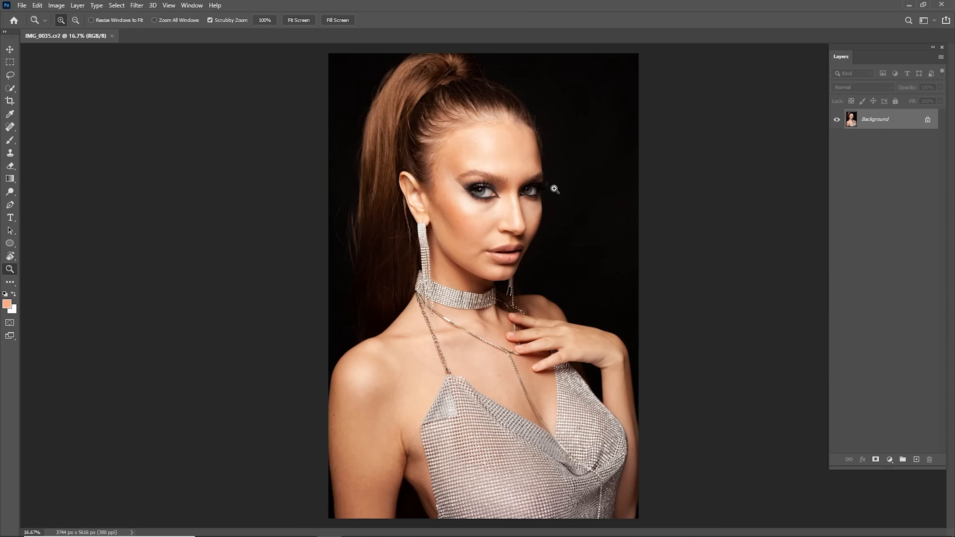
Switch to File Explorer and delete the IMG_0035.xmp sidecar file from the raw photo's folder.
{"action": "key", "text": "ctrl+0"}
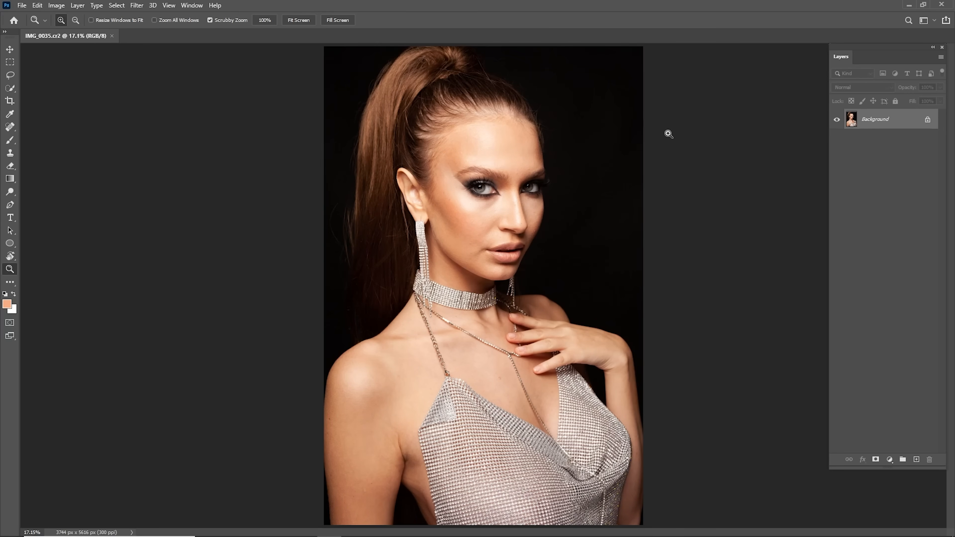
{"action": "key", "text": "alt+Tab"}
{"action": "key", "text": "alt+Tab"}
{"action": "key", "text": "Tab"}
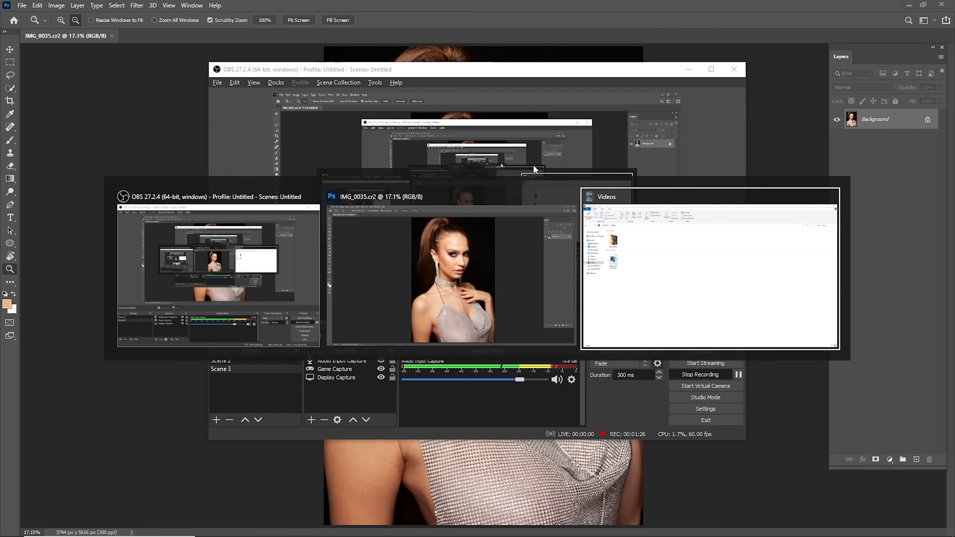
{"action": "left_click", "coordinate": [9, 79]}
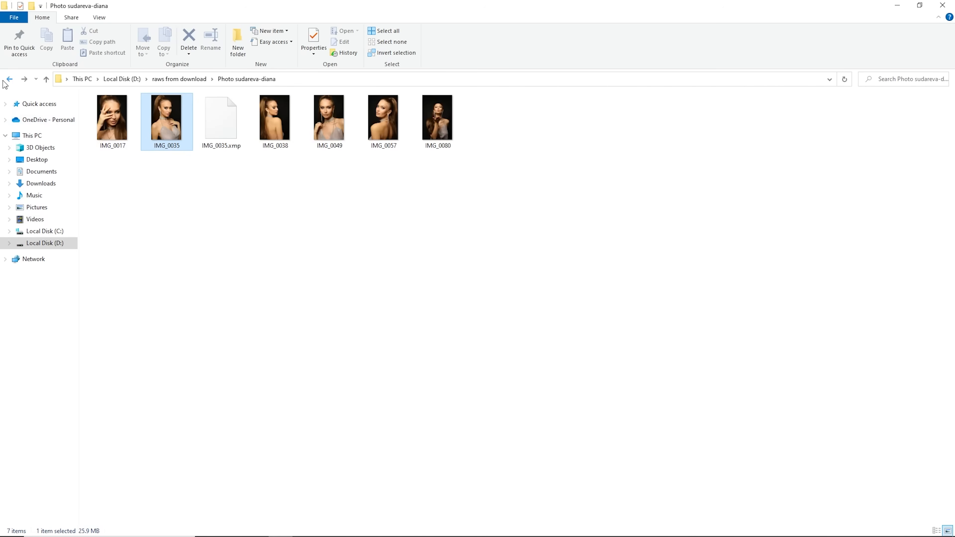
{"action": "left_click", "coordinate": [212, 126]}
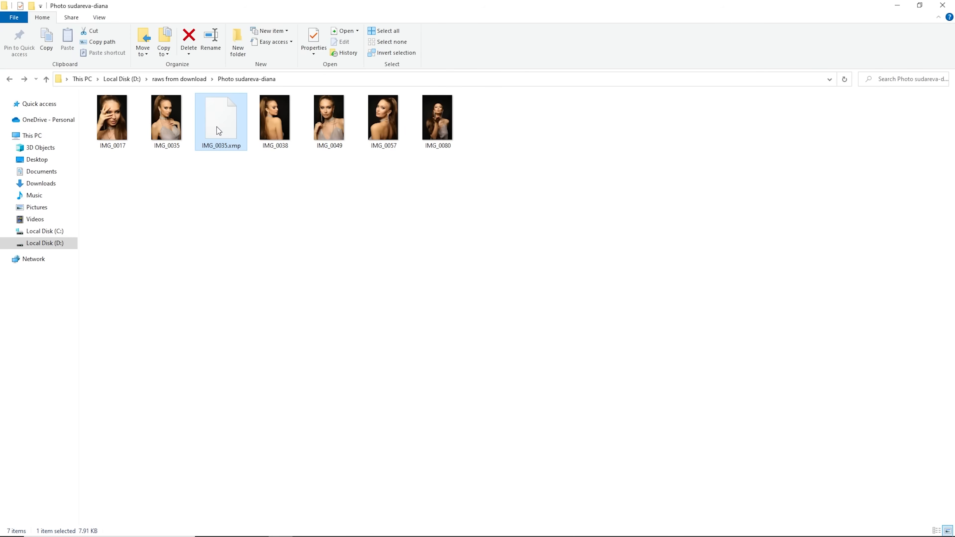
{"action": "key", "text": "Delete"}
Place the unedited raw IMG_0035 into the open Photoshop document with its default Camera Raw settings.
{"action": "left_click_drag", "start_coordinate": [169, 121], "coordinate": [465, 222]}
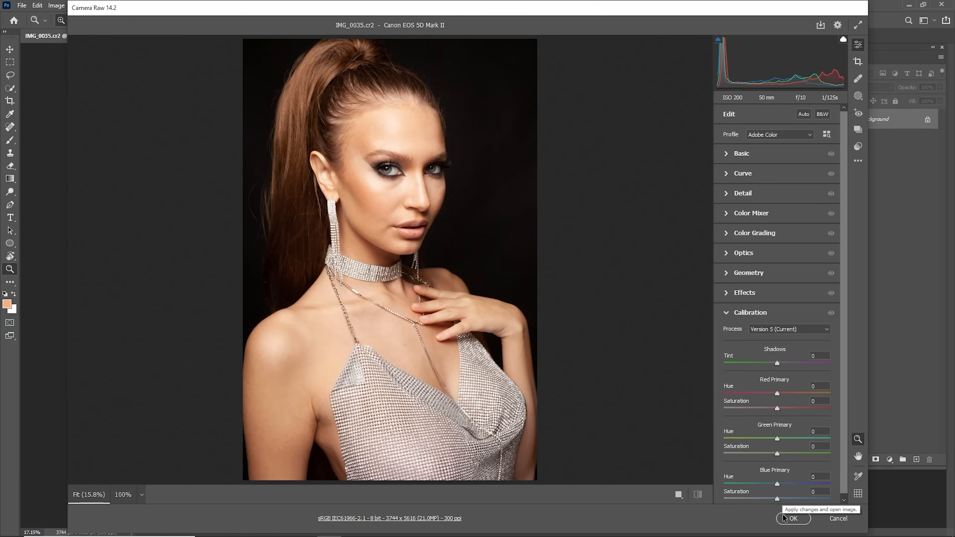
{"action": "left_click", "coordinate": [790, 518]}
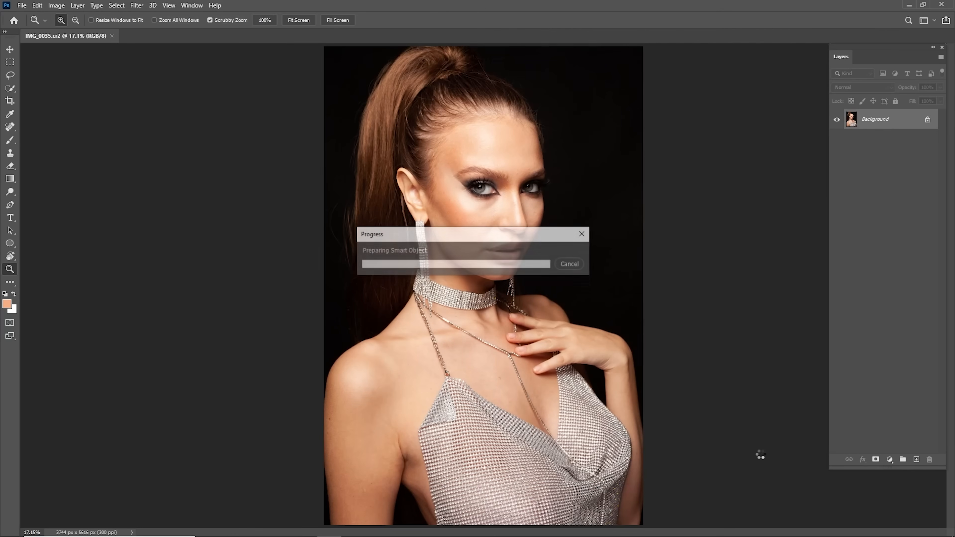
{"action": "key", "text": "Return"}
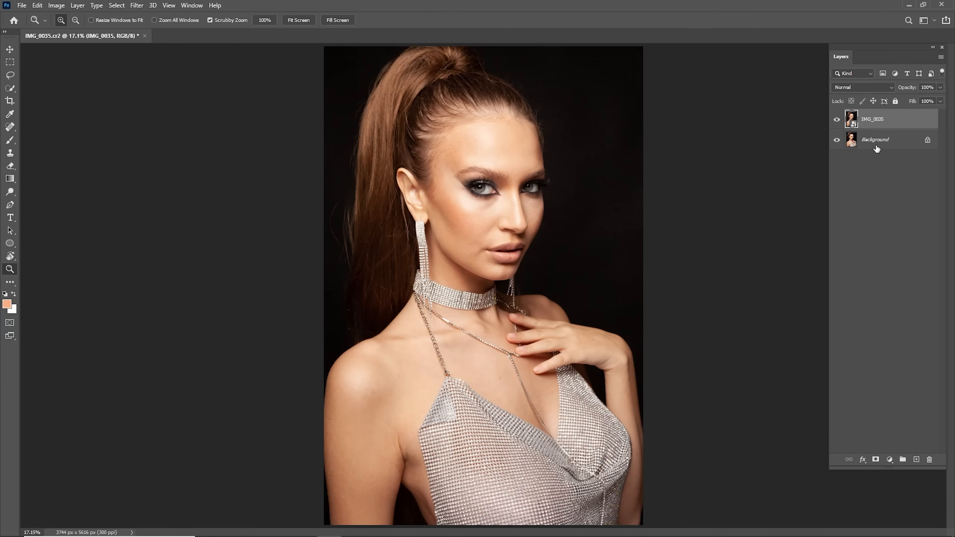
Rename the placed IMG_0035 layer as SOOC and lock it completely.
{"action": "double_click", "coordinate": [875, 120]}
{"action": "type", "text": "SOOC"}
{"action": "key", "text": "Return"}
{"action": "left_click", "coordinate": [895, 100]}
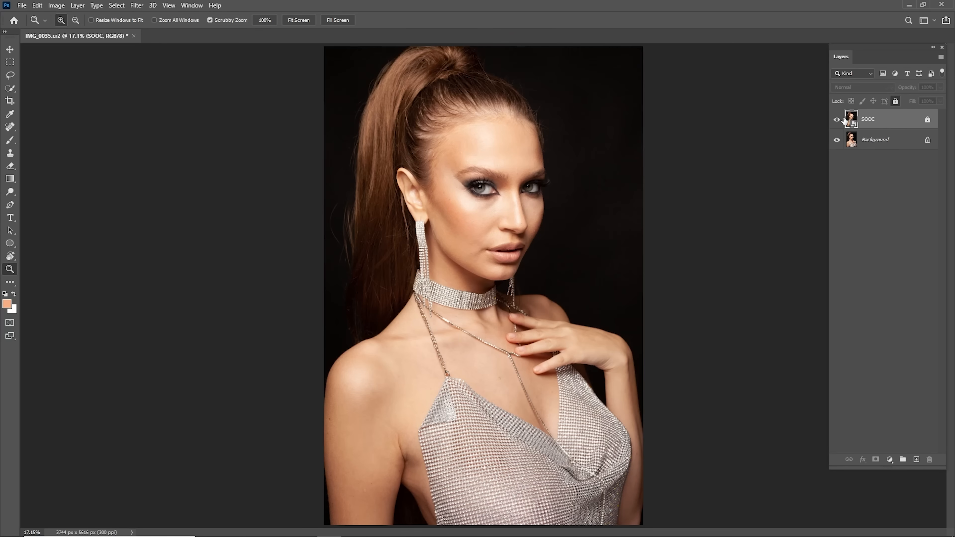
Compare the photo with and without the SOOC layer, leave that layer hidden, and select the Background layer.
{"action": "left_click", "coordinate": [835, 121]}
{"action": "left_click", "coordinate": [836, 120]}
{"action": "left_click", "coordinate": [836, 120]}
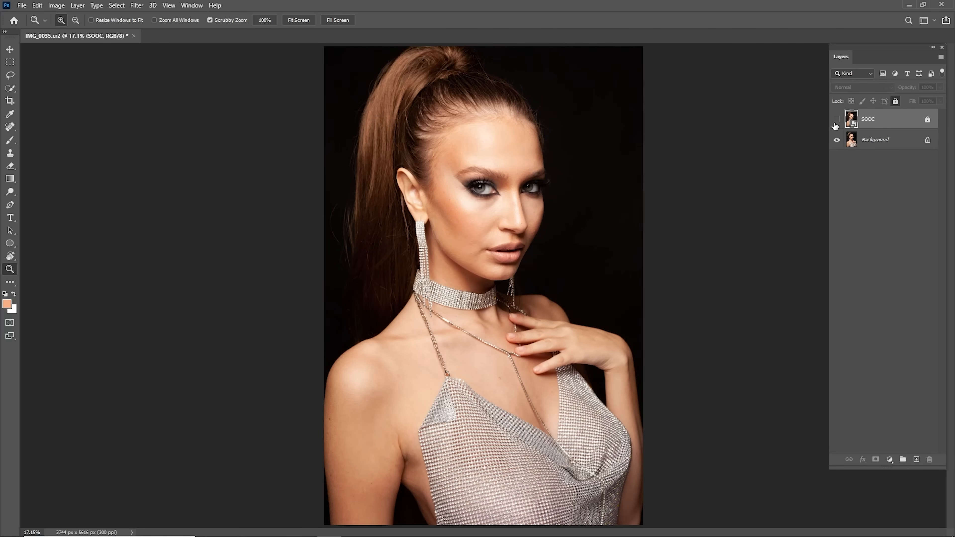
{"action": "left_click", "coordinate": [836, 120]}
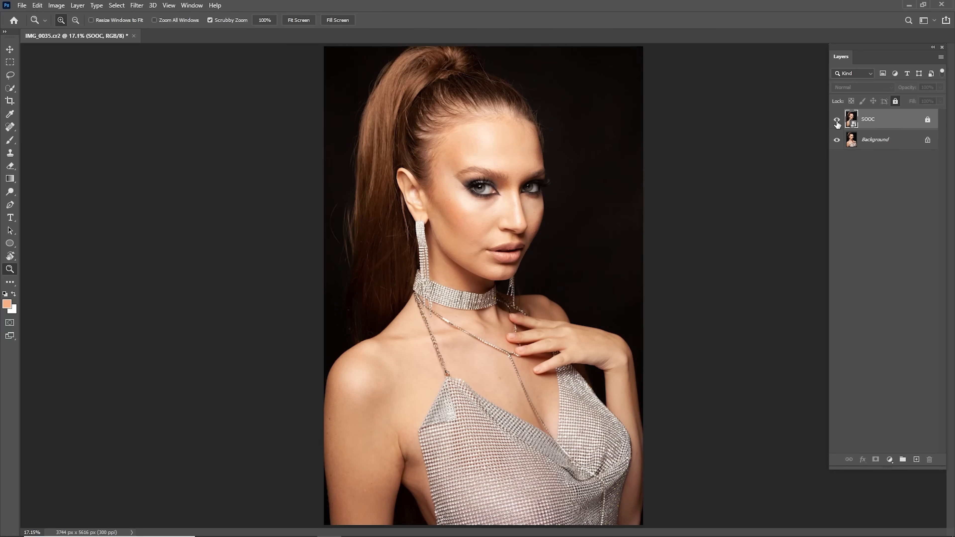
{"action": "left_click", "coordinate": [836, 120]}
{"action": "left_click", "coordinate": [868, 140]}
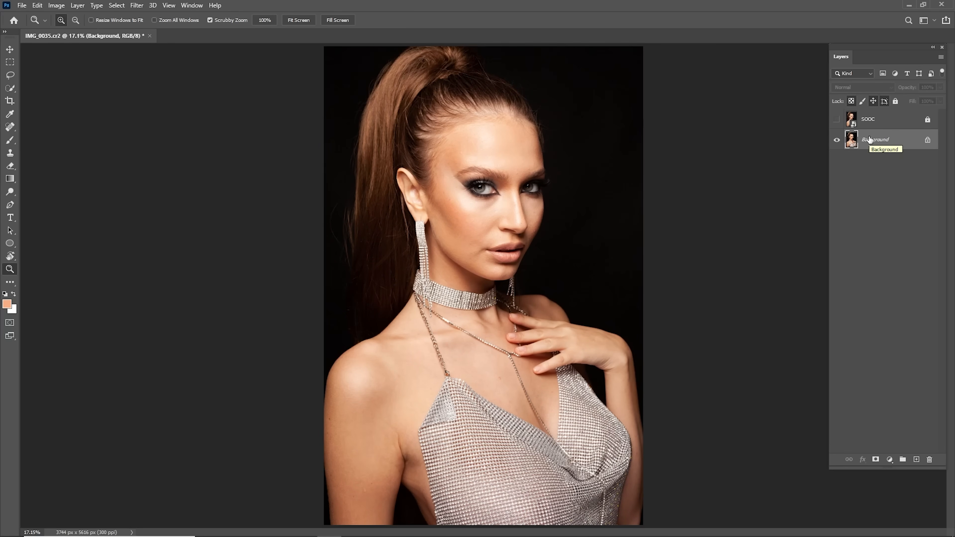
Show the Actions panel beside the photo, select the Retouching Action set, and reset the foreground and background colours to default.
{"action": "left_click", "coordinate": [190, 6]}
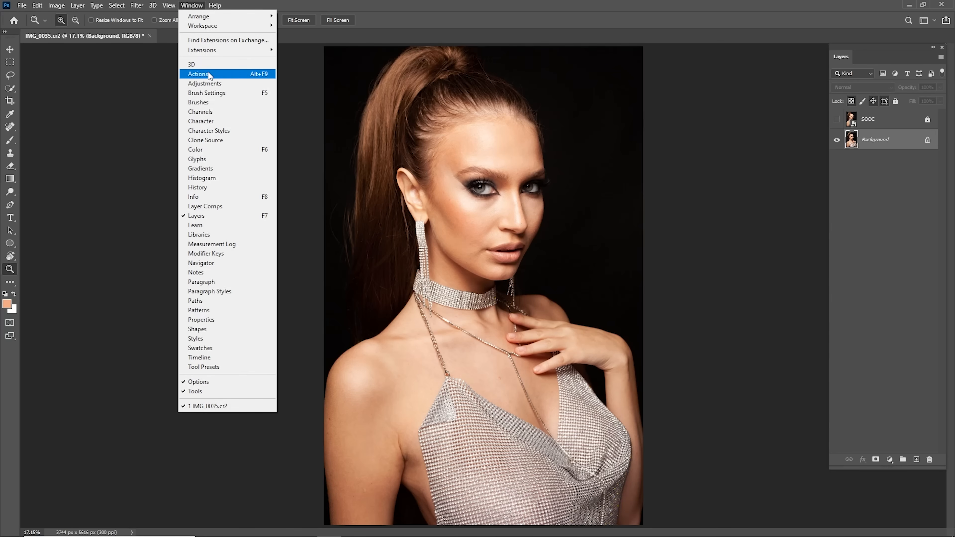
{"action": "left_click", "coordinate": [209, 75]}
{"action": "left_click_drag", "start_coordinate": [254, 60], "coordinate": [116, 65]}
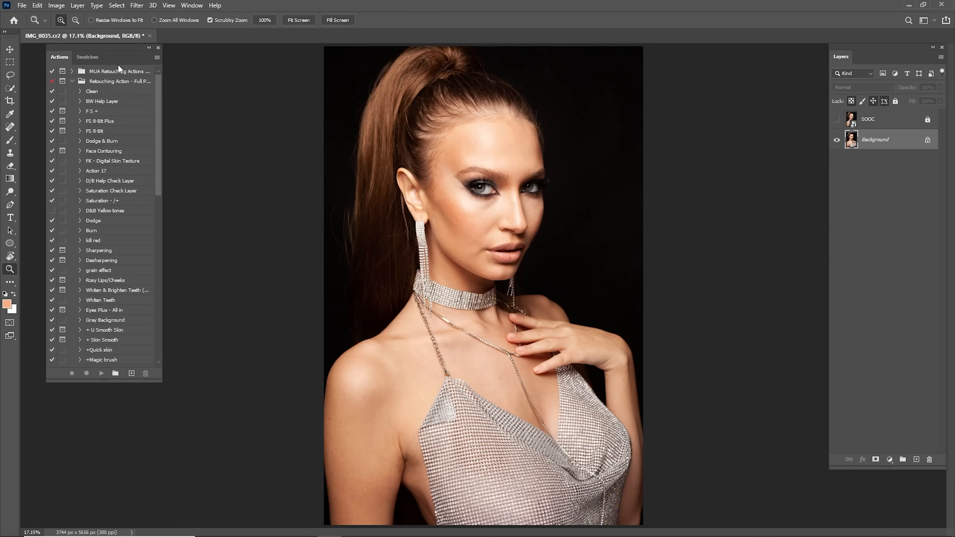
{"action": "left_click", "coordinate": [118, 81]}
{"action": "key", "text": "d"}
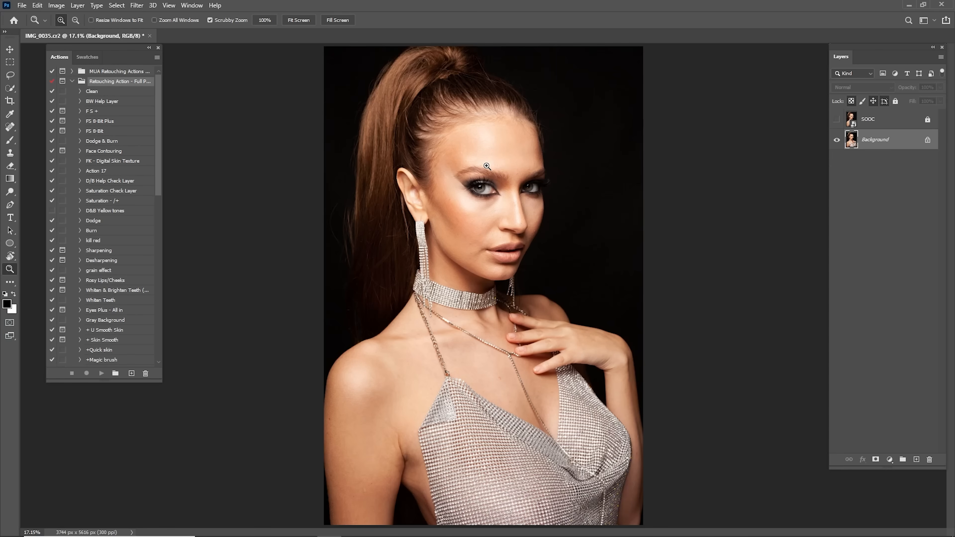
Inspect the facial skin up close, then run the Clean retouching action on the Background layer.
{"action": "left_click_drag", "start_coordinate": [479, 203], "coordinate": [526, 223]}
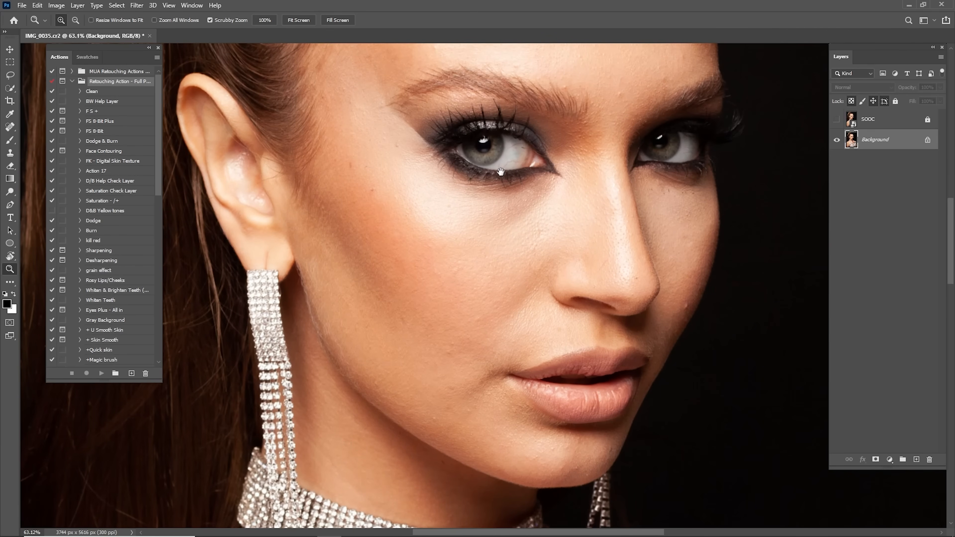
{"action": "left_click_drag", "start_coordinate": [503, 58], "coordinate": [518, 266]}
{"action": "key", "text": "ctrl+0"}
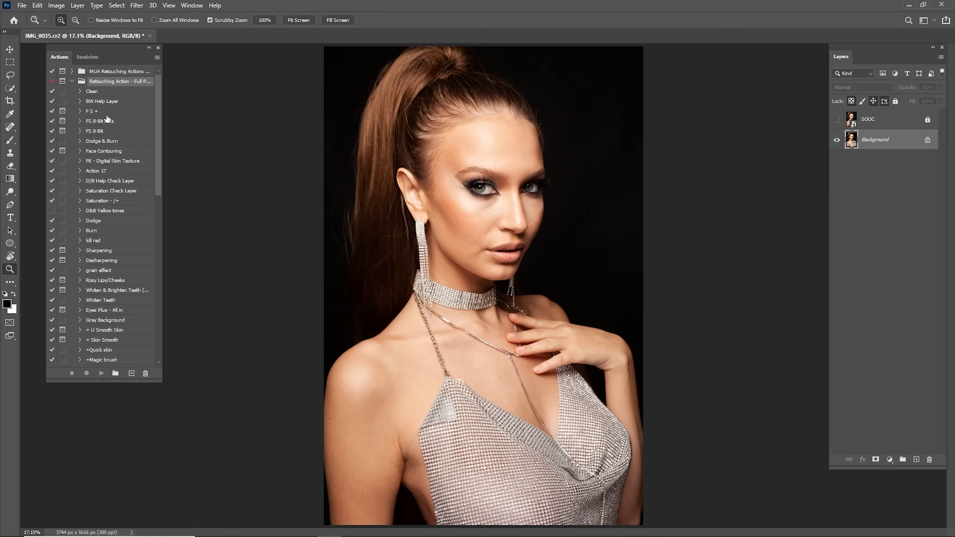
{"action": "left_click", "coordinate": [99, 92]}
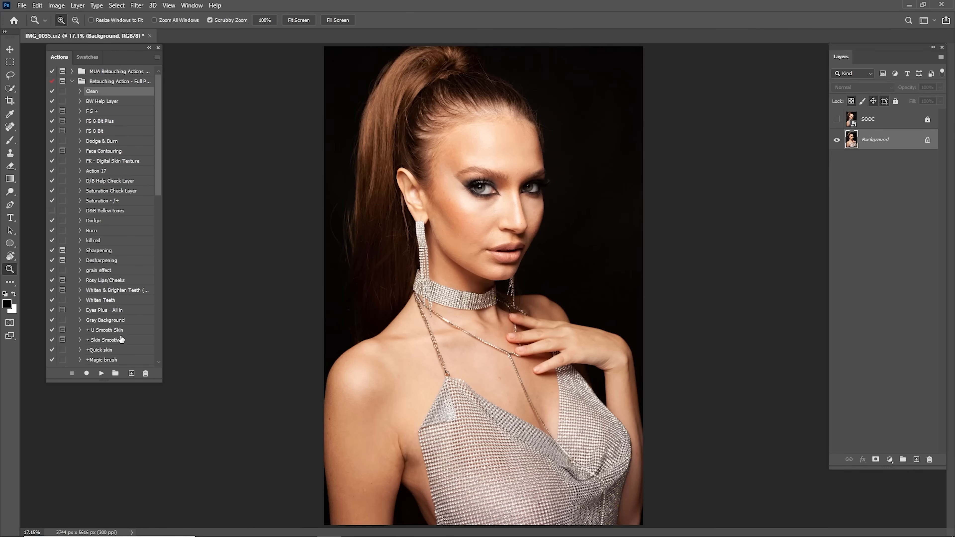
{"action": "left_click", "coordinate": [101, 373]}
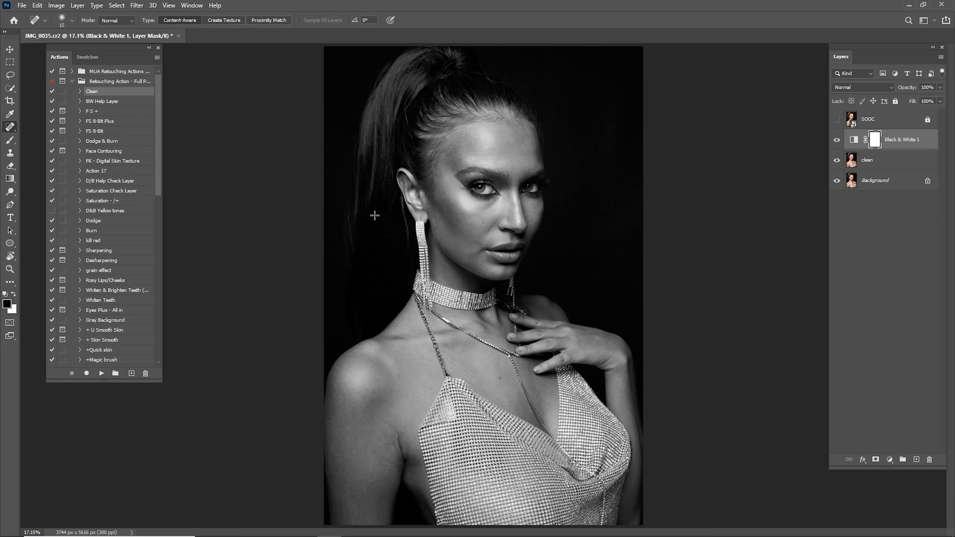
Hide the Black & White 1 adjustment layer and make the clean layer active.
{"action": "left_click", "coordinate": [870, 165]}
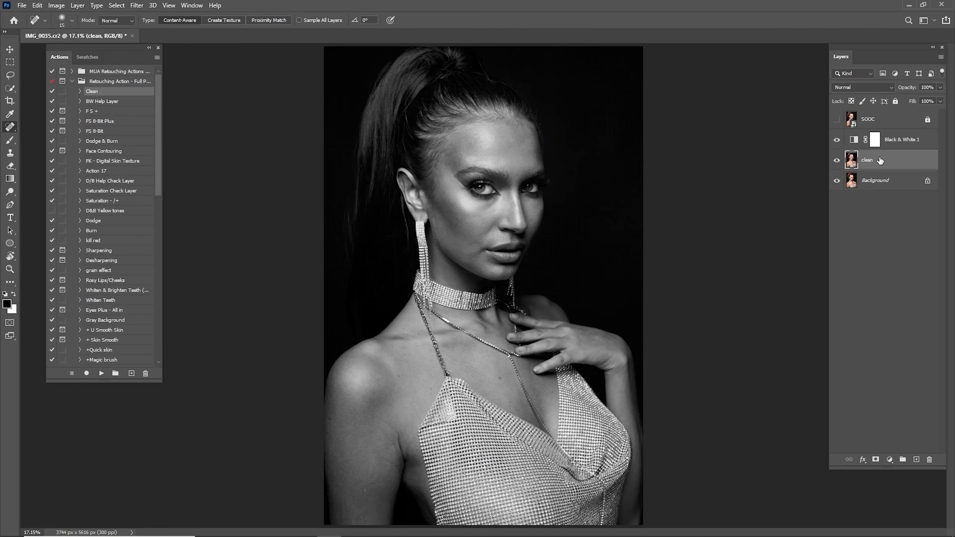
{"action": "left_click", "coordinate": [898, 140]}
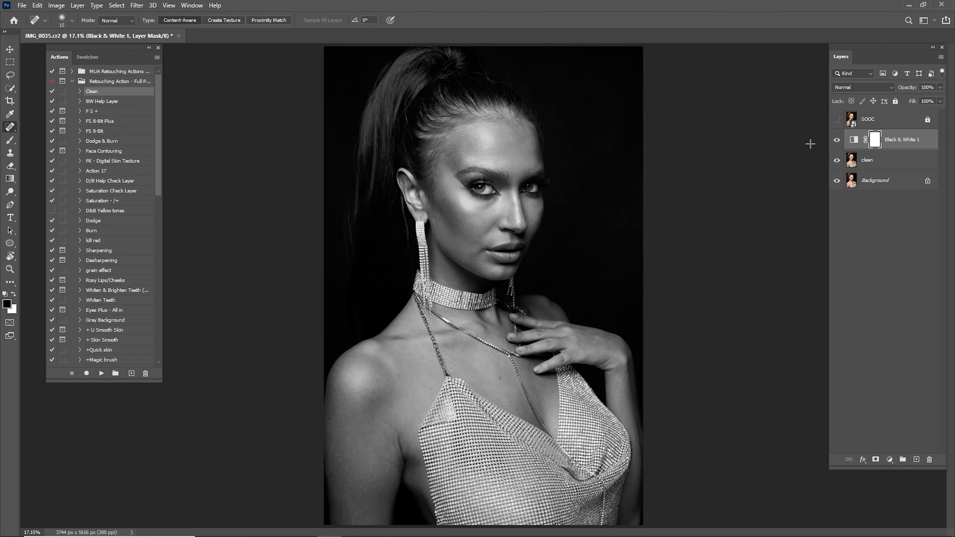
{"action": "left_click", "coordinate": [837, 140]}
{"action": "left_click", "coordinate": [854, 158]}
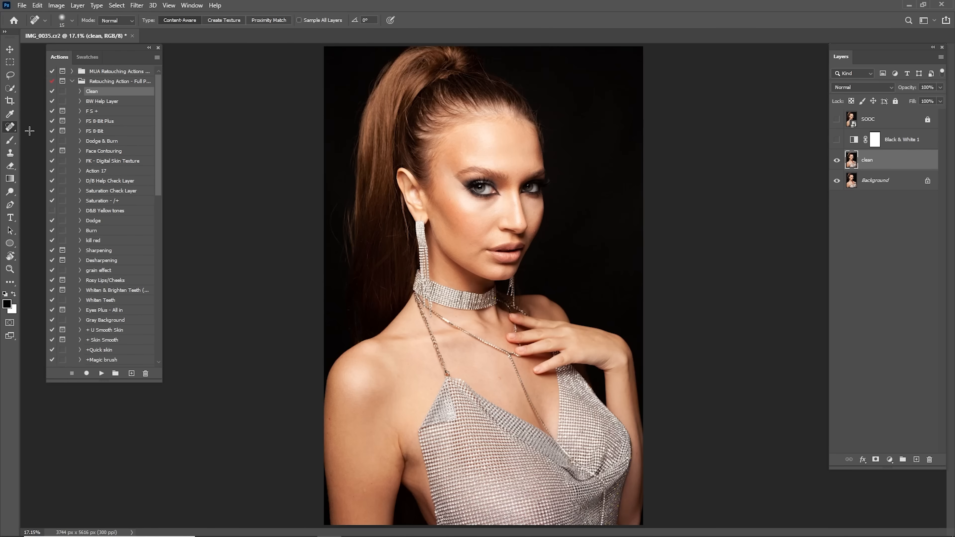
Remove small blemishes from the forehead and the skin around the eyebrows on the clean layer with the Spot Healing Brush.
{"action": "right_click", "coordinate": [11, 129]}
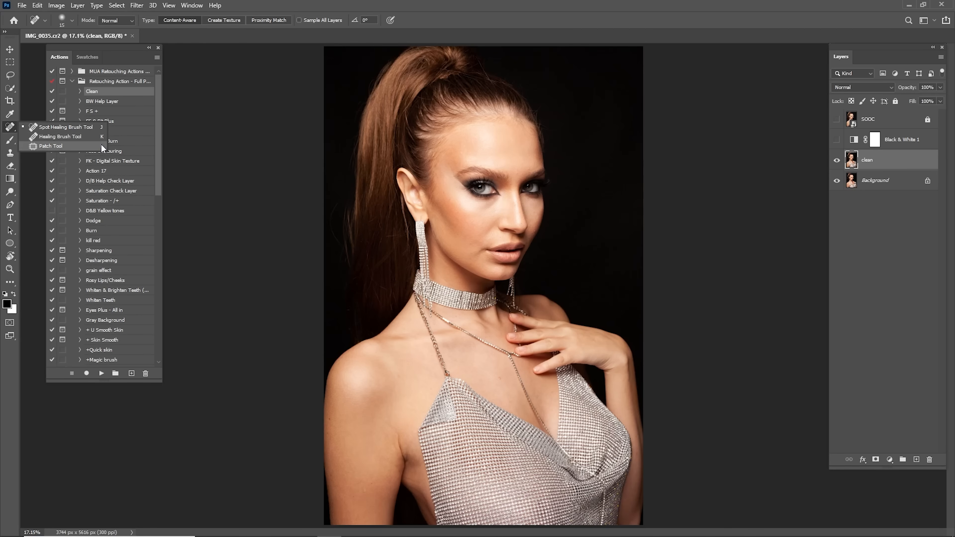
{"action": "left_click", "coordinate": [93, 129]}
{"action": "key", "text": "z"}
{"action": "mouse_move", "coordinate": [454, 157]}
{"action": "left_mouse_down"}
{"action": "mouse_move", "coordinate": [491, 191]}
{"action": "mouse_move", "coordinate": [494, 179]}
{"action": "left_mouse_up"}
{"action": "mouse_move", "coordinate": [467, 137]}
{"action": "left_mouse_down"}
{"action": "mouse_move", "coordinate": [482, 146]}
{"action": "mouse_move", "coordinate": [486, 181]}
{"action": "mouse_move", "coordinate": [472, 205]}
{"action": "left_mouse_up"}
{"action": "key", "text": "j"}
{"action": "left_click_drag", "start_coordinate": [534, 243], "coordinate": [568, 227]}
{"action": "left_click_drag", "start_coordinate": [608, 190], "coordinate": [507, 240]}
{"action": "left_click_drag", "start_coordinate": [560, 185], "coordinate": [560, 194]}
{"action": "left_click_drag", "start_coordinate": [605, 331], "coordinate": [543, 194]}
{"action": "mouse_move", "coordinate": [631, 225]}
{"action": "left_mouse_down"}
{"action": "mouse_move", "coordinate": [513, 165]}
{"action": "mouse_move", "coordinate": [540, 190]}
{"action": "left_mouse_up"}
{"action": "left_click_drag", "start_coordinate": [576, 120], "coordinate": [573, 109]}
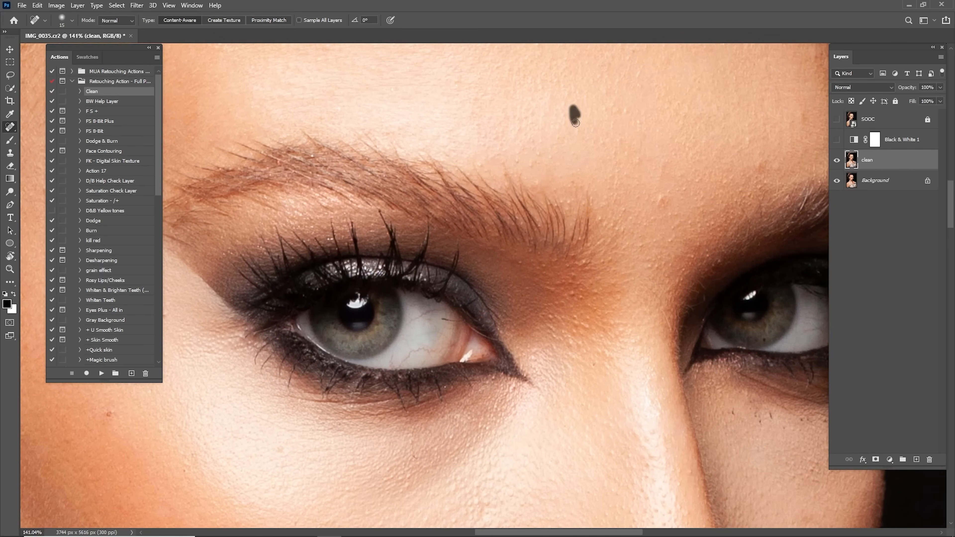
{"action": "left_click_drag", "start_coordinate": [661, 201], "coordinate": [667, 193]}
{"action": "left_click_drag", "start_coordinate": [451, 223], "coordinate": [665, 165]}
{"action": "left_click_drag", "start_coordinate": [372, 272], "coordinate": [525, 229]}
{"action": "left_click_drag", "start_coordinate": [427, 252], "coordinate": [465, 262]}
{"action": "left_click_drag", "start_coordinate": [473, 299], "coordinate": [476, 316]}
{"action": "left_click_drag", "start_coordinate": [542, 215], "coordinate": [504, 201]}
Heal the remaining small skin spots on the forehead near the eyebrows with the Spot Healing Brush.
{"action": "left_click_drag", "start_coordinate": [419, 137], "coordinate": [500, 275]}
{"action": "left_click_drag", "start_coordinate": [443, 230], "coordinate": [445, 241]}
{"action": "left_click", "coordinate": [455, 243]}
{"action": "left_click_drag", "start_coordinate": [496, 220], "coordinate": [497, 228]}
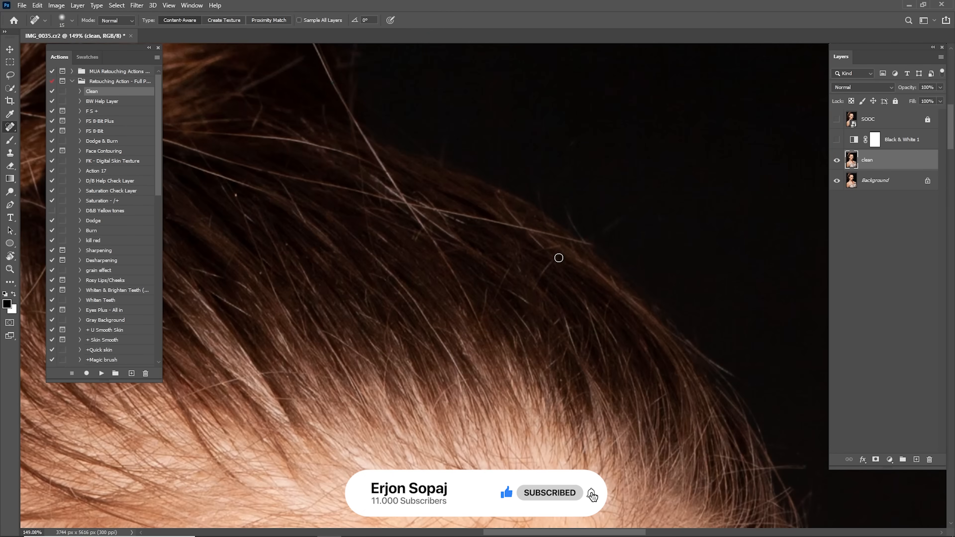
Clean up stray hairs along the hairline and in the ponytail beside the ear with the healing and Clone Stamp tools.
{"action": "left_click_drag", "start_coordinate": [413, 377], "coordinate": [571, 281]}
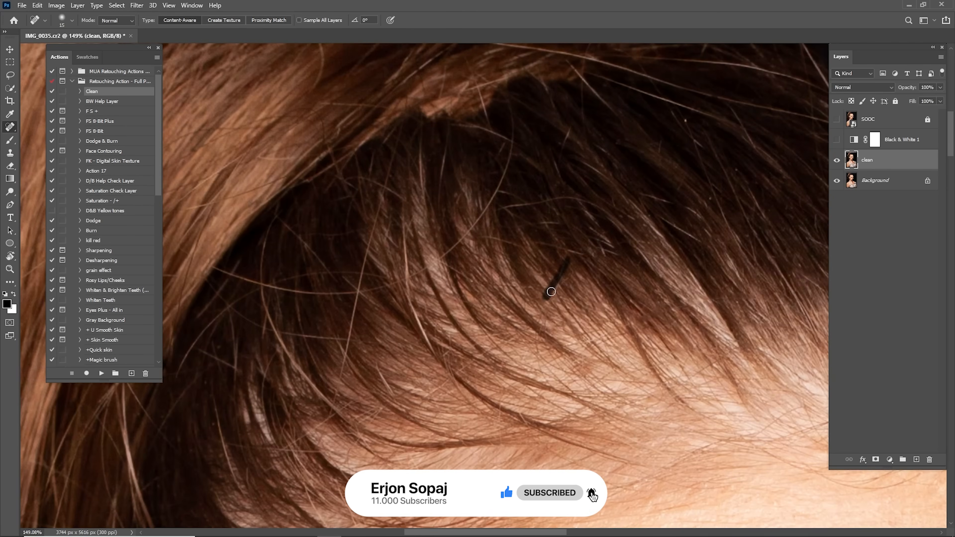
{"action": "left_click_drag", "start_coordinate": [376, 211], "coordinate": [493, 245]}
{"action": "left_click_drag", "start_coordinate": [639, 339], "coordinate": [565, 277]}
{"action": "left_click_drag", "start_coordinate": [711, 164], "coordinate": [537, 259]}
{"action": "left_click_drag", "start_coordinate": [544, 156], "coordinate": [465, 258]}
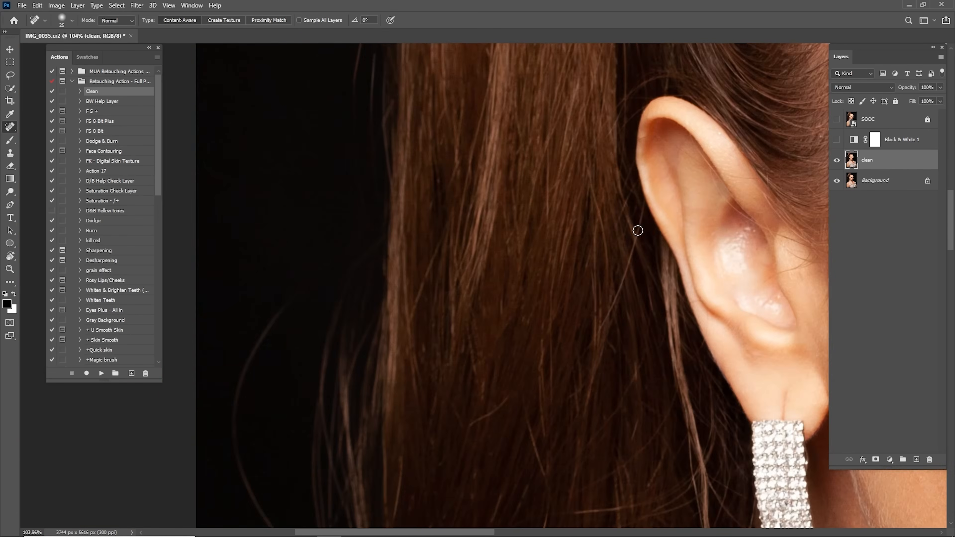
{"action": "left_click_drag", "start_coordinate": [552, 243], "coordinate": [532, 281]}
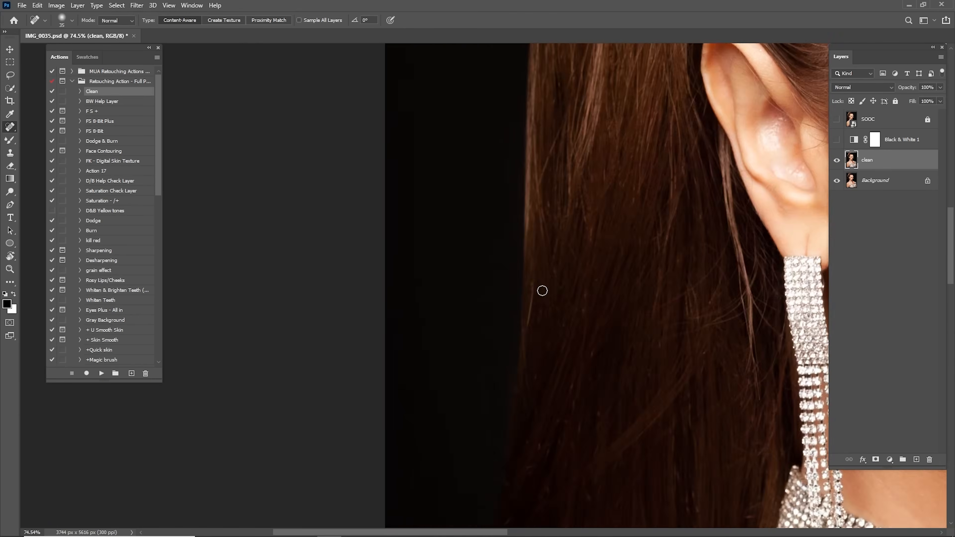
{"action": "key", "text": "s"}
{"action": "left_click", "coordinate": [569, 220]}
{"action": "key", "text": "j"}
Outline the background beside the ponytail and shoulder with a closed Pen path, and convert it into a selection with a 3-pixel feather.
{"action": "key", "text": "p"}
{"action": "left_click_drag", "start_coordinate": [545, 271], "coordinate": [558, 222]}
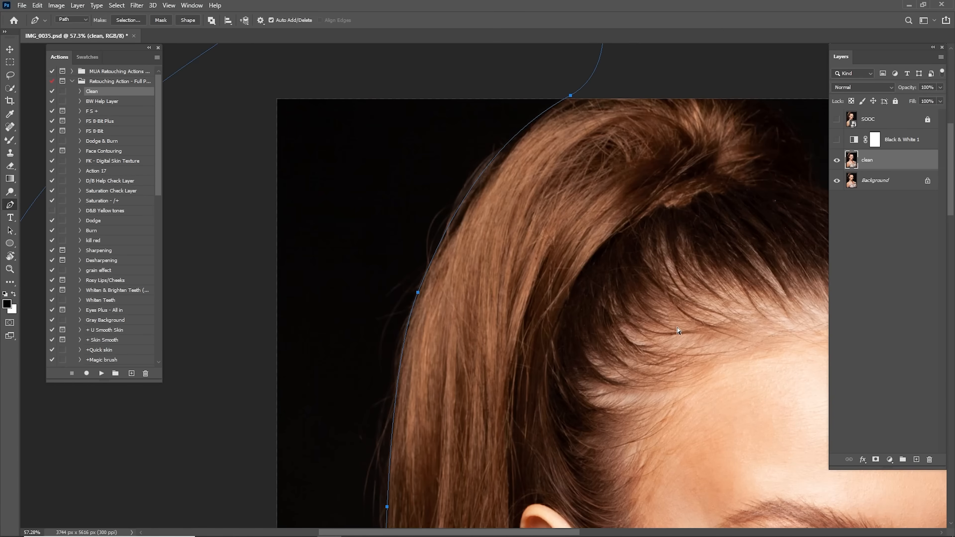
{"action": "key", "text": "z"}
{"action": "left_click_drag", "start_coordinate": [428, 215], "coordinate": [398, 217]}
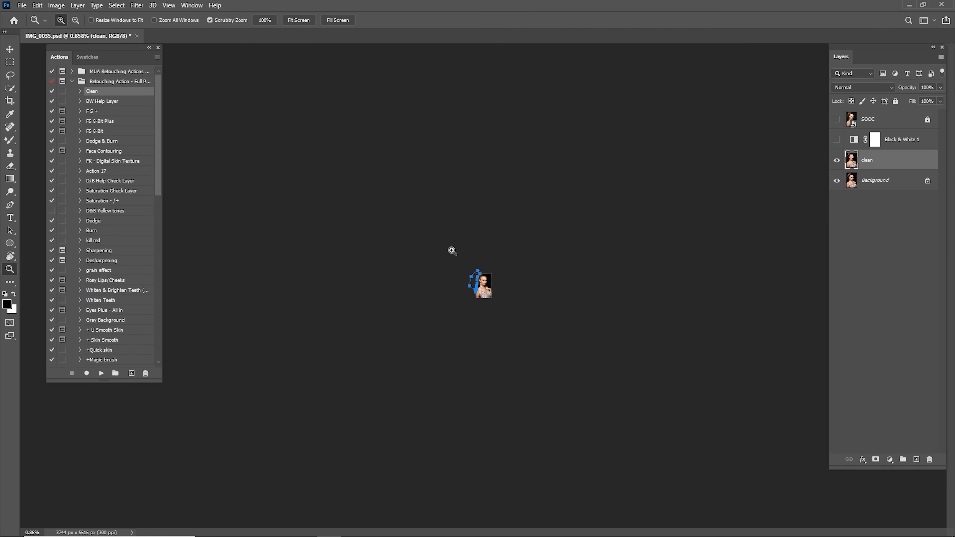
{"action": "key", "text": "ctrl+0"}
{"action": "key", "text": "p"}
{"action": "right_click", "coordinate": [390, 144]}
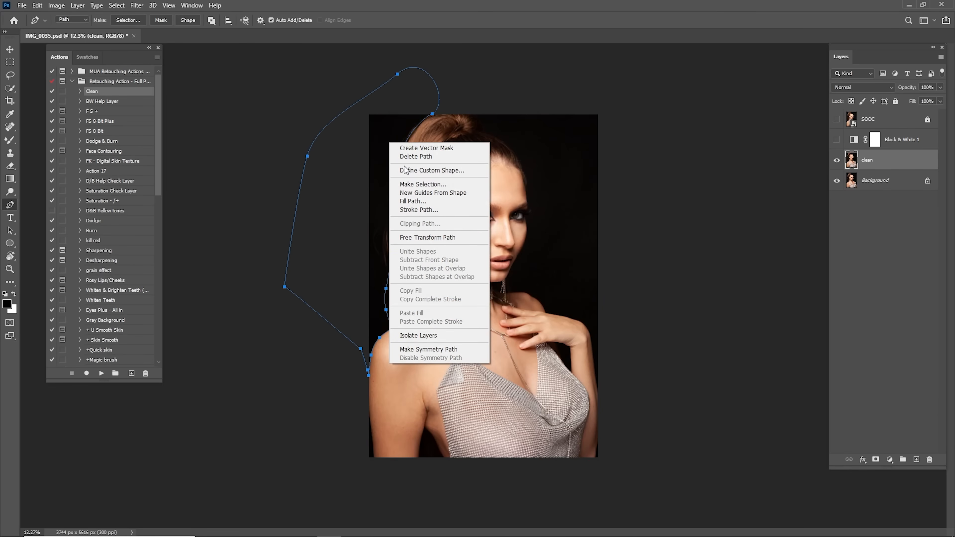
{"action": "left_click", "coordinate": [415, 184]}
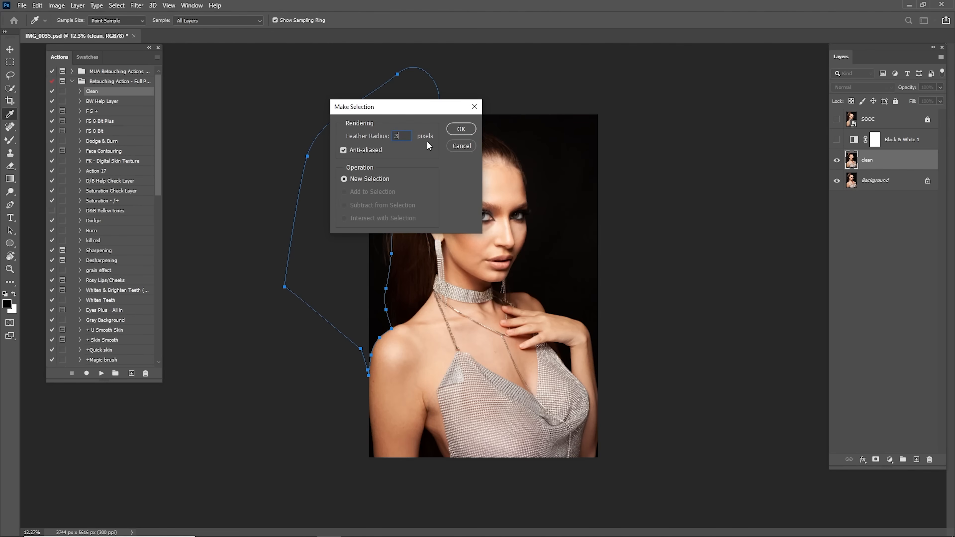
{"action": "left_click", "coordinate": [461, 130]}
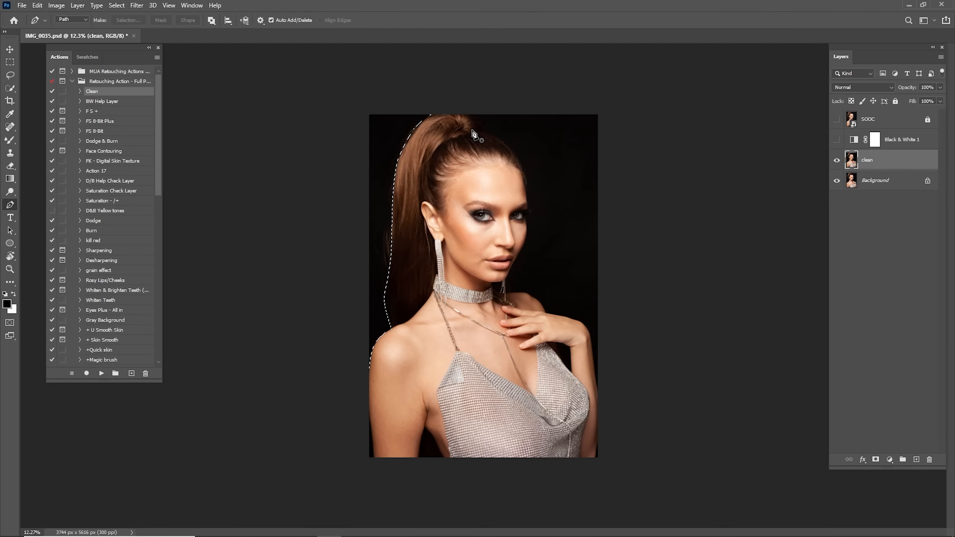
Set up the Mixer Brush with 100% Wet, 100% Flow and a 150-pixel tip.
{"action": "key", "text": "z"}
{"action": "left_click_drag", "start_coordinate": [504, 228], "coordinate": [533, 228]}
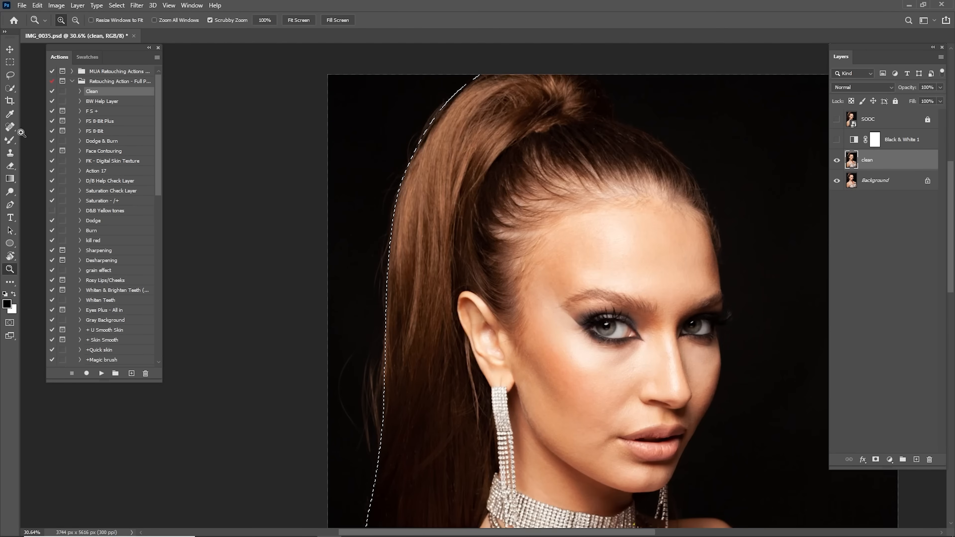
{"action": "mouse_move", "coordinate": [454, 141]}
{"action": "left_mouse_down"}
{"action": "mouse_move", "coordinate": [468, 182]}
{"action": "mouse_move", "coordinate": [441, 200]}
{"action": "left_mouse_up"}
{"action": "key", "text": "b"}
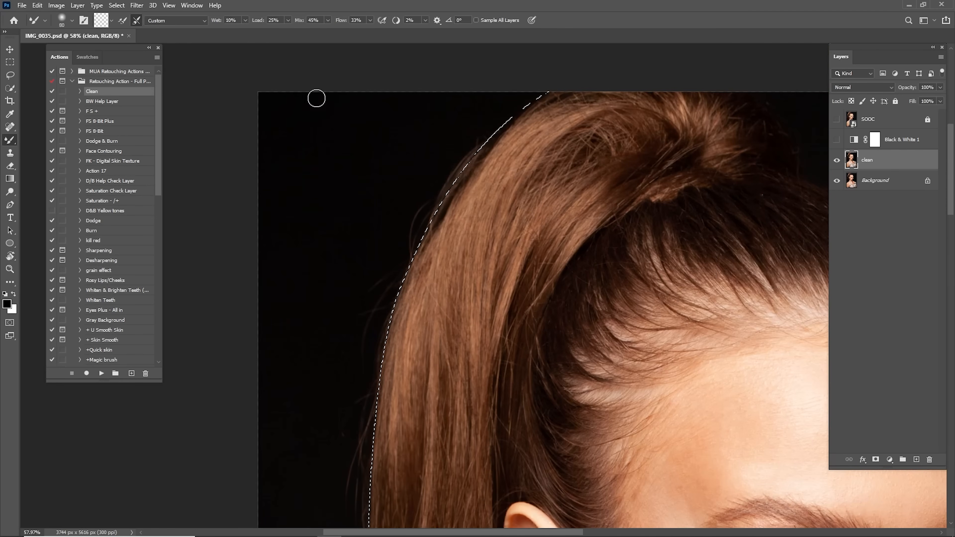
{"action": "left_click_drag", "start_coordinate": [217, 21], "coordinate": [284, 21]}
{"action": "key", "text": "]"}
{"action": "left_click_drag", "start_coordinate": [341, 21], "coordinate": [366, 26]}
{"action": "key", "text": "]"}
{"action": "key", "text": "]"}
{"action": "key", "text": "]"}
{"action": "key", "text": "]"}
{"action": "key", "text": "]"}
{"action": "key", "text": "]"}
{"action": "key", "text": "]"}
{"action": "key", "text": "]"}
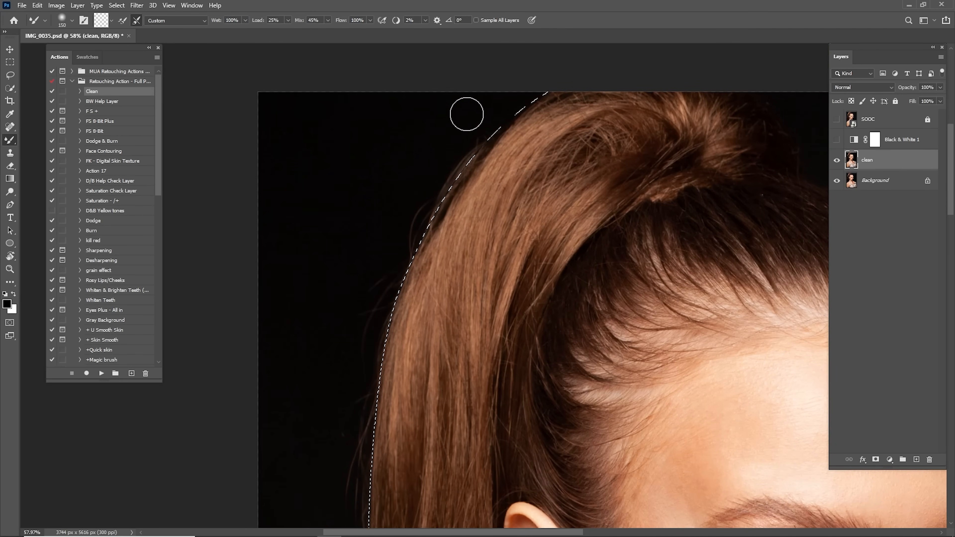
Blend the flyaway hairs outside the upper ponytail edge into the dark background with the Mixer Brush, using a tip of about 300 pixels.
{"action": "key", "text": "]"}
{"action": "left_click_drag", "start_coordinate": [407, 168], "coordinate": [529, 197]}
{"action": "key", "text": "["}
{"action": "mouse_move", "coordinate": [369, 216]}
{"action": "left_mouse_down"}
{"action": "mouse_move", "coordinate": [442, 191]}
{"action": "mouse_move", "coordinate": [537, 195]}
{"action": "left_mouse_up"}
{"action": "left_click_drag", "start_coordinate": [360, 271], "coordinate": [463, 192]}
{"action": "key", "text": "["}
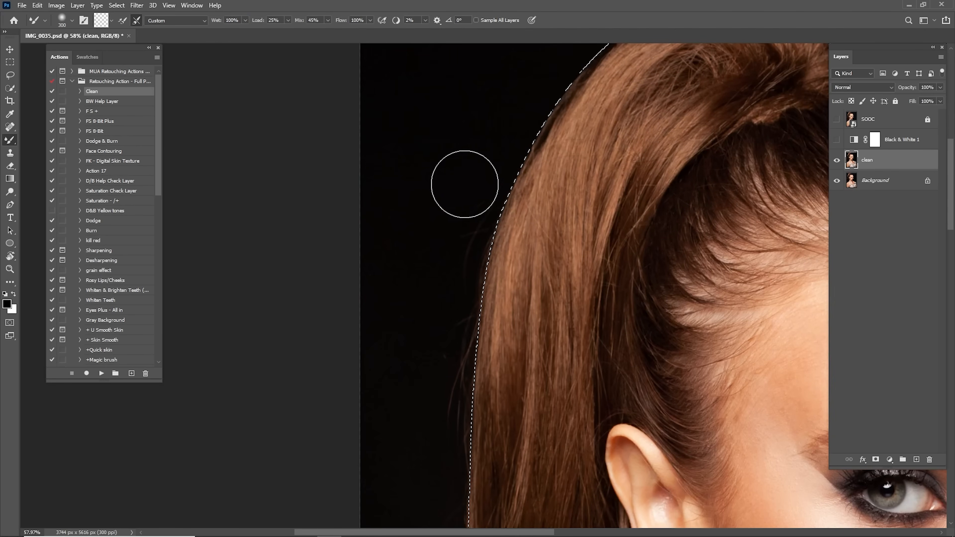
{"action": "key", "text": "]"}
{"action": "left_click_drag", "start_coordinate": [452, 239], "coordinate": [535, 245]}
{"action": "mouse_move", "coordinate": [457, 275]}
{"action": "left_mouse_down"}
{"action": "mouse_move", "coordinate": [530, 217]}
{"action": "mouse_move", "coordinate": [576, 211]}
{"action": "left_mouse_up"}
{"action": "left_click_drag", "start_coordinate": [513, 277], "coordinate": [586, 295]}
{"action": "key", "text": "["}
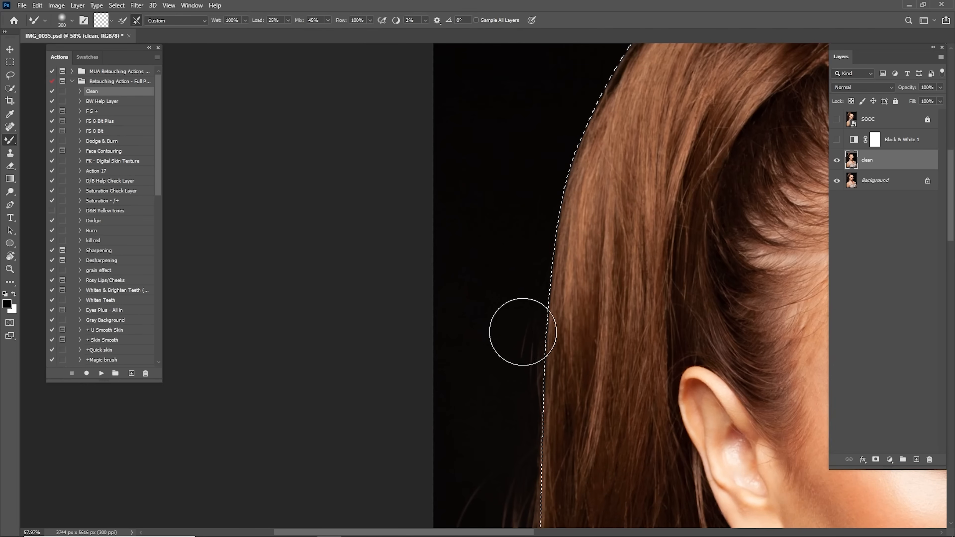
Paint out the loose hairs beside the lower ponytail with a Mixer Brush tip of about 400 pixels, and clear the selection.
{"action": "left_click_drag", "start_coordinate": [520, 316], "coordinate": [504, 197]}
{"action": "key", "text": "]"}
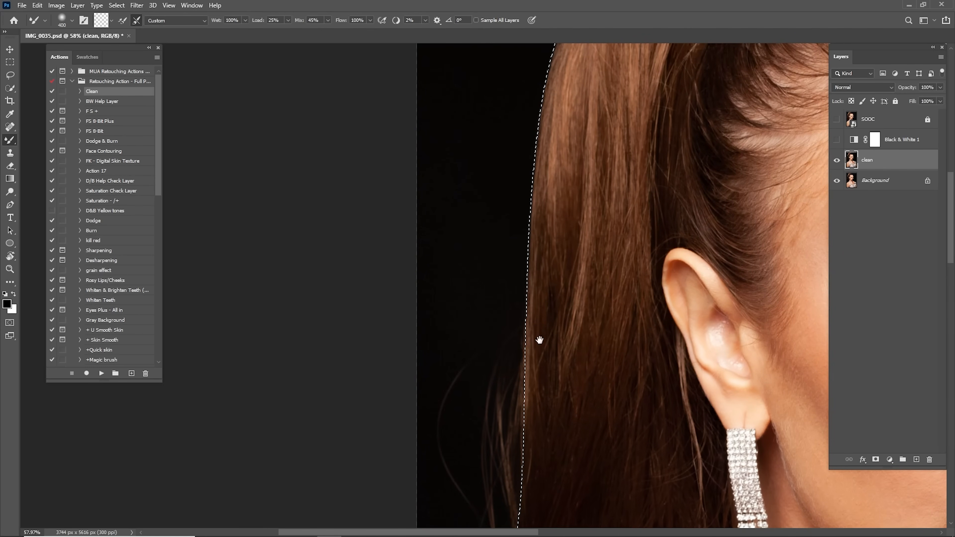
{"action": "left_click_drag", "start_coordinate": [544, 337], "coordinate": [573, 184]}
{"action": "left_click_drag", "start_coordinate": [570, 297], "coordinate": [565, 317]}
{"action": "mouse_move", "coordinate": [507, 164]}
{"action": "left_mouse_down"}
{"action": "mouse_move", "coordinate": [530, 294]}
{"action": "mouse_move", "coordinate": [516, 346]}
{"action": "left_mouse_up"}
{"action": "mouse_move", "coordinate": [500, 209]}
{"action": "left_mouse_down"}
{"action": "mouse_move", "coordinate": [485, 375]}
{"action": "mouse_move", "coordinate": [561, 172]}
{"action": "mouse_move", "coordinate": [565, 390]}
{"action": "left_mouse_up"}
{"action": "key", "text": "["}
{"action": "mouse_move", "coordinate": [539, 248]}
{"action": "left_mouse_down"}
{"action": "mouse_move", "coordinate": [546, 202]}
{"action": "mouse_move", "coordinate": [525, 326]}
{"action": "left_mouse_up"}
{"action": "key", "text": "["}
{"action": "key", "text": "]"}
{"action": "key", "text": "]"}
{"action": "left_click_drag", "start_coordinate": [520, 104], "coordinate": [532, 311]}
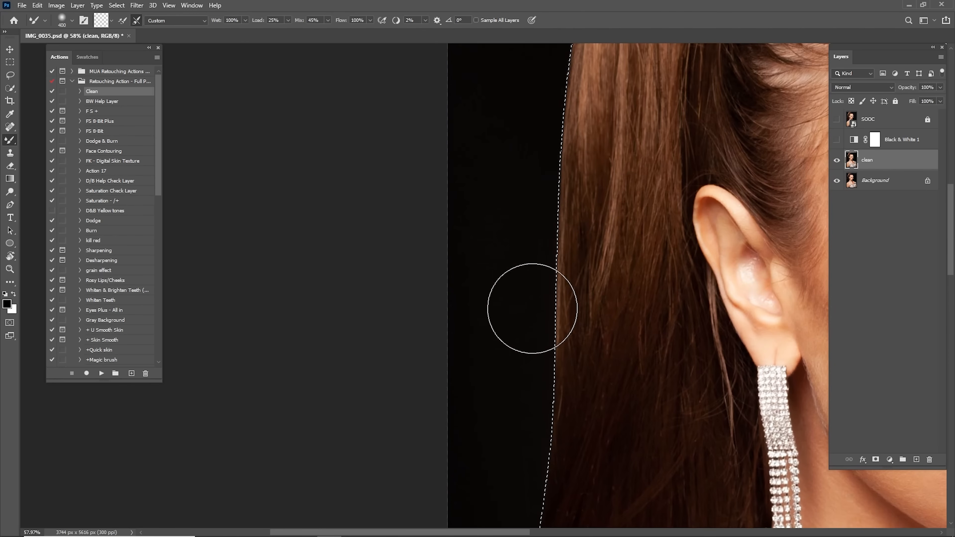
{"action": "left_click_drag", "start_coordinate": [554, 169], "coordinate": [528, 341]}
{"action": "left_click_drag", "start_coordinate": [563, 208], "coordinate": [471, 275]}
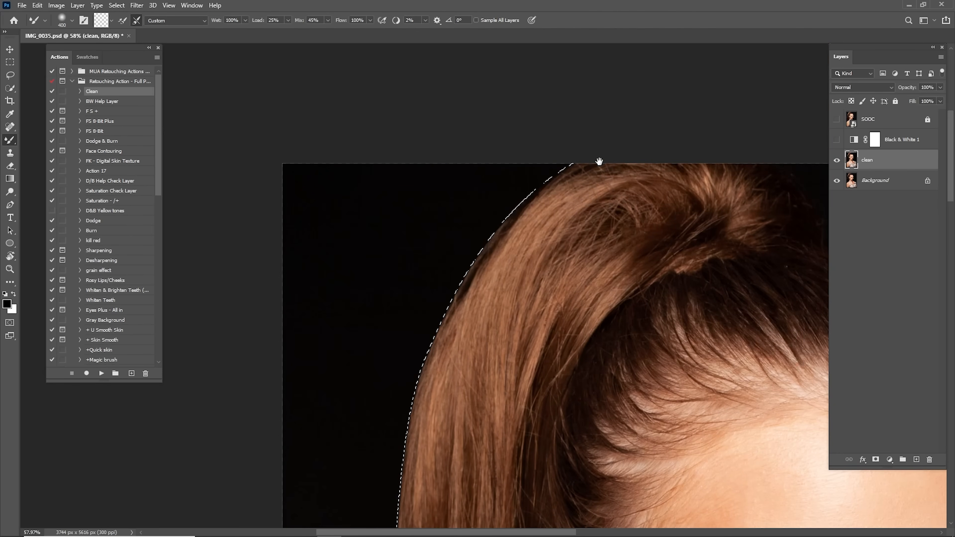
{"action": "mouse_move", "coordinate": [443, 213]}
{"action": "left_mouse_down"}
{"action": "mouse_move", "coordinate": [499, 177]}
{"action": "mouse_move", "coordinate": [470, 133]}
{"action": "left_mouse_up"}
{"action": "key", "text": "ctrl+d"}
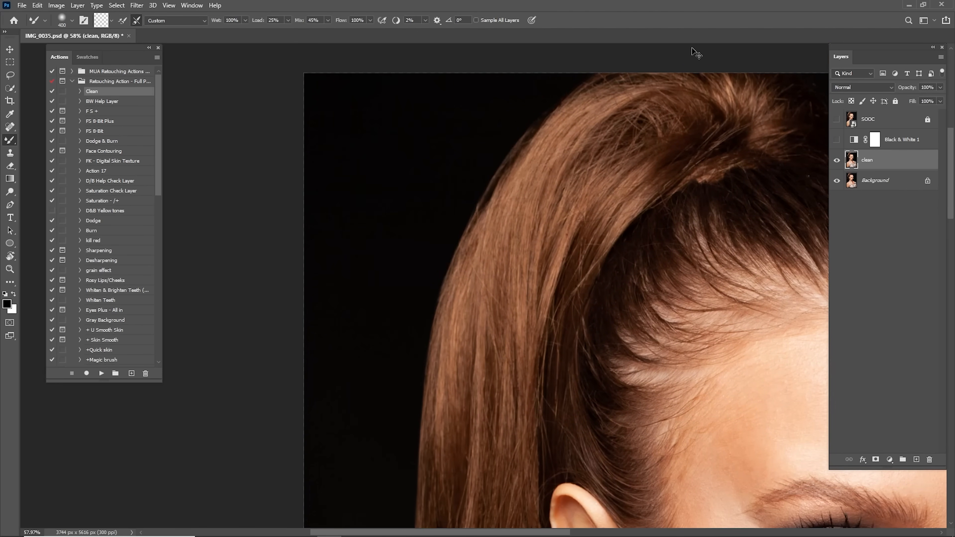
{"action": "key", "text": "ctrl+d"}
{"action": "key", "text": "ctrl+0"}
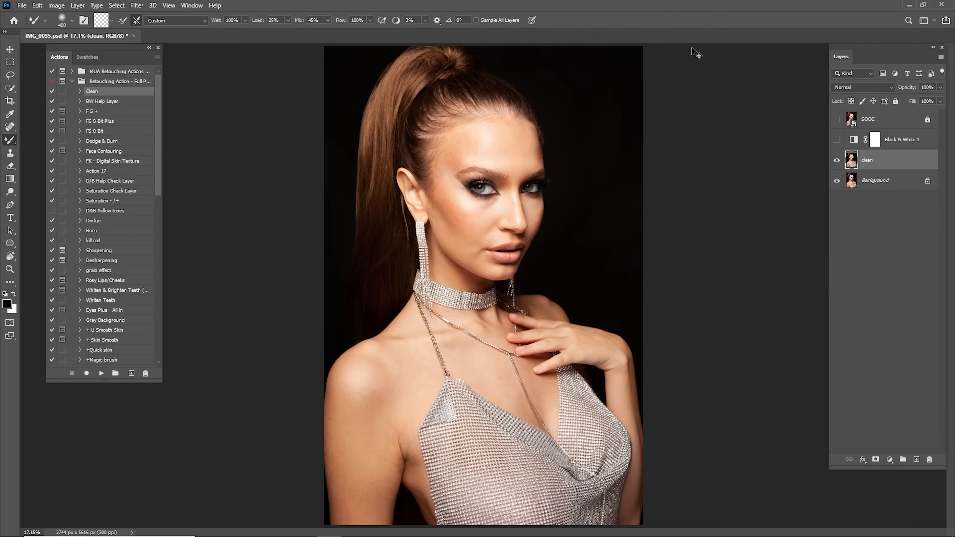
Compare the cleaned portrait with the original by toggling the SOOC layer's visibility.
{"action": "left_click", "coordinate": [834, 121]}
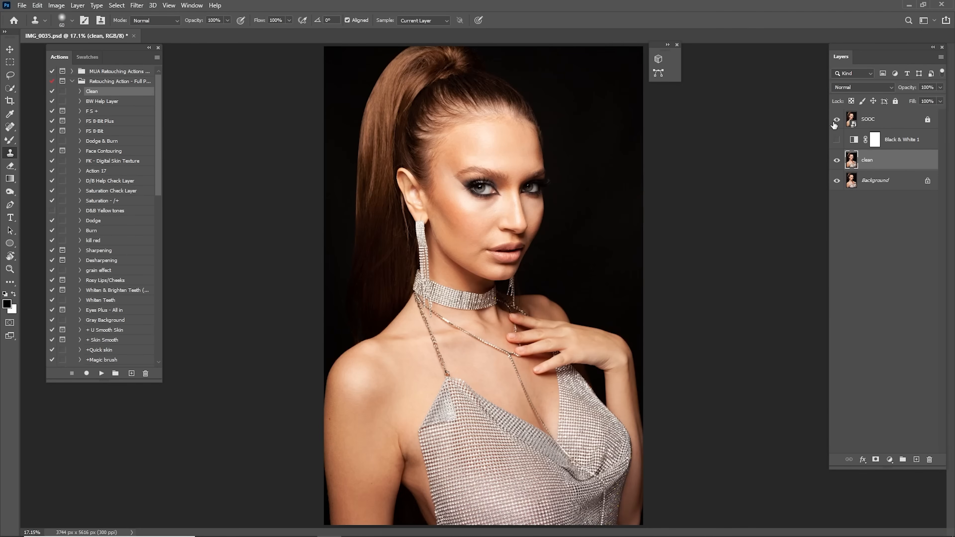
{"action": "left_click", "coordinate": [835, 122]}
{"action": "left_click", "coordinate": [835, 122]}
{"action": "left_click", "coordinate": [834, 122]}
{"action": "left_click", "coordinate": [834, 122]}
{"action": "left_click", "coordinate": [835, 122]}
Merge the clean layer with the Background, and delete the Black & White 1 adjustment layer.
{"action": "left_click", "coordinate": [887, 182], "text": "shift"}
{"action": "right_click", "coordinate": [880, 181]}
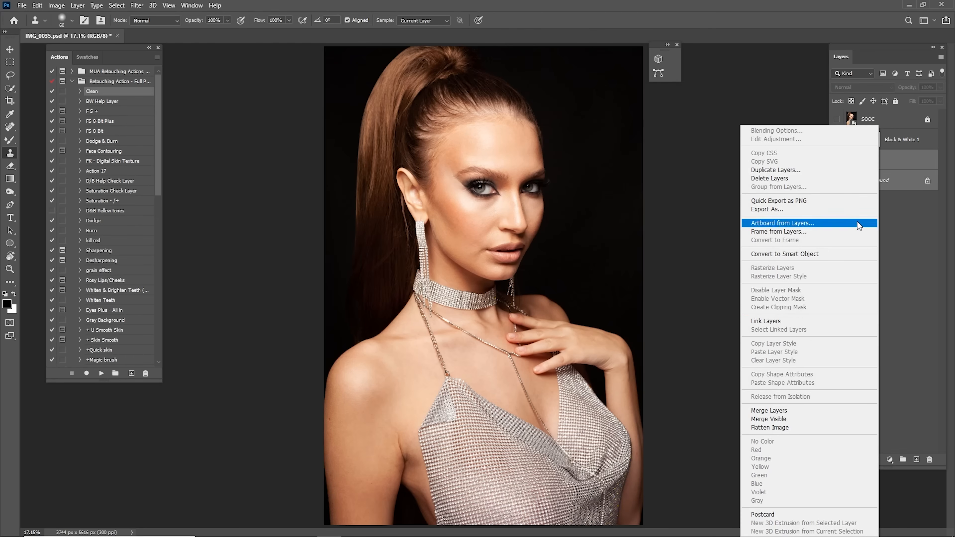
{"action": "left_click", "coordinate": [788, 410]}
{"action": "left_click", "coordinate": [903, 147]}
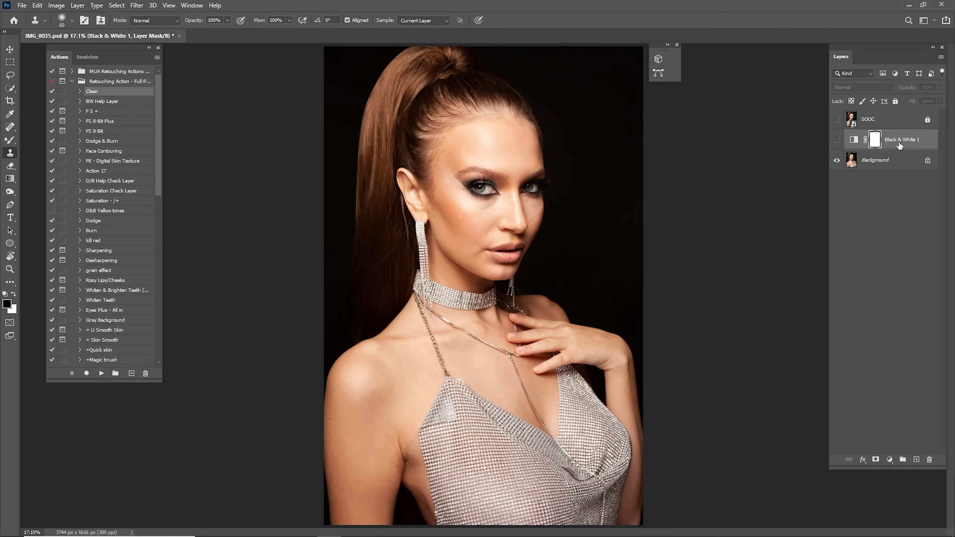
{"action": "key", "text": "Delete"}
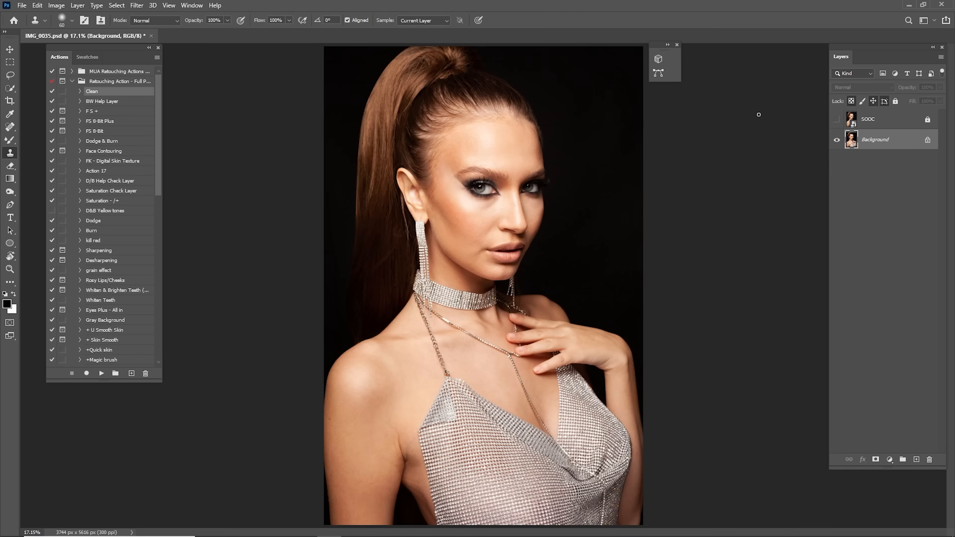
Start the Liquify filter on the Background layer and enlarge the Forward Warp brush to 400 for the shoulder and arm.
{"action": "left_click", "coordinate": [138, 5]}
{"action": "left_click", "coordinate": [198, 84]}
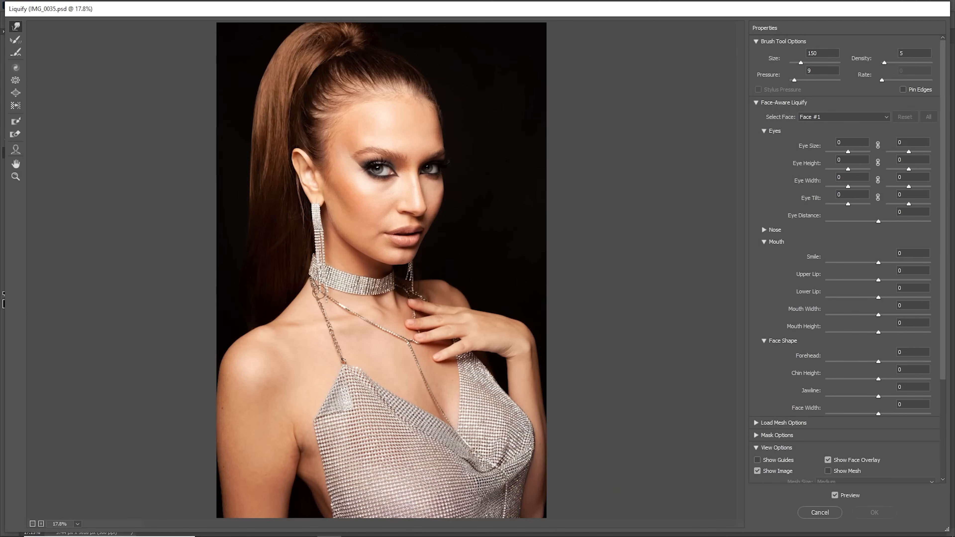
{"action": "key", "text": "ctrl+plus"}
{"action": "key", "text": "ctrl+plus"}
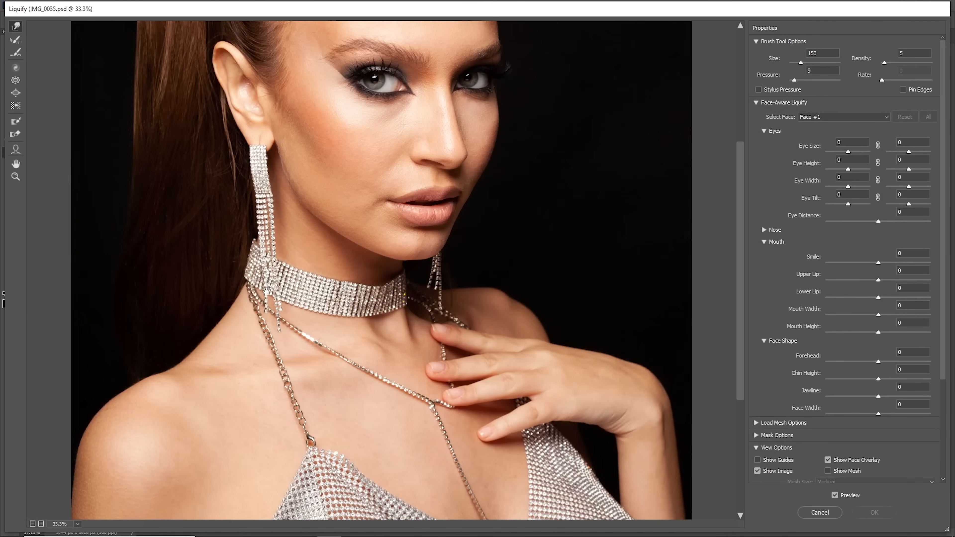
{"action": "left_click_drag", "start_coordinate": [260, 299], "coordinate": [259, 158]}
{"action": "key", "text": "bracketright"}
{"action": "key", "text": "bracketright"}
{"action": "key", "text": "bracketright"}
{"action": "key", "text": "bracketright"}
{"action": "key", "text": "bracketright"}
{"action": "key", "text": "bracketright"}
Reshape the shoulder, armpit and inner upper arm with the Forward Warp tool, increasing the brush size to 600.
{"action": "left_click_drag", "start_coordinate": [149, 241], "coordinate": [146, 215]}
{"action": "left_click_drag", "start_coordinate": [243, 380], "coordinate": [251, 258]}
{"action": "mouse_move", "coordinate": [234, 392]}
{"action": "left_mouse_down"}
{"action": "mouse_move", "coordinate": [208, 400]}
{"action": "mouse_move", "coordinate": [237, 410]}
{"action": "mouse_move", "coordinate": [211, 411]}
{"action": "mouse_move", "coordinate": [236, 397]}
{"action": "mouse_move", "coordinate": [208, 393]}
{"action": "mouse_move", "coordinate": [243, 394]}
{"action": "mouse_move", "coordinate": [219, 402]}
{"action": "mouse_move", "coordinate": [241, 404]}
{"action": "mouse_move", "coordinate": [235, 392]}
{"action": "mouse_move", "coordinate": [216, 375]}
{"action": "left_mouse_up"}
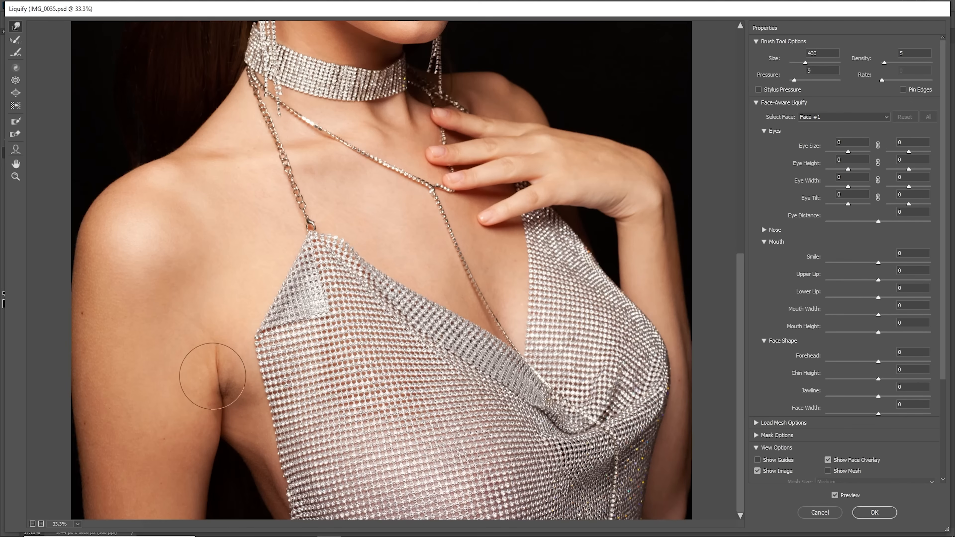
{"action": "key", "text": "bracketright"}
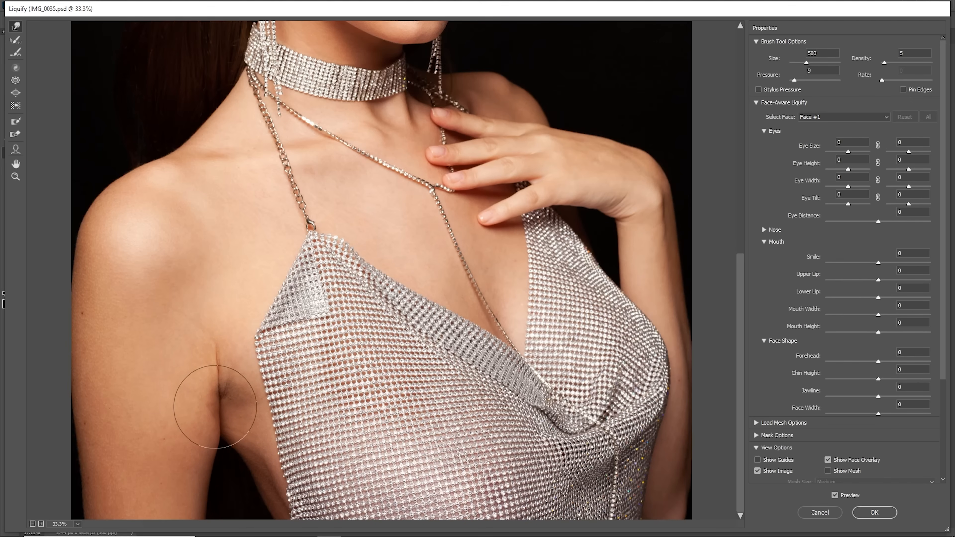
{"action": "key", "text": "bracketright"}
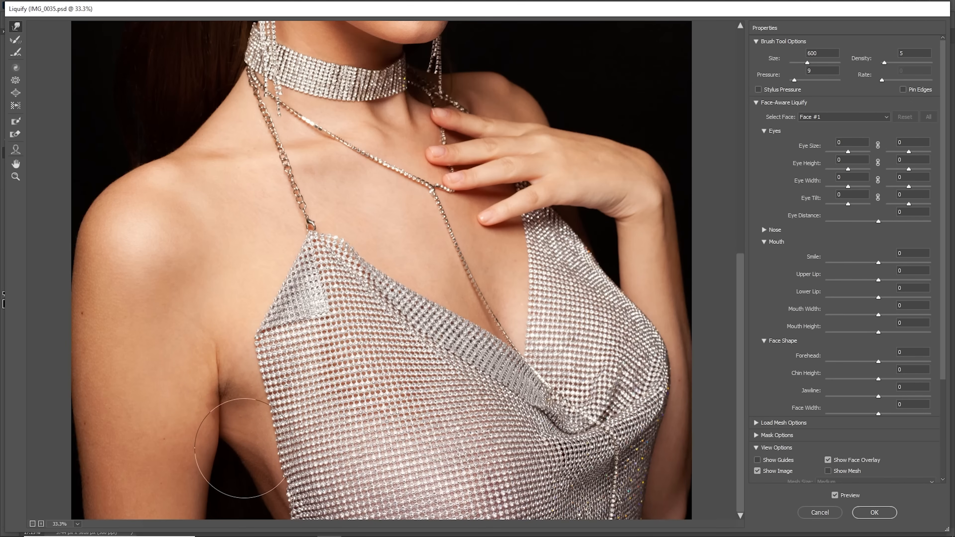
{"action": "mouse_move", "coordinate": [271, 438]}
{"action": "left_mouse_down"}
{"action": "mouse_move", "coordinate": [208, 472]}
{"action": "mouse_move", "coordinate": [231, 447]}
{"action": "mouse_move", "coordinate": [195, 480]}
{"action": "left_mouse_up"}
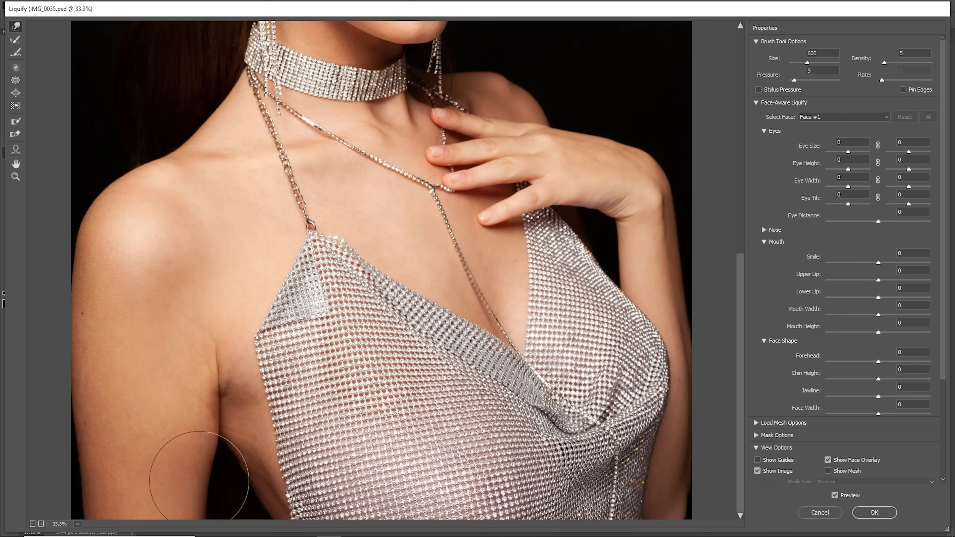
Adjust the warp brush size for the head and hair, and apply the Liquify reshaping to the Background layer.
{"action": "key", "text": "bracketleft"}
{"action": "key", "text": "bracketleft"}
{"action": "scroll", "coordinate": [325, 355], "scroll_direction": "up", "scroll_amount": 3}
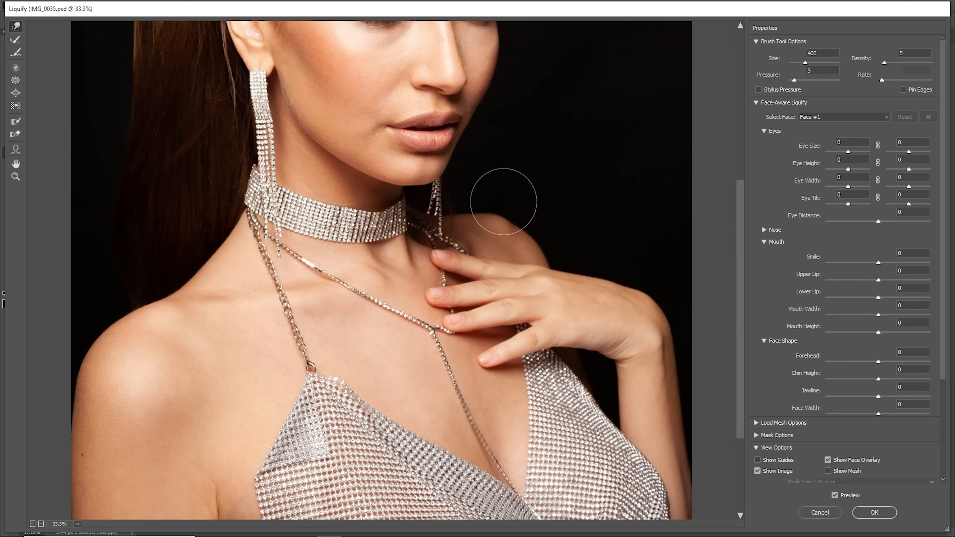
{"action": "scroll", "coordinate": [511, 219], "scroll_direction": "up", "scroll_amount": 6}
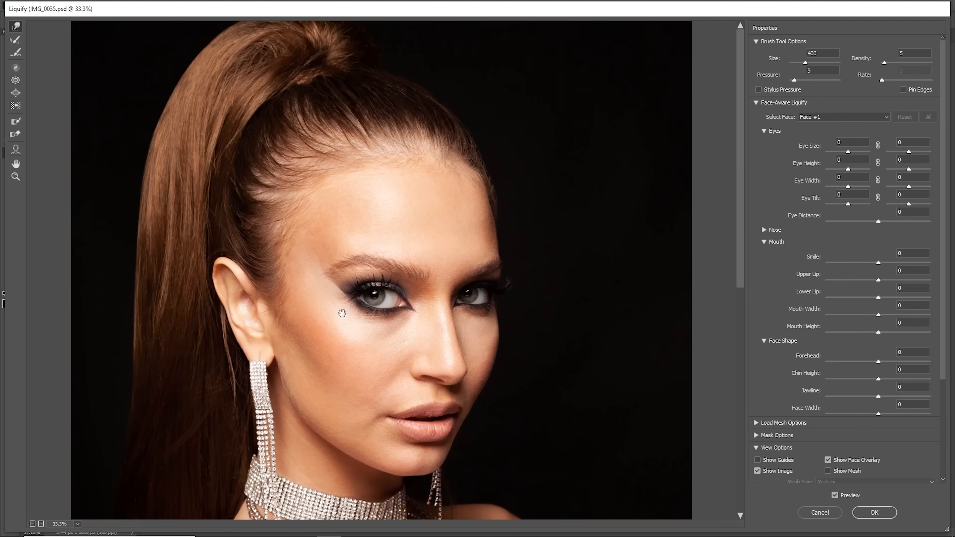
{"action": "key", "text": "bracketright"}
{"action": "key", "text": "bracketright"}
{"action": "key", "text": "bracketright"}
{"action": "key", "text": "Return"}
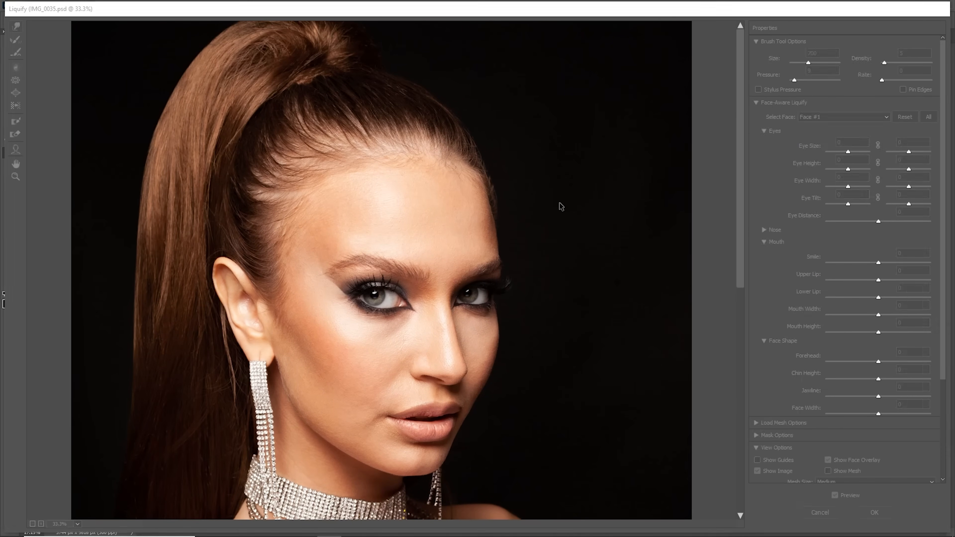
Check the liquified shape against the untouched original by switching the SOOC layer on and off.
{"action": "left_click", "coordinate": [836, 119]}
{"action": "left_click", "coordinate": [836, 121]}
{"action": "left_click", "coordinate": [836, 120]}
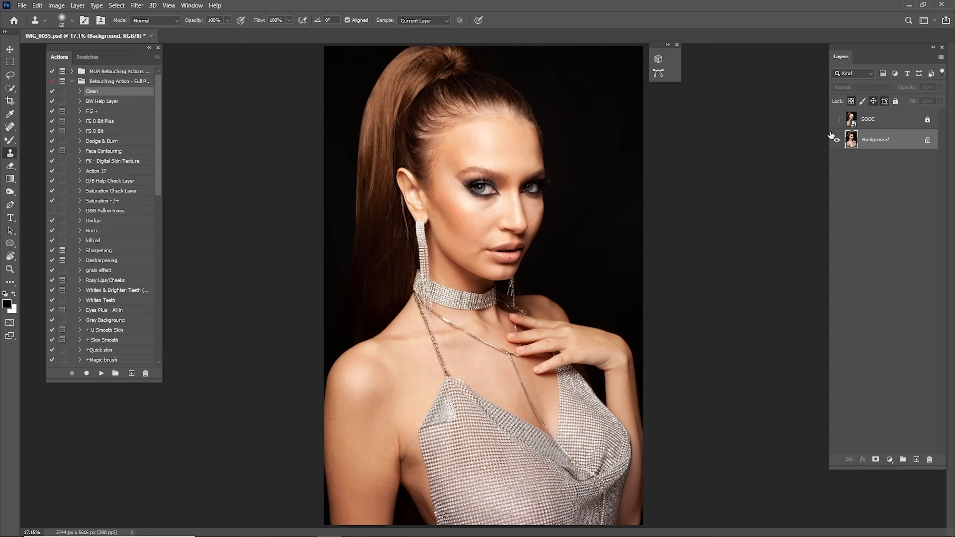
{"action": "left_click", "coordinate": [836, 121]}
{"action": "left_click", "coordinate": [835, 123]}
{"action": "left_click", "coordinate": [836, 124]}
{"action": "left_click", "coordinate": [837, 124]}
{"action": "left_click", "coordinate": [837, 123]}
{"action": "left_click", "coordinate": [837, 125]}
{"action": "left_click", "coordinate": [838, 126]}
Run the F S + action, lower its Gaussian Blur radius to 0.1 pixels, and frame the filter preview on the face.
{"action": "left_click", "coordinate": [106, 113]}
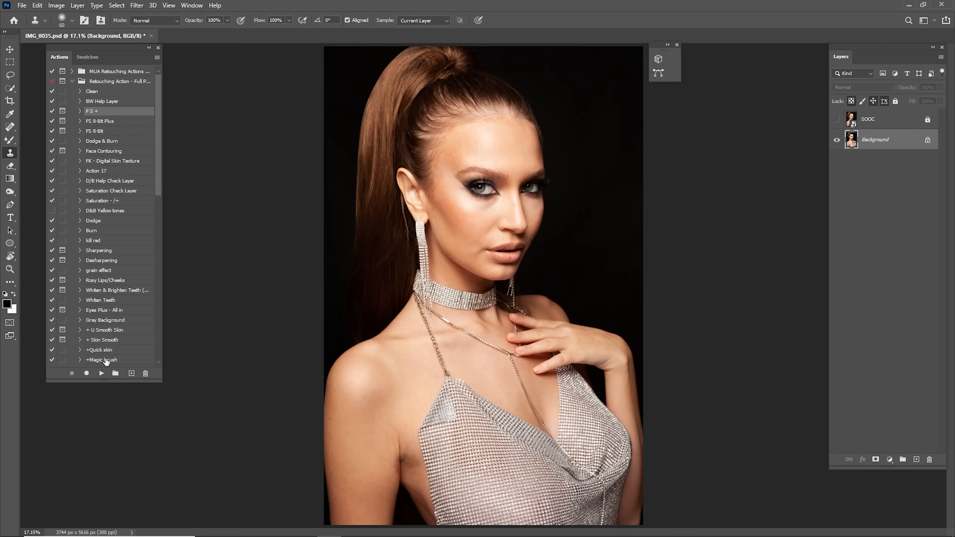
{"action": "left_click", "coordinate": [102, 373]}
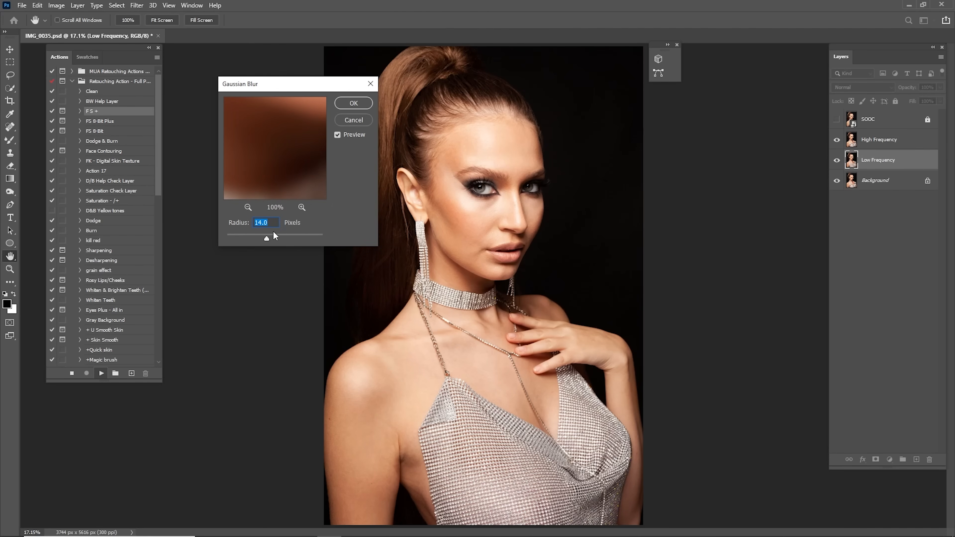
{"action": "left_click_drag", "start_coordinate": [266, 238], "coordinate": [227, 238]}
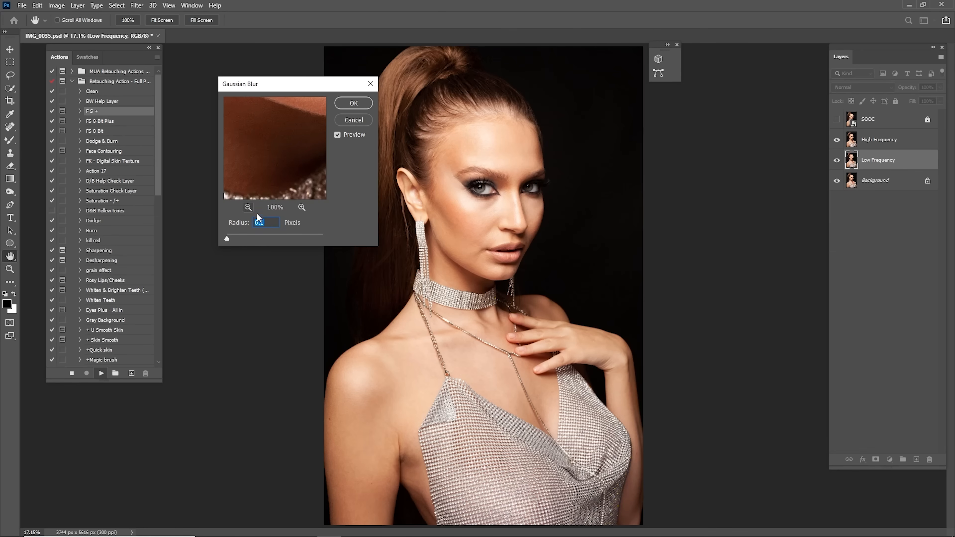
{"action": "left_click_drag", "start_coordinate": [287, 151], "coordinate": [272, 192]}
{"action": "left_click", "coordinate": [248, 207]}
{"action": "left_click_drag", "start_coordinate": [278, 144], "coordinate": [287, 195]}
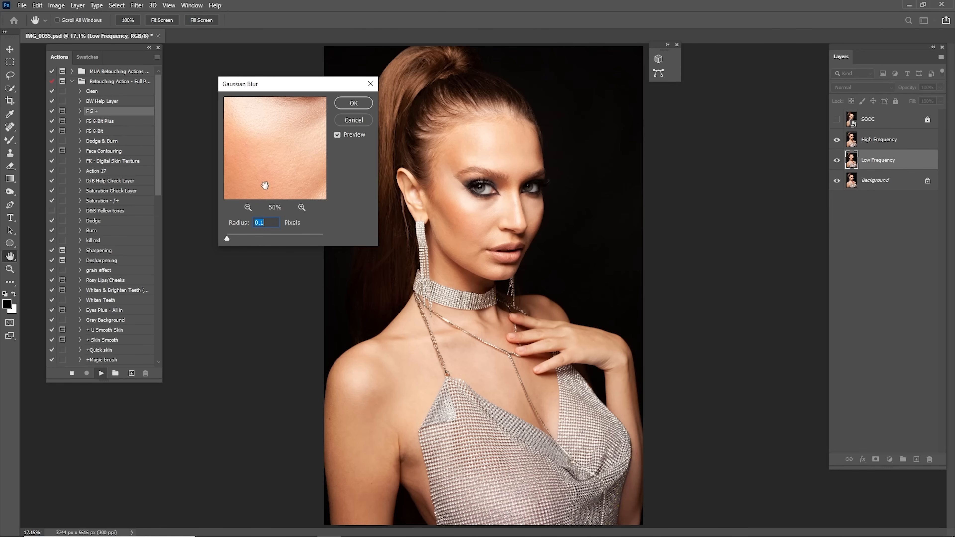
{"action": "left_click", "coordinate": [248, 207]}
{"action": "mouse_move", "coordinate": [288, 144]}
{"action": "left_mouse_down"}
{"action": "mouse_move", "coordinate": [287, 181]}
{"action": "mouse_move", "coordinate": [288, 156]}
{"action": "mouse_move", "coordinate": [277, 149]}
{"action": "mouse_move", "coordinate": [283, 163]}
{"action": "left_mouse_up"}
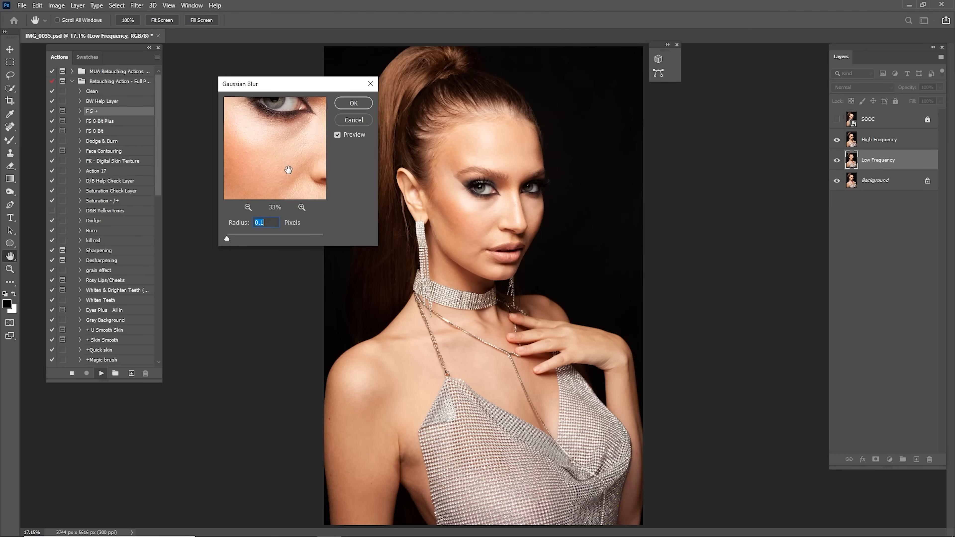
Set the Gaussian Blur radius to 8 pixels while judging the face at several preview zooms, and let the frequency separation action finish.
{"action": "left_click_drag", "start_coordinate": [226, 234], "coordinate": [251, 234]}
{"action": "left_click", "coordinate": [248, 207]}
{"action": "left_click", "coordinate": [248, 207]}
{"action": "left_click", "coordinate": [248, 207]}
{"action": "left_click", "coordinate": [301, 207]}
{"action": "left_click", "coordinate": [302, 207]}
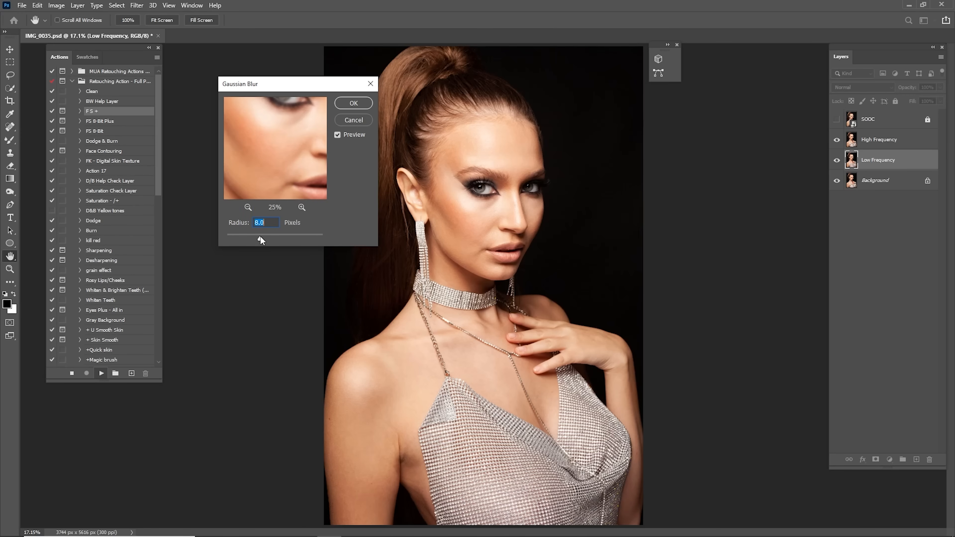
{"action": "left_click", "coordinate": [248, 207]}
{"action": "left_click", "coordinate": [248, 207]}
{"action": "left_click", "coordinate": [247, 207]}
{"action": "left_click_drag", "start_coordinate": [276, 151], "coordinate": [277, 177]}
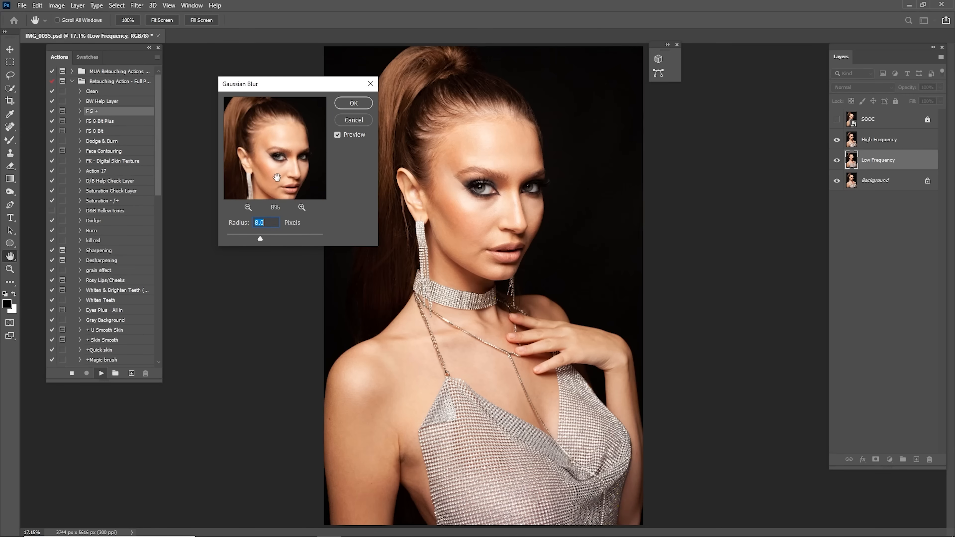
{"action": "type", "text": "15"}
{"action": "type", "text": "8"}
{"action": "left_click", "coordinate": [360, 105]}
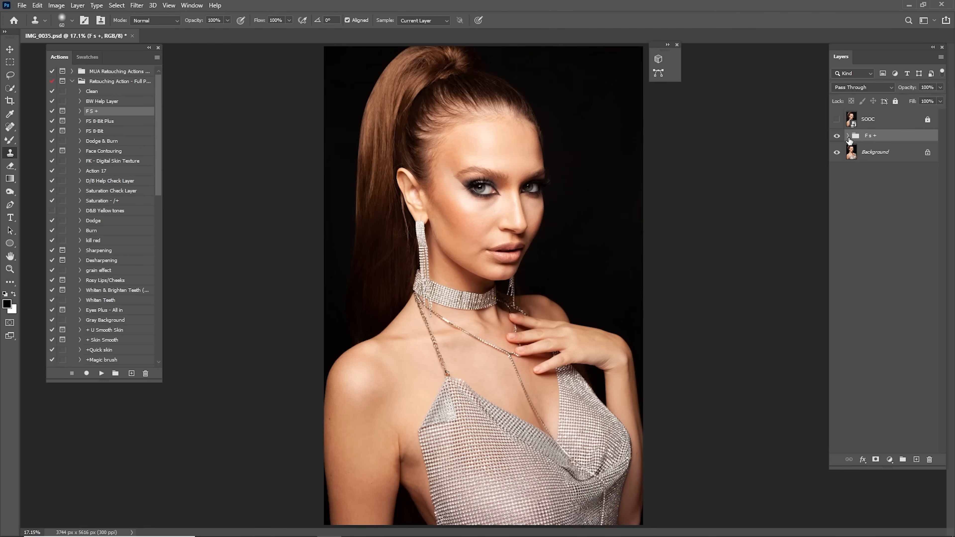
Expand the F s + group, select the Low Frequency copy layer, and hide the High Frequency layer.
{"action": "left_click", "coordinate": [847, 137]}
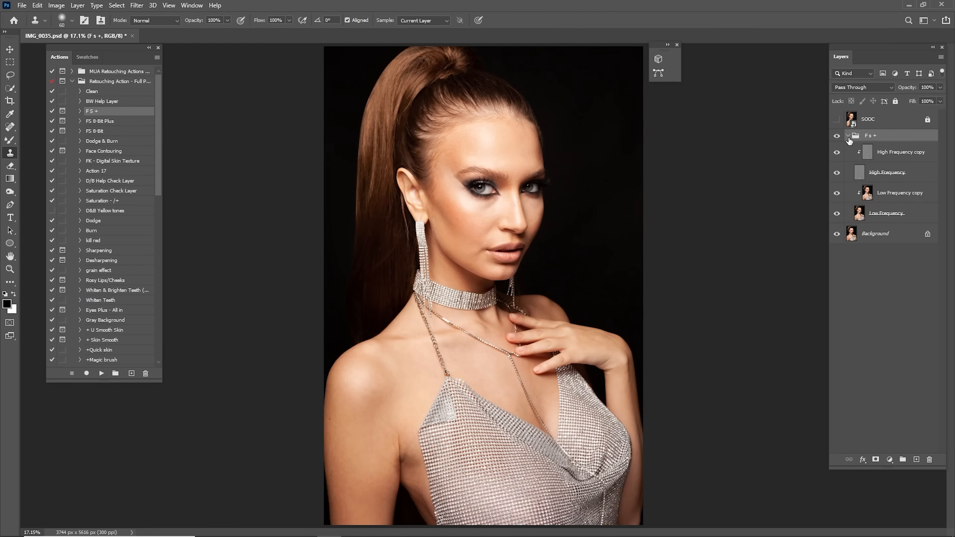
{"action": "left_click", "coordinate": [887, 193]}
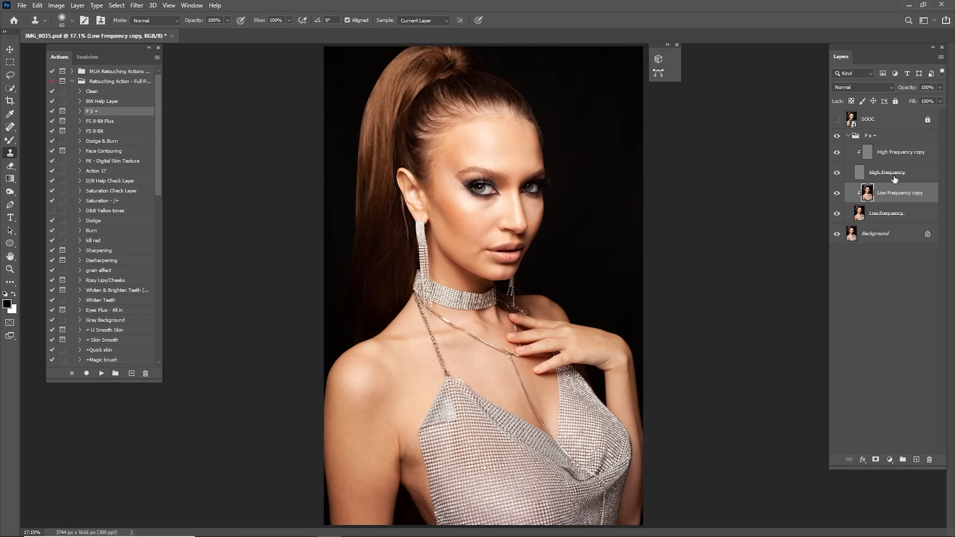
{"action": "left_click", "coordinate": [837, 173]}
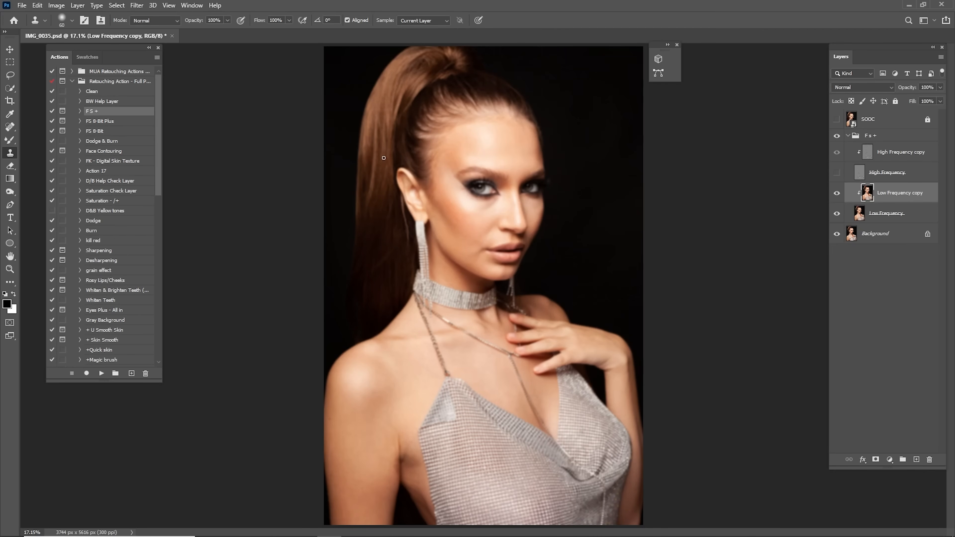
Choose the Mixer Brush tool and set its wetness to 12% and its flow to 33%.
{"action": "left_click", "coordinate": [9, 140]}
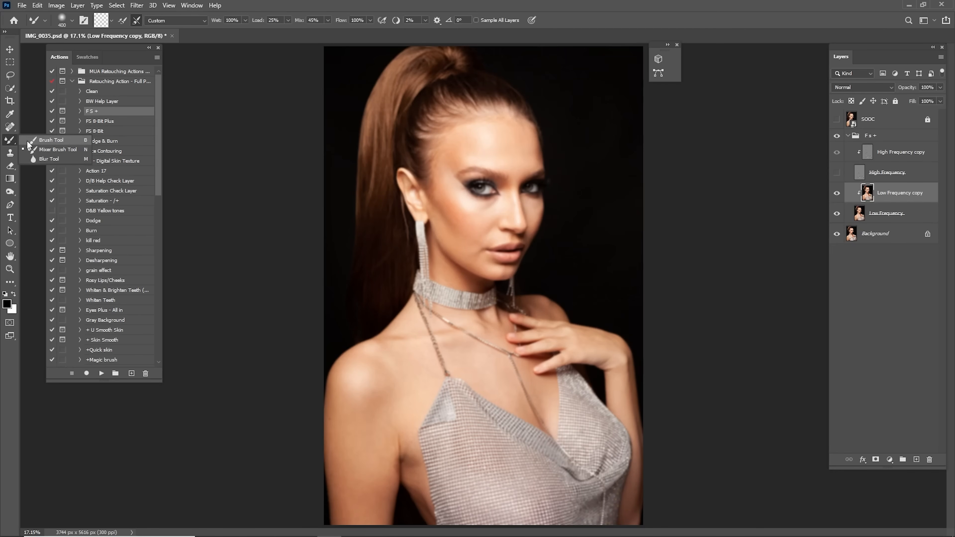
{"action": "left_click", "coordinate": [41, 149]}
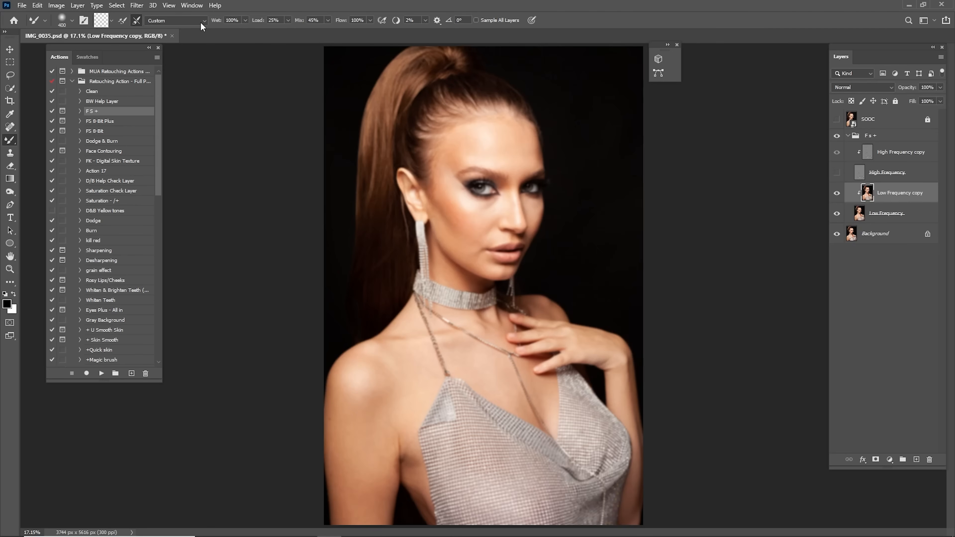
{"action": "left_click_drag", "start_coordinate": [235, 20], "coordinate": [194, 22]}
{"action": "left_click_drag", "start_coordinate": [364, 20], "coordinate": [328, 19]}
{"action": "type", "text": "33"}
Blend the forehead and cheek tones on the Low Frequency copy layer with the Mixer Brush at sizes 300 to 400.
{"action": "type", "text": "z"}
{"action": "key", "text": "z"}
{"action": "left_click_drag", "start_coordinate": [497, 170], "coordinate": [515, 176]}
{"action": "key", "text": "b"}
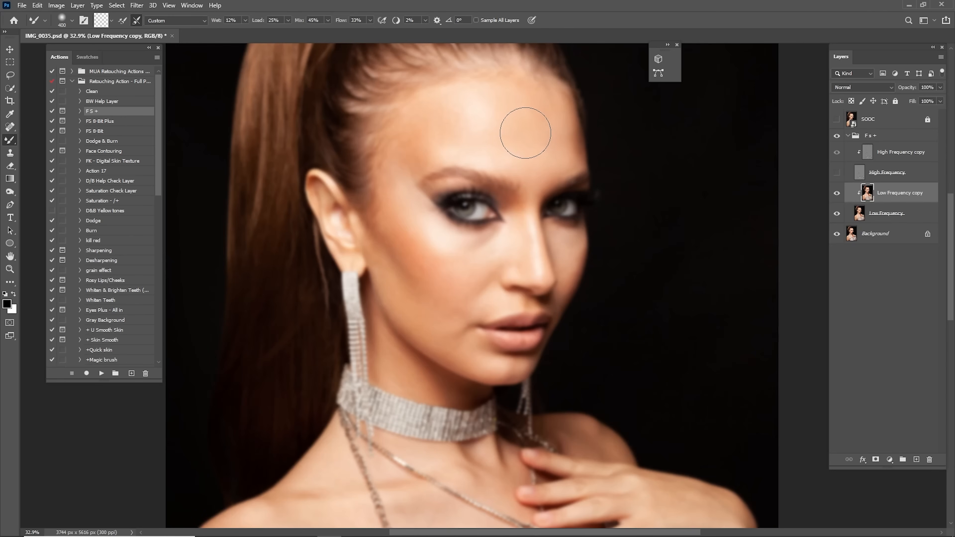
{"action": "key", "text": "bracketleft"}
{"action": "key", "text": "bracketright"}
{"action": "left_click_drag", "start_coordinate": [500, 118], "coordinate": [543, 168]}
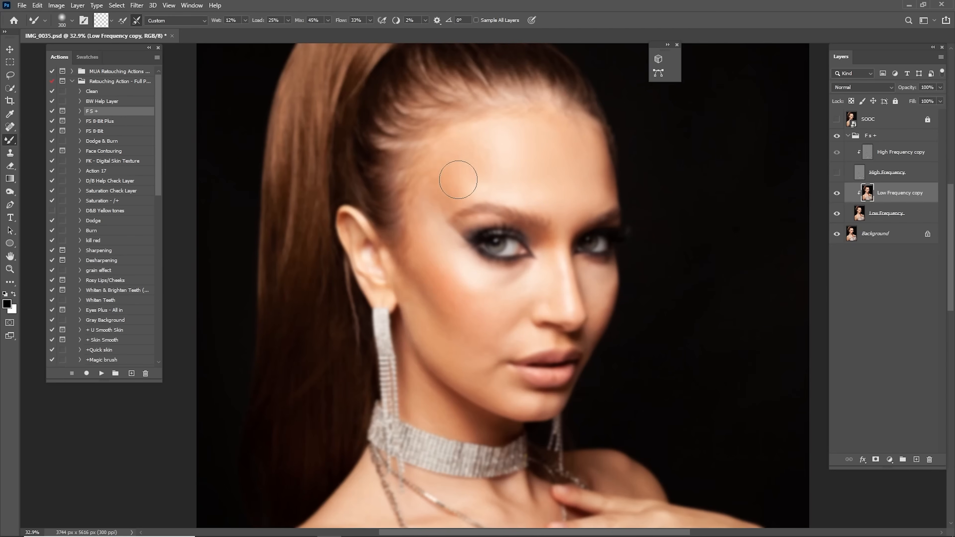
{"action": "mouse_move", "coordinate": [480, 282]}
{"action": "left_mouse_down"}
{"action": "mouse_move", "coordinate": [490, 221]}
{"action": "mouse_move", "coordinate": [503, 231]}
{"action": "mouse_move", "coordinate": [558, 207]}
{"action": "left_mouse_up"}
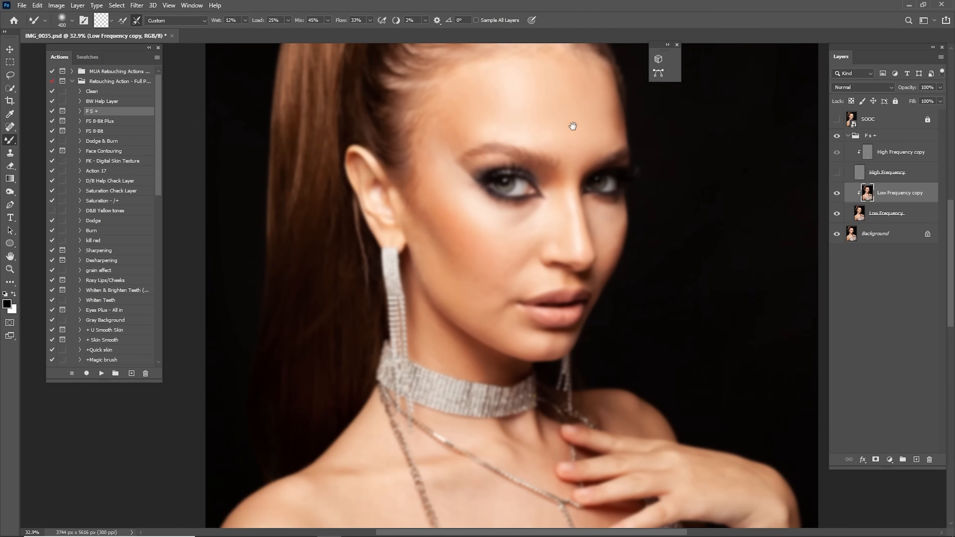
{"action": "left_click_drag", "start_coordinate": [569, 100], "coordinate": [579, 151]}
{"action": "key", "text": "bracketleft"}
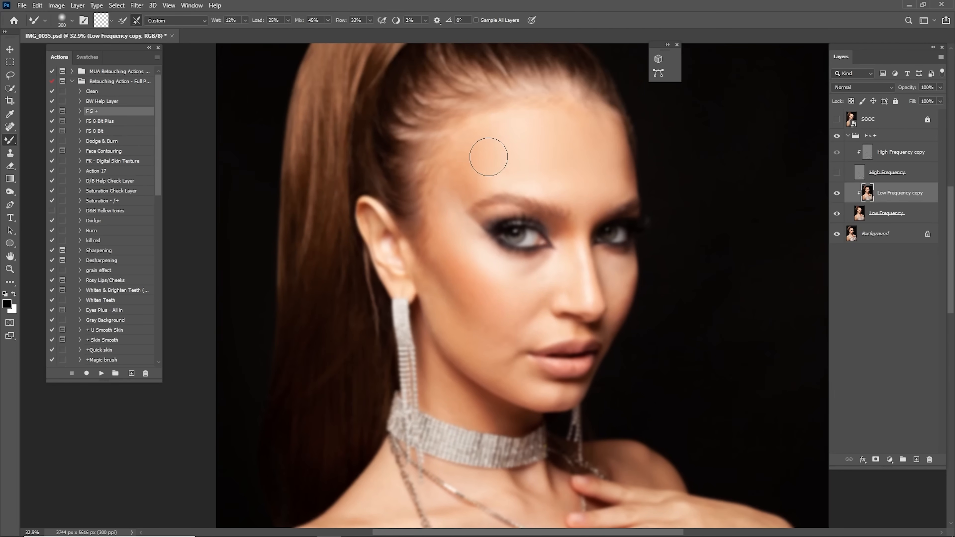
{"action": "left_click_drag", "start_coordinate": [488, 322], "coordinate": [493, 253]}
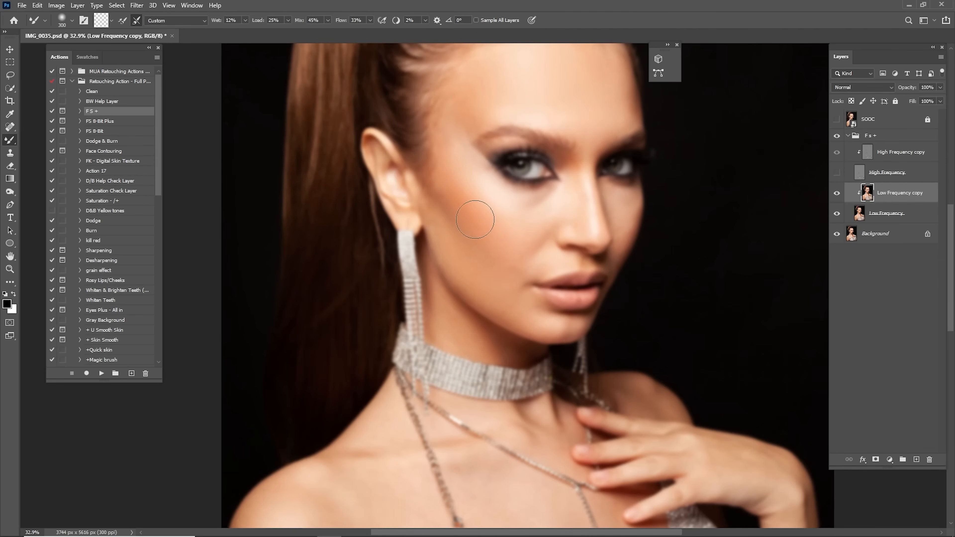
Smooth the forehead above the brows with the Mixer Brush, reducing its size from 300 to 250.
{"action": "left_click_drag", "start_coordinate": [553, 204], "coordinate": [529, 261]}
{"action": "key", "text": "bracketleft"}
{"action": "key", "text": "bracketright"}
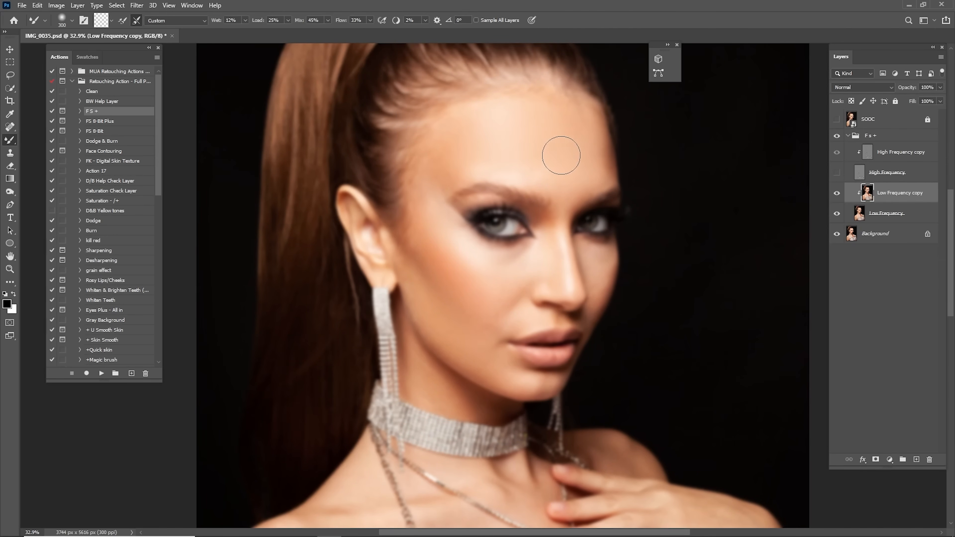
{"action": "key", "text": "bracketleft"}
{"action": "key", "text": "bracketleft"}
{"action": "key", "text": "bracketright"}
{"action": "key", "text": "bracketleft"}
Blend the cheek highlight below the eye with the Mixer Brush at sizes 250 and 300.
{"action": "scroll", "coordinate": [492, 269], "scroll_direction": "down", "scroll_amount": 2}
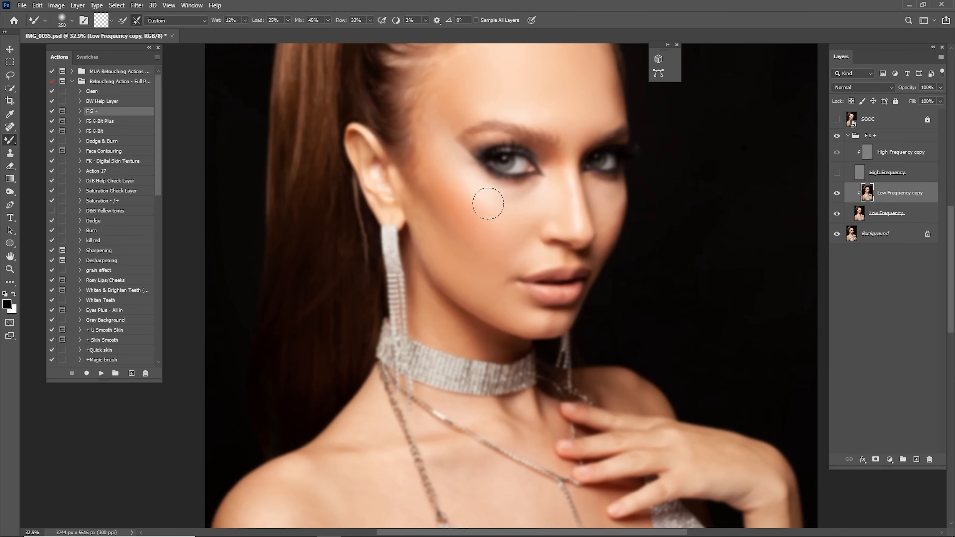
{"action": "key", "text": "bracketright"}
{"action": "key", "text": "bracketleft"}
{"action": "scroll", "coordinate": [470, 256], "scroll_direction": "up", "scroll_amount": 3}
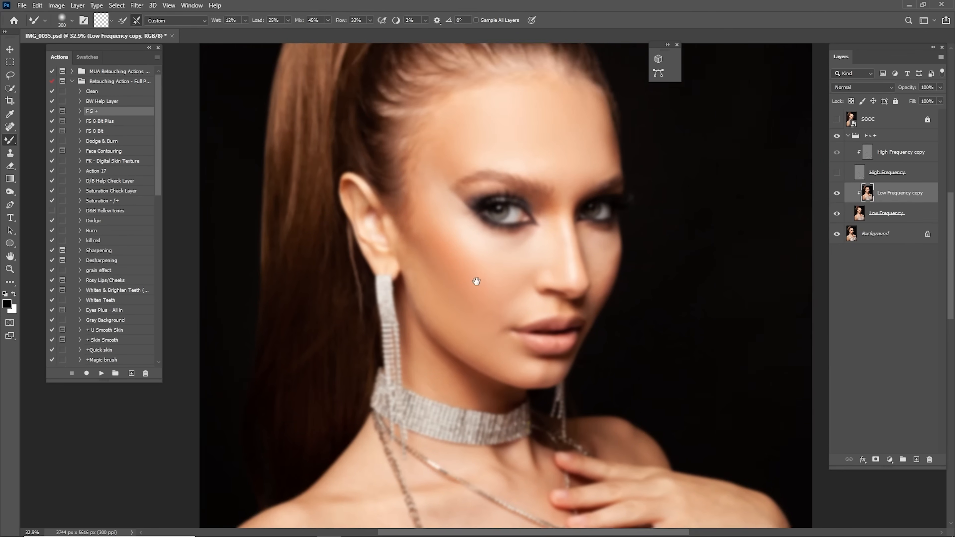
{"action": "mouse_move", "coordinate": [591, 160]}
{"action": "left_mouse_down"}
{"action": "mouse_move", "coordinate": [560, 126]}
{"action": "mouse_move", "coordinate": [471, 143]}
{"action": "mouse_move", "coordinate": [437, 215]}
{"action": "mouse_move", "coordinate": [487, 189]}
{"action": "mouse_move", "coordinate": [487, 177]}
{"action": "mouse_move", "coordinate": [529, 168]}
{"action": "mouse_move", "coordinate": [493, 151]}
{"action": "mouse_move", "coordinate": [548, 149]}
{"action": "mouse_move", "coordinate": [567, 173]}
{"action": "left_mouse_up"}
{"action": "key", "text": "bracketleft"}
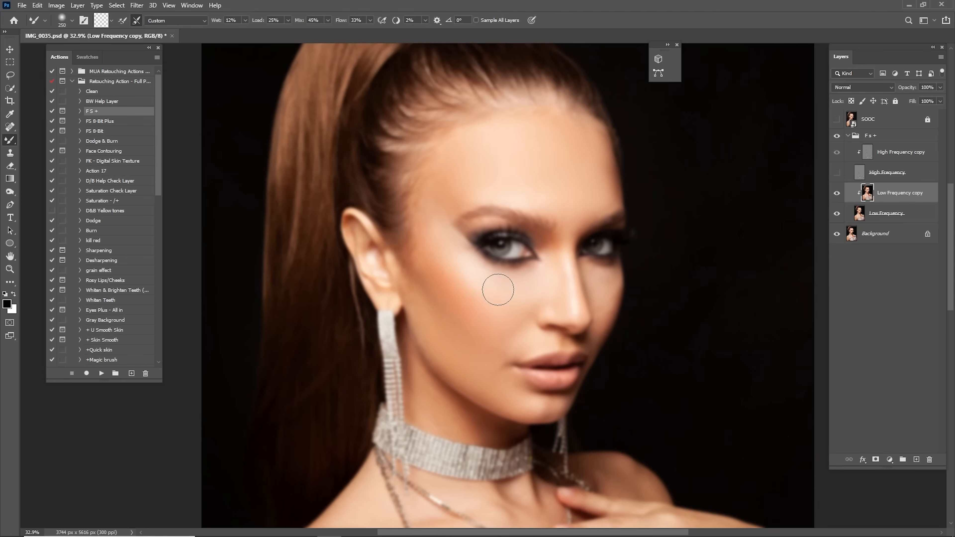
Even out the lower cheek and jaw tones with the Mixer Brush at size 300.
{"action": "key", "text": "bracketright"}
{"action": "key", "text": "bracketright"}
{"action": "key", "text": "bracketright"}
{"action": "left_click_drag", "start_coordinate": [477, 321], "coordinate": [435, 218]}
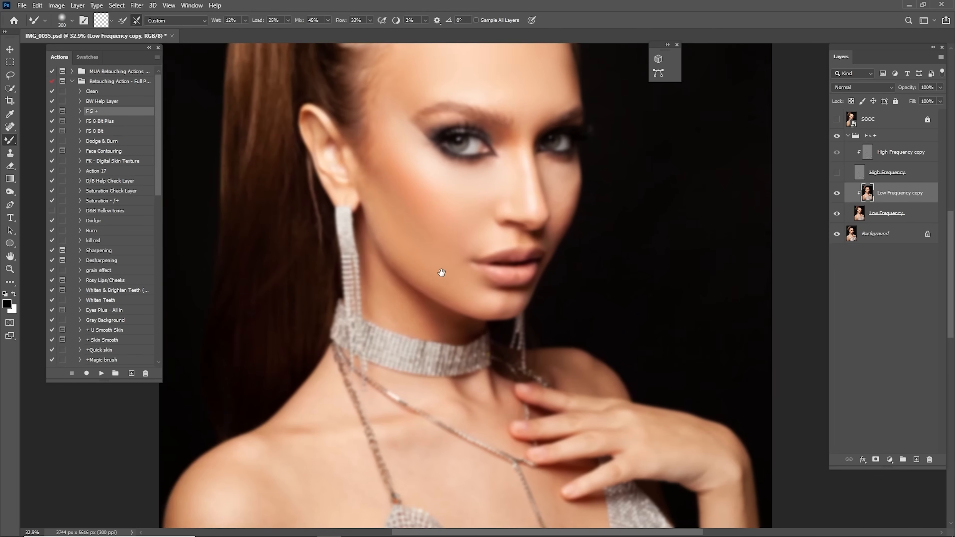
{"action": "left_click_drag", "start_coordinate": [443, 273], "coordinate": [478, 288]}
Smooth the hand, shoulder and upper arm tones, enlarging the Mixer Brush to 600 for the arm.
{"action": "left_click_drag", "start_coordinate": [604, 413], "coordinate": [472, 222]}
{"action": "left_click_drag", "start_coordinate": [554, 310], "coordinate": [567, 276]}
{"action": "left_click_drag", "start_coordinate": [395, 268], "coordinate": [721, 132]}
{"action": "key", "text": "bracketright"}
{"action": "key", "text": "bracketright"}
{"action": "key", "text": "bracketright"}
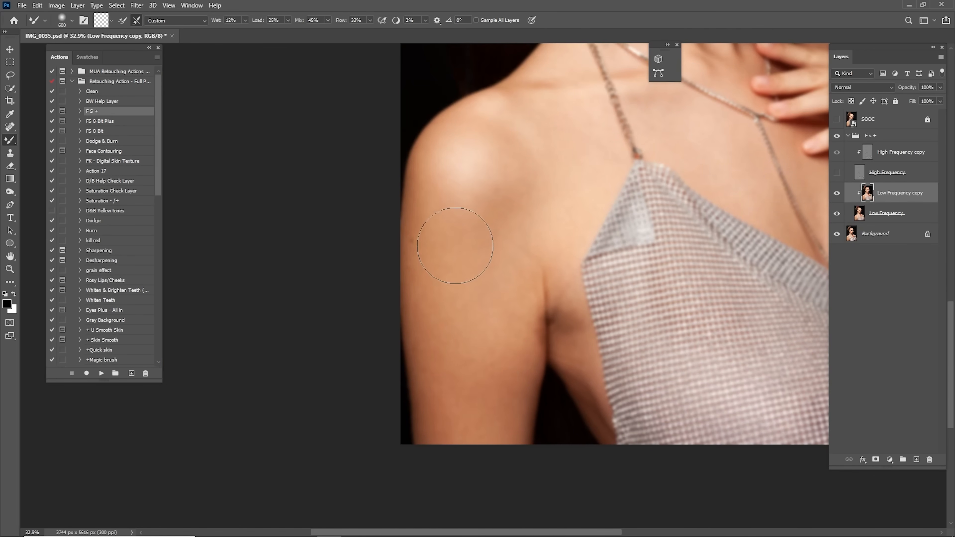
{"action": "key", "text": "bracketleft"}
{"action": "scroll", "coordinate": [465, 301], "scroll_direction": "up", "scroll_amount": 3}
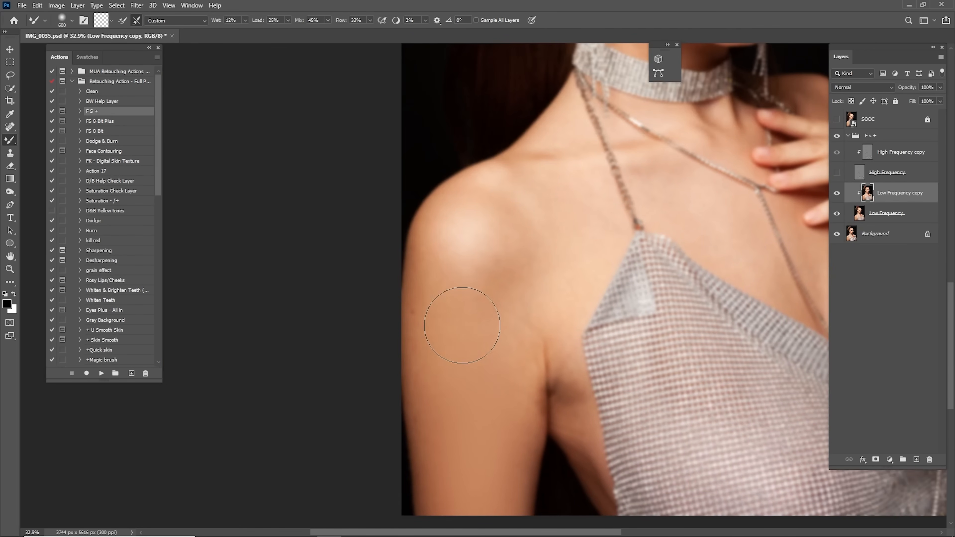
Reduce the Mixer Brush to 200 and refine the blush transition on the cheek.
{"action": "mouse_move", "coordinate": [621, 136]}
{"action": "left_mouse_down"}
{"action": "mouse_move", "coordinate": [490, 251]}
{"action": "mouse_move", "coordinate": [465, 316]}
{"action": "left_mouse_up"}
{"action": "key", "text": "bracketleft"}
{"action": "key", "text": "bracketleft"}
{"action": "key", "text": "bracketleft"}
{"action": "left_click_drag", "start_coordinate": [516, 201], "coordinate": [501, 326]}
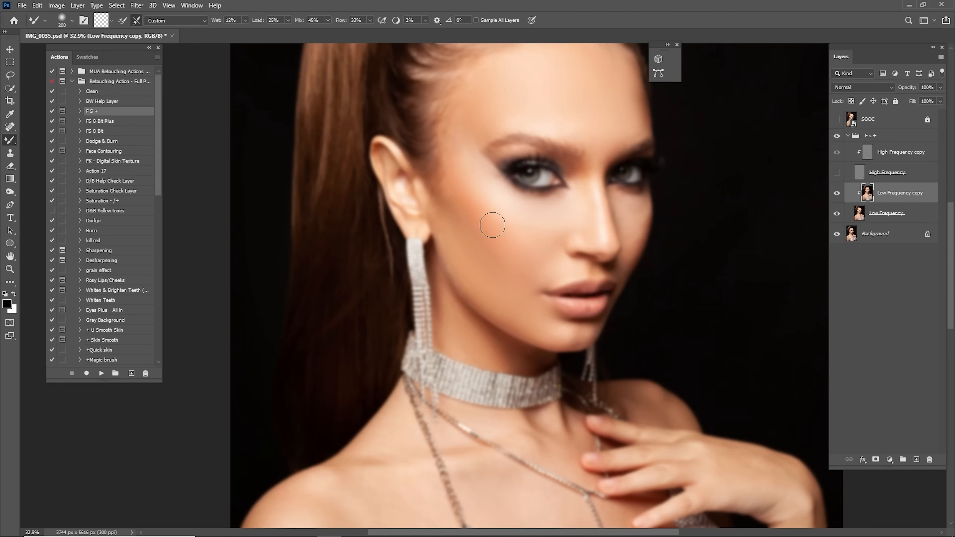
{"action": "left_click_drag", "start_coordinate": [503, 268], "coordinate": [484, 318]}
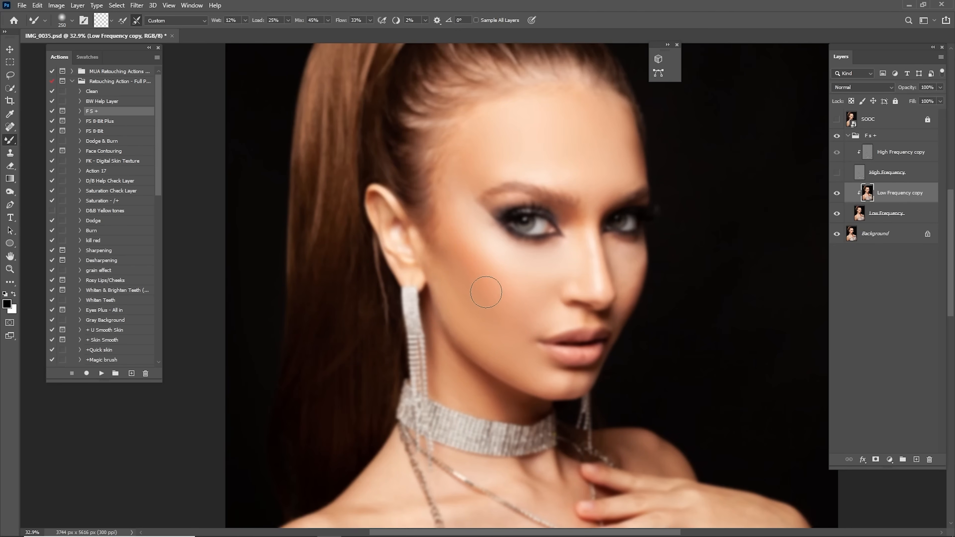
Blend the skin of the lower cheek and beside the mouth with the Mixer Brush at sizes 200 to 250.
{"action": "key", "text": "bracketleft"}
{"action": "key", "text": "bracketright"}
{"action": "key", "text": "bracketright"}
{"action": "left_click_drag", "start_coordinate": [498, 294], "coordinate": [447, 226]}
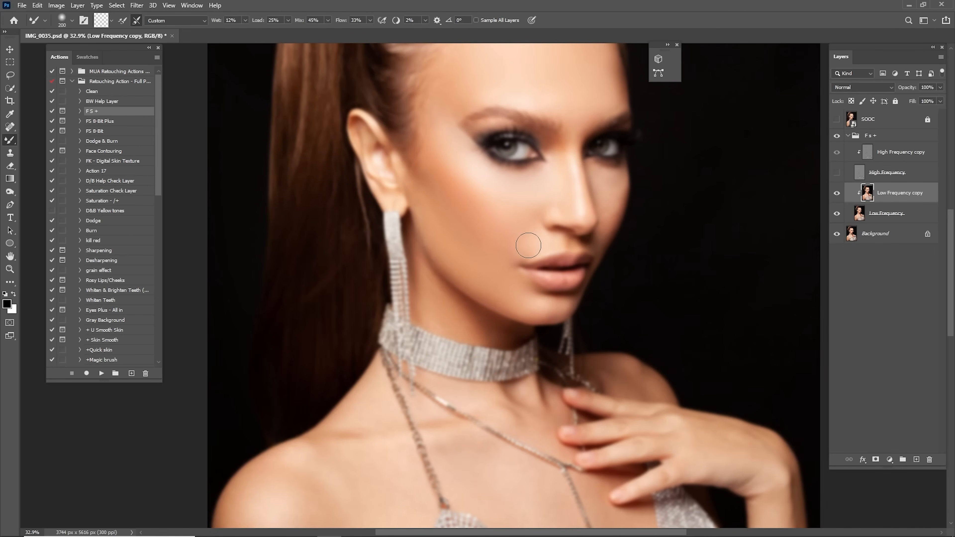
{"action": "left_click_drag", "start_coordinate": [531, 221], "coordinate": [519, 271]}
{"action": "left_click_drag", "start_coordinate": [565, 188], "coordinate": [561, 247]}
Adjust the Mixer Brush to 250 and smooth the upper forehead near the hairline.
{"action": "key", "text": "bracketright"}
{"action": "key", "text": "bracketright"}
{"action": "key", "text": "bracketright"}
{"action": "key", "text": "bracketleft"}
{"action": "key", "text": "bracketleft"}
{"action": "key", "text": "bracketleft"}
{"action": "key", "text": "bracketleft"}
{"action": "mouse_move", "coordinate": [435, 206]}
{"action": "left_mouse_down"}
{"action": "mouse_move", "coordinate": [438, 183]}
{"action": "mouse_move", "coordinate": [487, 174]}
{"action": "mouse_move", "coordinate": [557, 182]}
{"action": "left_mouse_up"}
{"action": "key", "text": "bracketright"}
{"action": "key", "text": "bracketleft"}
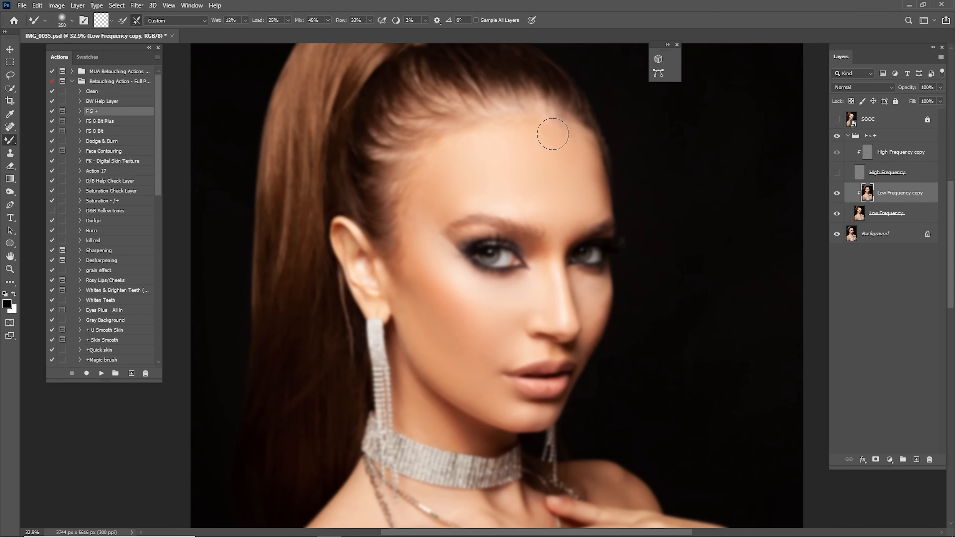
Even out the remaining tone transitions on the cheek and above the brow with the 250 Mixer Brush.
{"action": "left_click_drag", "start_coordinate": [464, 339], "coordinate": [465, 263]}
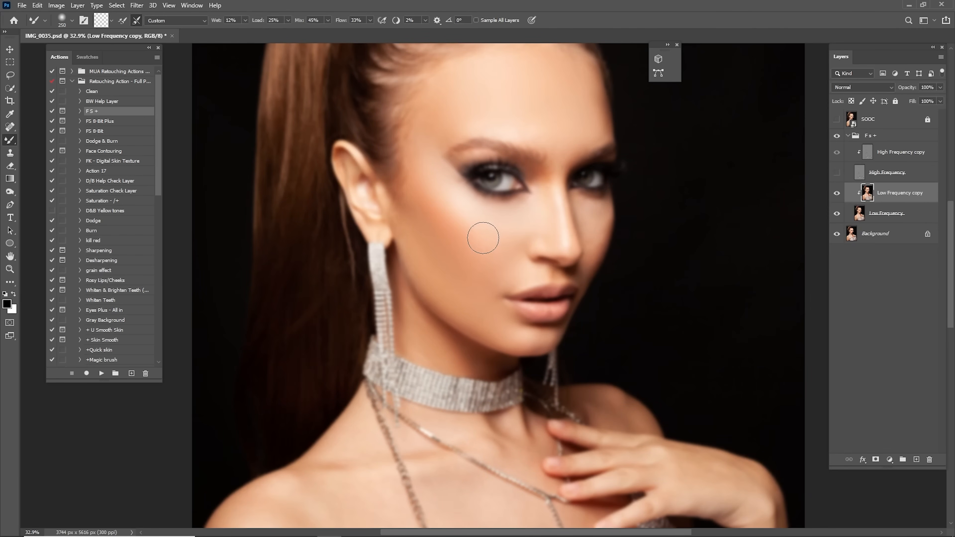
{"action": "key", "text": "bracketleft"}
{"action": "left_click_drag", "start_coordinate": [523, 238], "coordinate": [521, 276]}
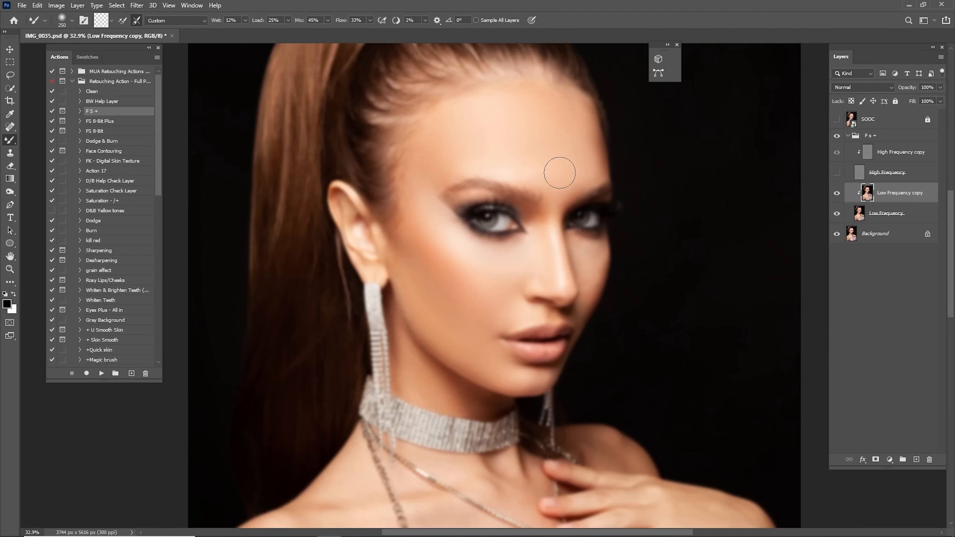
{"action": "left_click_drag", "start_coordinate": [456, 301], "coordinate": [457, 253]}
Show the High Frequency layer and compare the whole portrait with the F s + group off and on.
{"action": "left_click", "coordinate": [838, 176]}
{"action": "left_click_drag", "start_coordinate": [575, 112], "coordinate": [587, 183]}
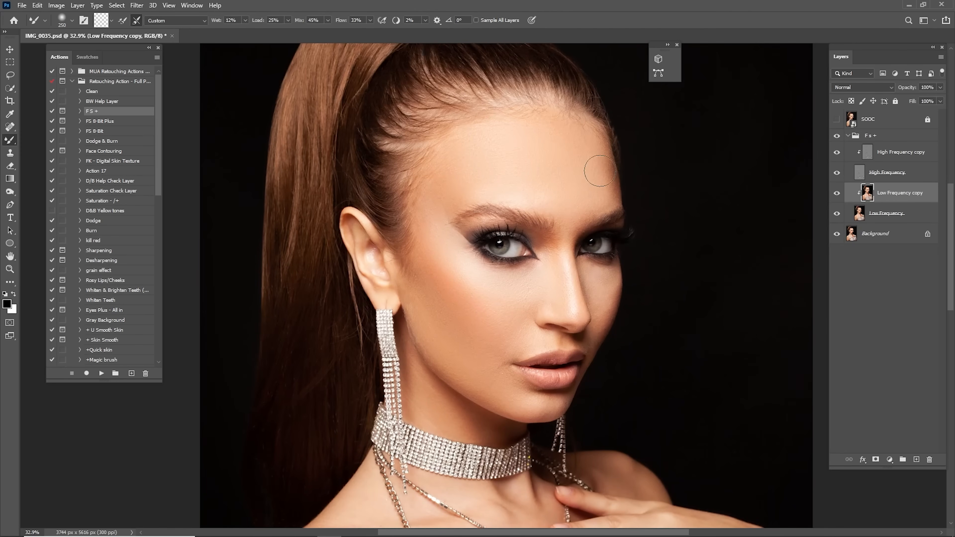
{"action": "key", "text": "ctrl+0"}
{"action": "left_click", "coordinate": [834, 138]}
{"action": "left_click", "coordinate": [834, 138]}
Hide the High Frequency layer and smooth the forehead with the Mixer Brush at 200 to 250.
{"action": "key", "text": "z"}
{"action": "left_click_drag", "start_coordinate": [483, 222], "coordinate": [526, 259]}
{"action": "left_click_drag", "start_coordinate": [527, 259], "coordinate": [558, 216]}
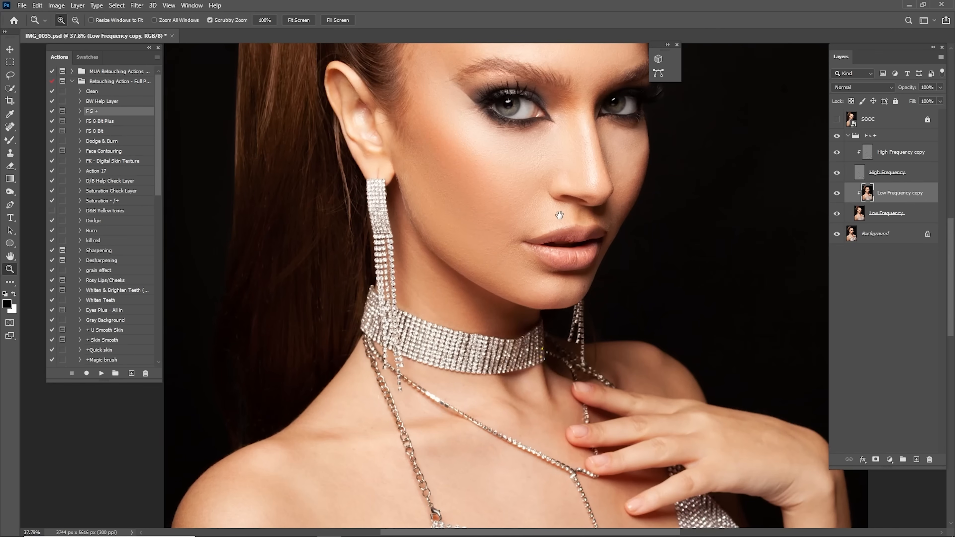
{"action": "left_click", "coordinate": [559, 213]}
{"action": "left_click", "coordinate": [837, 174]}
{"action": "mouse_move", "coordinate": [564, 165]}
{"action": "left_mouse_down"}
{"action": "mouse_move", "coordinate": [571, 262]}
{"action": "mouse_move", "coordinate": [541, 310]}
{"action": "left_mouse_up"}
{"action": "key", "text": "b"}
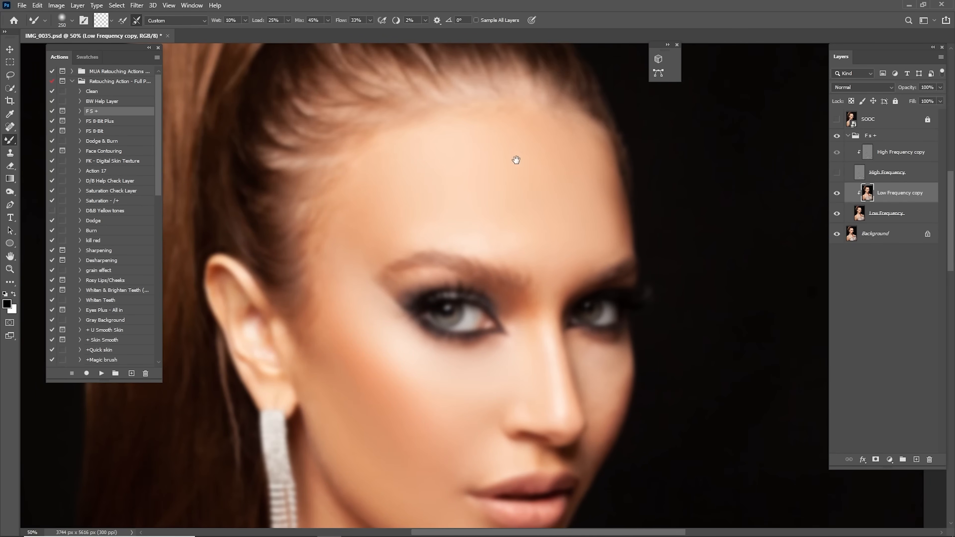
{"action": "left_click_drag", "start_coordinate": [529, 158], "coordinate": [614, 145]}
{"action": "left_click_drag", "start_coordinate": [397, 191], "coordinate": [512, 228]}
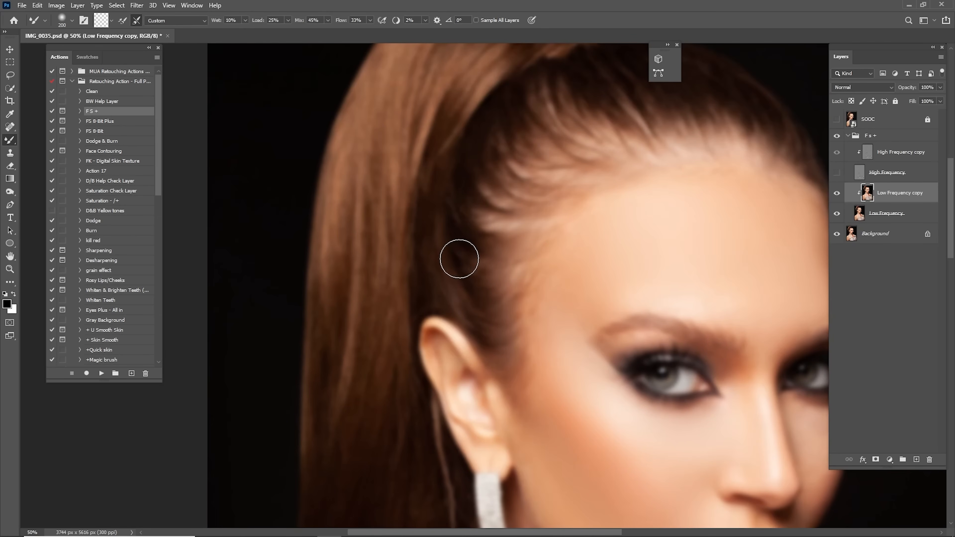
Blend the hairline and swept-back hair above the forehead with the Mixer Brush at sizes 200 to 300.
{"action": "left_click_drag", "start_coordinate": [592, 95], "coordinate": [549, 181]}
{"action": "key", "text": "bracketright"}
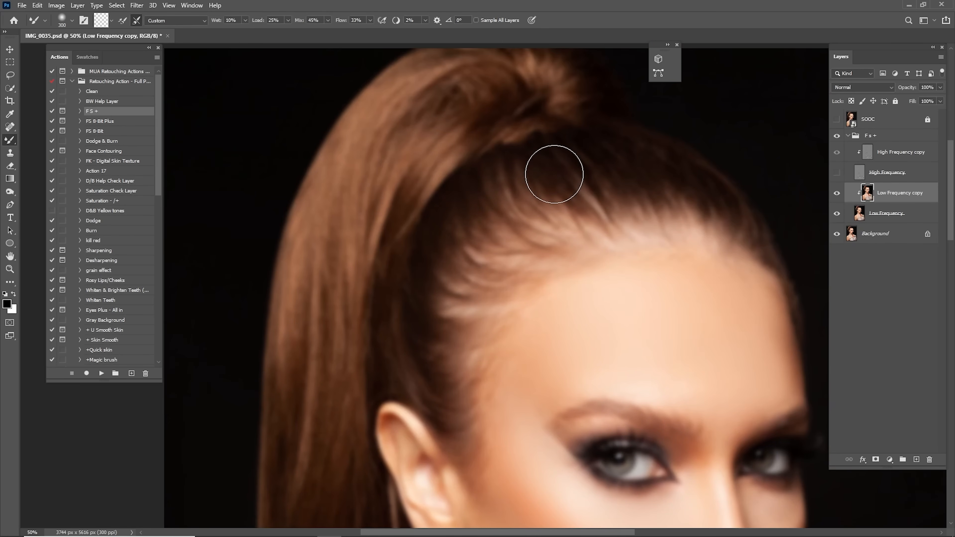
{"action": "key", "text": "bracketleft"}
{"action": "left_click_drag", "start_coordinate": [470, 316], "coordinate": [488, 235]}
{"action": "key", "text": "bracketleft"}
{"action": "left_click_drag", "start_coordinate": [553, 126], "coordinate": [507, 198]}
{"action": "key", "text": "bracketright"}
{"action": "left_click_drag", "start_coordinate": [637, 183], "coordinate": [508, 167]}
{"action": "left_click_drag", "start_coordinate": [437, 282], "coordinate": [539, 62]}
{"action": "left_click_drag", "start_coordinate": [483, 245], "coordinate": [435, 178]}
Show the High Frequency layer and compare the face with the F s + group repeatedly off and on.
{"action": "left_click", "coordinate": [837, 173]}
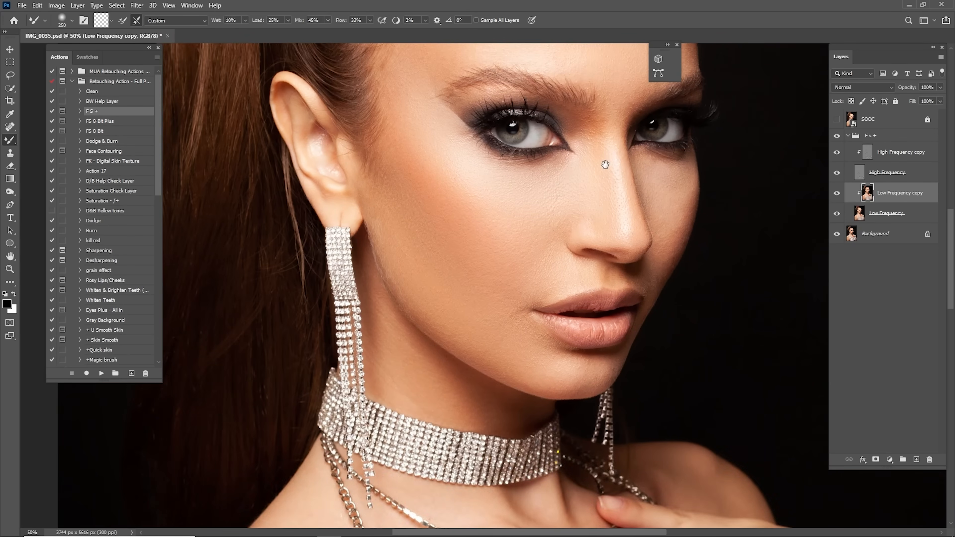
{"action": "left_click_drag", "start_coordinate": [612, 156], "coordinate": [597, 227]}
{"action": "left_click", "coordinate": [837, 136]}
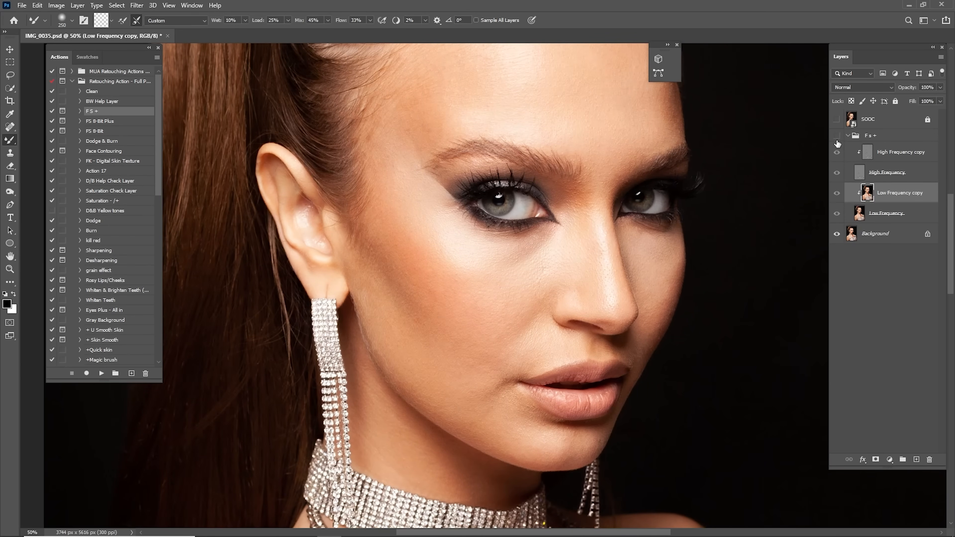
{"action": "left_click", "coordinate": [837, 137]}
{"action": "left_click", "coordinate": [837, 136]}
{"action": "left_click", "coordinate": [837, 136]}
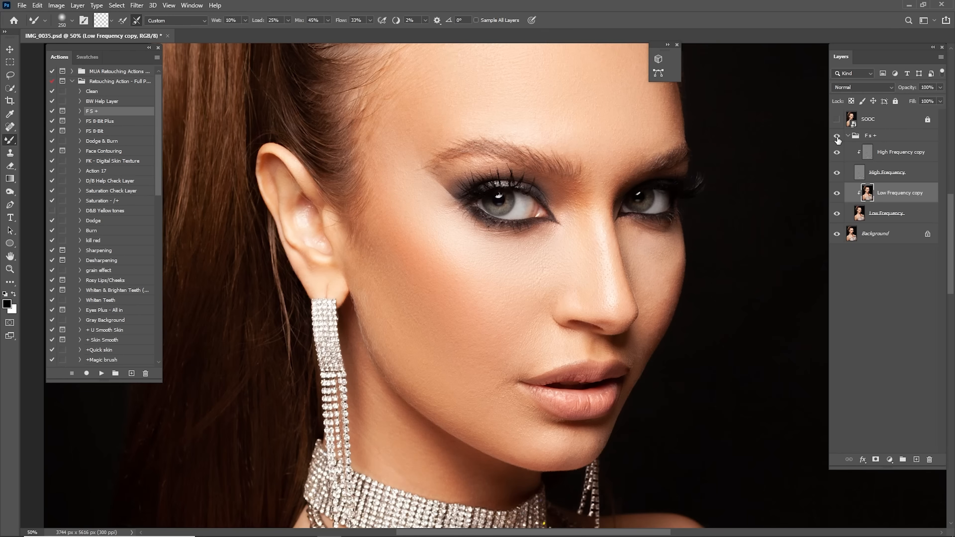
{"action": "left_click", "coordinate": [837, 136]}
{"action": "left_click", "coordinate": [836, 136]}
{"action": "left_click", "coordinate": [837, 136]}
{"action": "left_click", "coordinate": [837, 136]}
{"action": "left_click", "coordinate": [837, 137]}
{"action": "left_click", "coordinate": [837, 137]}
Hide the High Frequency layer and blend the skin around the nose and mouth, reducing the Mixer Brush to 125.
{"action": "left_click", "coordinate": [838, 172]}
{"action": "scroll", "coordinate": [605, 205], "scroll_direction": "up", "scroll_amount": 5}
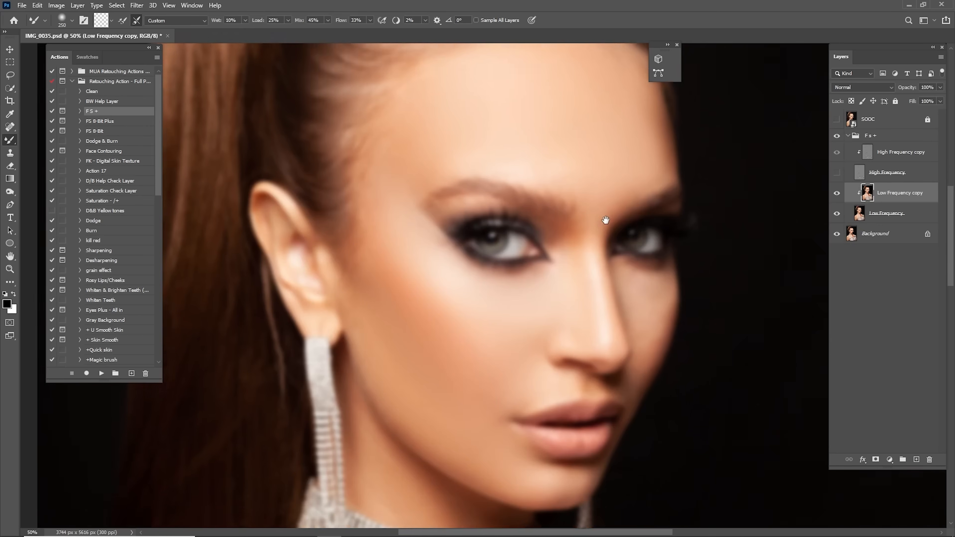
{"action": "left_click_drag", "start_coordinate": [646, 170], "coordinate": [663, 228]}
{"action": "key", "text": "bracketright"}
{"action": "left_click_drag", "start_coordinate": [584, 245], "coordinate": [562, 162]}
{"action": "key", "text": "bracketleft"}
{"action": "key", "text": "bracketleft"}
{"action": "left_click_drag", "start_coordinate": [553, 329], "coordinate": [545, 224]}
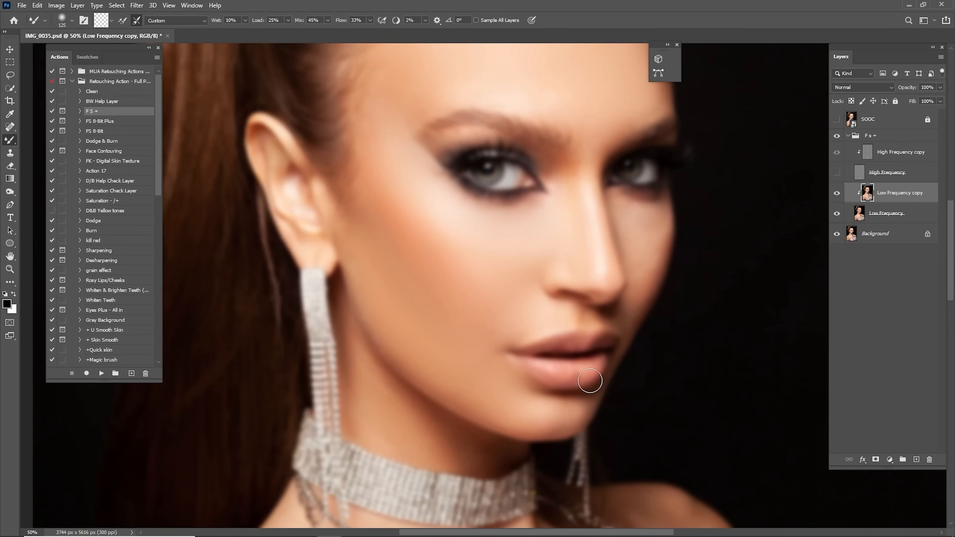
Smooth the cheek and jaw with the Mixer Brush at 150, and the hand and wrist at 250.
{"action": "mouse_move", "coordinate": [562, 350]}
{"action": "left_mouse_down"}
{"action": "mouse_move", "coordinate": [554, 309]}
{"action": "mouse_move", "coordinate": [605, 329]}
{"action": "left_mouse_up"}
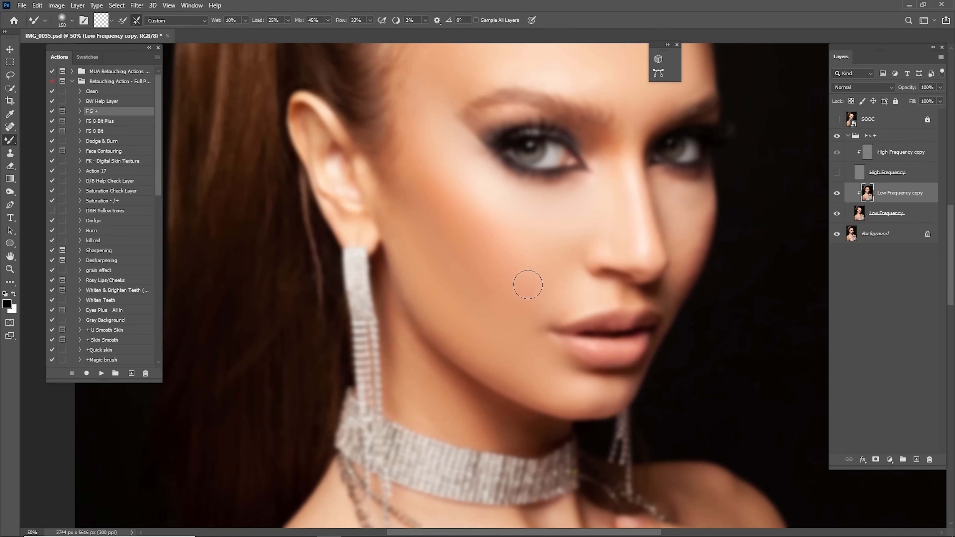
{"action": "left_click_drag", "start_coordinate": [530, 360], "coordinate": [473, 295]}
{"action": "left_click_drag", "start_coordinate": [537, 363], "coordinate": [576, 224]}
{"action": "left_click_drag", "start_coordinate": [579, 223], "coordinate": [527, 225]}
{"action": "mouse_move", "coordinate": [647, 305]}
{"action": "left_mouse_down"}
{"action": "mouse_move", "coordinate": [512, 268]}
{"action": "mouse_move", "coordinate": [543, 269]}
{"action": "left_mouse_up"}
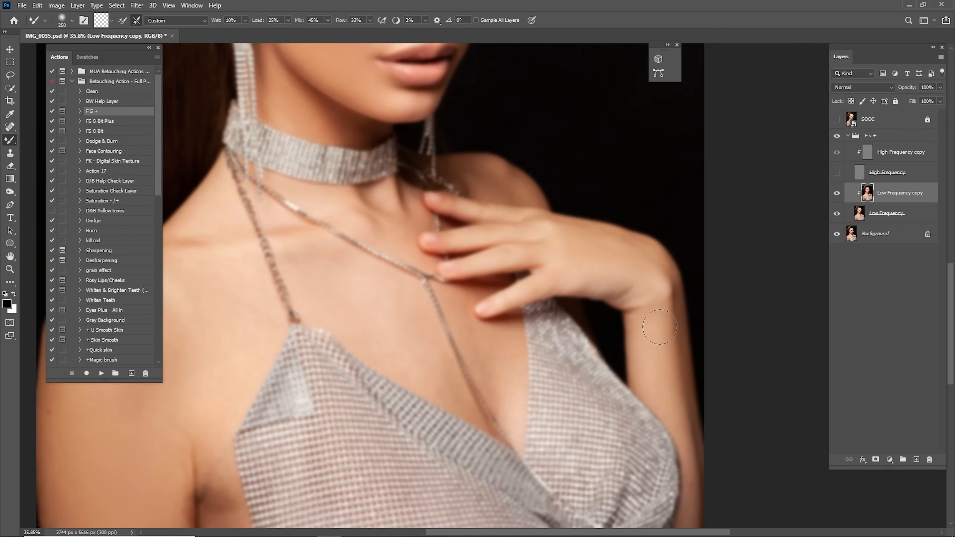
Smooth the bare shoulder, collarbone and upper chest with the Mixer Brush at 300 to 400.
{"action": "left_click_drag", "start_coordinate": [503, 265], "coordinate": [612, 181]}
{"action": "key", "text": "bracketright"}
{"action": "key", "text": "bracketright"}
{"action": "key", "text": "bracketright"}
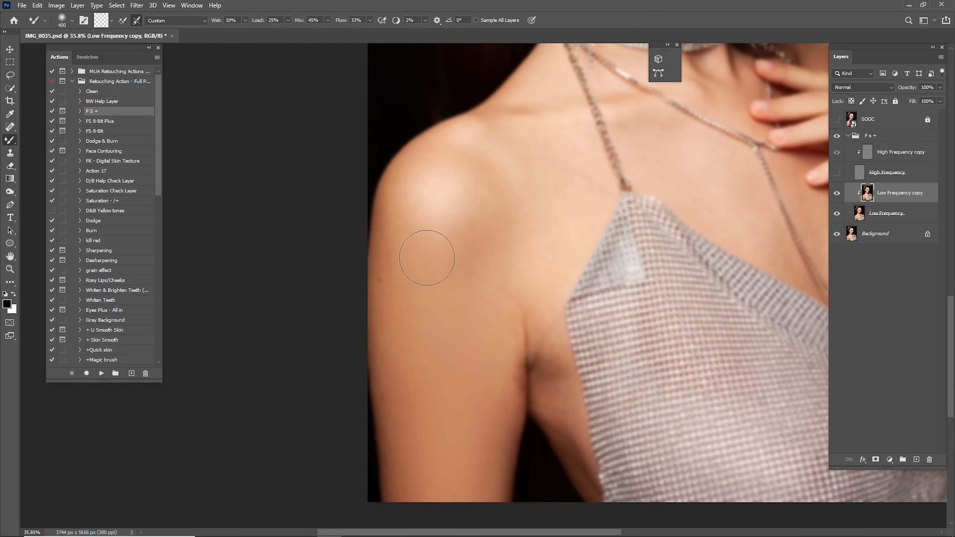
{"action": "key", "text": "bracketleft"}
{"action": "mouse_move", "coordinate": [507, 298]}
{"action": "left_mouse_down"}
{"action": "mouse_move", "coordinate": [509, 343]}
{"action": "mouse_move", "coordinate": [522, 322]}
{"action": "mouse_move", "coordinate": [504, 316]}
{"action": "left_mouse_up"}
{"action": "key", "text": "bracketright"}
{"action": "left_click_drag", "start_coordinate": [703, 187], "coordinate": [548, 301]}
{"action": "key", "text": "bracketleft"}
{"action": "key", "text": "bracketleft"}
{"action": "left_click_drag", "start_coordinate": [513, 248], "coordinate": [543, 353]}
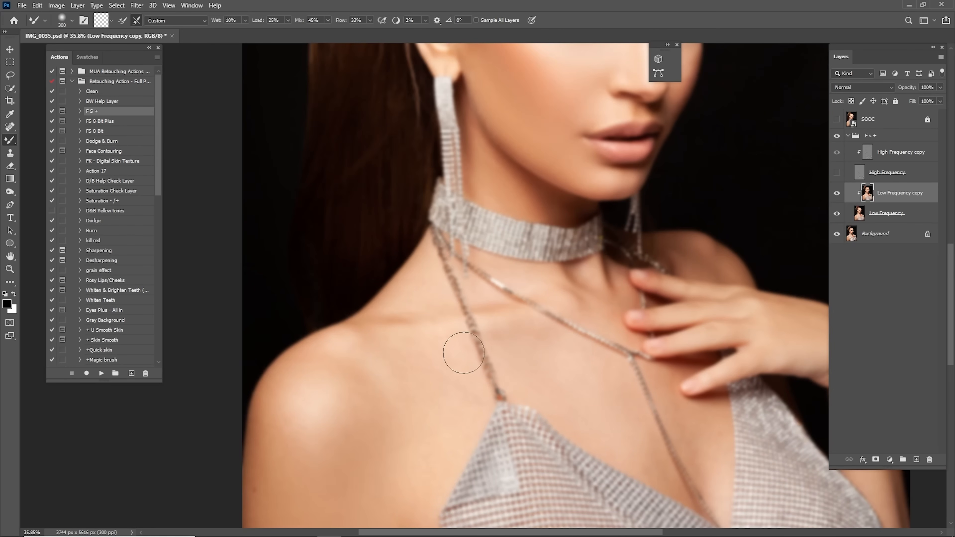
Blend the upper arm with the Mixer Brush at 500 and the skin near the armpit at 250 to 300.
{"action": "left_click_drag", "start_coordinate": [464, 356], "coordinate": [615, 181]}
{"action": "key", "text": "bracketright"}
{"action": "key", "text": "bracketright"}
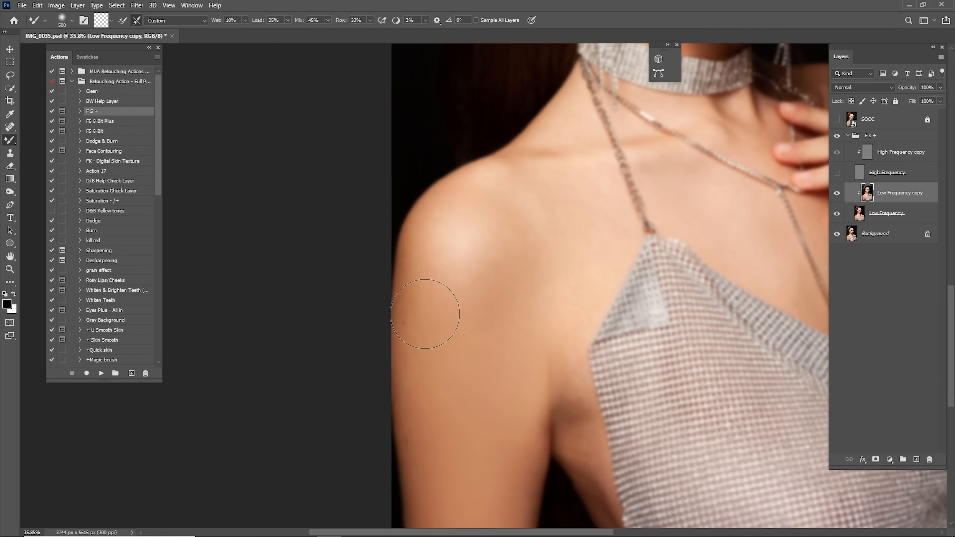
{"action": "left_click_drag", "start_coordinate": [445, 388], "coordinate": [465, 269]}
{"action": "key", "text": "bracketleft"}
{"action": "key", "text": "bracketleft"}
{"action": "left_click_drag", "start_coordinate": [548, 289], "coordinate": [486, 331]}
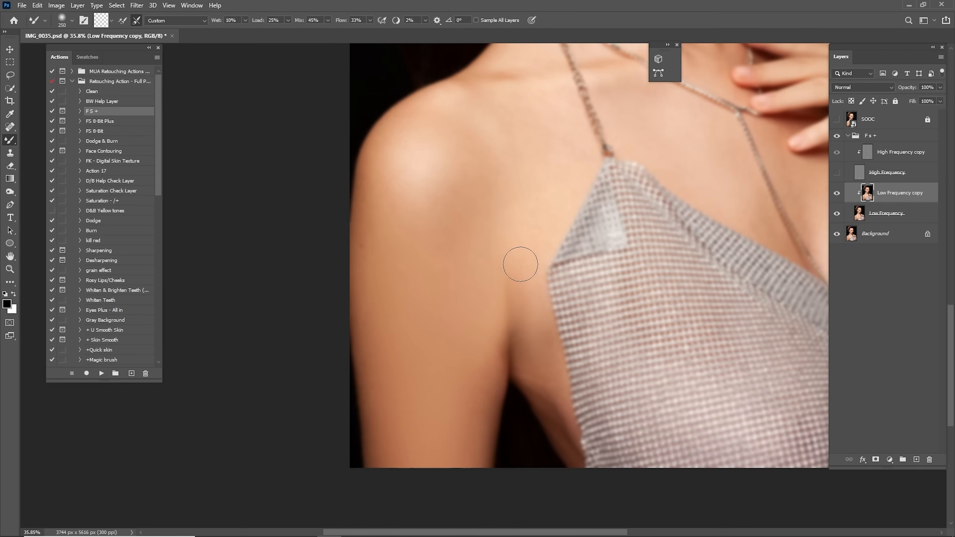
{"action": "key", "text": "bracketright"}
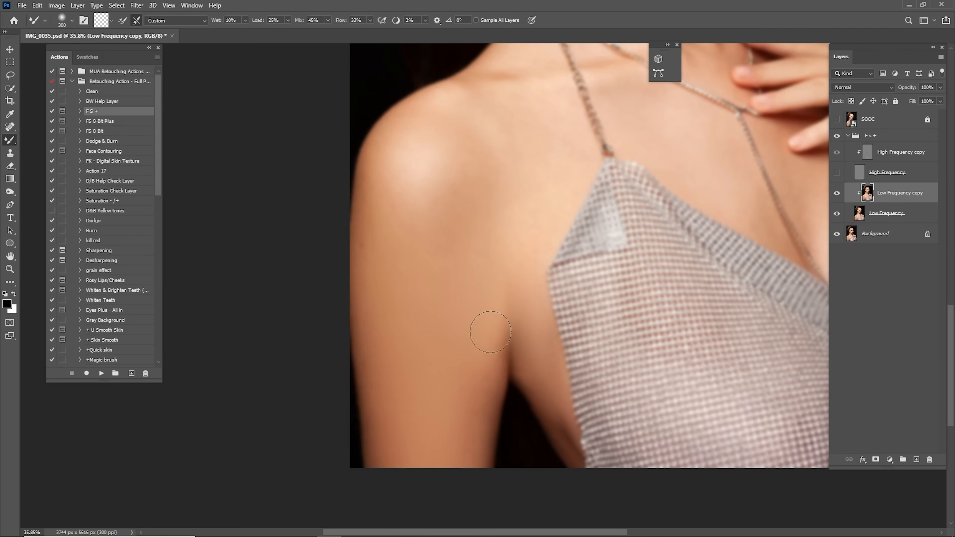
Even out the neck, cheek, temple and forehead with the Mixer Brush at 200 to 300, and show the High Frequency layer.
{"action": "scroll", "coordinate": [492, 320], "scroll_direction": "up", "scroll_amount": 8}
{"action": "scroll", "coordinate": [492, 320], "scroll_direction": "right", "scroll_amount": 3}
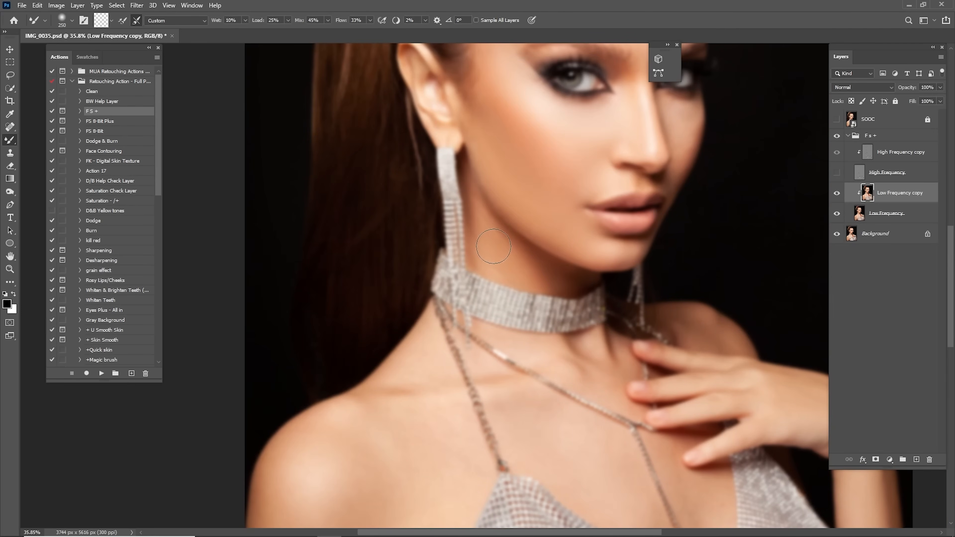
{"action": "left_click_drag", "start_coordinate": [538, 217], "coordinate": [509, 311]}
{"action": "key", "text": "bracketright"}
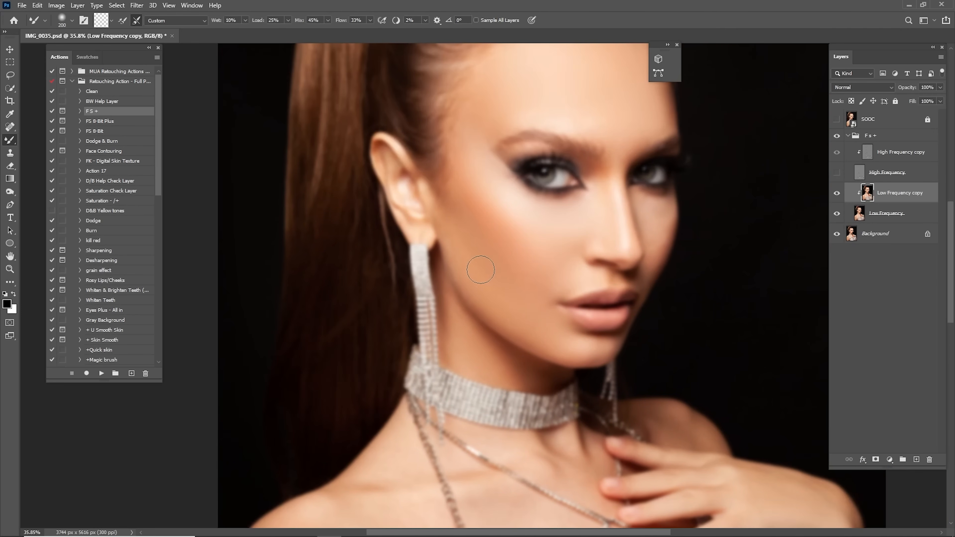
{"action": "left_click_drag", "start_coordinate": [483, 201], "coordinate": [509, 326]}
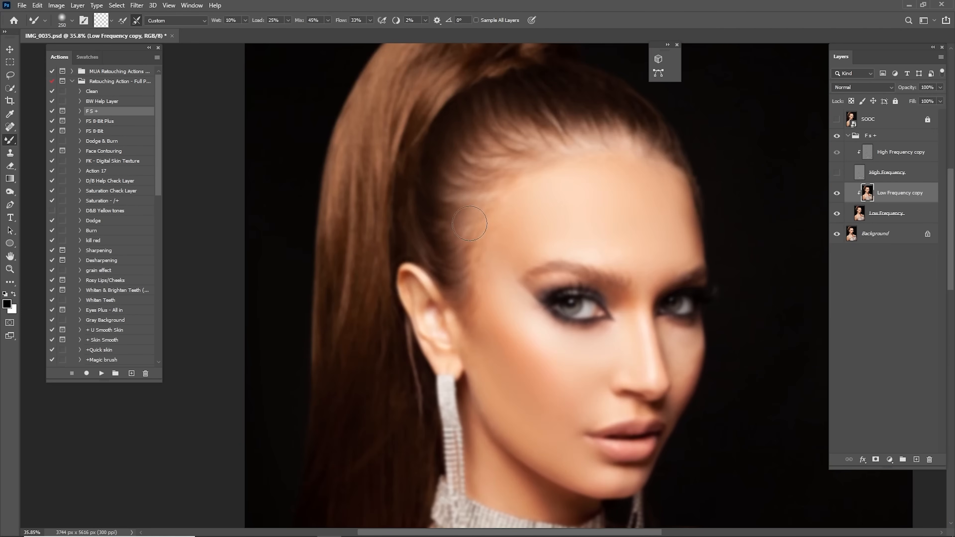
{"action": "key", "text": "bracketright"}
{"action": "left_click_drag", "start_coordinate": [667, 171], "coordinate": [642, 174]}
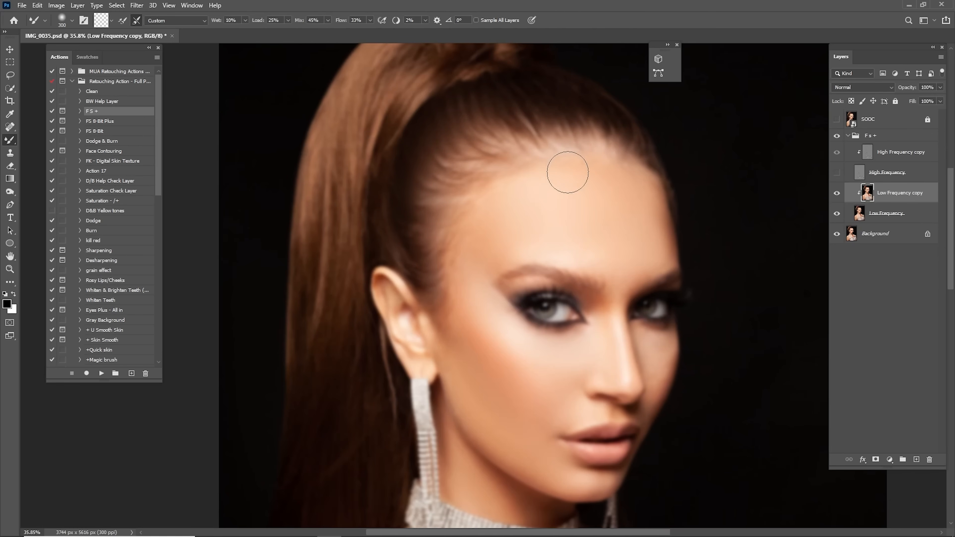
{"action": "left_click_drag", "start_coordinate": [510, 255], "coordinate": [490, 222]}
{"action": "key", "text": "bracketleft"}
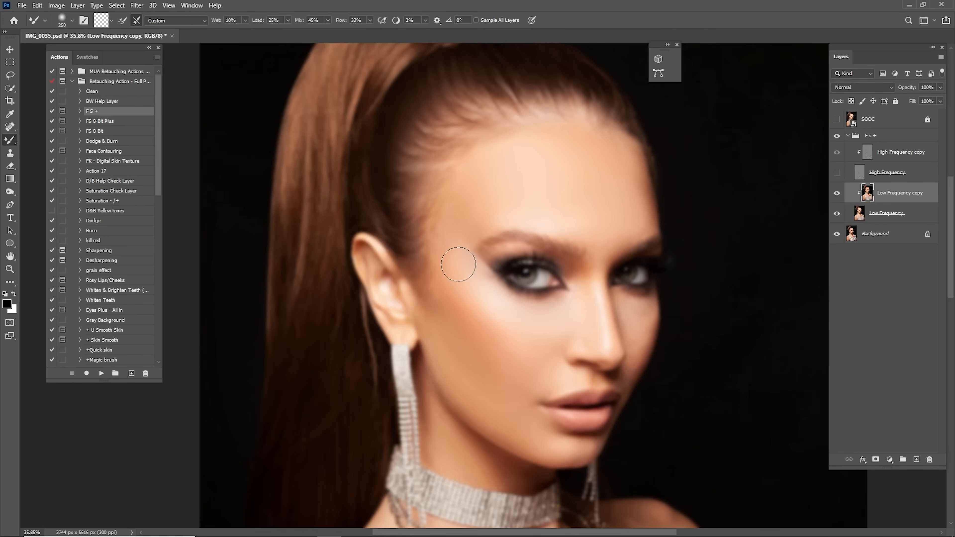
{"action": "left_click_drag", "start_coordinate": [558, 318], "coordinate": [540, 239]}
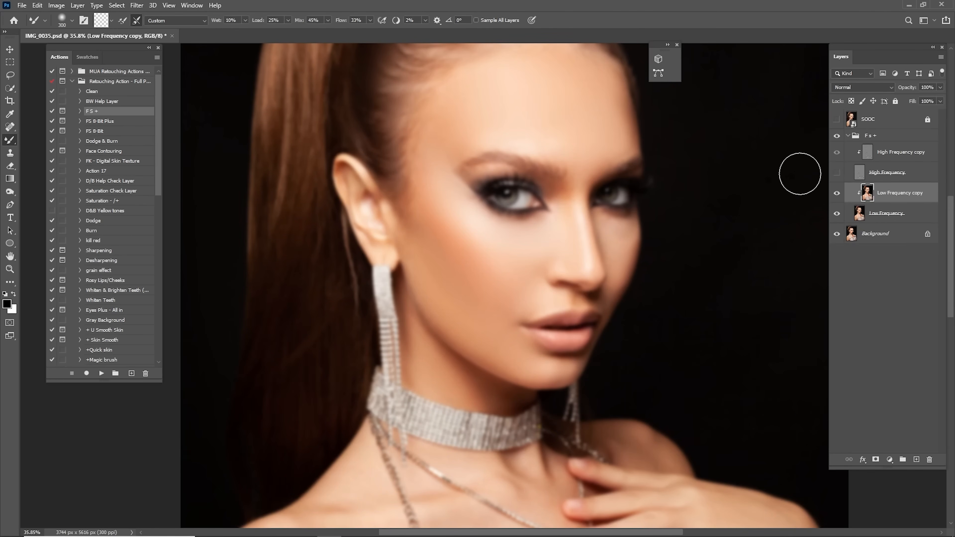
{"action": "left_click", "coordinate": [837, 172]}
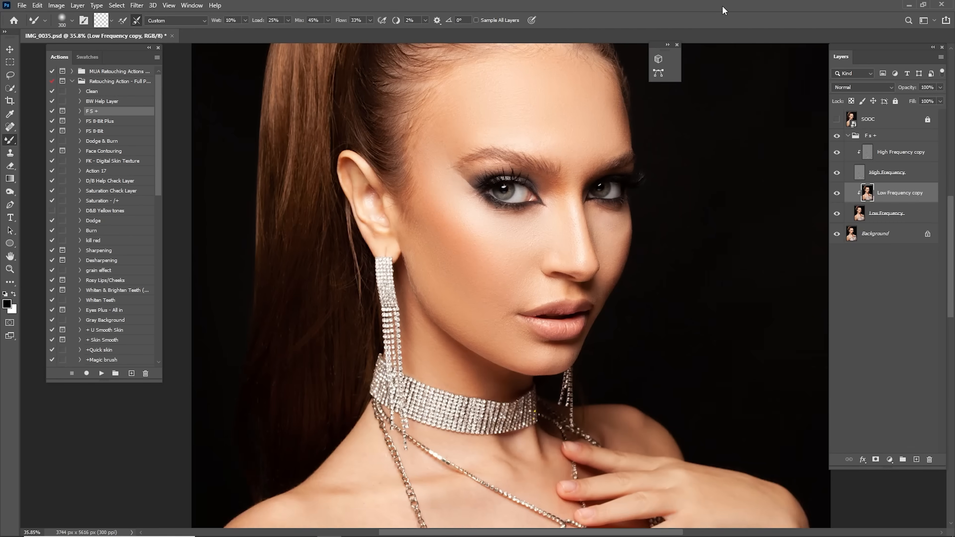
Fit the whole portrait in view and compare it with the F s + group off and on.
{"action": "key", "text": "ctrl+0"}
{"action": "left_click", "coordinate": [835, 136]}
{"action": "left_click", "coordinate": [837, 136]}
{"action": "left_click", "coordinate": [838, 136]}
{"action": "left_click", "coordinate": [838, 135]}
{"action": "left_click", "coordinate": [838, 136]}
{"action": "left_click", "coordinate": [838, 136]}
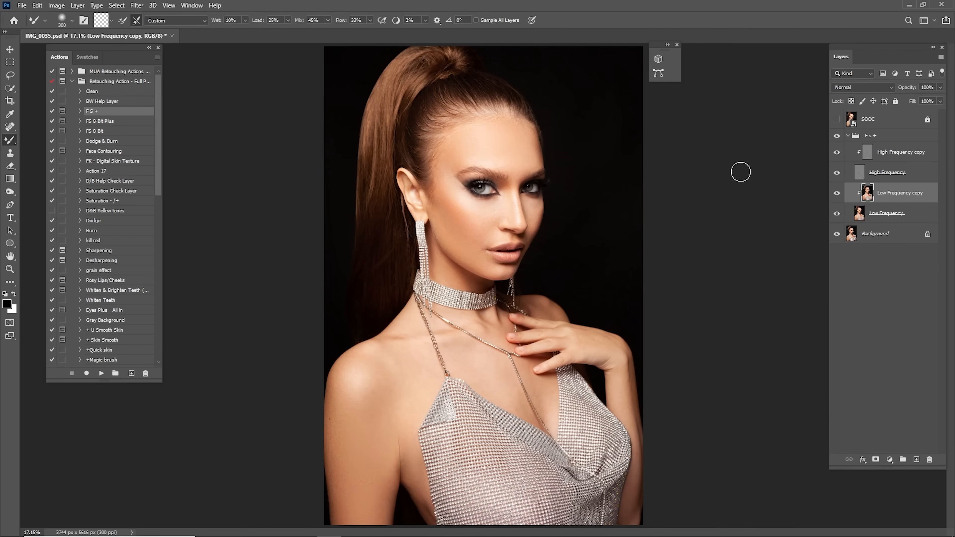
Compare the lower face and forehead in close-up with the F s + group off and on.
{"action": "key", "text": "z"}
{"action": "left_click_drag", "start_coordinate": [480, 230], "coordinate": [589, 207]}
{"action": "left_click_drag", "start_coordinate": [590, 207], "coordinate": [560, 232]}
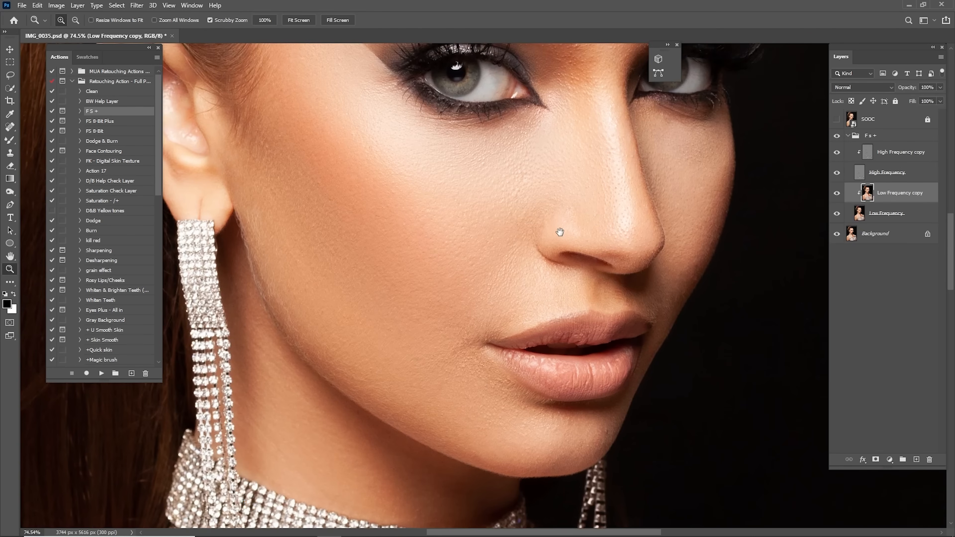
{"action": "left_click", "coordinate": [834, 138]}
{"action": "left_click", "coordinate": [837, 138]}
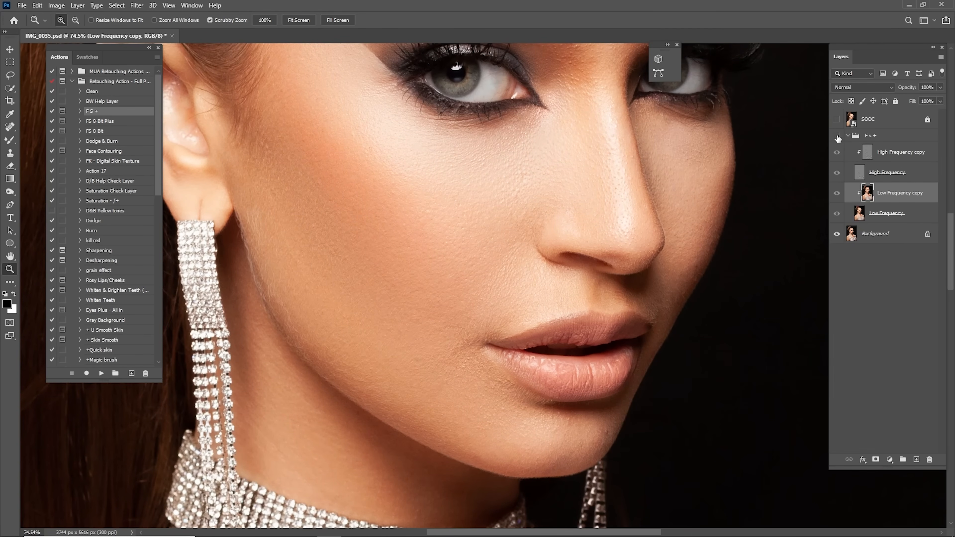
{"action": "left_click", "coordinate": [837, 138]}
{"action": "left_click_drag", "start_coordinate": [585, 193], "coordinate": [623, 303]}
{"action": "left_click", "coordinate": [835, 140]}
{"action": "left_click", "coordinate": [833, 140]}
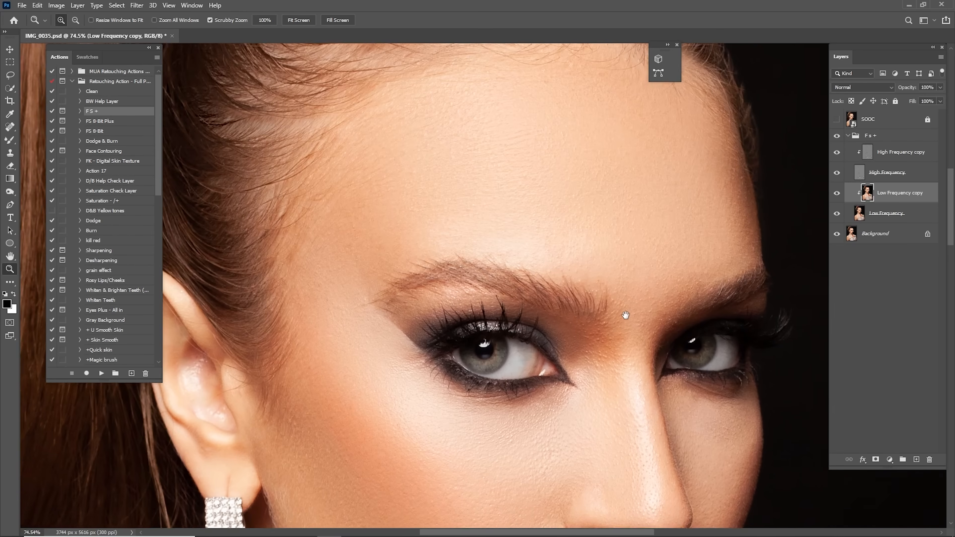
Run the BW Help Layer action with the F s + group selected, placing the black-and-white helper above it.
{"action": "left_click", "coordinate": [902, 155]}
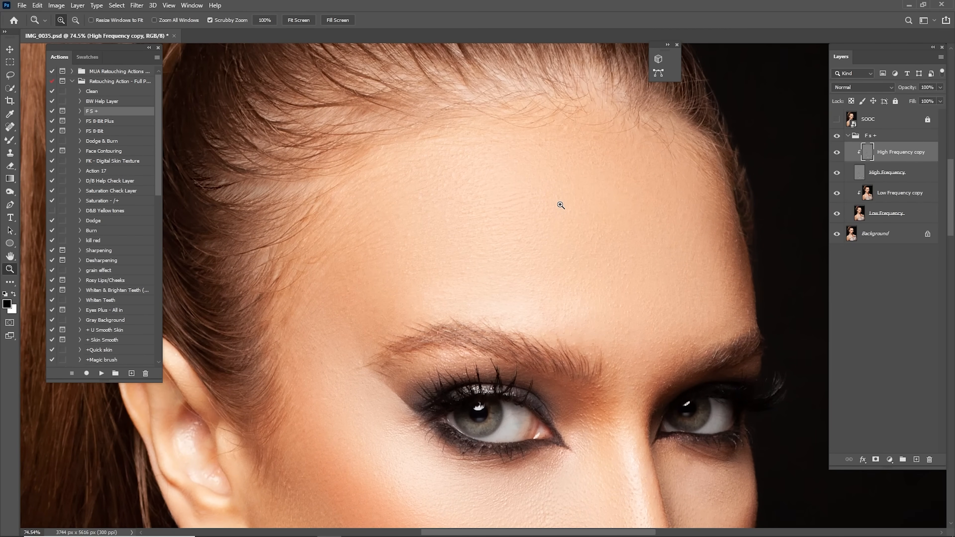
{"action": "left_click", "coordinate": [112, 101]}
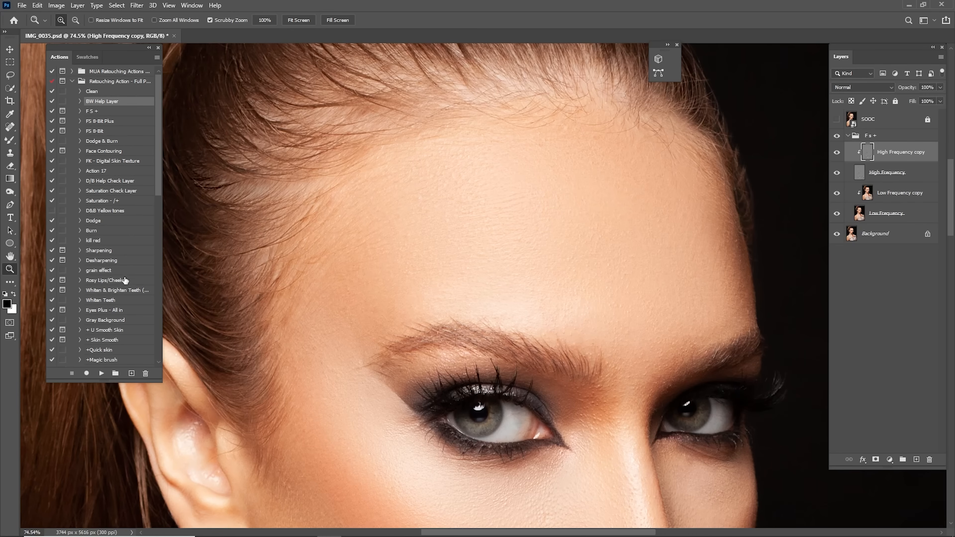
{"action": "left_click", "coordinate": [867, 138]}
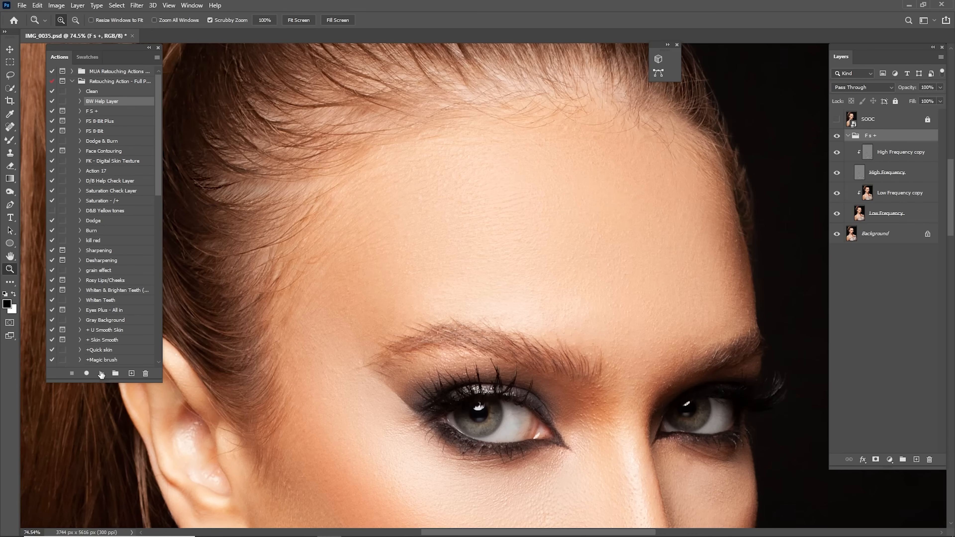
{"action": "left_click", "coordinate": [101, 374]}
{"action": "left_click_drag", "start_coordinate": [880, 149], "coordinate": [880, 140]}
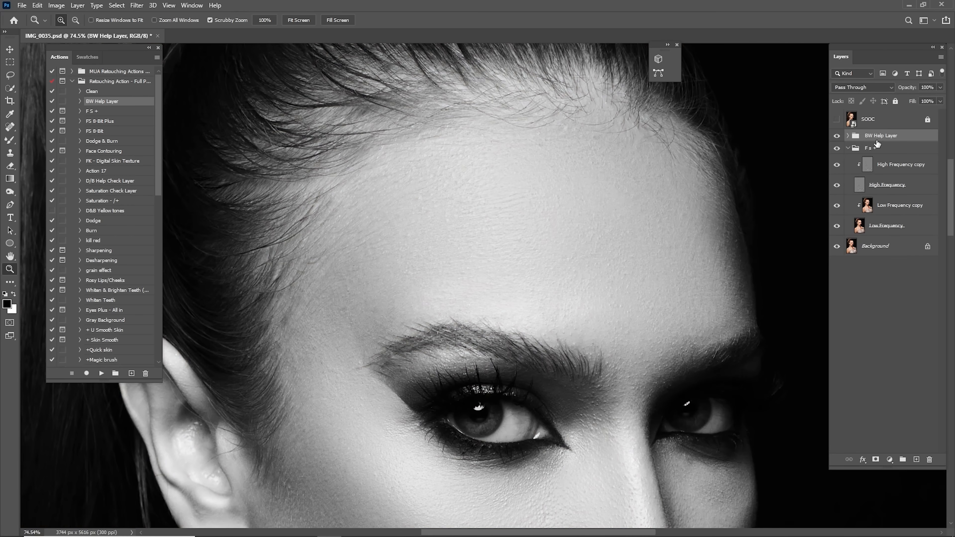
Select the High Frequency copy layer and clone clean skin texture over the cheek with a reduced Clone Stamp.
{"action": "left_click", "coordinate": [867, 170]}
{"action": "left_click_drag", "start_coordinate": [451, 389], "coordinate": [503, 280]}
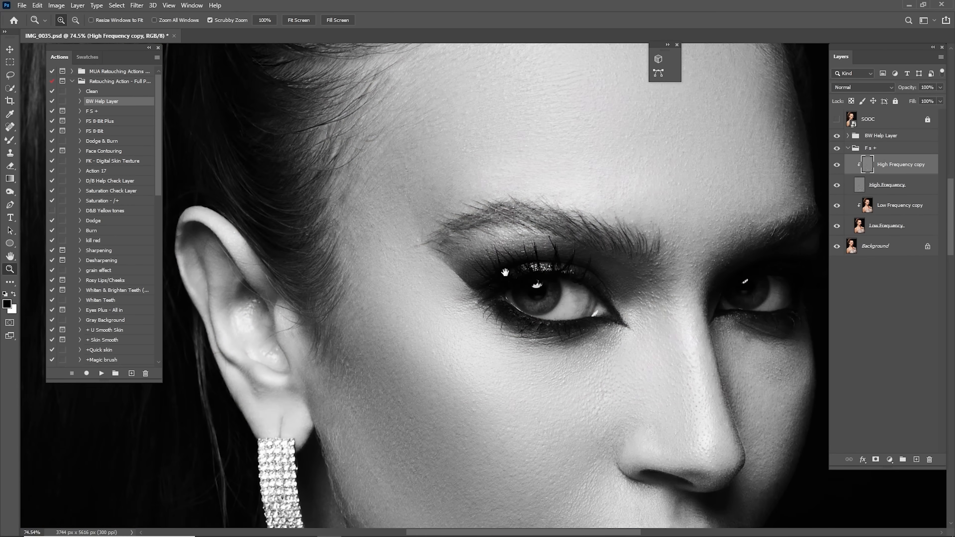
{"action": "left_click_drag", "start_coordinate": [488, 388], "coordinate": [507, 224]}
{"action": "left_click_drag", "start_coordinate": [482, 261], "coordinate": [525, 270]}
{"action": "key", "text": "s"}
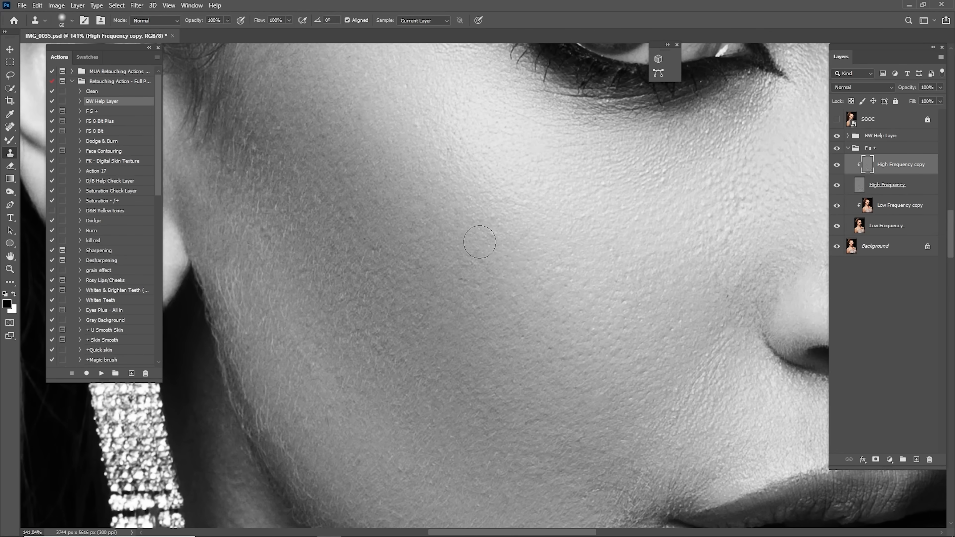
{"action": "key", "text": "bracketleft"}
{"action": "mouse_move", "coordinate": [536, 246]}
{"action": "left_mouse_down"}
{"action": "mouse_move", "coordinate": [522, 231]}
{"action": "mouse_move", "coordinate": [512, 241]}
{"action": "mouse_move", "coordinate": [497, 220]}
{"action": "left_mouse_up"}
{"action": "left_click", "coordinate": [463, 186], "text": "alt"}
{"action": "left_click_drag", "start_coordinate": [452, 168], "coordinate": [455, 154]}
Clone skin texture over the fine hairs on the lower cheek beside the earring with the Clone Stamp at 20.
{"action": "left_click_drag", "start_coordinate": [337, 235], "coordinate": [501, 219]}
{"action": "left_click", "coordinate": [441, 243], "text": "alt"}
{"action": "left_click", "coordinate": [489, 397], "text": "alt"}
{"action": "left_click_drag", "start_coordinate": [485, 383], "coordinate": [483, 356]}
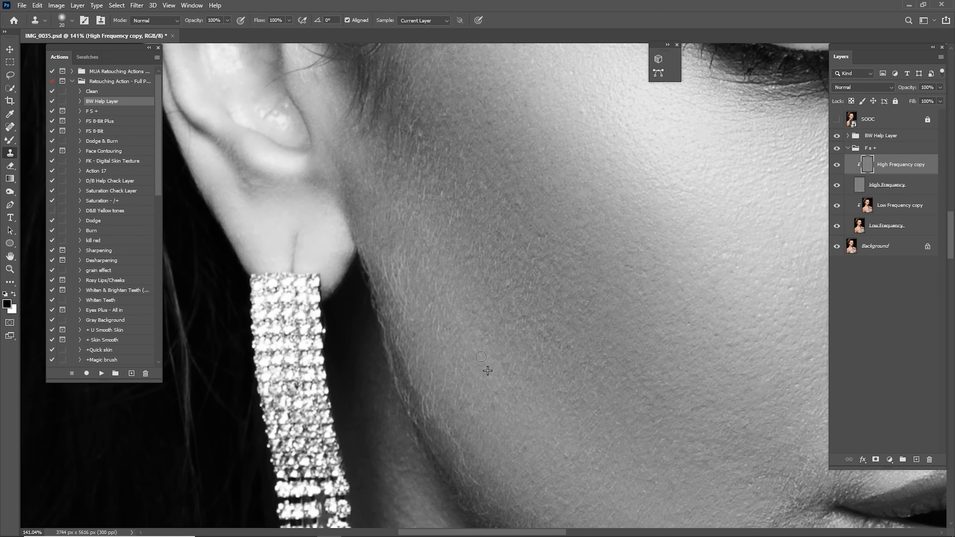
Clean the remaining fine hairs along the cheek and jaw edge with freshly sampled Clone Stamp strokes.
{"action": "left_click_drag", "start_coordinate": [571, 284], "coordinate": [442, 279]}
{"action": "left_click", "coordinate": [502, 318], "text": "alt"}
{"action": "left_click_drag", "start_coordinate": [498, 292], "coordinate": [497, 268]}
{"action": "mouse_move", "coordinate": [476, 177]}
{"action": "left_mouse_down"}
{"action": "mouse_move", "coordinate": [503, 315]}
{"action": "mouse_move", "coordinate": [480, 217]}
{"action": "left_mouse_up"}
{"action": "left_click", "coordinate": [509, 304], "text": "alt"}
{"action": "left_click_drag", "start_coordinate": [488, 287], "coordinate": [485, 293]}
Try cloning newly sampled skin texture on the upper cheek toward the temple and undo the stroke.
{"action": "left_click_drag", "start_coordinate": [487, 246], "coordinate": [523, 359]}
{"action": "left_click", "coordinate": [648, 187], "text": "alt"}
{"action": "mouse_move", "coordinate": [513, 297]}
{"action": "left_mouse_down"}
{"action": "mouse_move", "coordinate": [503, 277]}
{"action": "mouse_move", "coordinate": [485, 275]}
{"action": "mouse_move", "coordinate": [530, 293]}
{"action": "left_mouse_up"}
{"action": "key", "text": "ctrl+z"}
{"action": "left_click_drag", "start_coordinate": [465, 257], "coordinate": [503, 328]}
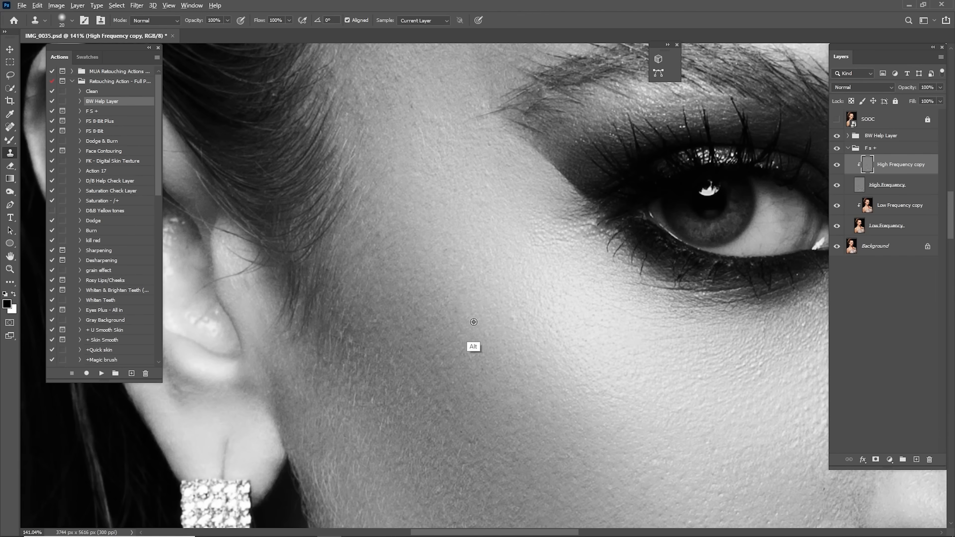
Clone freshly sampled skin texture over the temple toward the forehead with the Clone Stamp.
{"action": "left_click", "coordinate": [467, 304], "text": "alt"}
{"action": "scroll", "coordinate": [446, 251], "scroll_direction": "up", "scroll_amount": 5}
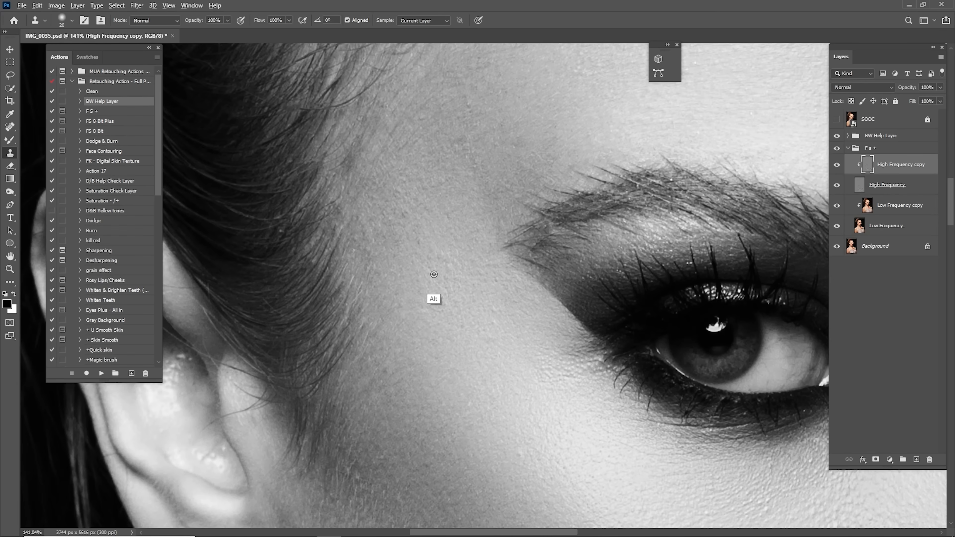
{"action": "scroll", "coordinate": [462, 252], "scroll_direction": "up", "scroll_amount": 5}
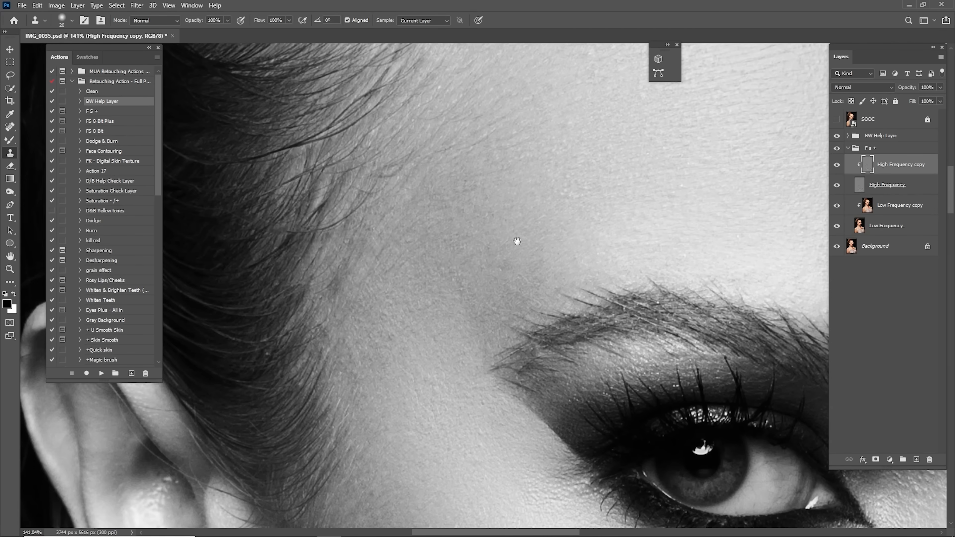
{"action": "scroll", "coordinate": [473, 275], "scroll_direction": "up", "scroll_amount": 5}
{"action": "left_click_drag", "start_coordinate": [387, 308], "coordinate": [474, 248]}
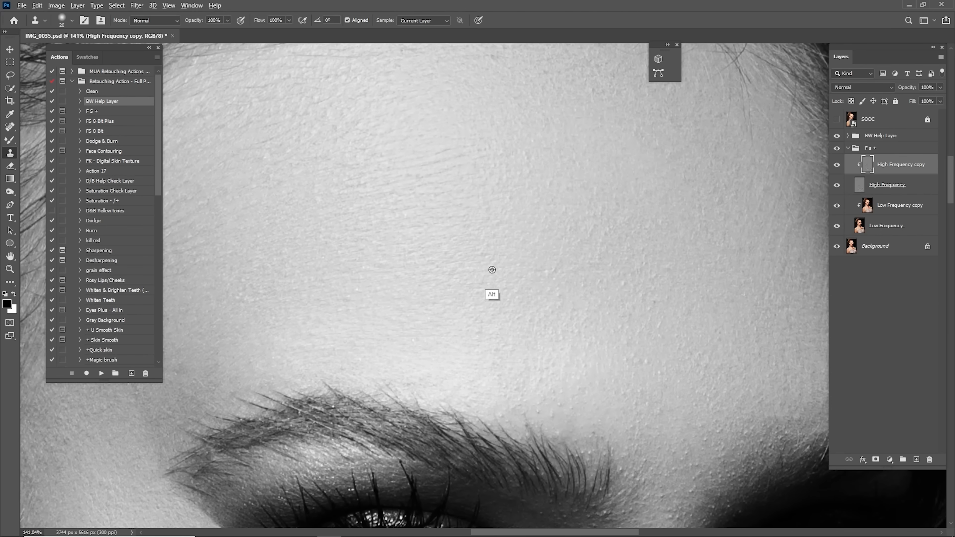
{"action": "scroll", "coordinate": [520, 259], "scroll_direction": "up", "scroll_amount": 3}
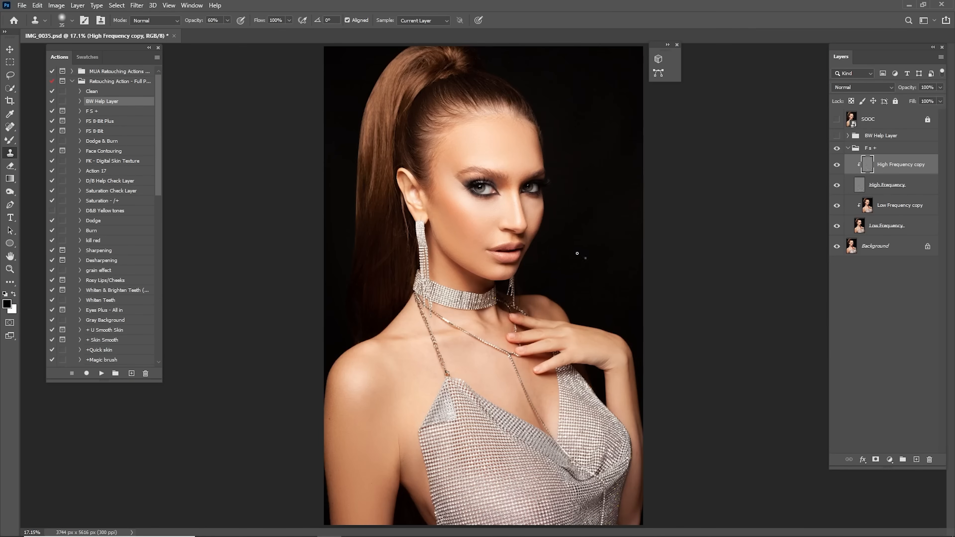
Compare the portrait with the F s + group hidden and shown, and run the FK - Digital Skin Texture action.
{"action": "left_click", "coordinate": [836, 151]}
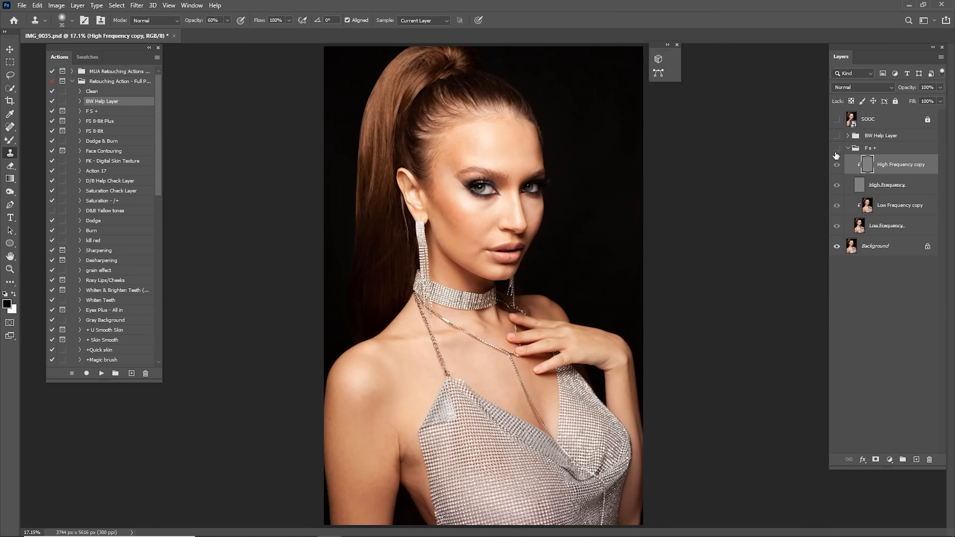
{"action": "left_click", "coordinate": [836, 151]}
{"action": "key", "text": "z"}
{"action": "mouse_move", "coordinate": [488, 254]}
{"action": "left_mouse_down"}
{"action": "mouse_move", "coordinate": [528, 279]}
{"action": "mouse_move", "coordinate": [541, 276]}
{"action": "left_mouse_up"}
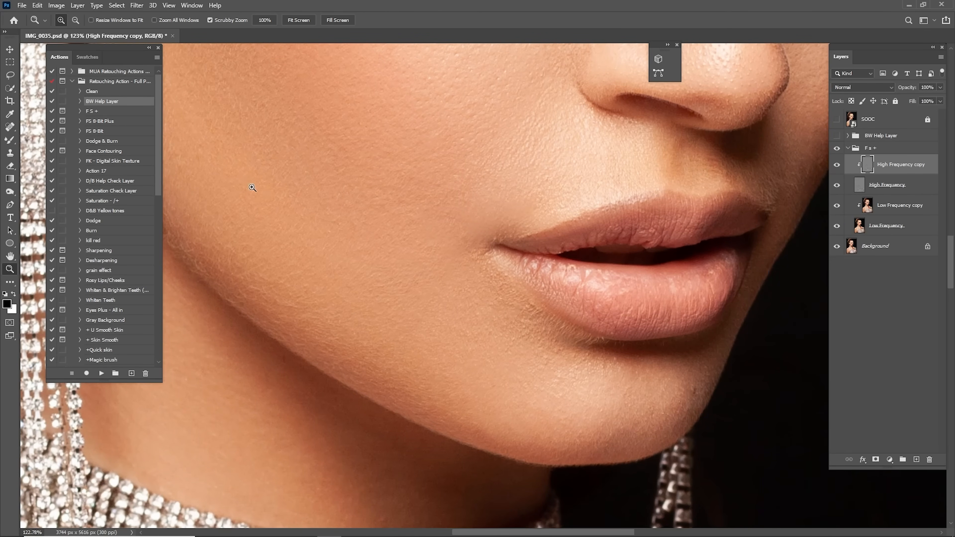
{"action": "left_click", "coordinate": [107, 162]}
{"action": "left_click", "coordinate": [102, 373]}
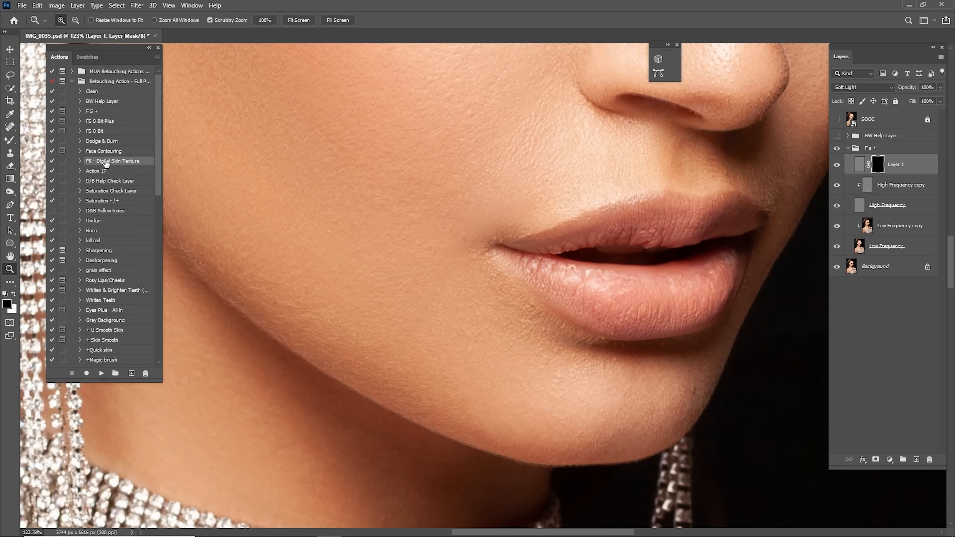
Paint white on the Layer 1 mask with a 400 brush to reveal the skin texture beside the mouth corner.
{"action": "key", "text": "b"}
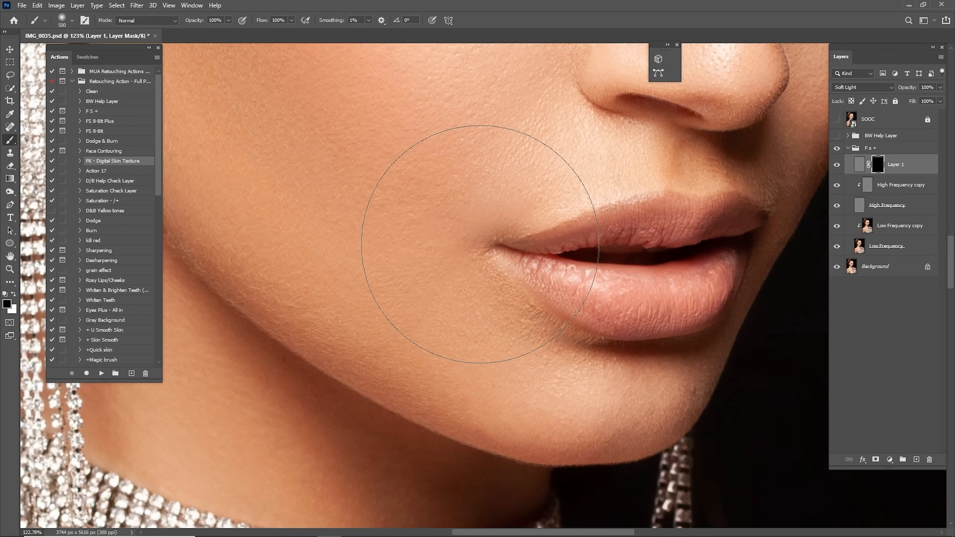
{"action": "key", "text": "bracketleft"}
{"action": "key", "text": "bracketleft"}
{"action": "key", "text": "bracketleft"}
{"action": "key", "text": "bracketleft"}
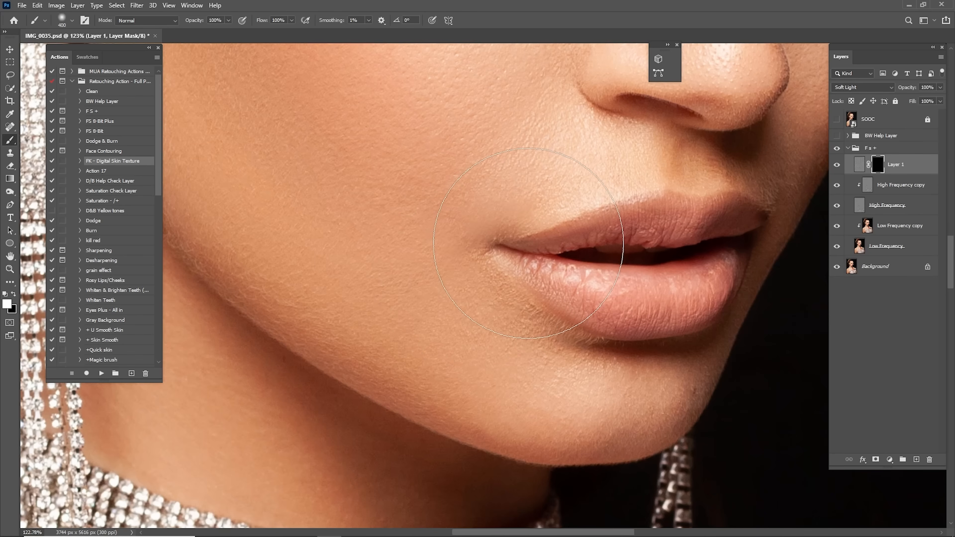
{"action": "key", "text": "x"}
{"action": "mouse_move", "coordinate": [452, 256]}
{"action": "left_mouse_down"}
{"action": "mouse_move", "coordinate": [453, 268]}
{"action": "mouse_move", "coordinate": [456, 244]}
{"action": "mouse_move", "coordinate": [486, 287]}
{"action": "mouse_move", "coordinate": [459, 232]}
{"action": "left_mouse_up"}
{"action": "key", "text": "bracketright"}
Try 33% opacity on Layer 1 and compare the mouth corner with the layer hidden and shown.
{"action": "type", "text": "33"}
{"action": "key", "text": "Return"}
{"action": "key", "text": "z"}
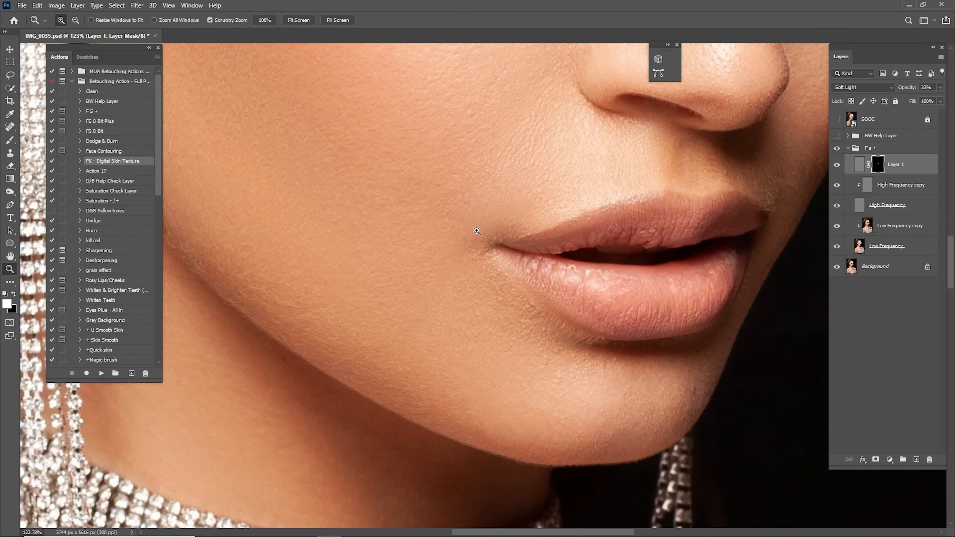
{"action": "left_click_drag", "start_coordinate": [479, 232], "coordinate": [765, 155]}
{"action": "left_click", "coordinate": [837, 166]}
{"action": "left_click", "coordinate": [839, 167]}
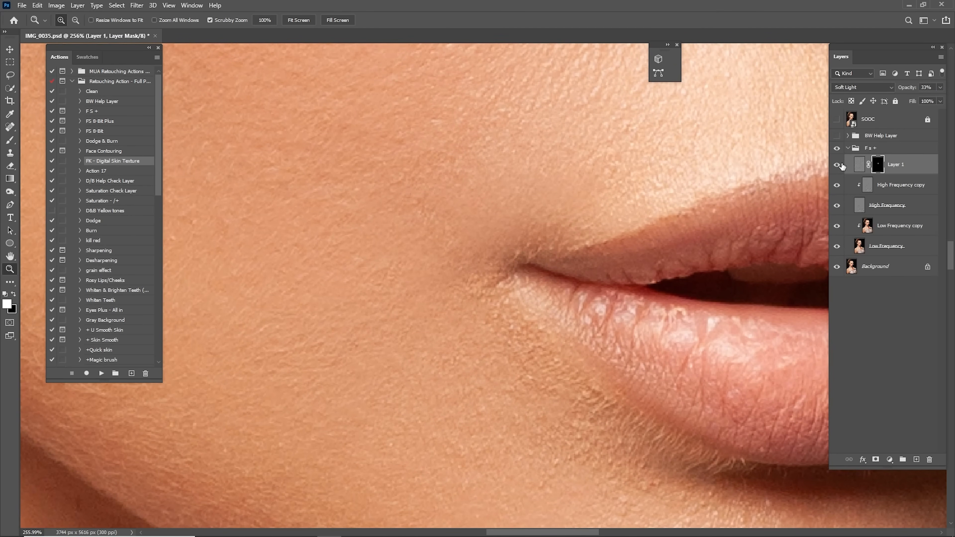
Set Layer 1's opacity to 45% and check the effect by hiding and showing the layer and its group.
{"action": "type", "text": "45"}
{"action": "key", "text": "Return"}
{"action": "left_click_drag", "start_coordinate": [684, 200], "coordinate": [650, 228]}
{"action": "left_click", "coordinate": [837, 166]}
{"action": "left_click", "coordinate": [838, 166]}
{"action": "left_click", "coordinate": [837, 148]}
{"action": "left_click", "coordinate": [837, 149]}
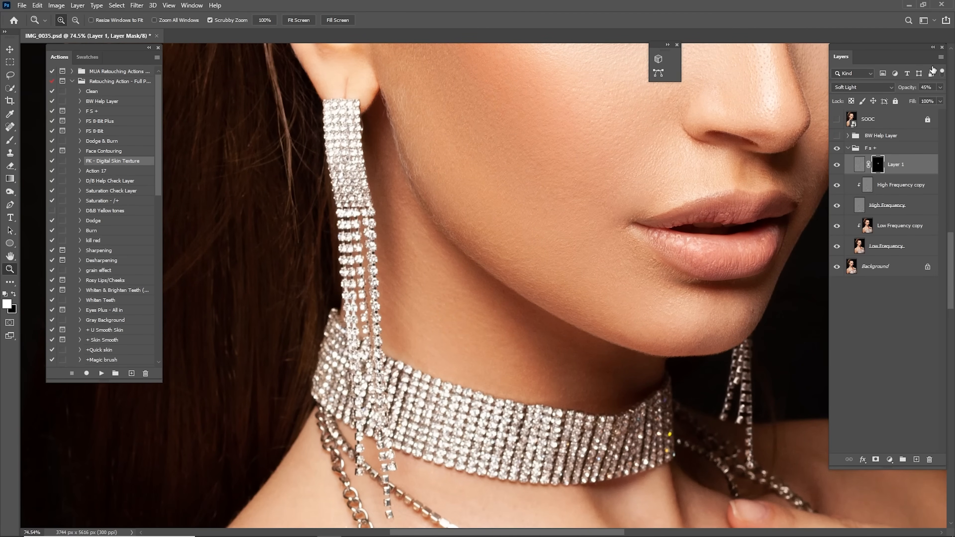
Examine the whole portrait before and after retouching by hiding and showing the F s + group.
{"action": "key", "text": "ctrl+0"}
{"action": "left_click", "coordinate": [837, 149]}
{"action": "left_click", "coordinate": [837, 149]}
{"action": "left_click", "coordinate": [837, 149]}
{"action": "left_click", "coordinate": [836, 147]}
{"action": "left_click", "coordinate": [837, 146]}
{"action": "left_click", "coordinate": [838, 145]}
{"action": "left_click", "coordinate": [839, 143]}
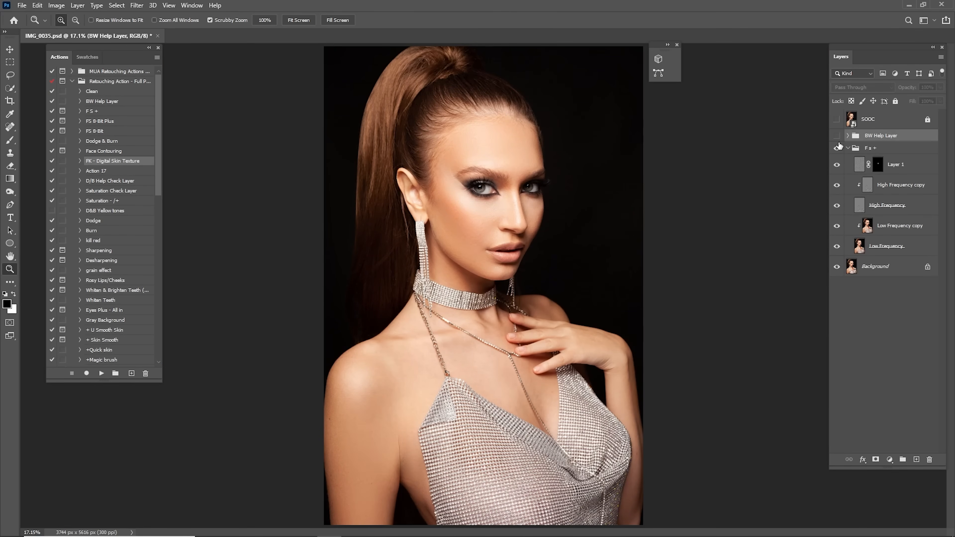
{"action": "left_click", "coordinate": [837, 149]}
{"action": "left_click", "coordinate": [838, 149]}
{"action": "left_click", "coordinate": [838, 151]}
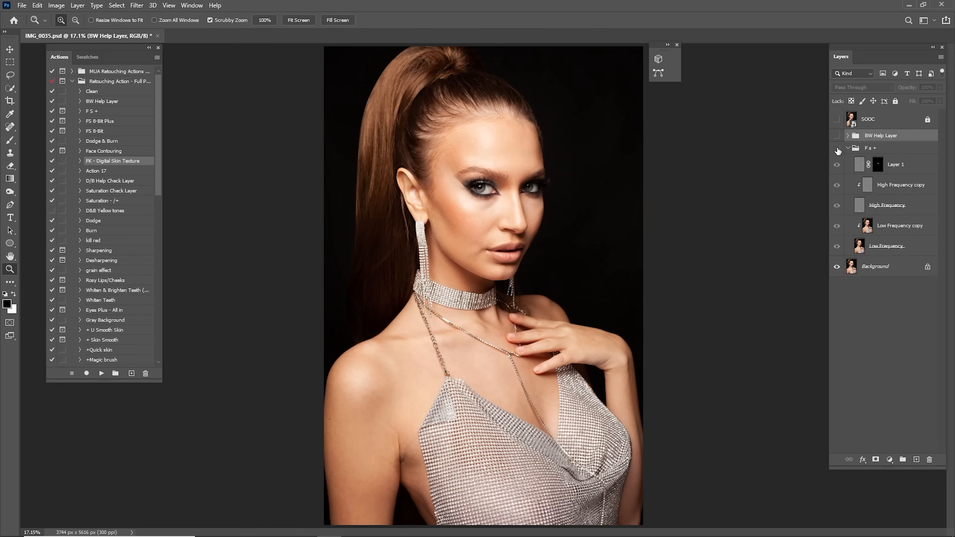
{"action": "left_click", "coordinate": [838, 151]}
Duplicate the Low Frequency copy layer and hide the High Frequency layer.
{"action": "left_click", "coordinate": [878, 232]}
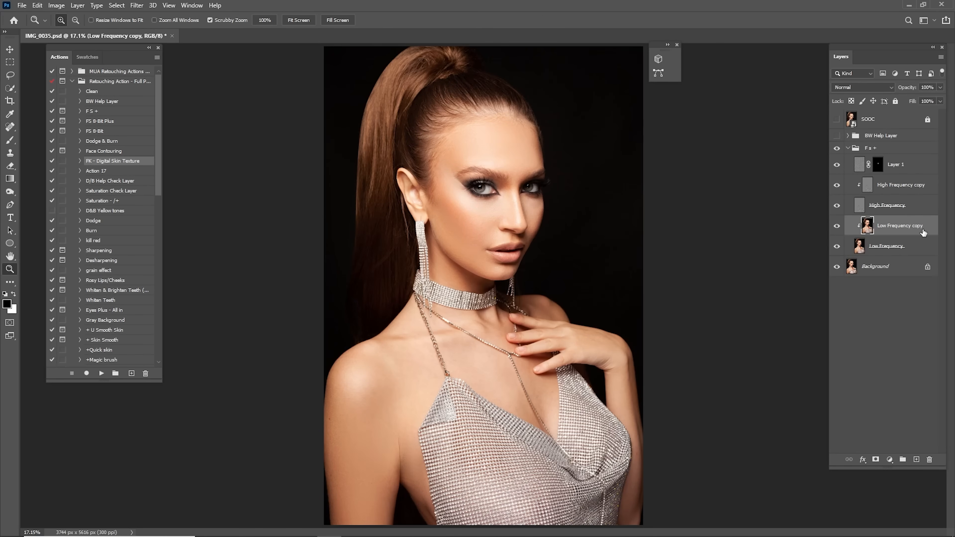
{"action": "left_click_drag", "start_coordinate": [894, 232], "coordinate": [916, 459]}
{"action": "left_click", "coordinate": [837, 205]}
{"action": "left_click_drag", "start_coordinate": [458, 80], "coordinate": [519, 130]}
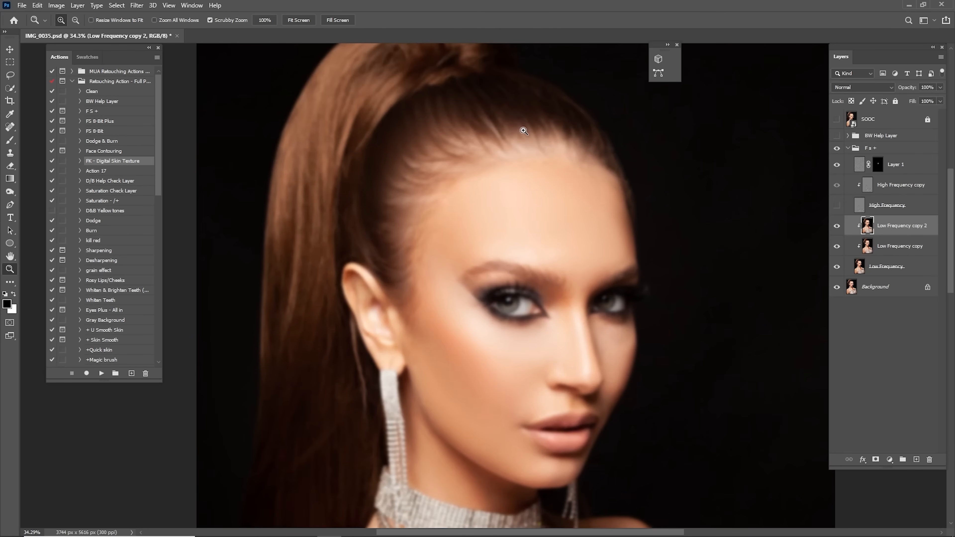
Activate the Burn tool with its range set to Midtones.
{"action": "key", "text": "o"}
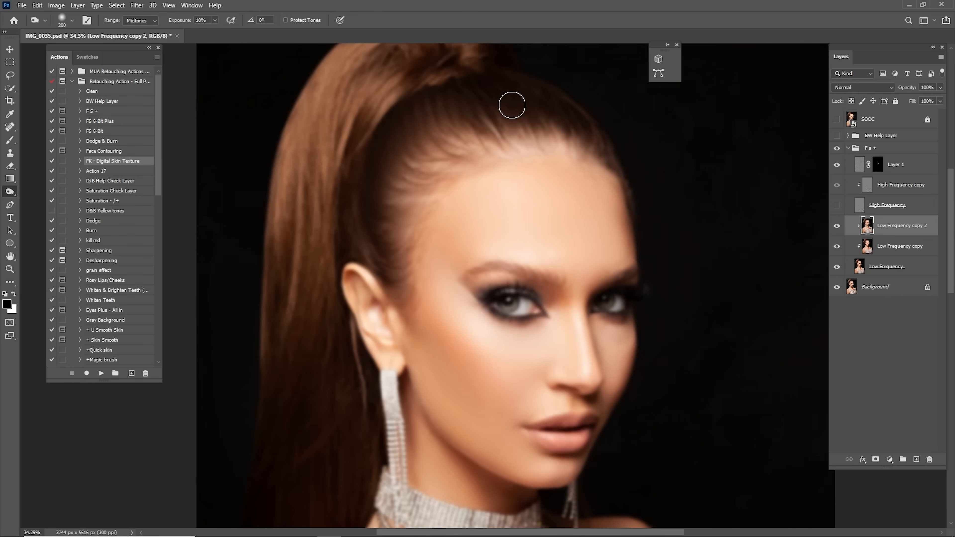
{"action": "right_click", "coordinate": [10, 191]}
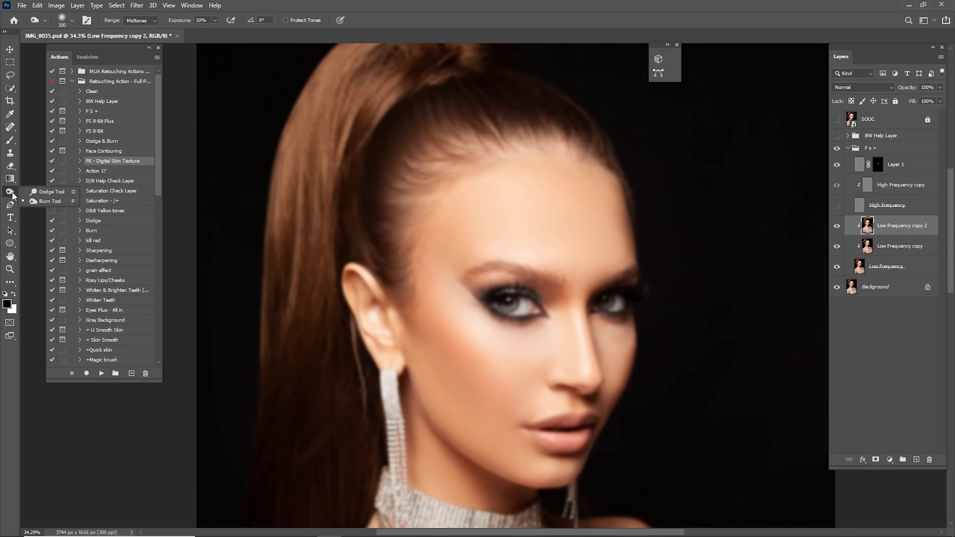
{"action": "left_click", "coordinate": [39, 201]}
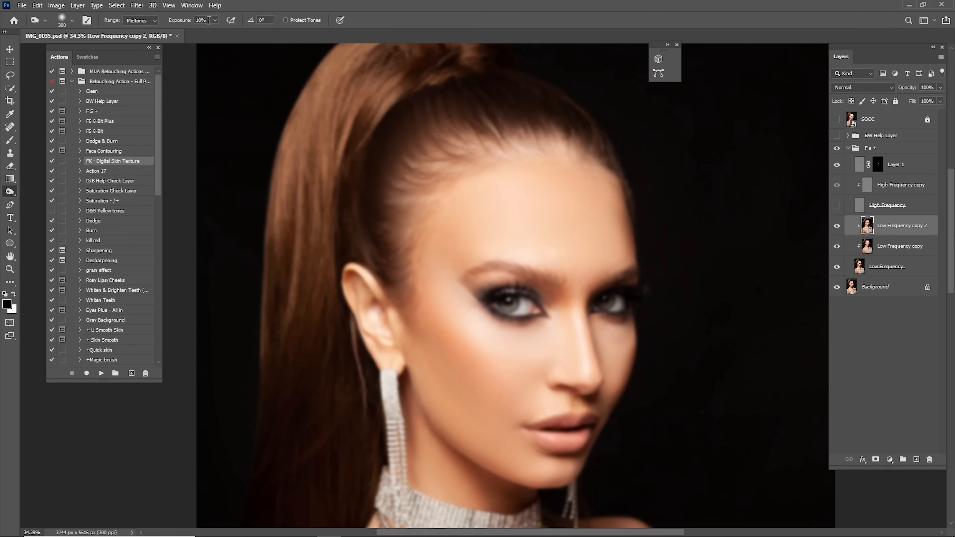
{"action": "left_click", "coordinate": [154, 20]}
{"action": "left_click", "coordinate": [140, 36]}
Burn the hair along the hairline and temple on Low Frequency copy 2 with a brush size of 400.
{"action": "key", "text": "bracketright"}
{"action": "key", "text": "bracketright"}
{"action": "mouse_move", "coordinate": [418, 135]}
{"action": "left_mouse_down"}
{"action": "mouse_move", "coordinate": [398, 179]}
{"action": "mouse_move", "coordinate": [398, 156]}
{"action": "left_mouse_up"}
{"action": "key", "text": "bracketleft"}
{"action": "mouse_move", "coordinate": [449, 130]}
{"action": "left_mouse_down"}
{"action": "mouse_move", "coordinate": [394, 249]}
{"action": "mouse_move", "coordinate": [448, 118]}
{"action": "mouse_move", "coordinate": [498, 119]}
{"action": "mouse_move", "coordinate": [403, 164]}
{"action": "mouse_move", "coordinate": [490, 101]}
{"action": "mouse_move", "coordinate": [427, 135]}
{"action": "mouse_move", "coordinate": [385, 238]}
{"action": "mouse_move", "coordinate": [430, 98]}
{"action": "mouse_move", "coordinate": [445, 243]}
{"action": "left_mouse_up"}
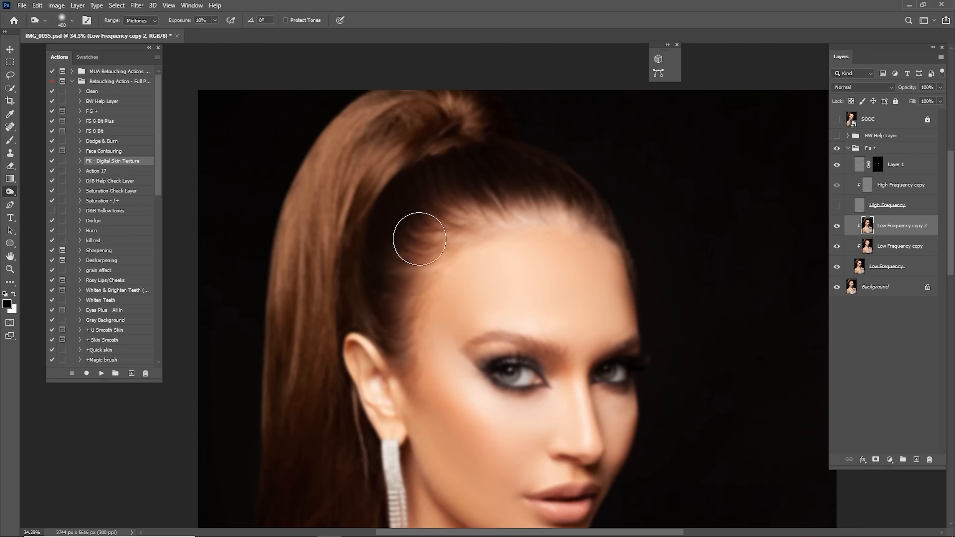
{"action": "key", "text": "bracketleft"}
{"action": "key", "text": "bracketright"}
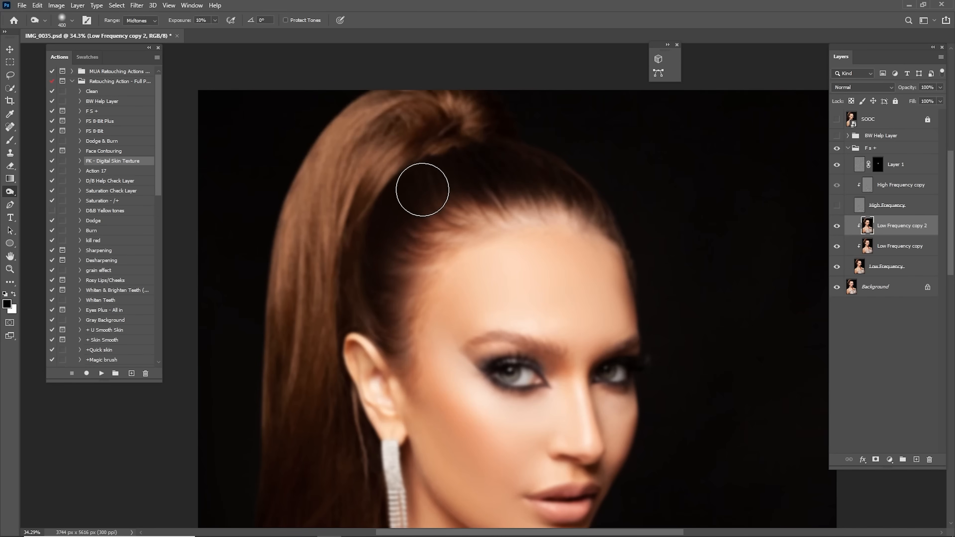
{"action": "mouse_move", "coordinate": [437, 276]}
{"action": "left_mouse_down"}
{"action": "mouse_move", "coordinate": [468, 277]}
{"action": "mouse_move", "coordinate": [462, 234]}
{"action": "mouse_move", "coordinate": [588, 200]}
{"action": "mouse_move", "coordinate": [562, 175]}
{"action": "mouse_move", "coordinate": [456, 205]}
{"action": "mouse_move", "coordinate": [474, 214]}
{"action": "mouse_move", "coordinate": [497, 152]}
{"action": "left_mouse_up"}
{"action": "mouse_move", "coordinate": [429, 322]}
{"action": "left_mouse_down"}
{"action": "mouse_move", "coordinate": [464, 172]}
{"action": "mouse_move", "coordinate": [432, 348]}
{"action": "left_mouse_up"}
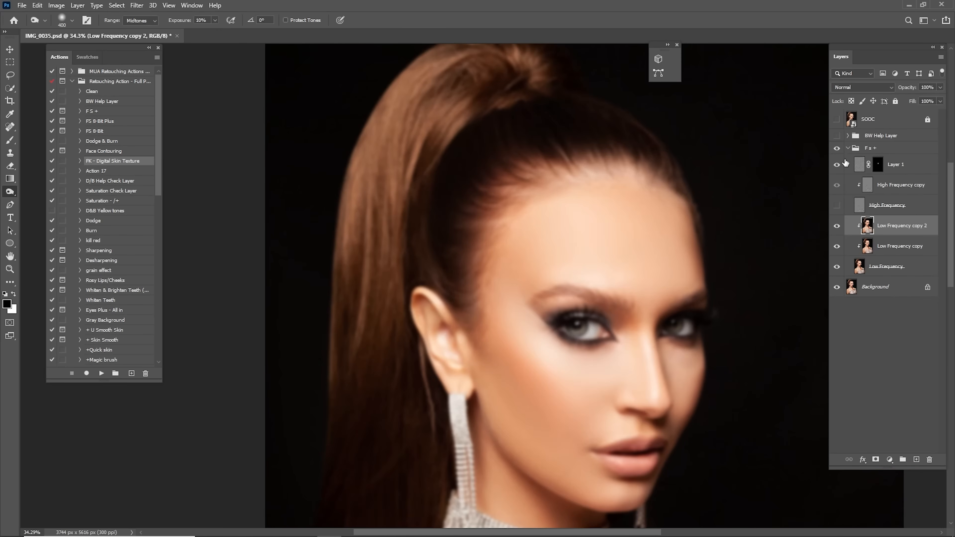
Compare the burned hairline with Low Frequency copy 2 hidden and shown, and set that layer's opacity to 32%.
{"action": "key", "text": "ctrl+0"}
{"action": "left_click", "coordinate": [836, 226]}
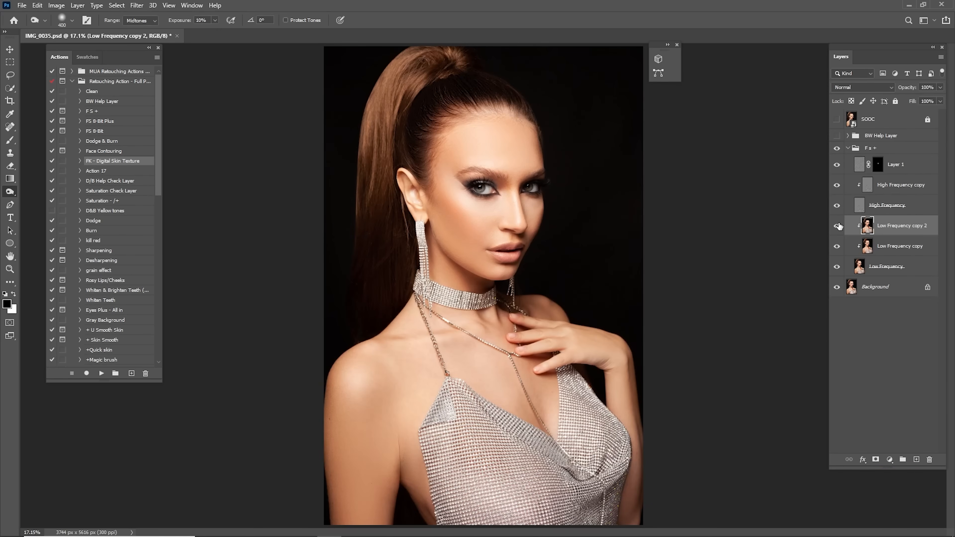
{"action": "left_click", "coordinate": [836, 228]}
{"action": "left_click", "coordinate": [837, 227]}
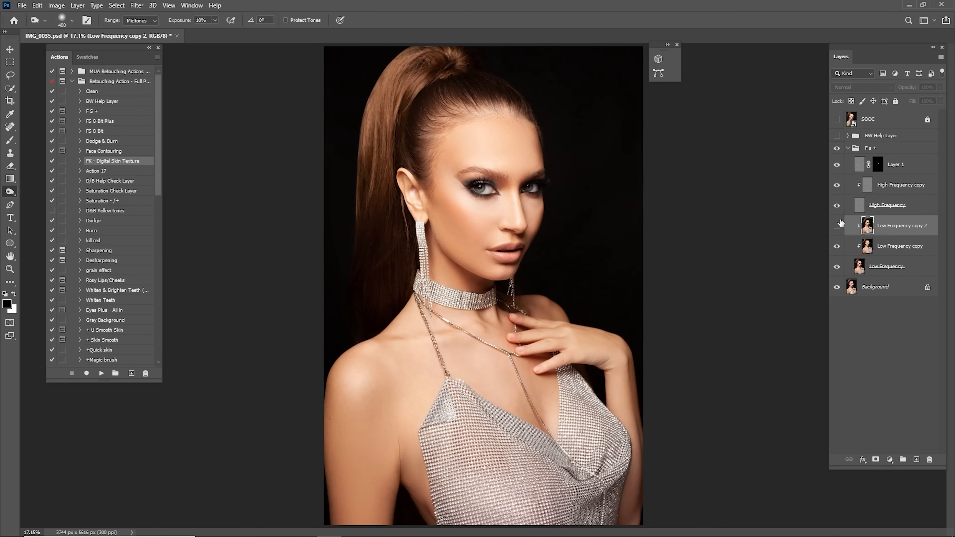
{"action": "left_click", "coordinate": [836, 227]}
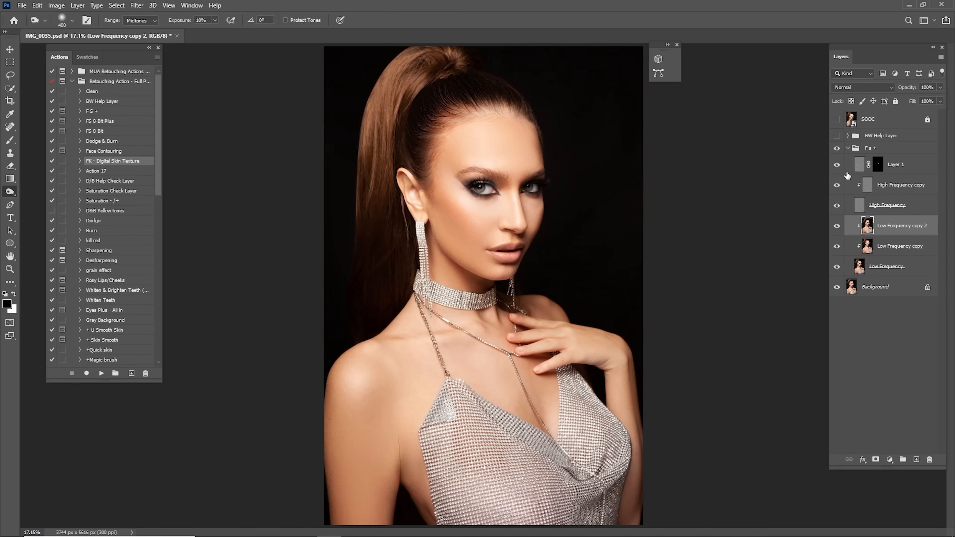
{"action": "type", "text": "32"}
{"action": "key", "text": "Return"}
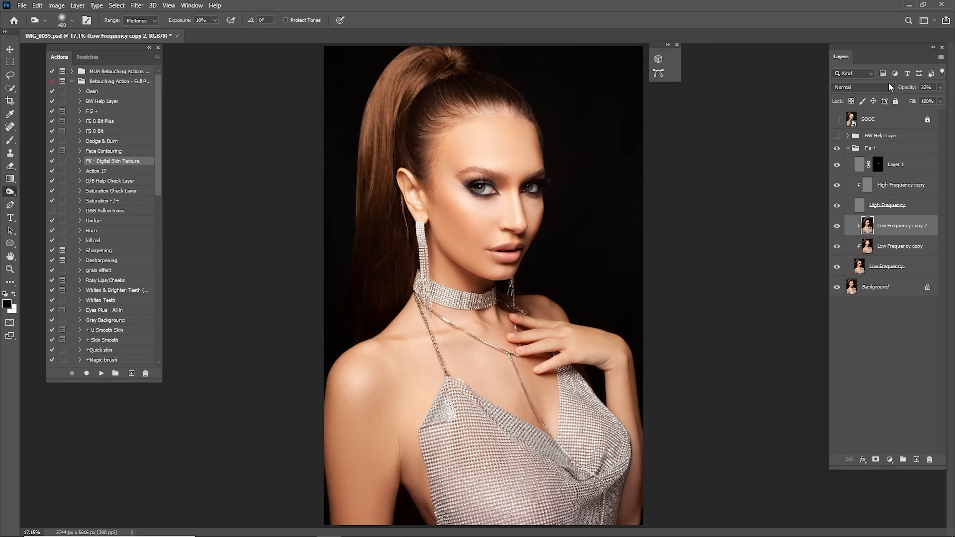
Examine the full portrait and the hairline up close with the F s + group hidden and shown.
{"action": "left_click", "coordinate": [837, 151]}
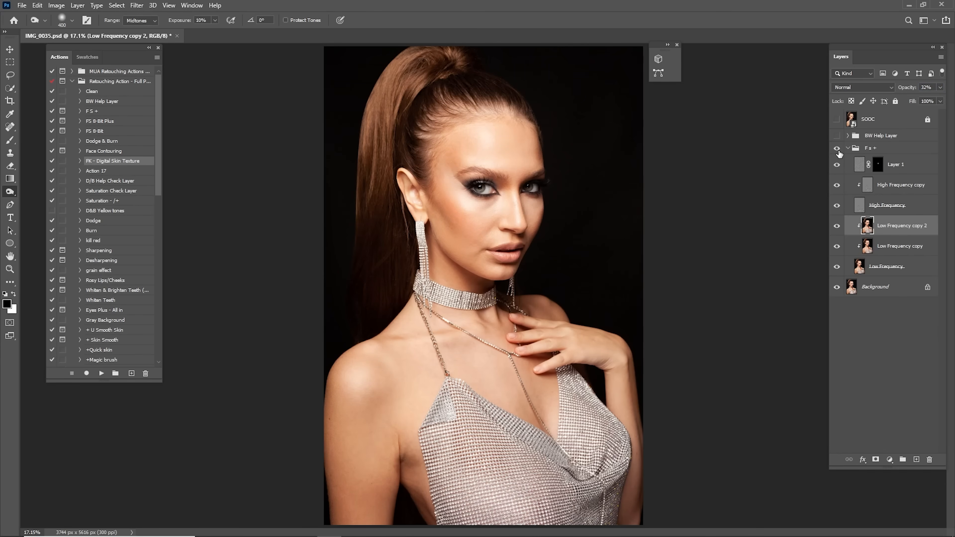
{"action": "left_click", "coordinate": [838, 152]}
{"action": "left_click", "coordinate": [839, 152]}
{"action": "left_click", "coordinate": [839, 155]}
{"action": "left_click", "coordinate": [839, 154]}
{"action": "left_click", "coordinate": [839, 155]}
{"action": "left_click", "coordinate": [840, 155]}
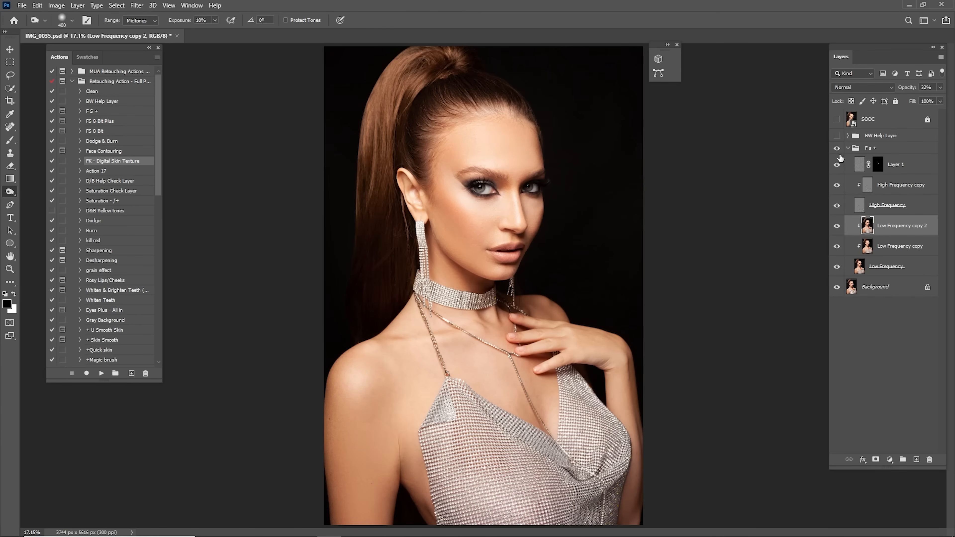
{"action": "left_click", "coordinate": [840, 157]}
{"action": "left_click", "coordinate": [840, 157]}
{"action": "key", "text": "z"}
{"action": "left_click_drag", "start_coordinate": [444, 100], "coordinate": [528, 119]}
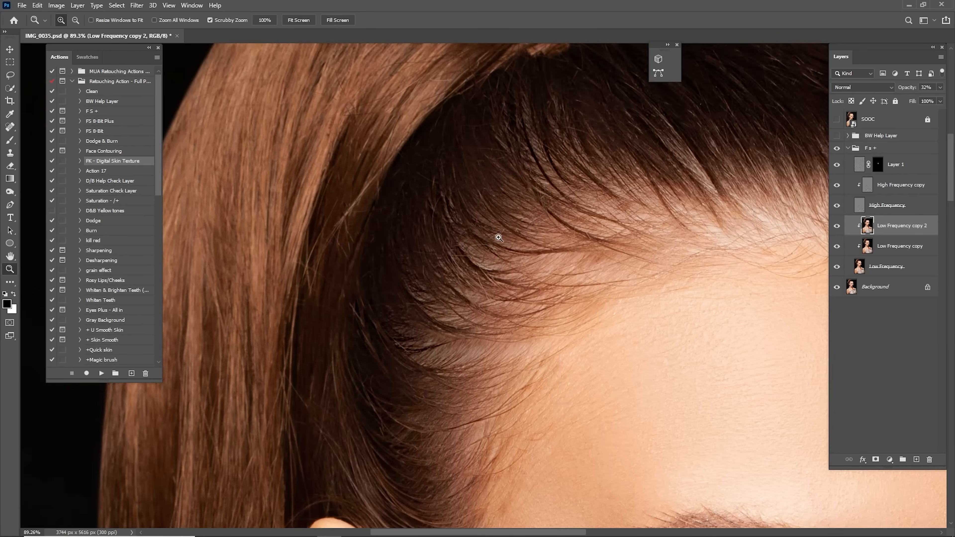
{"action": "left_click_drag", "start_coordinate": [571, 186], "coordinate": [558, 195]}
{"action": "left_click", "coordinate": [837, 148]}
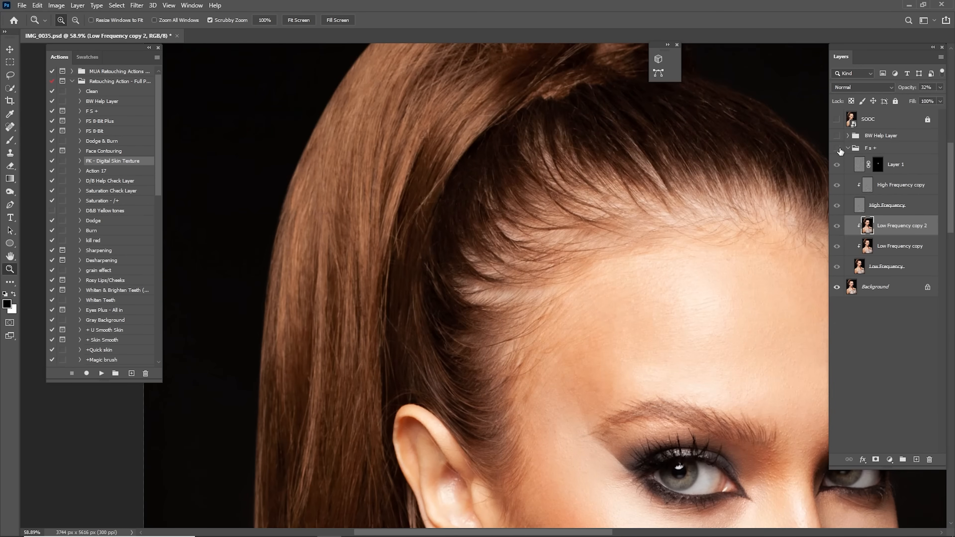
Add a blank layer above the High Frequency copy layer and activate the Eyedropper.
{"action": "left_click", "coordinate": [866, 185]}
{"action": "left_click_drag", "start_coordinate": [836, 206], "coordinate": [837, 185]}
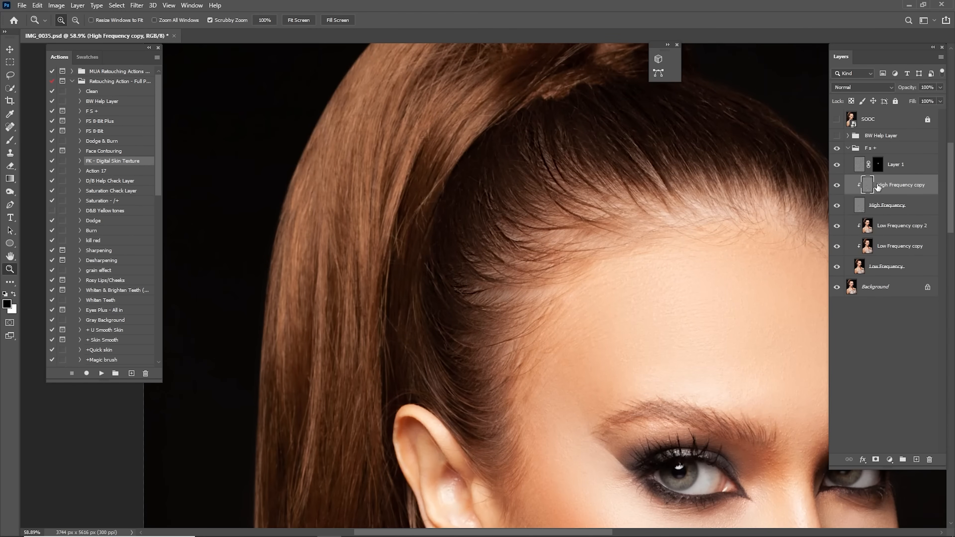
{"action": "left_click", "coordinate": [900, 171]}
{"action": "left_click", "coordinate": [897, 188]}
{"action": "left_click", "coordinate": [916, 460]}
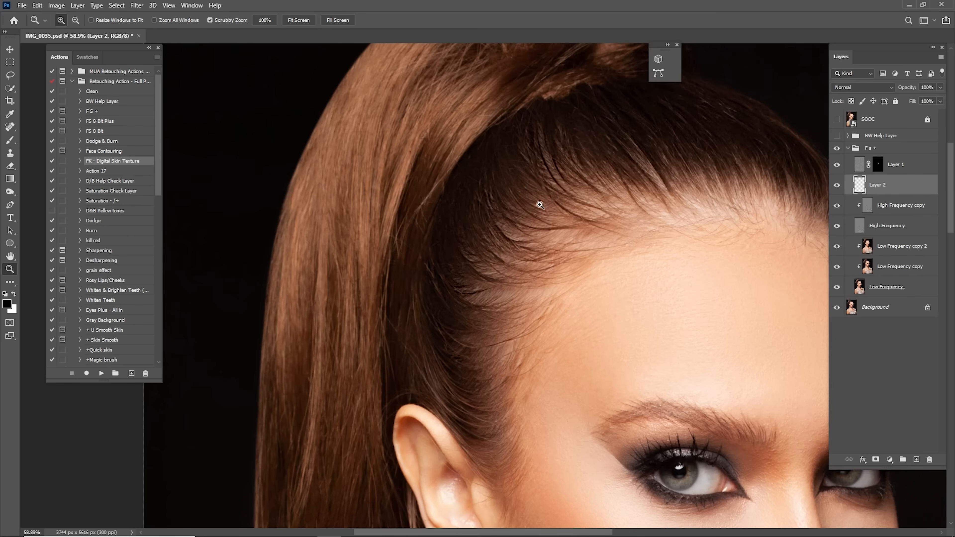
{"action": "key", "text": "i"}
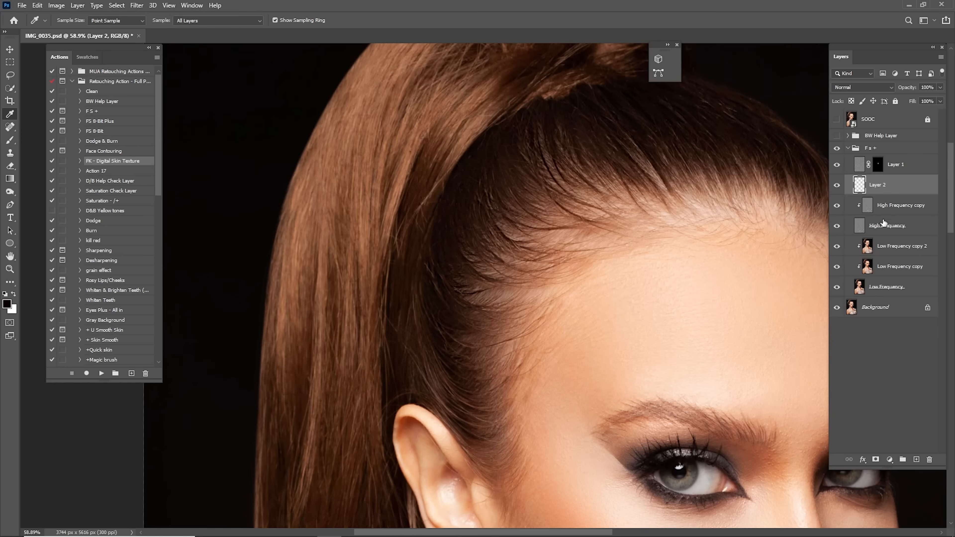
Delete the Low Frequency copy 2 layer.
{"action": "left_click", "coordinate": [882, 246]}
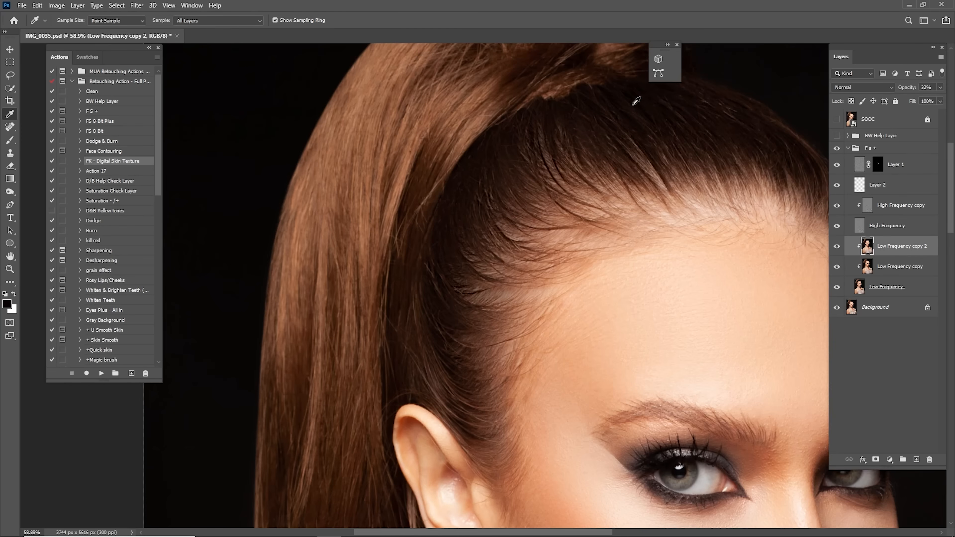
{"action": "key", "text": "Delete"}
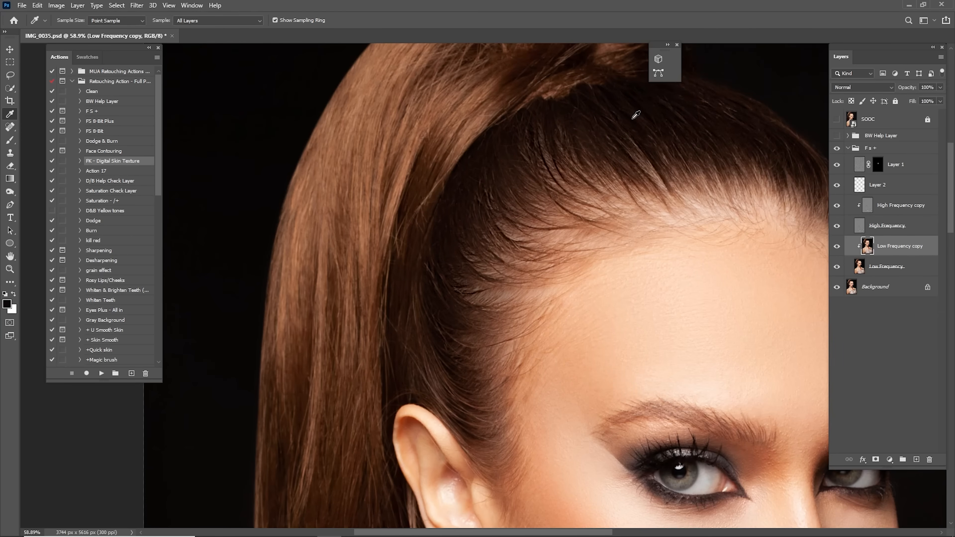
Collapse and hide the F s + group and select the Background layer.
{"action": "left_click_drag", "start_coordinate": [675, 144], "coordinate": [665, 198]}
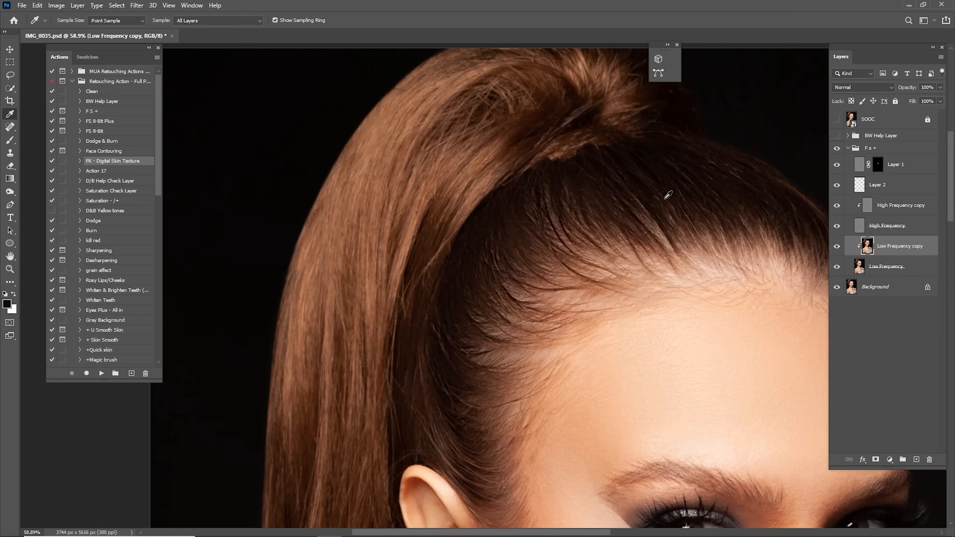
{"action": "left_click", "coordinate": [848, 148]}
{"action": "left_click", "coordinate": [837, 148]}
{"action": "left_click", "coordinate": [875, 165]}
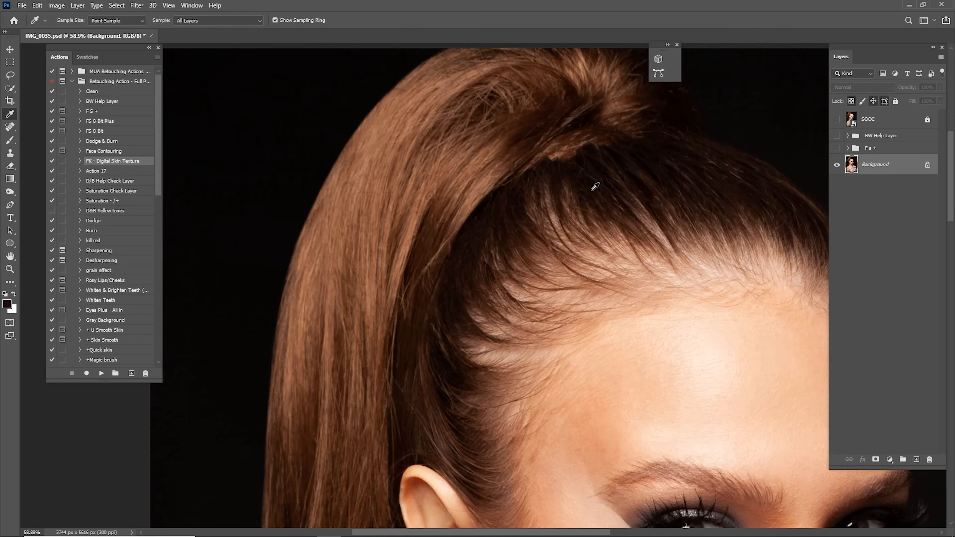
Try a brush stroke in the sampled dark hair color across the hairline.
{"action": "key", "text": "b"}
{"action": "left_click_drag", "start_coordinate": [681, 274], "coordinate": [727, 340]}
{"action": "key", "text": "ctrl+z"}
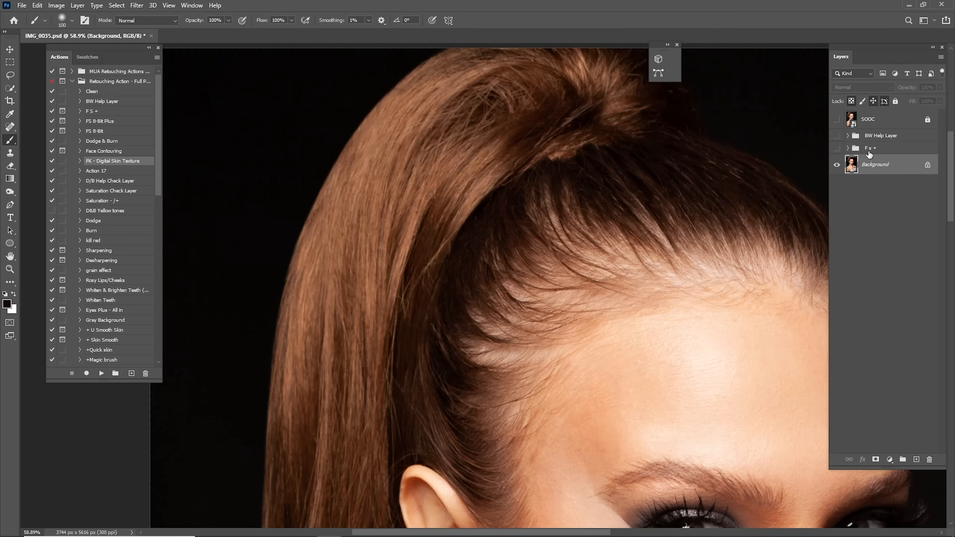
Sample a dark brown from the hair with the Eyedropper at 5 by 5 Average and test the color with a brush stroke.
{"action": "key", "text": "z"}
{"action": "left_click_drag", "start_coordinate": [601, 175], "coordinate": [614, 204]}
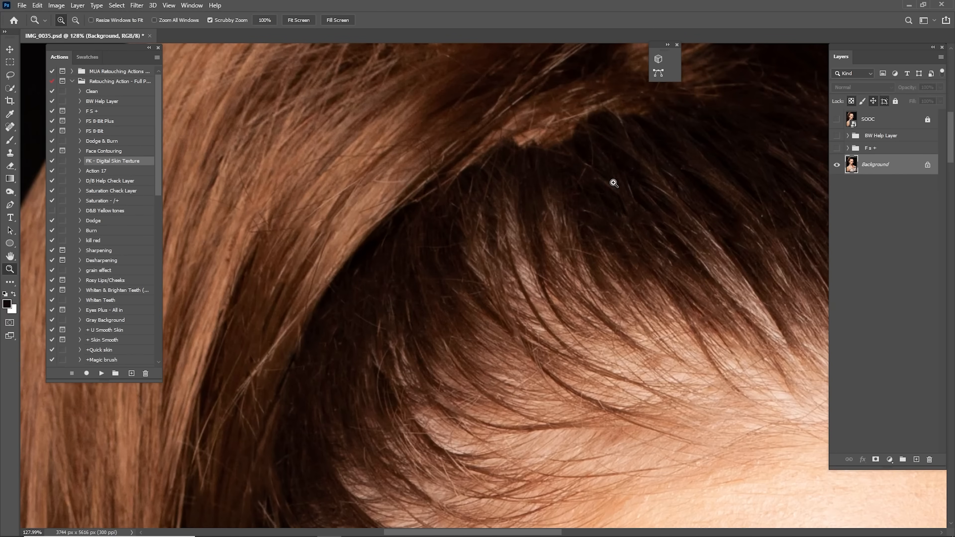
{"action": "key", "text": "i"}
{"action": "left_click", "coordinate": [120, 21]}
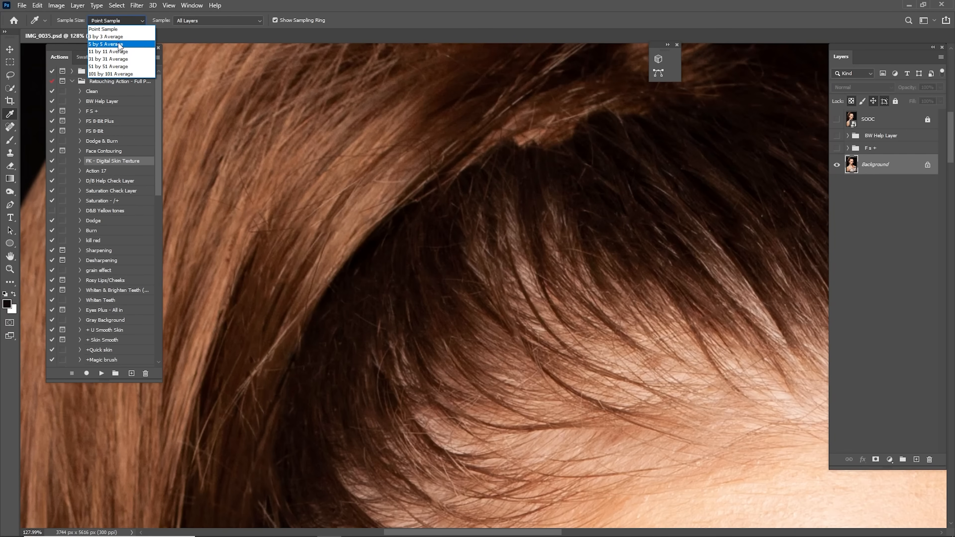
{"action": "left_click", "coordinate": [119, 44]}
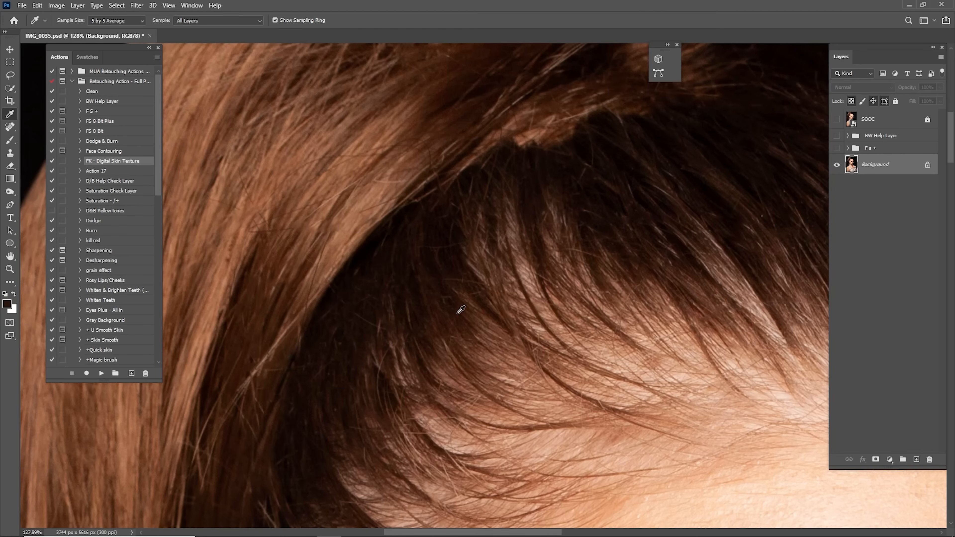
{"action": "key", "text": "b"}
{"action": "mouse_move", "coordinate": [602, 335]}
{"action": "left_mouse_down"}
{"action": "mouse_move", "coordinate": [696, 416]}
{"action": "mouse_move", "coordinate": [769, 431]}
{"action": "left_mouse_up"}
{"action": "key", "text": "ctrl+z"}
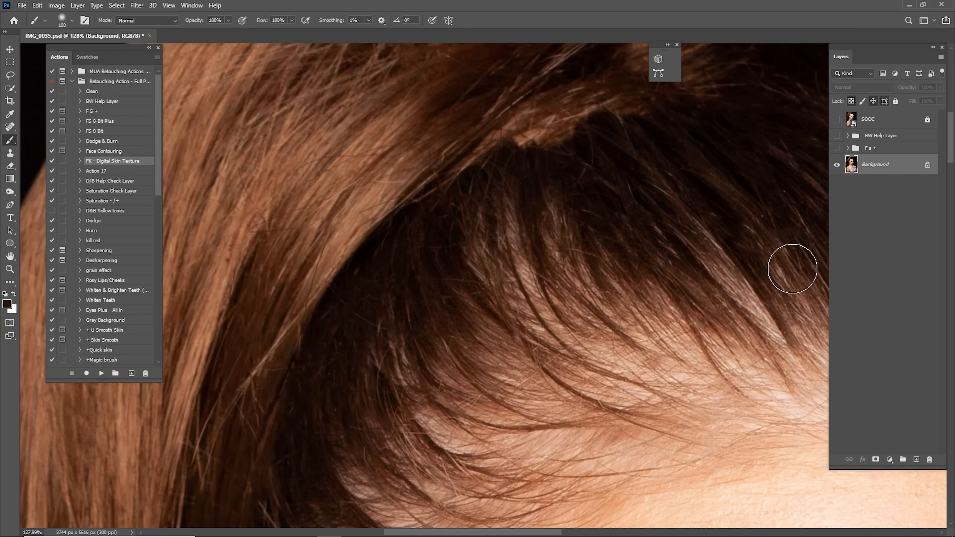
Show and expand the F s + group, and set the blend mode of Layer 2 to Multiply.
{"action": "left_click", "coordinate": [837, 148]}
{"action": "left_click", "coordinate": [847, 147]}
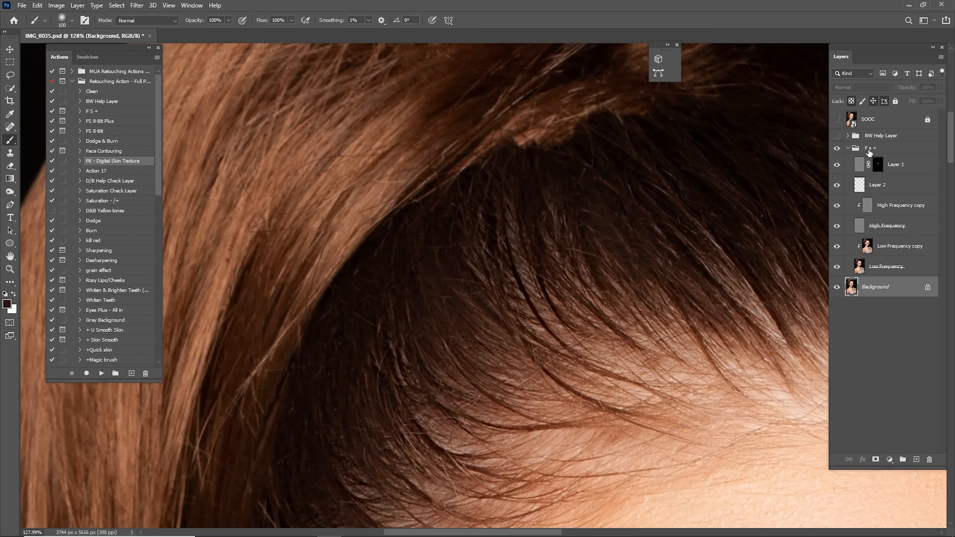
{"action": "left_click", "coordinate": [868, 151]}
{"action": "left_click", "coordinate": [879, 189]}
{"action": "key", "text": "z"}
{"action": "left_click_drag", "start_coordinate": [619, 172], "coordinate": [488, 177]}
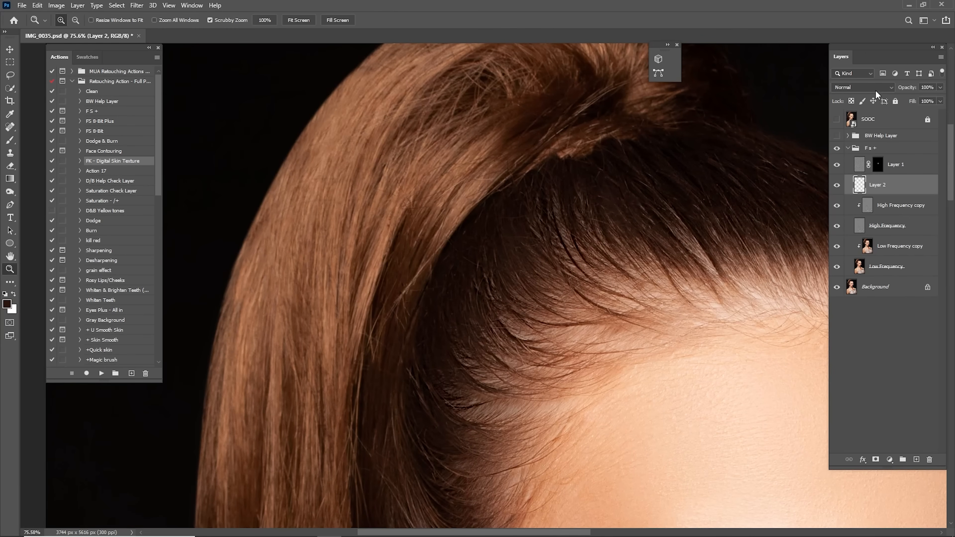
{"action": "left_click", "coordinate": [876, 91]}
{"action": "left_click", "coordinate": [858, 127]}
Paint the dark hair color over the sparse hairline and temple on Layer 2 with a soft brush of 300 px.
{"action": "key", "text": "b"}
{"action": "left_click_drag", "start_coordinate": [639, 218], "coordinate": [584, 113]}
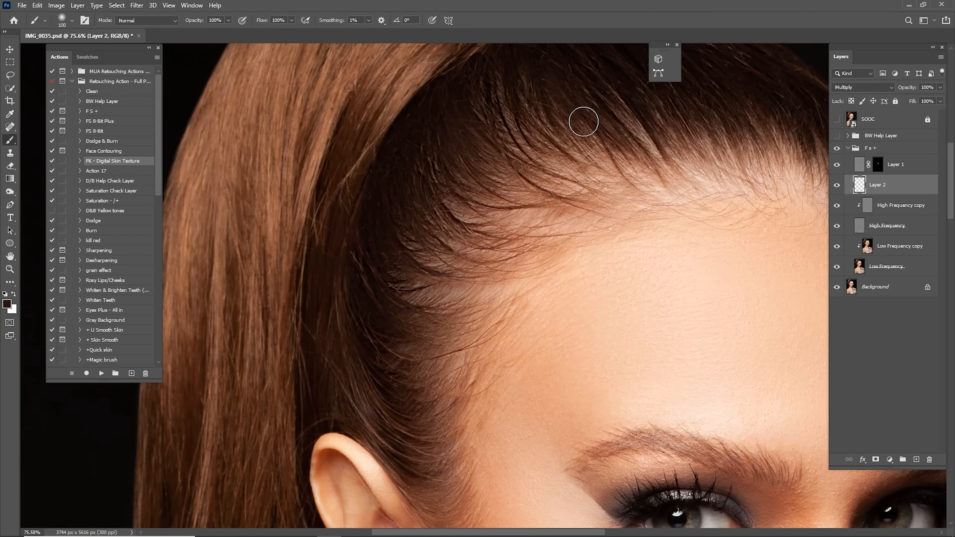
{"action": "left_click_drag", "start_coordinate": [592, 155], "coordinate": [606, 225]}
{"action": "key", "text": "bracketright"}
{"action": "key", "text": "bracketright"}
{"action": "key", "text": "bracketright"}
{"action": "key", "text": "bracketright"}
{"action": "key", "text": "bracketright"}
{"action": "key", "text": "bracketright"}
{"action": "key", "text": "bracketright"}
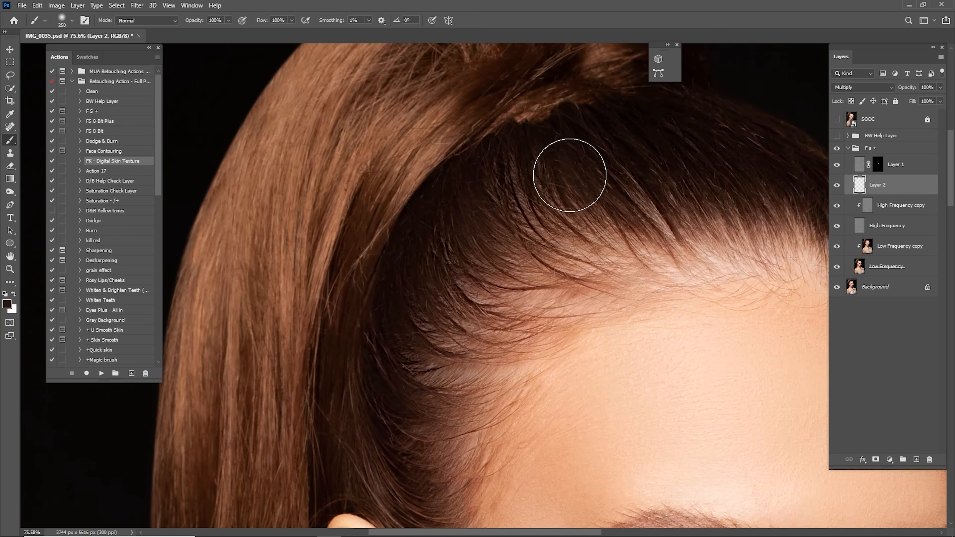
{"action": "key", "text": "bracketleft"}
{"action": "key", "text": "bracketleft"}
{"action": "mouse_move", "coordinate": [428, 271]}
{"action": "left_mouse_down"}
{"action": "mouse_move", "coordinate": [418, 404]}
{"action": "mouse_move", "coordinate": [421, 324]}
{"action": "mouse_move", "coordinate": [502, 177]}
{"action": "mouse_move", "coordinate": [587, 142]}
{"action": "mouse_move", "coordinate": [514, 188]}
{"action": "mouse_move", "coordinate": [489, 219]}
{"action": "mouse_move", "coordinate": [647, 158]}
{"action": "mouse_move", "coordinate": [557, 172]}
{"action": "mouse_move", "coordinate": [447, 244]}
{"action": "mouse_move", "coordinate": [417, 318]}
{"action": "mouse_move", "coordinate": [427, 365]}
{"action": "mouse_move", "coordinate": [418, 452]}
{"action": "mouse_move", "coordinate": [469, 256]}
{"action": "mouse_move", "coordinate": [448, 285]}
{"action": "mouse_move", "coordinate": [528, 188]}
{"action": "left_mouse_up"}
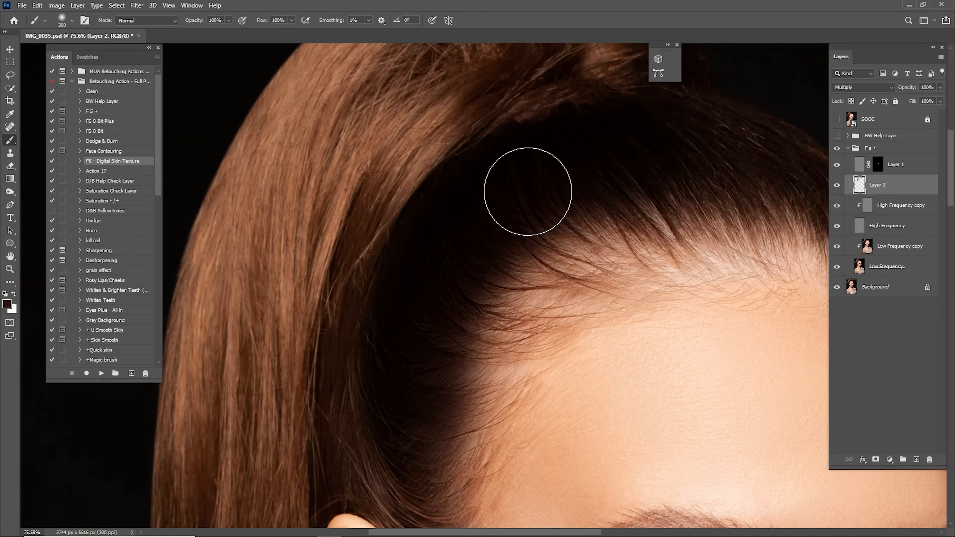
Set the opacity of Layer 2 to 22% and inspect the hairline on the portrait.
{"action": "key", "text": "ctrl+0"}
{"action": "left_click", "coordinate": [906, 88]}
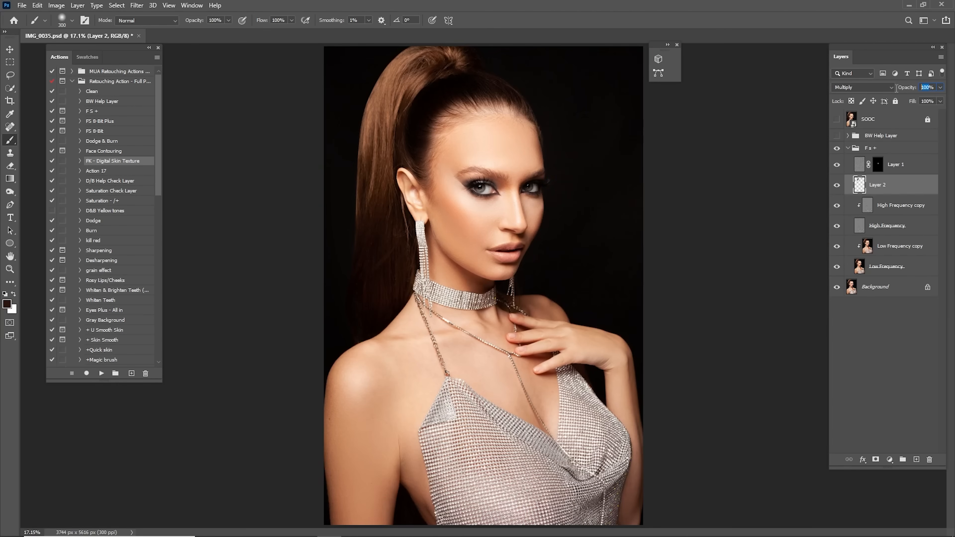
{"action": "type", "text": "22"}
{"action": "key", "text": "Return"}
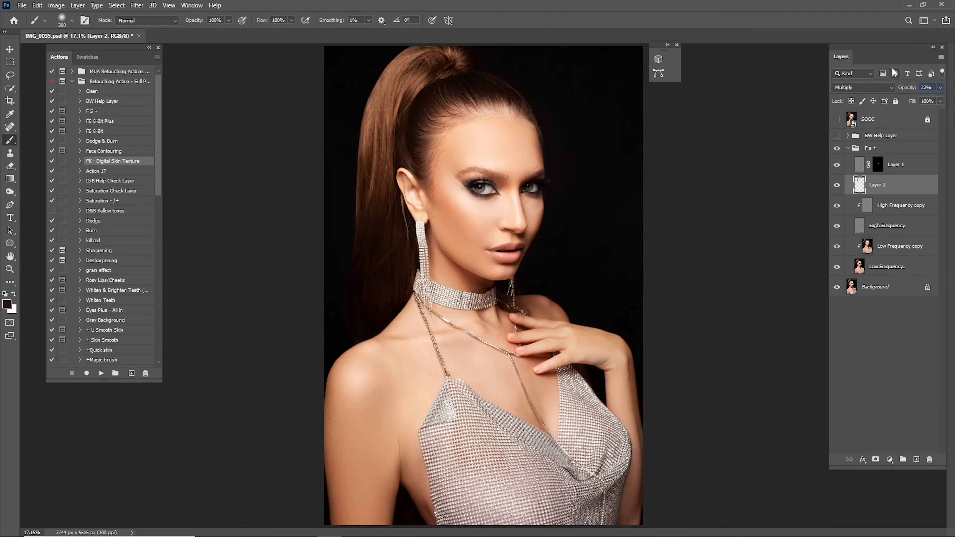
{"action": "key", "text": "z"}
{"action": "left_click_drag", "start_coordinate": [448, 100], "coordinate": [548, 114]}
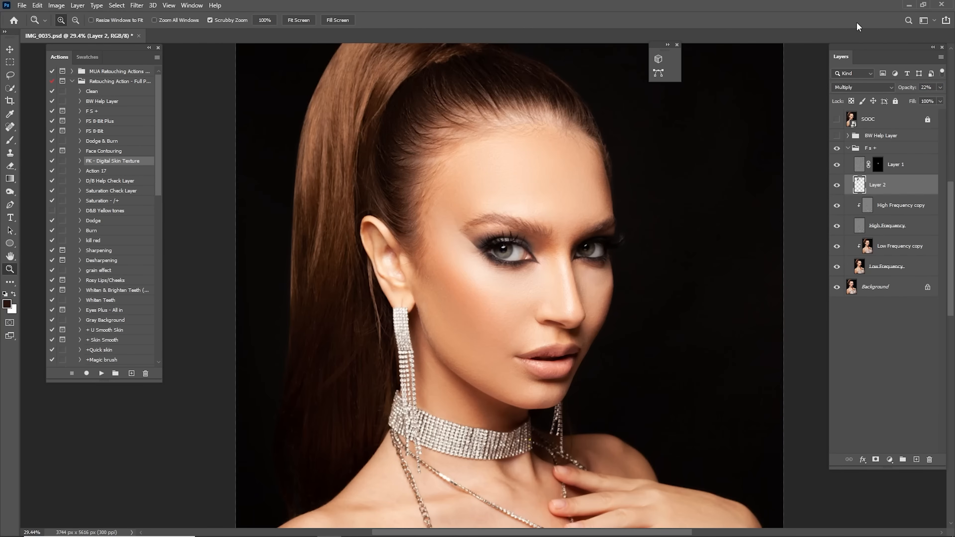
Compare the portrait with Layer 2 hidden and shown, and set that layer's opacity to 12%.
{"action": "key", "text": "ctrl+0"}
{"action": "left_click", "coordinate": [836, 186]}
{"action": "left_click", "coordinate": [836, 187]}
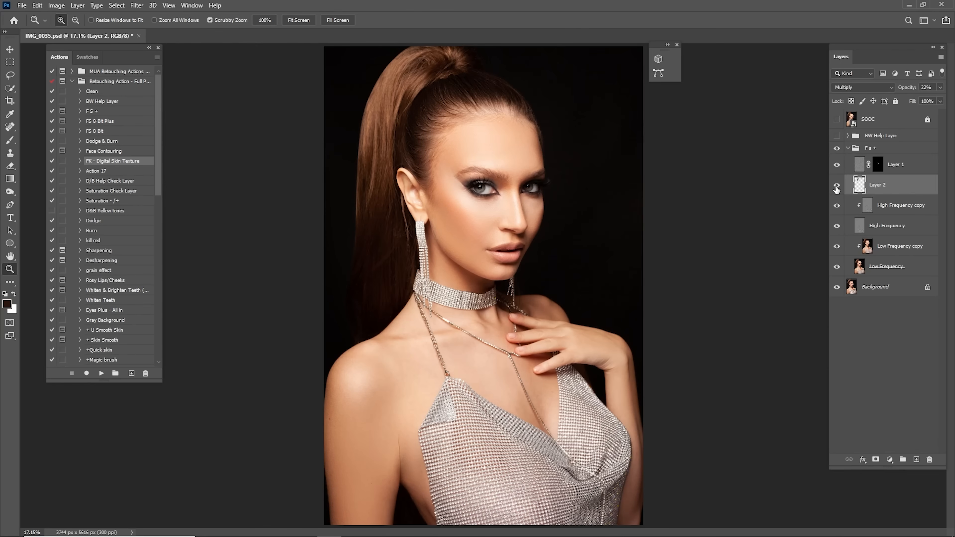
{"action": "type", "text": "12"}
{"action": "left_click", "coordinate": [837, 188]}
{"action": "left_click", "coordinate": [836, 187]}
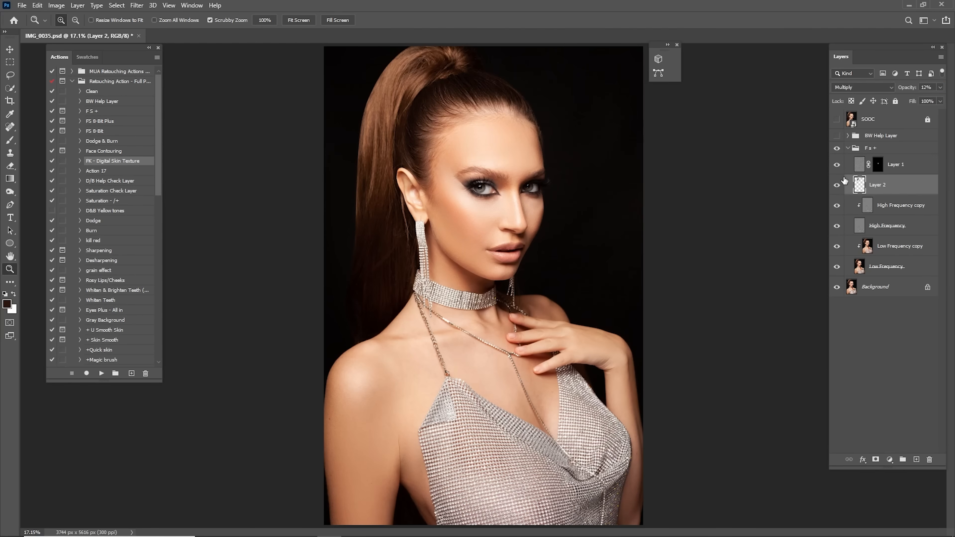
Collapse the F s + group and compare the full portrait with the group hidden and shown.
{"action": "left_click", "coordinate": [848, 147]}
{"action": "left_click", "coordinate": [837, 149]}
{"action": "left_click", "coordinate": [836, 149]}
{"action": "left_click", "coordinate": [837, 148]}
{"action": "left_click", "coordinate": [837, 149]}
{"action": "left_click", "coordinate": [837, 150]}
{"action": "left_click", "coordinate": [839, 151]}
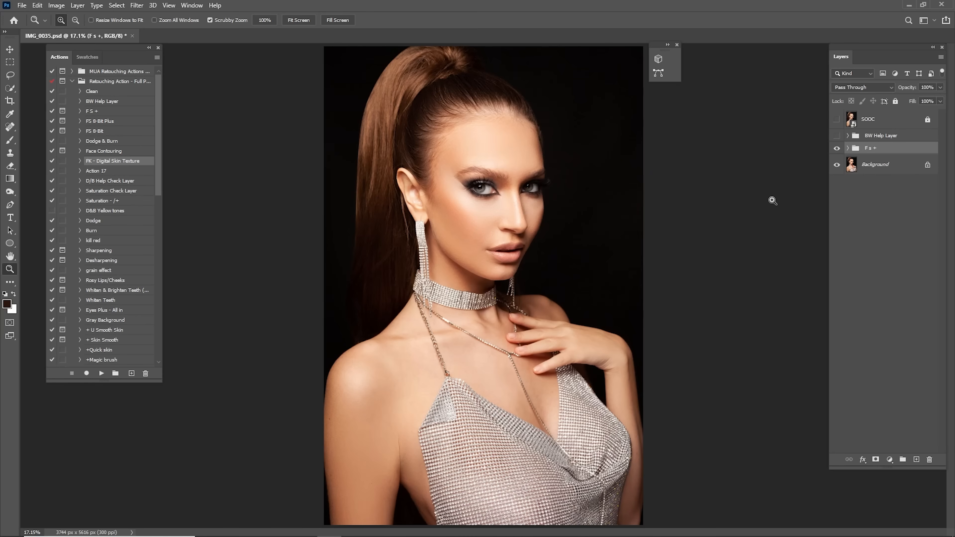
Run the Dodge and Burn actions to add their masked groups above the F s + group.
{"action": "left_click", "coordinate": [98, 222]}
{"action": "left_click", "coordinate": [97, 231], "text": "ctrl"}
{"action": "left_click", "coordinate": [102, 374]}
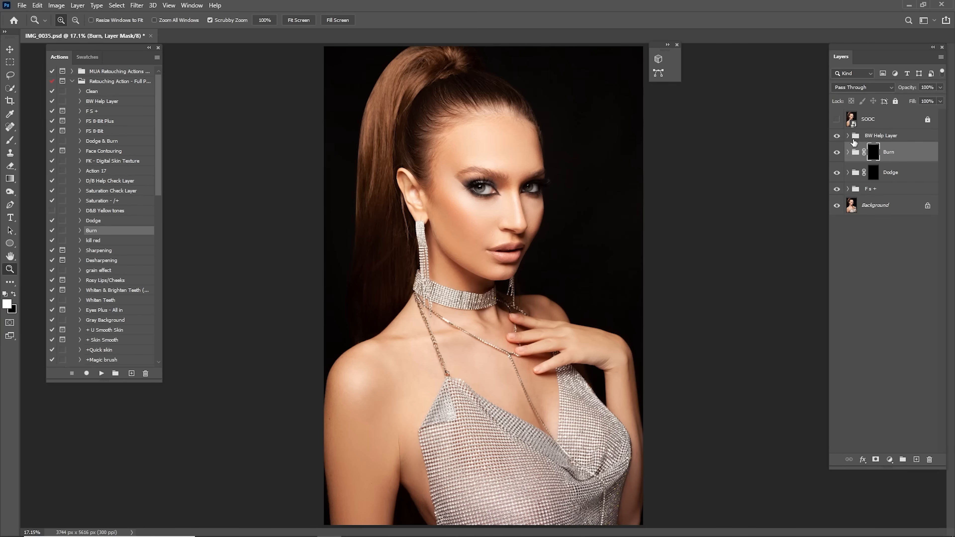
Show the BW Help Layer group with its Contrast adjustment hidden and its Darken and BW adjustments visible.
{"action": "left_click", "coordinate": [848, 136]}
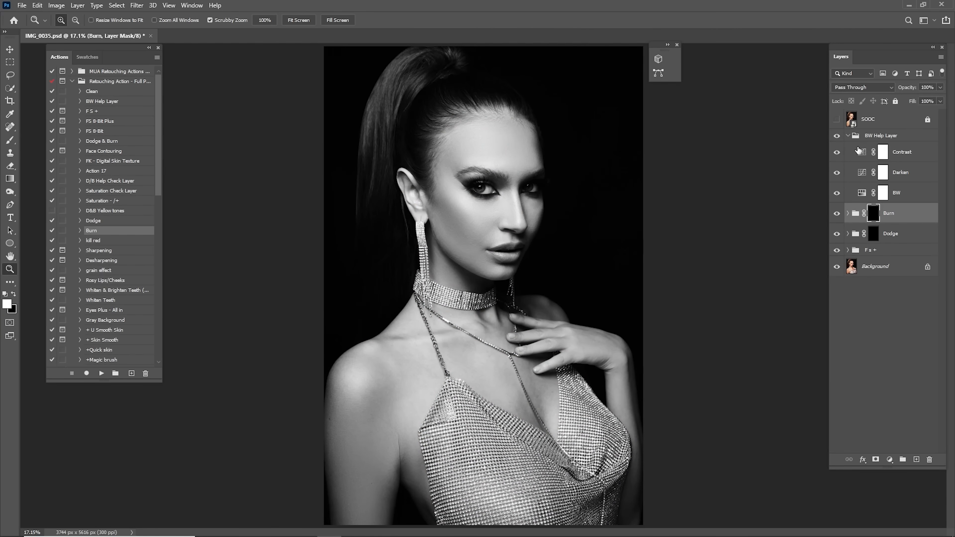
{"action": "left_click", "coordinate": [837, 173]}
{"action": "left_click", "coordinate": [837, 174]}
{"action": "left_click", "coordinate": [838, 154]}
{"action": "left_click", "coordinate": [836, 175]}
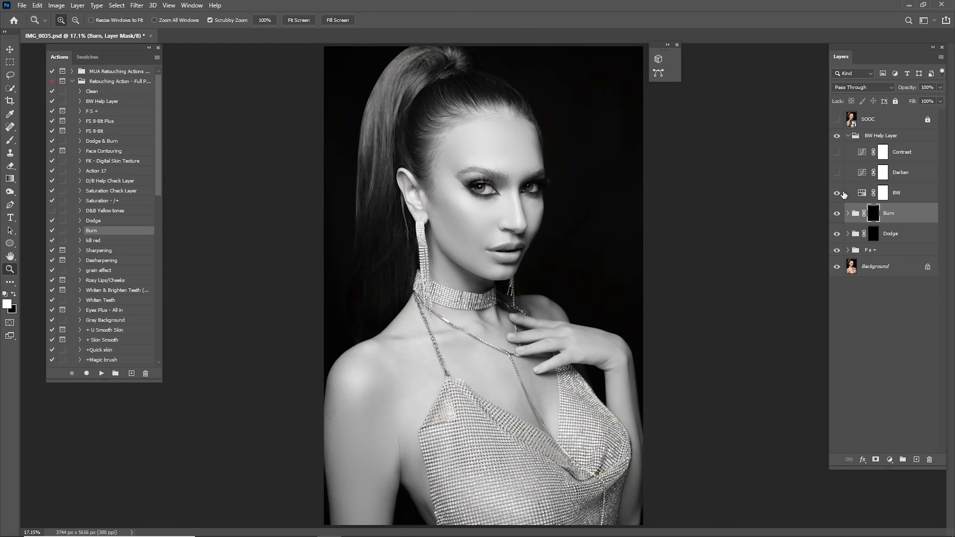
{"action": "left_click", "coordinate": [837, 174]}
{"action": "left_click", "coordinate": [897, 175]}
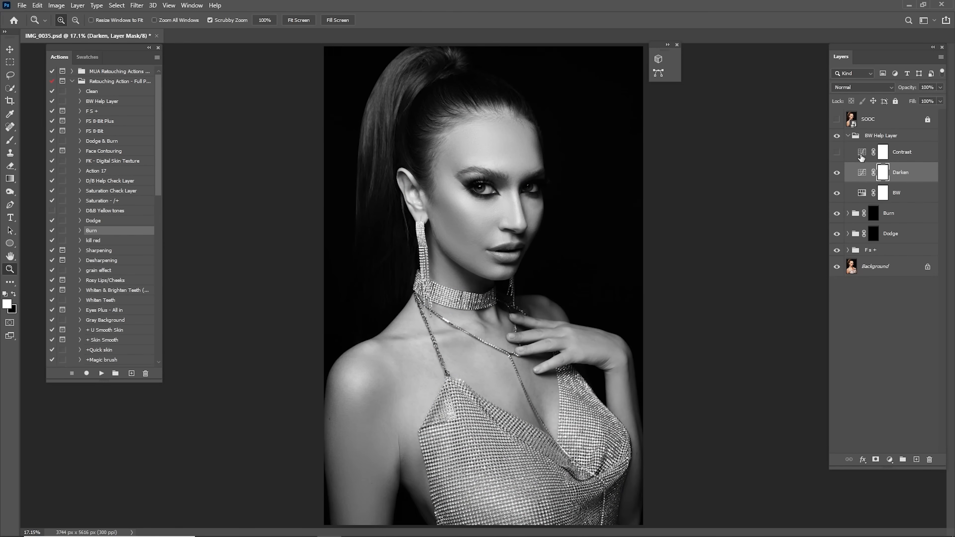
{"action": "left_click", "coordinate": [837, 153]}
{"action": "left_click", "coordinate": [837, 153]}
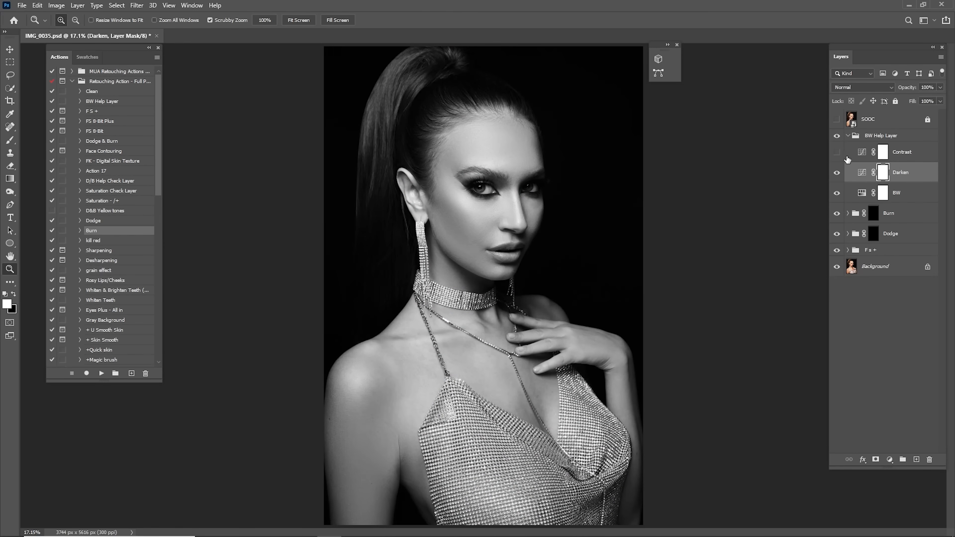
{"action": "left_click", "coordinate": [856, 137]}
{"action": "left_click", "coordinate": [852, 137]}
Paint white at 10% brush opacity on the Dodge mask over the facial highlights, varying the brush size.
{"action": "left_click", "coordinate": [873, 173]}
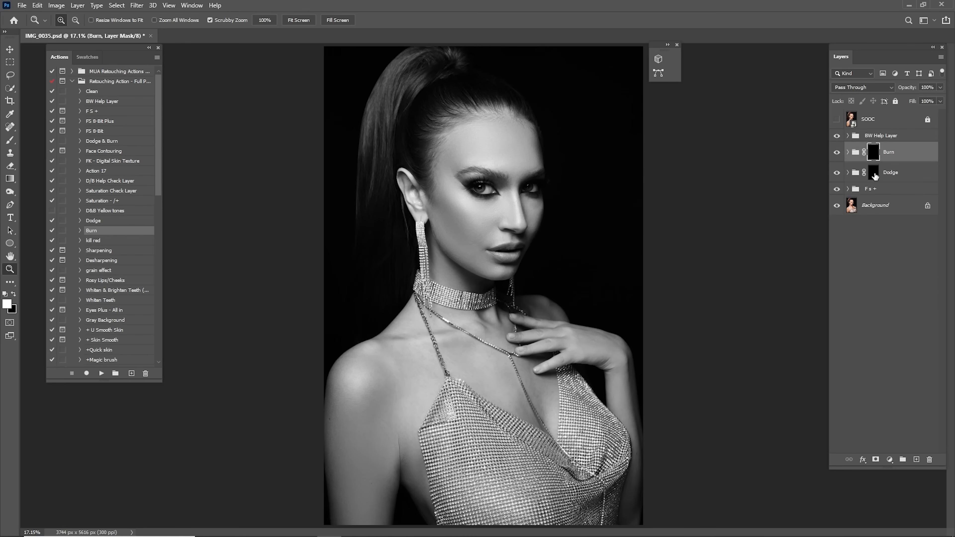
{"action": "left_click_drag", "start_coordinate": [478, 160], "coordinate": [542, 207]}
{"action": "left_click_drag", "start_coordinate": [596, 256], "coordinate": [566, 201]}
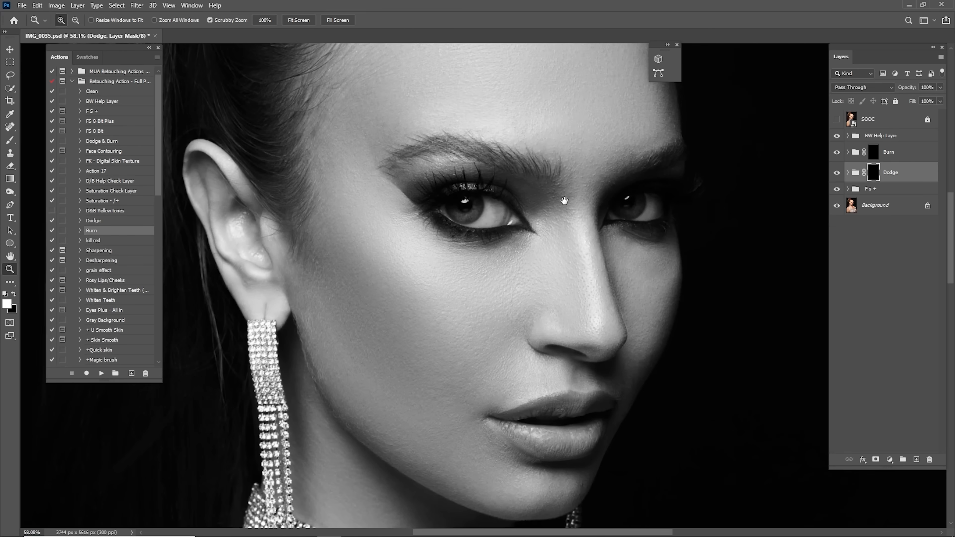
{"action": "key", "text": "b"}
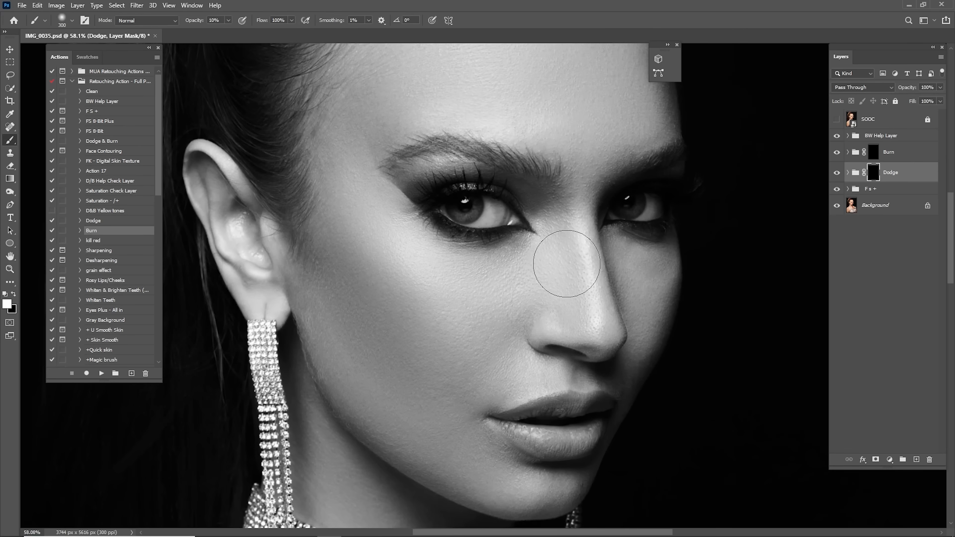
{"action": "key", "text": "bracketleft"}
{"action": "key", "text": "bracketleft"}
{"action": "key", "text": "bracketleft"}
{"action": "key", "text": "bracketleft"}
{"action": "key", "text": "bracketleft"}
{"action": "key", "text": "bracketleft"}
{"action": "key", "text": "bracketleft"}
{"action": "key", "text": "bracketleft"}
{"action": "key", "text": "bracketleft"}
{"action": "left_click_drag", "start_coordinate": [568, 321], "coordinate": [656, 344]}
{"action": "key", "text": "bracketright"}
{"action": "key", "text": "bracketright"}
{"action": "key", "text": "bracketright"}
{"action": "key", "text": "bracketright"}
{"action": "key", "text": "bracketright"}
{"action": "key", "text": "bracketright"}
{"action": "key", "text": "bracketright"}
{"action": "key", "text": "bracketright"}
{"action": "key", "text": "bracketright"}
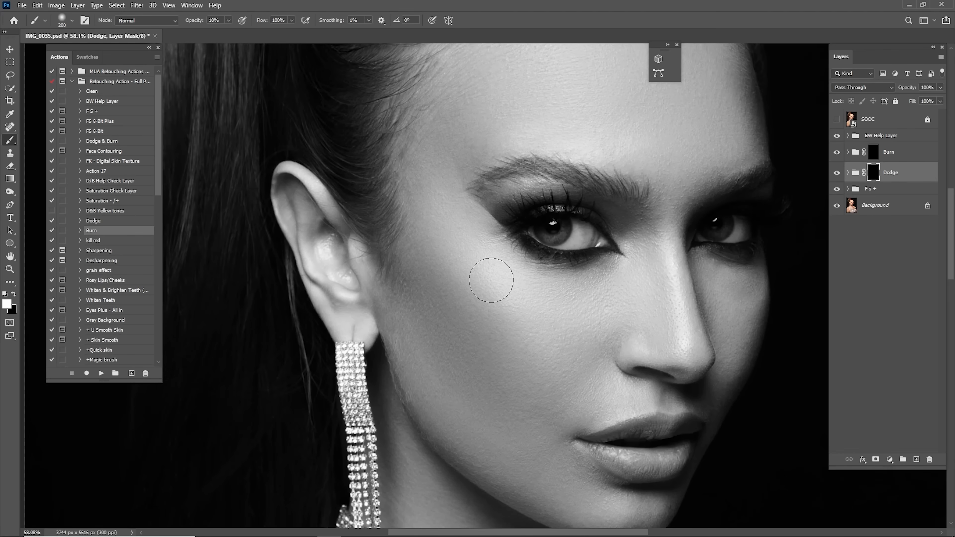
{"action": "key", "text": "bracketright"}
Compare the face with the Dodge group hidden and shown.
{"action": "left_click", "coordinate": [836, 173]}
{"action": "left_click", "coordinate": [837, 178]}
{"action": "left_click", "coordinate": [839, 179]}
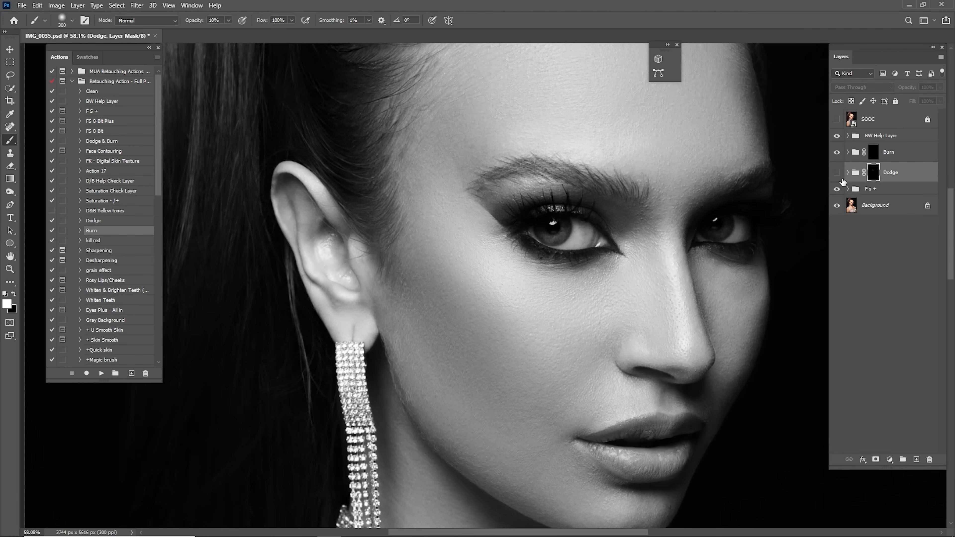
{"action": "left_click", "coordinate": [837, 174]}
Hide the BW Help Layer group and set the brush to 60 px at 20% opacity.
{"action": "key", "text": "bracketleft"}
{"action": "left_click", "coordinate": [837, 136]}
{"action": "key", "text": "bracketleft"}
{"action": "key", "text": "bracketleft"}
{"action": "key", "text": "0"}
{"action": "key", "text": "2"}
{"action": "key", "text": "bracketleft"}
{"action": "key", "text": "bracketleft"}
{"action": "key", "text": "bracketleft"}
{"action": "key", "text": "bracketleft"}
{"action": "key", "text": "bracketleft"}
{"action": "key", "text": "bracketleft"}
{"action": "key", "text": "bracketleft"}
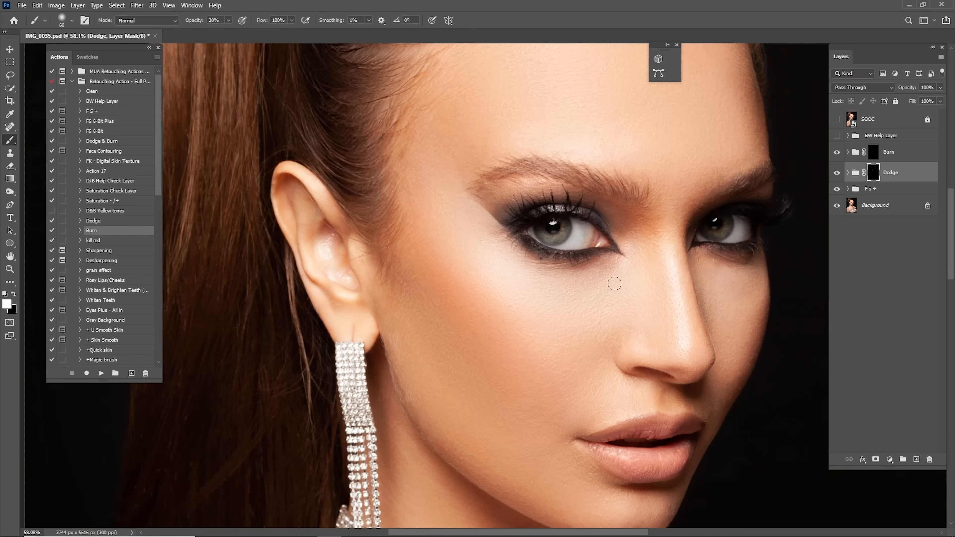
Brighten the under-eye and nose highlights on the Dodge mask, adapting the brush size to each area.
{"action": "key", "text": "bracketright"}
{"action": "key", "text": "bracketright"}
{"action": "key", "text": "bracketright"}
{"action": "key", "text": "bracketright"}
{"action": "key", "text": "bracketright"}
{"action": "key", "text": "bracketright"}
{"action": "key", "text": "bracketright"}
{"action": "key", "text": "bracketright"}
{"action": "key", "text": "bracketright"}
{"action": "key", "text": "bracketright"}
{"action": "key", "text": "bracketright"}
{"action": "key", "text": "bracketright"}
{"action": "key", "text": "bracketleft"}
{"action": "key", "text": "bracketleft"}
{"action": "key", "text": "bracketleft"}
{"action": "key", "text": "bracketleft"}
{"action": "key", "text": "bracketleft"}
{"action": "key", "text": "bracketleft"}
{"action": "key", "text": "bracketleft"}
Brighten the forehead and cheek highlights on the Dodge mask with a larger brush.
{"action": "left_click_drag", "start_coordinate": [666, 182], "coordinate": [624, 306]}
{"action": "key", "text": "bracketright"}
{"action": "key", "text": "bracketright"}
{"action": "key", "text": "bracketright"}
{"action": "key", "text": "bracketright"}
{"action": "key", "text": "bracketright"}
{"action": "key", "text": "bracketright"}
{"action": "key", "text": "bracketright"}
{"action": "left_click_drag", "start_coordinate": [532, 312], "coordinate": [561, 149]}
{"action": "key", "text": "bracketleft"}
{"action": "key", "text": "bracketleft"}
Brighten the lower lip and chin on the Dodge mask with a 125 px brush.
{"action": "left_click_drag", "start_coordinate": [588, 297], "coordinate": [541, 198]}
{"action": "key", "text": "bracketleft"}
{"action": "key", "text": "bracketleft"}
{"action": "key", "text": "bracketleft"}
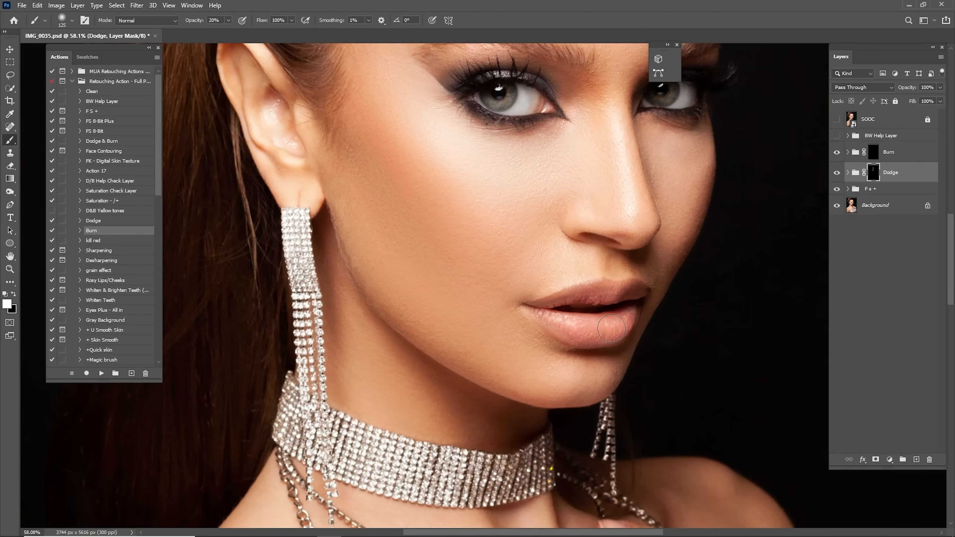
{"action": "mouse_move", "coordinate": [564, 373]}
{"action": "left_mouse_down"}
{"action": "mouse_move", "coordinate": [585, 378]}
{"action": "mouse_move", "coordinate": [562, 374]}
{"action": "left_mouse_up"}
Brighten the area between the eyes and along the nose bridge on the Dodge mask with a 300 px brush.
{"action": "left_click_drag", "start_coordinate": [552, 278], "coordinate": [589, 385]}
{"action": "key", "text": "bracketright"}
{"action": "key", "text": "bracketright"}
{"action": "key", "text": "bracketright"}
{"action": "key", "text": "bracketright"}
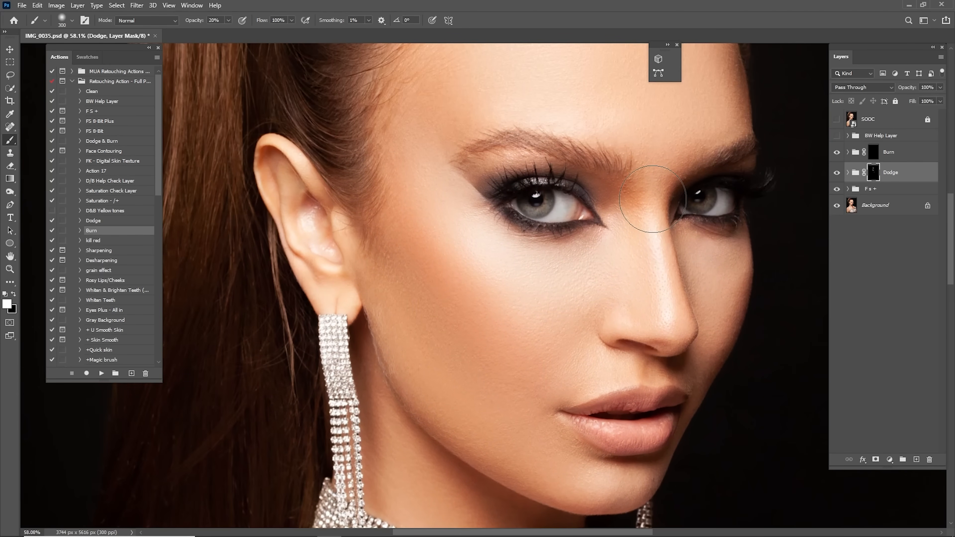
Hide the Desaturate layer inside the Dodge group and collapse the group.
{"action": "key", "text": "ctrl+0"}
{"action": "key", "text": "z"}
{"action": "left_click_drag", "start_coordinate": [527, 236], "coordinate": [539, 248]}
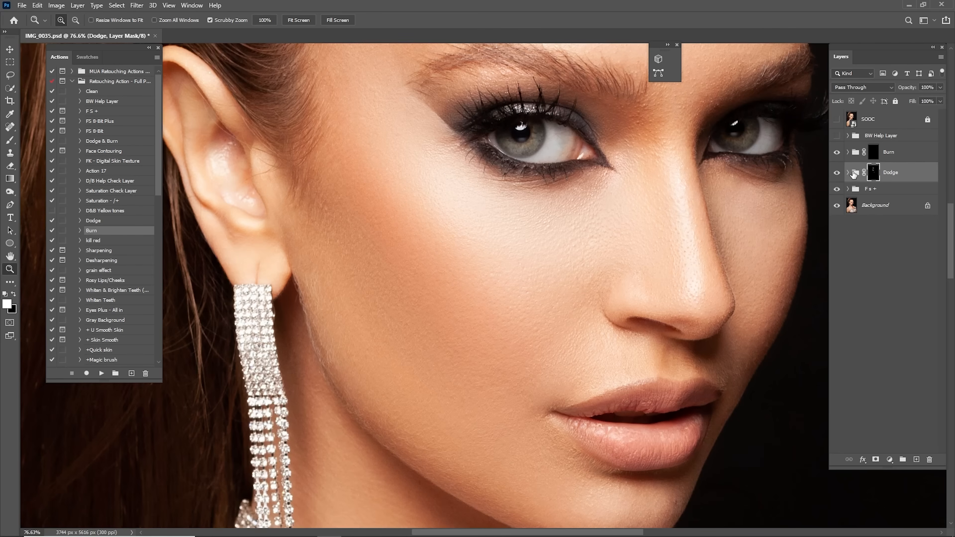
{"action": "left_click", "coordinate": [848, 173]}
{"action": "left_click", "coordinate": [894, 200]}
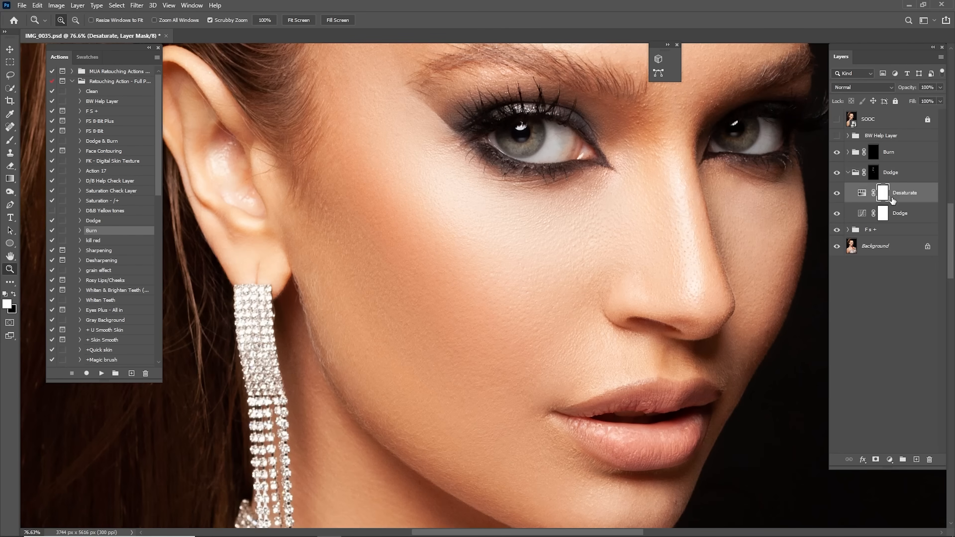
{"action": "left_click", "coordinate": [837, 193]}
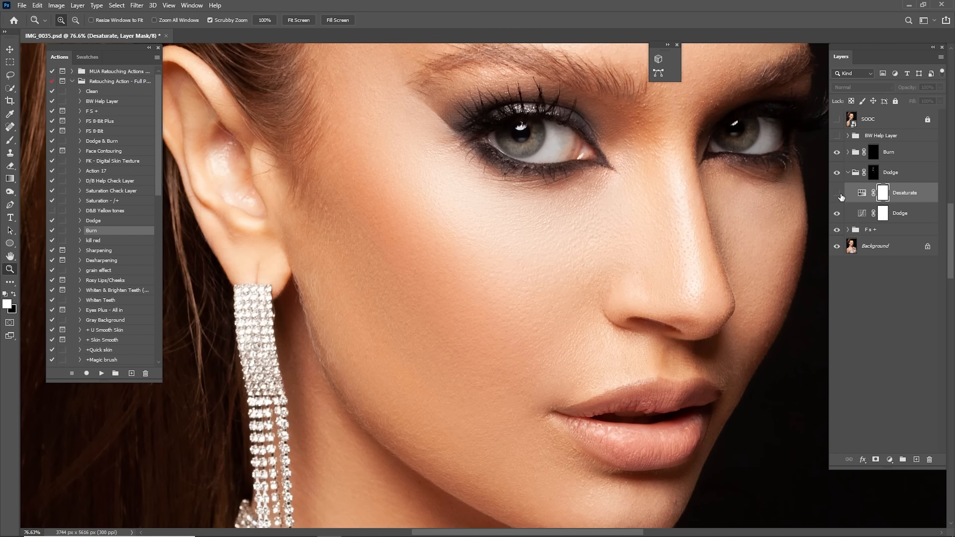
{"action": "left_click", "coordinate": [848, 173]}
{"action": "key", "text": "ctrl+0"}
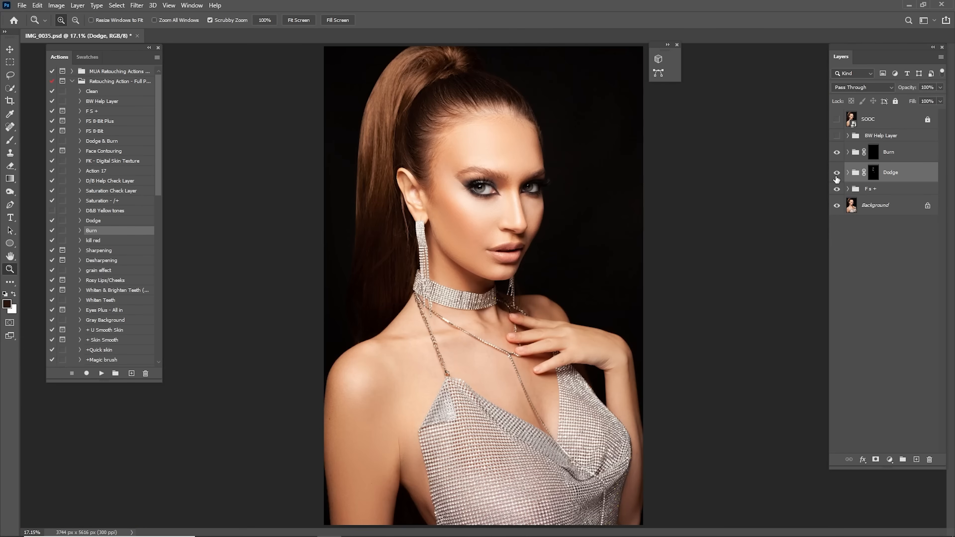
Compare the portrait with and without the Dodge group.
{"action": "left_click", "coordinate": [837, 173]}
{"action": "left_click", "coordinate": [837, 173]}
{"action": "left_click", "coordinate": [837, 173]}
{"action": "left_click", "coordinate": [839, 173]}
Brighten small highlights around the nose on the Dodge mask with a white 125 px brush at 20% opacity.
{"action": "mouse_move", "coordinate": [523, 170]}
{"action": "left_mouse_down"}
{"action": "mouse_move", "coordinate": [550, 179]}
{"action": "mouse_move", "coordinate": [550, 207]}
{"action": "left_mouse_up"}
{"action": "key", "text": "b"}
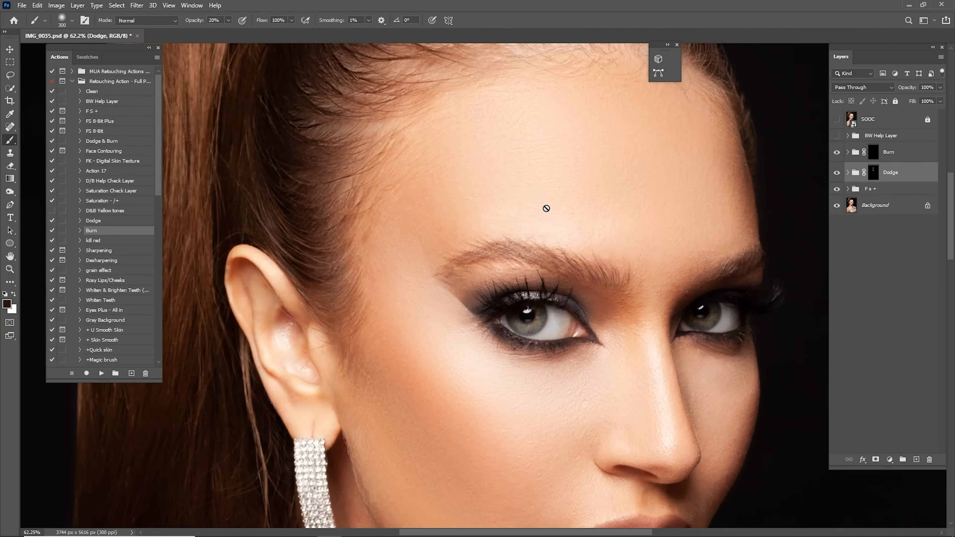
{"action": "left_click", "coordinate": [873, 172]}
{"action": "key", "text": "x"}
{"action": "key", "text": "bracketleft"}
{"action": "scroll", "coordinate": [504, 177], "scroll_direction": "down", "scroll_amount": 3}
{"action": "key", "text": "bracketleft"}
{"action": "key", "text": "bracketleft"}
{"action": "key", "text": "bracketleft"}
{"action": "key", "text": "bracketleft"}
{"action": "key", "text": "bracketleft"}
{"action": "mouse_move", "coordinate": [558, 227]}
{"action": "left_mouse_down"}
{"action": "mouse_move", "coordinate": [523, 200]}
{"action": "mouse_move", "coordinate": [558, 227]}
{"action": "left_mouse_up"}
{"action": "left_click_drag", "start_coordinate": [732, 225], "coordinate": [598, 216]}
{"action": "left_click_drag", "start_coordinate": [560, 323], "coordinate": [571, 226]}
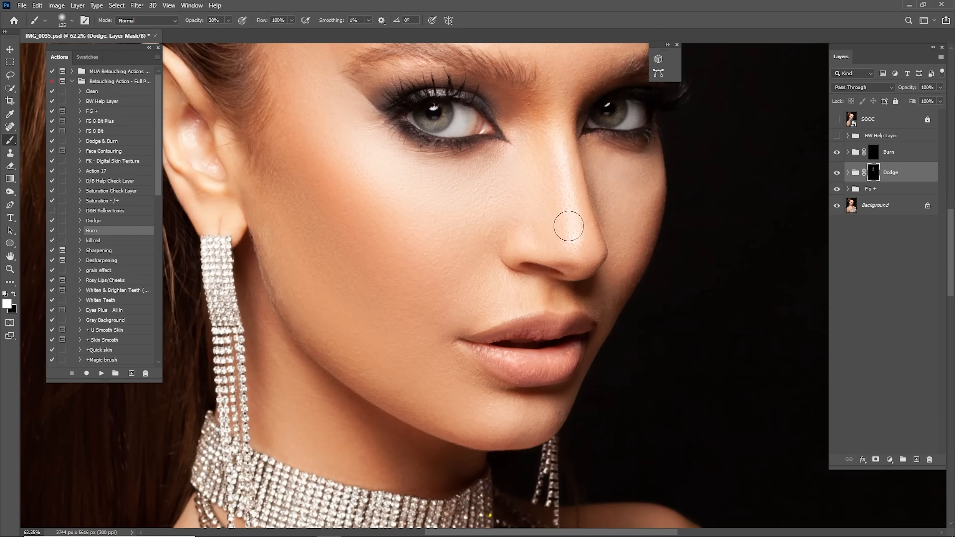
Brighten the area under the near eye on the Dodge mask with a 200 px brush and compare the group's effect.
{"action": "left_click_drag", "start_coordinate": [561, 353], "coordinate": [545, 355]}
{"action": "left_click_drag", "start_coordinate": [435, 214], "coordinate": [501, 281]}
{"action": "key", "text": "bracketright"}
{"action": "key", "text": "bracketright"}
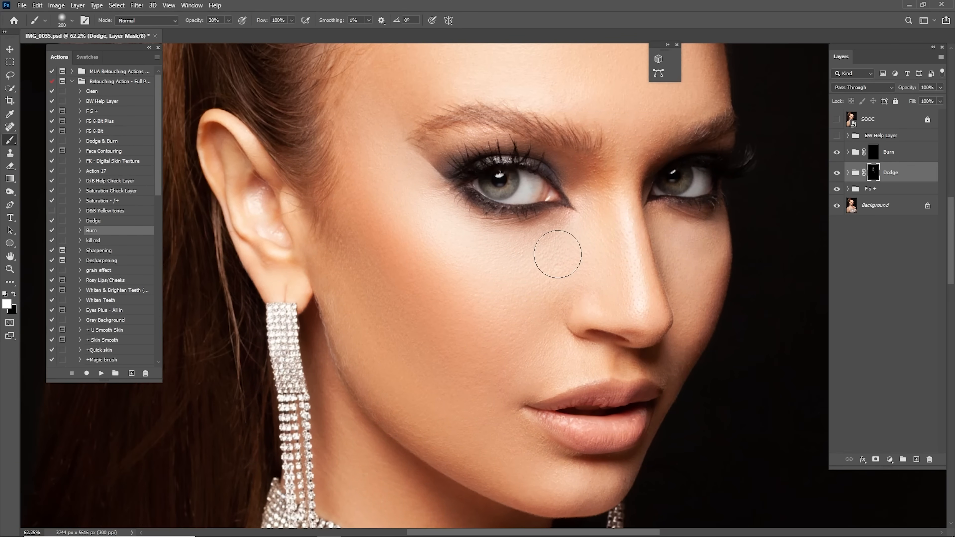
{"action": "left_click", "coordinate": [837, 173]}
{"action": "left_click", "coordinate": [836, 173]}
Refine the highlights around the eyes on the Dodge mask with a 150 px brush and check the whole portrait.
{"action": "left_click_drag", "start_coordinate": [649, 266], "coordinate": [678, 341]}
{"action": "key", "text": "bracketleft"}
{"action": "key", "text": "bracketleft"}
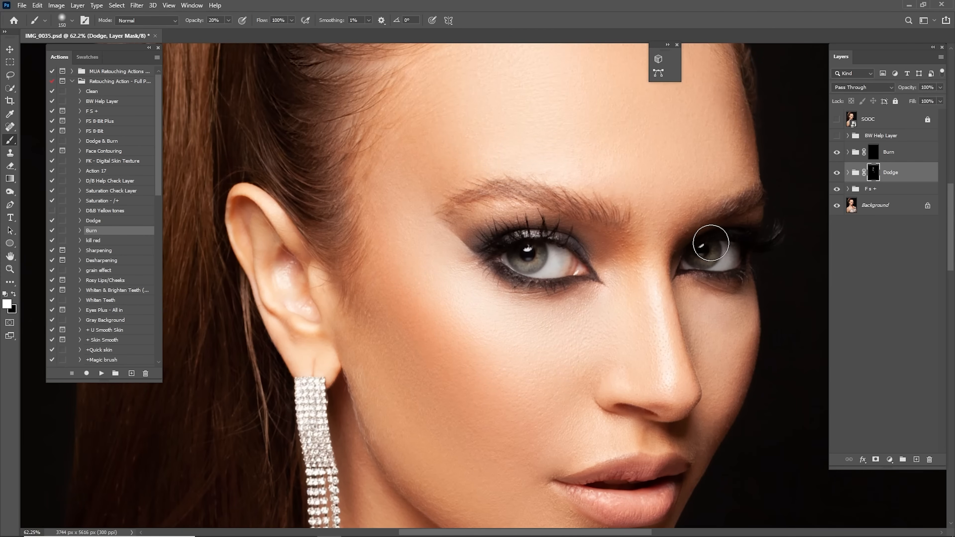
{"action": "scroll", "coordinate": [678, 283], "scroll_direction": "up", "scroll_amount": 3}
{"action": "key", "text": "bracketright"}
{"action": "key", "text": "bracketright"}
{"action": "key", "text": "ctrl+0"}
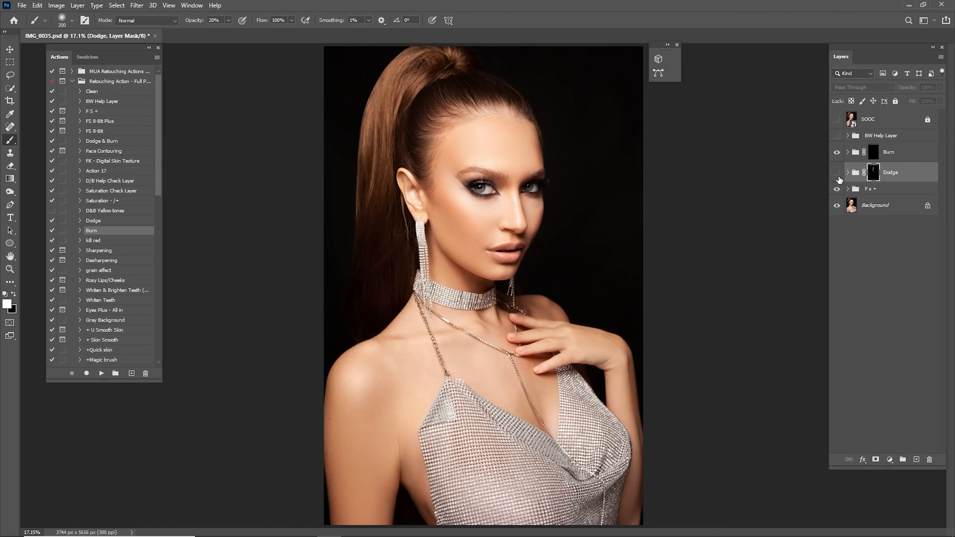
Brighten the shoulder, collarbone and chest highlights on the Dodge mask with a brush reduced to 300 px.
{"action": "key", "text": "z"}
{"action": "left_click_drag", "start_coordinate": [542, 334], "coordinate": [592, 252]}
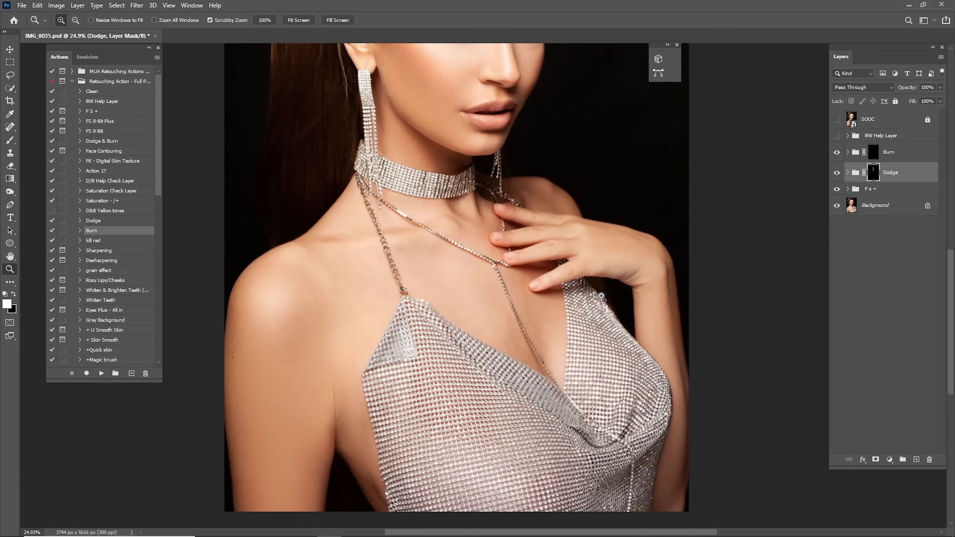
{"action": "key", "text": "b"}
{"action": "mouse_move", "coordinate": [368, 305]}
{"action": "left_mouse_down"}
{"action": "mouse_move", "coordinate": [333, 326]}
{"action": "mouse_move", "coordinate": [302, 321]}
{"action": "mouse_move", "coordinate": [271, 447]}
{"action": "mouse_move", "coordinate": [315, 290]}
{"action": "mouse_move", "coordinate": [368, 290]}
{"action": "mouse_move", "coordinate": [408, 243]}
{"action": "left_mouse_up"}
{"action": "key", "text": "bracketleft"}
{"action": "key", "text": "bracketleft"}
{"action": "key", "text": "bracketleft"}
{"action": "key", "text": "bracketleft"}
{"action": "key", "text": "bracketleft"}
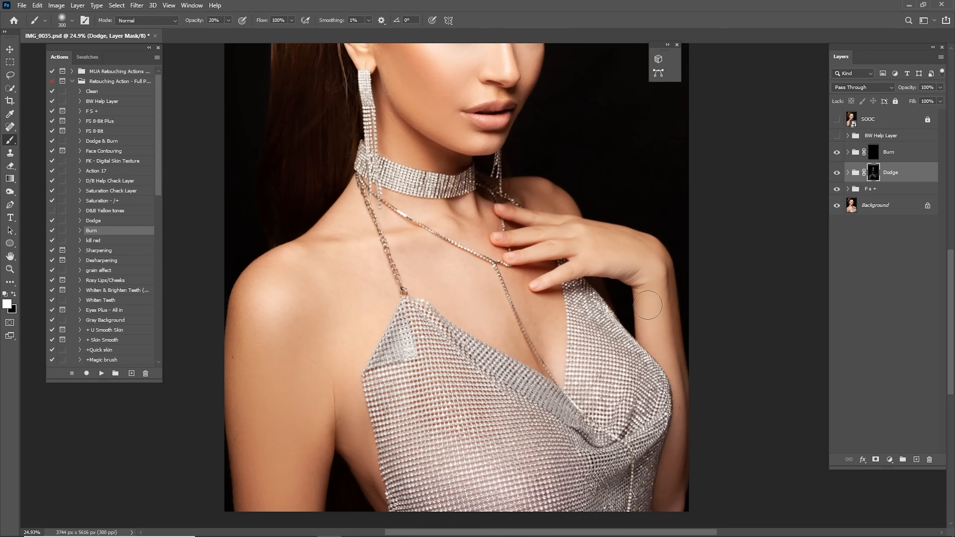
Brighten the body, choker and earring on the Dodge mask, varying the brush size down to 175 px.
{"action": "key", "text": "bracketright"}
{"action": "key", "text": "bracketright"}
{"action": "key", "text": "bracketright"}
{"action": "key", "text": "bracketright"}
{"action": "key", "text": "bracketleft"}
{"action": "key", "text": "bracketleft"}
{"action": "key", "text": "bracketright"}
{"action": "key", "text": "bracketright"}
{"action": "key", "text": "bracketleft"}
{"action": "key", "text": "bracketleft"}
{"action": "key", "text": "bracketleft"}
{"action": "key", "text": "bracketleft"}
{"action": "key", "text": "bracketleft"}
{"action": "scroll", "coordinate": [399, 183], "scroll_direction": "up", "scroll_amount": 5}
{"action": "key", "text": "bracketleft"}
{"action": "key", "text": "bracketleft"}
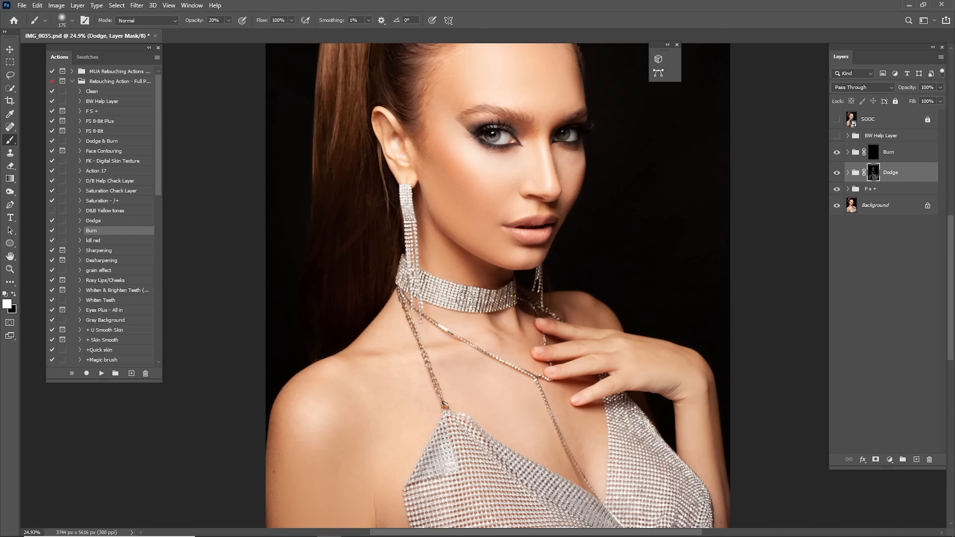
Compare the whole portrait with and without the finished Dodge painting.
{"action": "key", "text": "ctrl+0"}
{"action": "left_click", "coordinate": [839, 174]}
{"action": "left_click", "coordinate": [838, 173]}
{"action": "left_click", "coordinate": [839, 174]}
{"action": "left_click", "coordinate": [841, 173]}
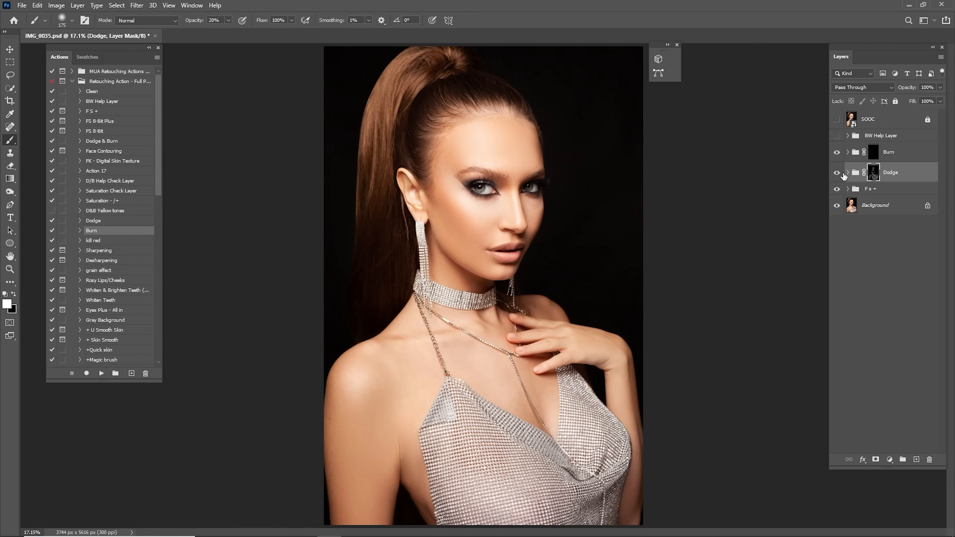
Soften the Dodge mask with a Gaussian Blur of 12 pixels and compare the image with and without the group.
{"action": "left_click", "coordinate": [873, 172], "text": "alt"}
{"action": "key", "text": "z"}
{"action": "left_click_drag", "start_coordinate": [472, 203], "coordinate": [543, 219]}
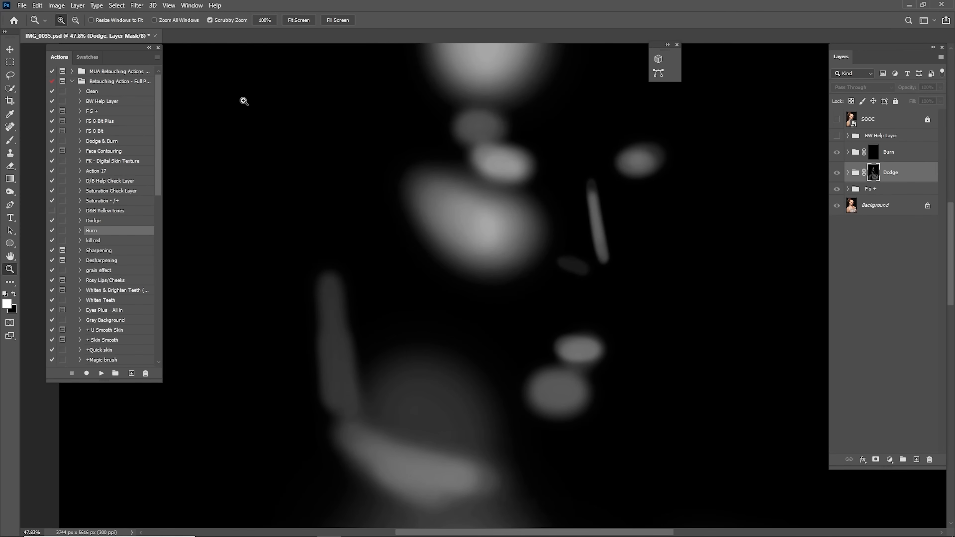
{"action": "left_click", "coordinate": [140, 5]}
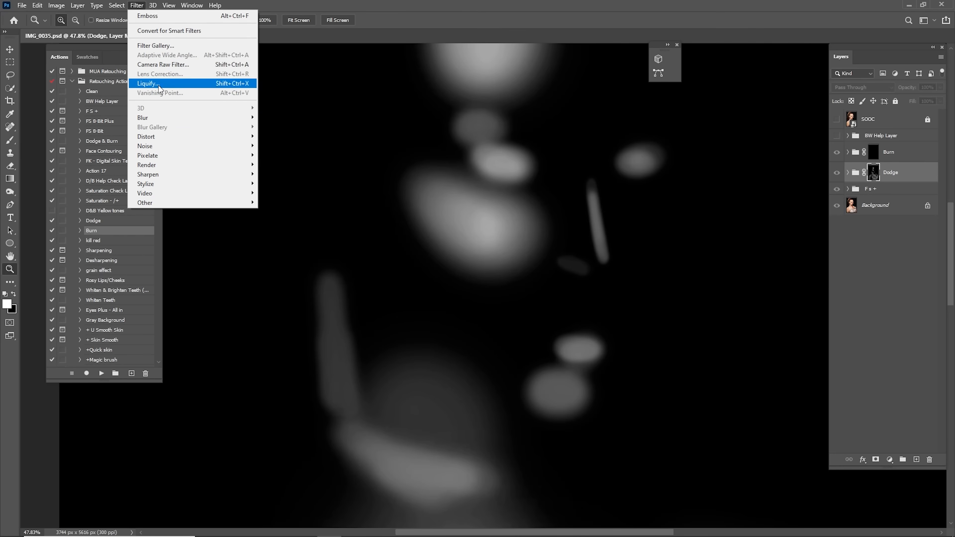
{"action": "mouse_move", "coordinate": [173, 121]}
{"action": "left_click", "coordinate": [274, 155]}
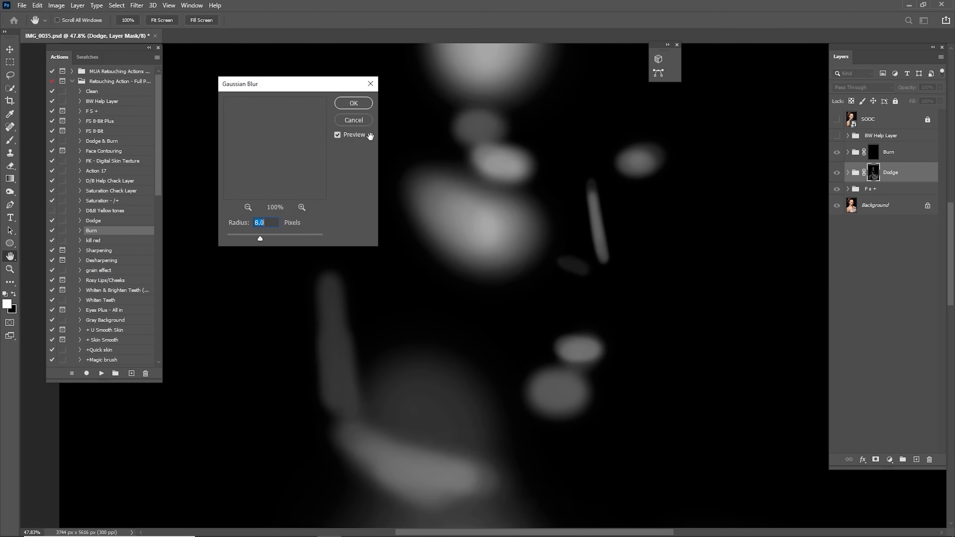
{"action": "type", "text": "12"}
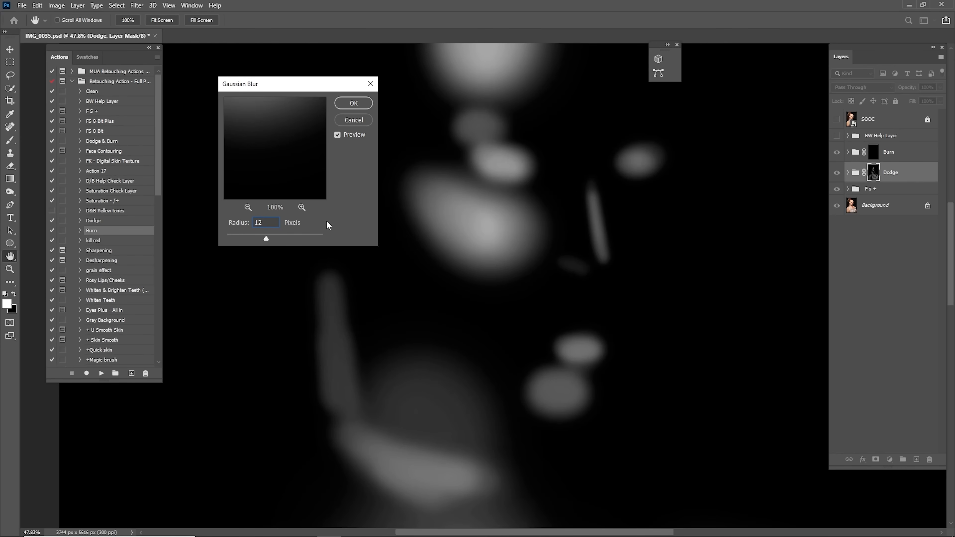
{"action": "key", "text": "Return"}
{"action": "key", "text": "z"}
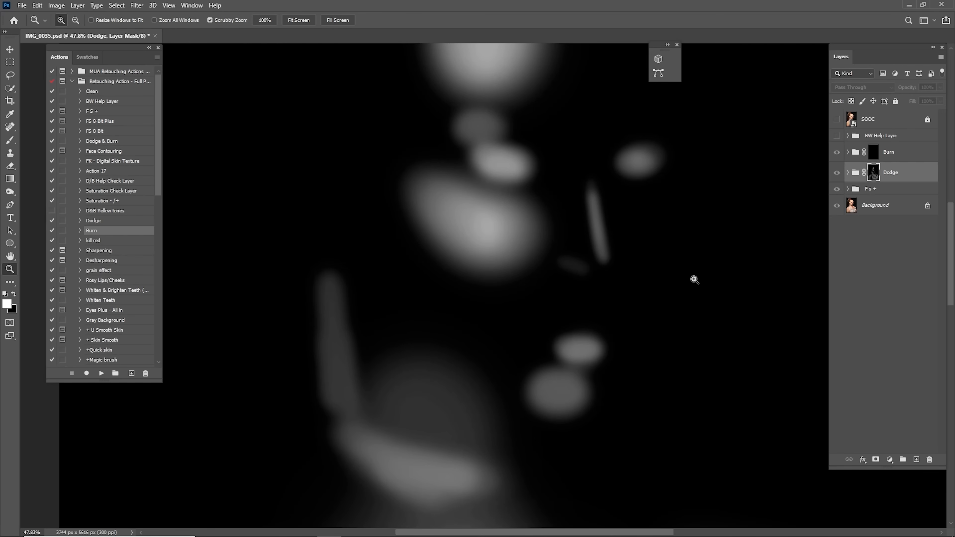
{"action": "left_click", "coordinate": [877, 173], "text": "alt"}
{"action": "left_click", "coordinate": [836, 174]}
{"action": "left_click", "coordinate": [836, 174]}
Darken the temple and outer cheek on the Burn mask with a white 250 px brush at 10% opacity.
{"action": "scroll", "coordinate": [720, 188], "scroll_direction": "up", "scroll_amount": 2}
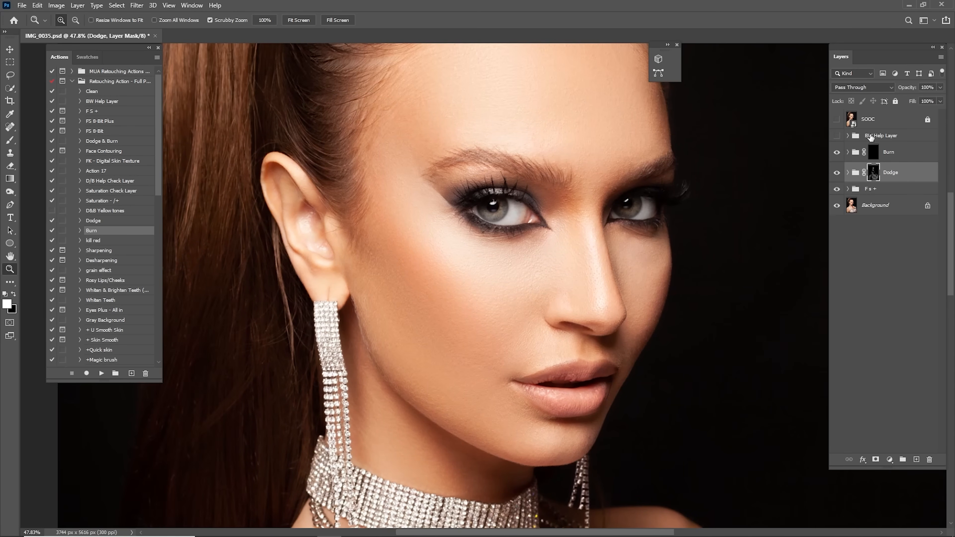
{"action": "left_click", "coordinate": [874, 154]}
{"action": "left_click_drag", "start_coordinate": [585, 192], "coordinate": [647, 221]}
{"action": "key", "text": "b"}
{"action": "key", "text": "shift+b"}
{"action": "scroll", "coordinate": [496, 267], "scroll_direction": "up", "scroll_amount": 1}
{"action": "mouse_move", "coordinate": [485, 327]}
{"action": "left_mouse_down"}
{"action": "mouse_move", "coordinate": [463, 305]}
{"action": "mouse_move", "coordinate": [452, 313]}
{"action": "mouse_move", "coordinate": [459, 334]}
{"action": "mouse_move", "coordinate": [461, 313]}
{"action": "left_mouse_up"}
{"action": "key", "text": "bracketright"}
{"action": "left_click_drag", "start_coordinate": [495, 368], "coordinate": [477, 340]}
{"action": "left_click_drag", "start_coordinate": [437, 282], "coordinate": [464, 350]}
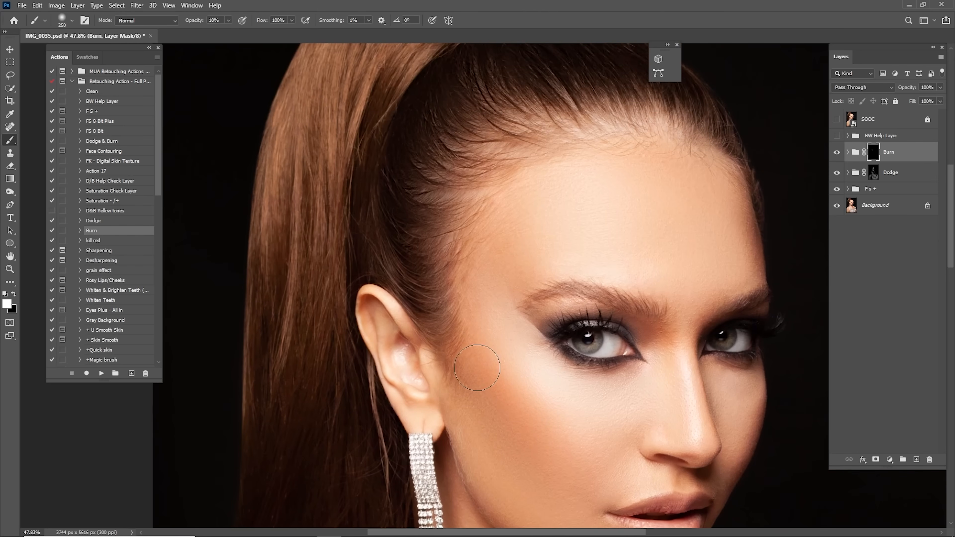
Darken the forehead along the hairline on the Burn mask at 20% brush opacity.
{"action": "key", "text": "2"}
{"action": "key", "text": "bracketright"}
{"action": "key", "text": "bracketright"}
{"action": "mouse_move", "coordinate": [448, 208]}
{"action": "left_mouse_down"}
{"action": "mouse_move", "coordinate": [469, 159]}
{"action": "mouse_move", "coordinate": [521, 150]}
{"action": "left_mouse_up"}
{"action": "mouse_move", "coordinate": [665, 125]}
{"action": "left_mouse_down"}
{"action": "mouse_move", "coordinate": [564, 126]}
{"action": "mouse_move", "coordinate": [418, 165]}
{"action": "mouse_move", "coordinate": [562, 141]}
{"action": "left_mouse_up"}
{"action": "key", "text": "bracketleft"}
{"action": "key", "text": "bracketleft"}
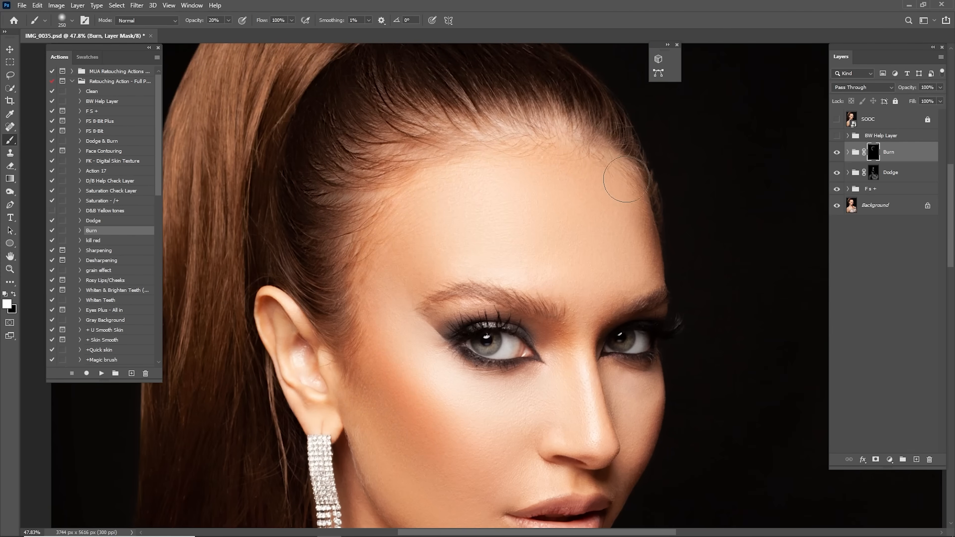
Shade the outer cheek with a 250 px brush, and the brows and nose with a 100 px brush, on the Burn mask.
{"action": "left_click_drag", "start_coordinate": [405, 331], "coordinate": [418, 191]}
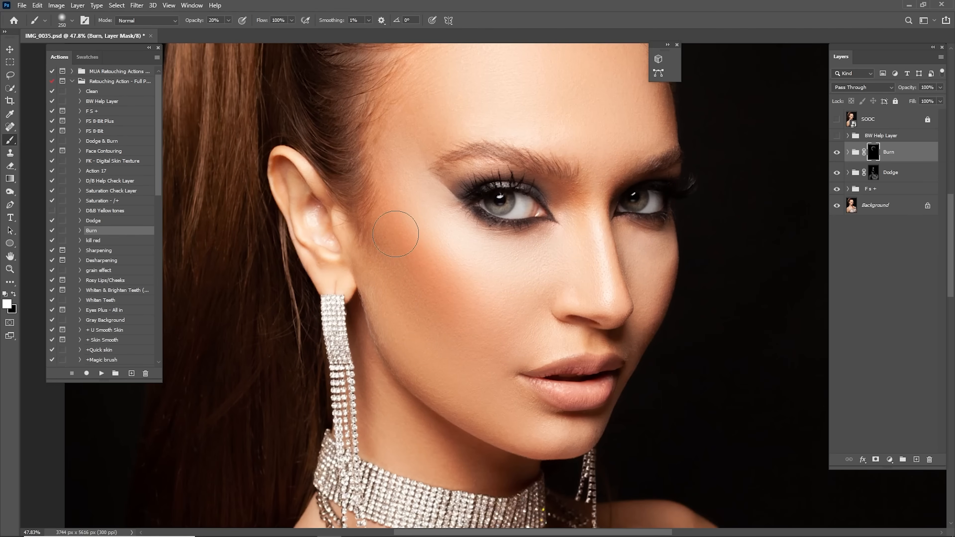
{"action": "left_click_drag", "start_coordinate": [503, 252], "coordinate": [443, 260]}
{"action": "key", "text": "bracketleft"}
{"action": "key", "text": "bracketleft"}
{"action": "key", "text": "bracketleft"}
{"action": "key", "text": "bracketleft"}
{"action": "key", "text": "bracketleft"}
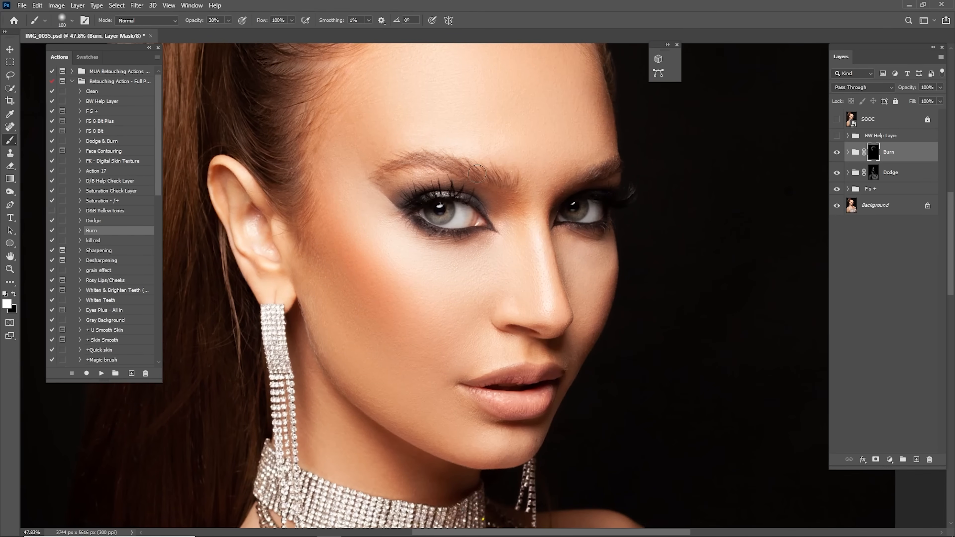
{"action": "key", "text": "bracketright"}
Shade the chin and jawline on the Burn mask with a brush enlarged to 200 px.
{"action": "mouse_move", "coordinate": [543, 336]}
{"action": "left_mouse_down"}
{"action": "mouse_move", "coordinate": [524, 311]}
{"action": "mouse_move", "coordinate": [514, 223]}
{"action": "left_mouse_up"}
{"action": "key", "text": "bracketright"}
{"action": "key", "text": "bracketright"}
{"action": "key", "text": "bracketright"}
{"action": "key", "text": "bracketright"}
{"action": "key", "text": "bracketright"}
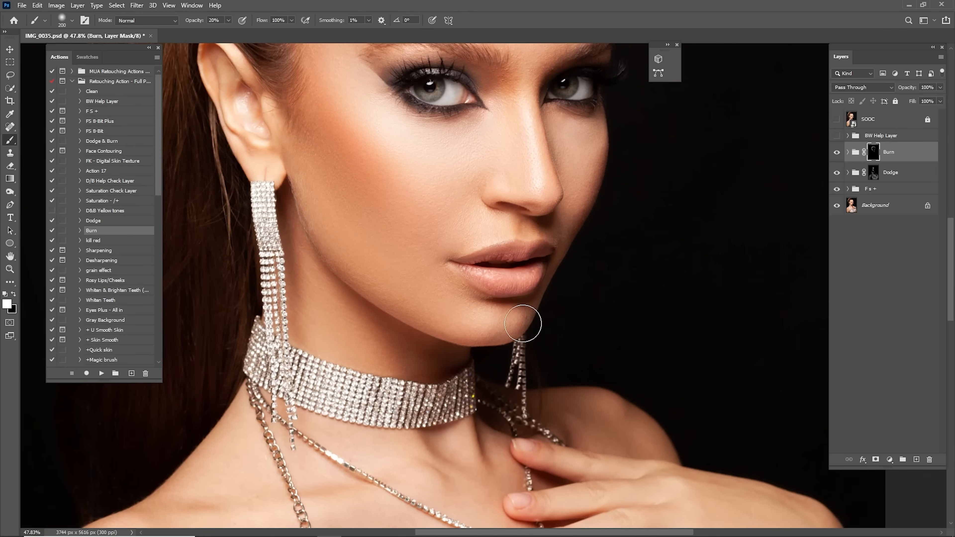
{"action": "left_click_drag", "start_coordinate": [389, 273], "coordinate": [476, 331]}
{"action": "left_click_drag", "start_coordinate": [411, 259], "coordinate": [469, 363]}
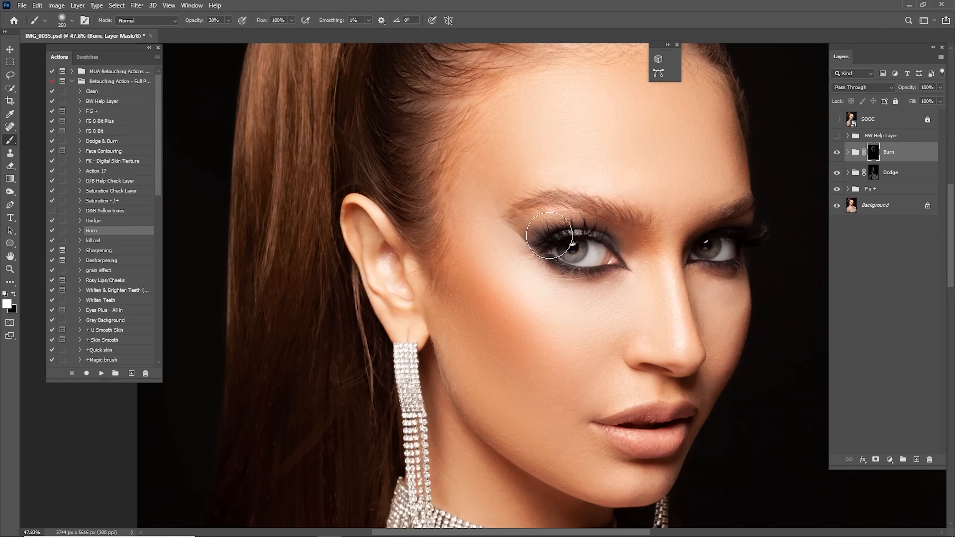
Darken the ponytail, chest, arm and dress shadows on the Burn mask with a brush enlarged to 500–600 px.
{"action": "key", "text": "ctrl+0"}
{"action": "key", "text": "bracketright"}
{"action": "key", "text": "bracketright"}
{"action": "key", "text": "bracketright"}
{"action": "key", "text": "bracketright"}
{"action": "key", "text": "bracketright"}
{"action": "key", "text": "bracketright"}
{"action": "key", "text": "bracketright"}
{"action": "key", "text": "bracketright"}
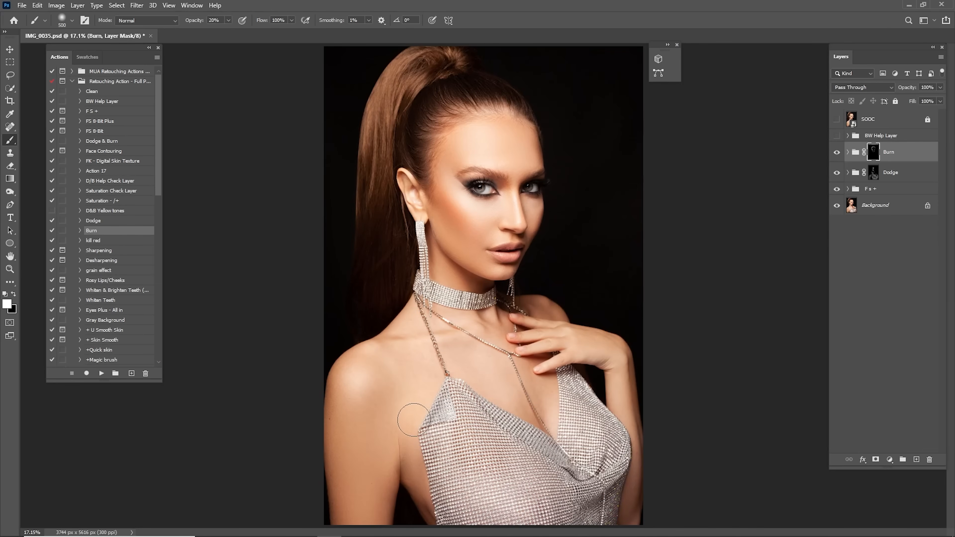
{"action": "key", "text": "bracketleft"}
{"action": "key", "text": "bracketright"}
Compare the portrait with and without the Burn group and inspect the adjustment layers inside it.
{"action": "left_click", "coordinate": [836, 155]}
{"action": "left_click", "coordinate": [837, 154]}
{"action": "left_click", "coordinate": [838, 154]}
{"action": "left_click", "coordinate": [838, 154]}
{"action": "left_click", "coordinate": [848, 153]}
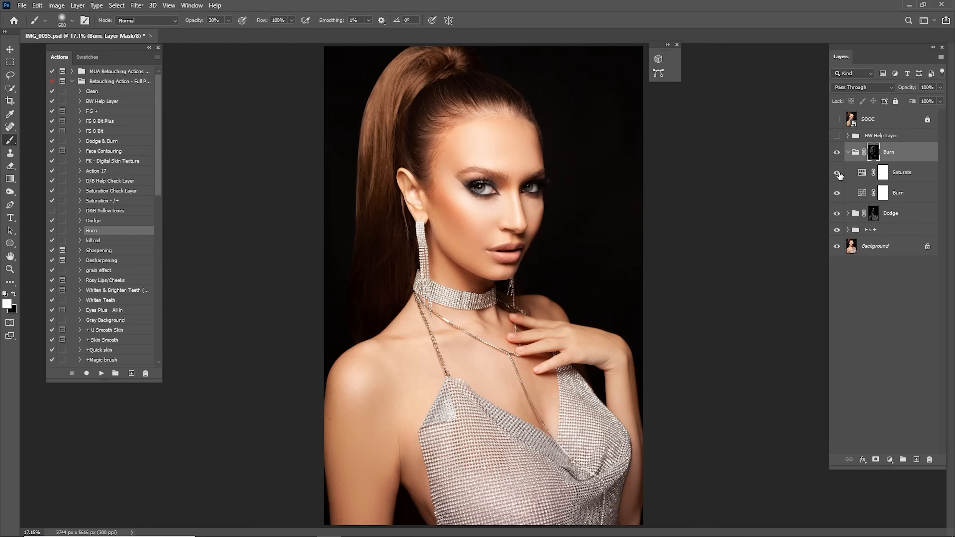
{"action": "left_click", "coordinate": [849, 153]}
Examine the Burn group's effect on the face up close by toggling its visibility.
{"action": "key", "text": "z"}
{"action": "left_click_drag", "start_coordinate": [469, 201], "coordinate": [515, 225]}
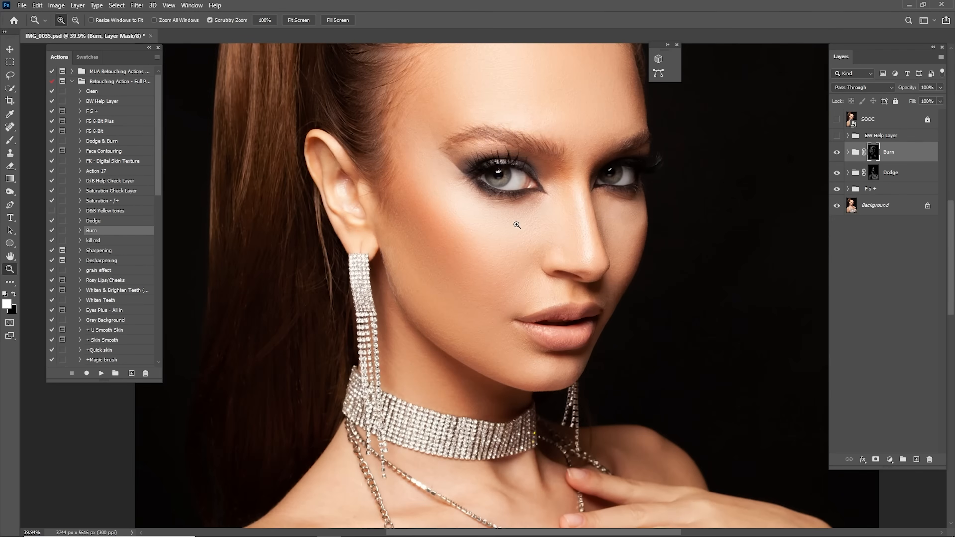
{"action": "left_click", "coordinate": [837, 152]}
{"action": "left_click", "coordinate": [836, 153]}
{"action": "left_click_drag", "start_coordinate": [558, 194], "coordinate": [589, 307]}
{"action": "left_click", "coordinate": [837, 152]}
{"action": "left_click", "coordinate": [836, 153]}
{"action": "key", "text": "ctrl+0"}
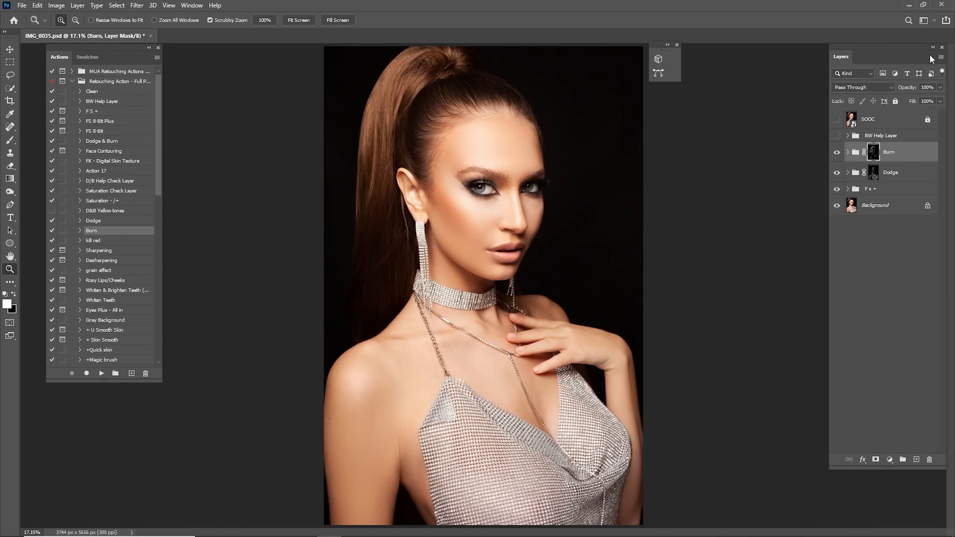
Soften the Burn group's mask with a Gaussian Blur and return to the normal image view.
{"action": "left_click", "coordinate": [873, 152], "text": "alt"}
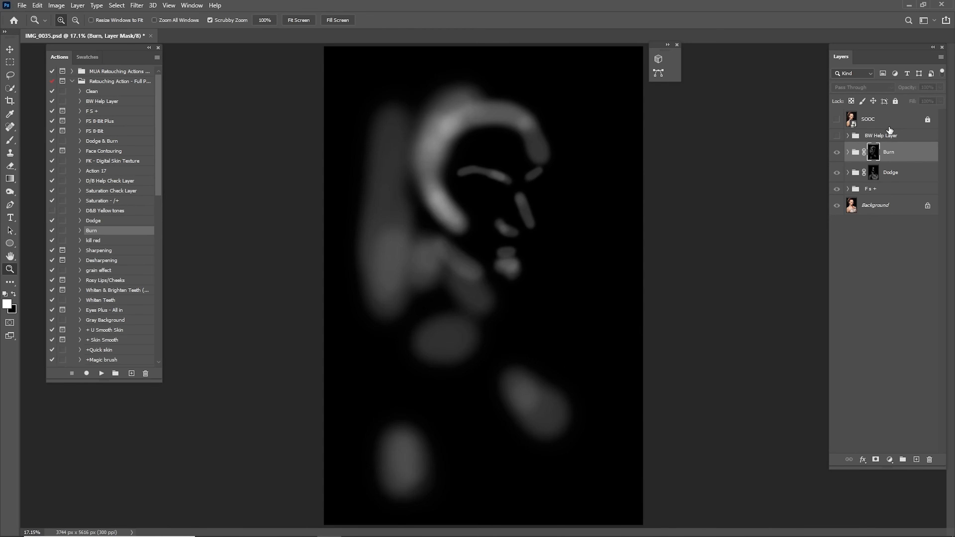
{"action": "left_click", "coordinate": [136, 6]}
{"action": "mouse_move", "coordinate": [196, 118]}
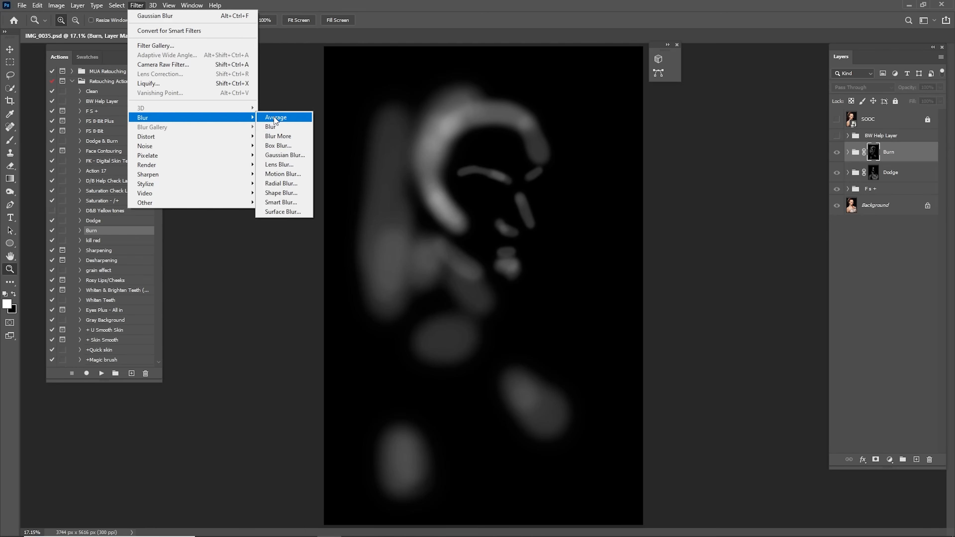
{"action": "left_click", "coordinate": [291, 160]}
{"action": "key", "text": "Return"}
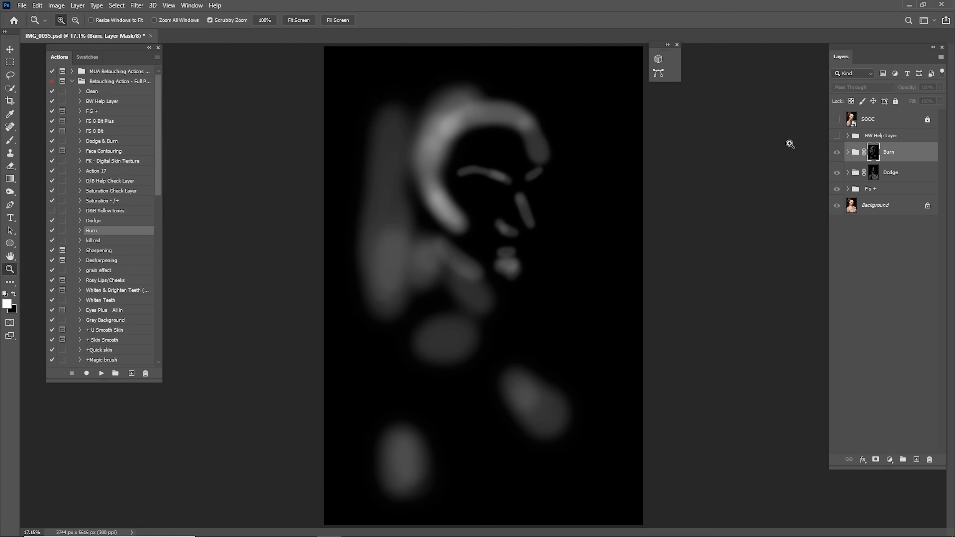
{"action": "left_click", "coordinate": [872, 158], "text": "alt"}
Compare the portrait with and without the blurred Burn shading.
{"action": "left_click", "coordinate": [836, 154]}
{"action": "left_click", "coordinate": [837, 153]}
{"action": "left_click", "coordinate": [837, 154]}
{"action": "left_click", "coordinate": [837, 154]}
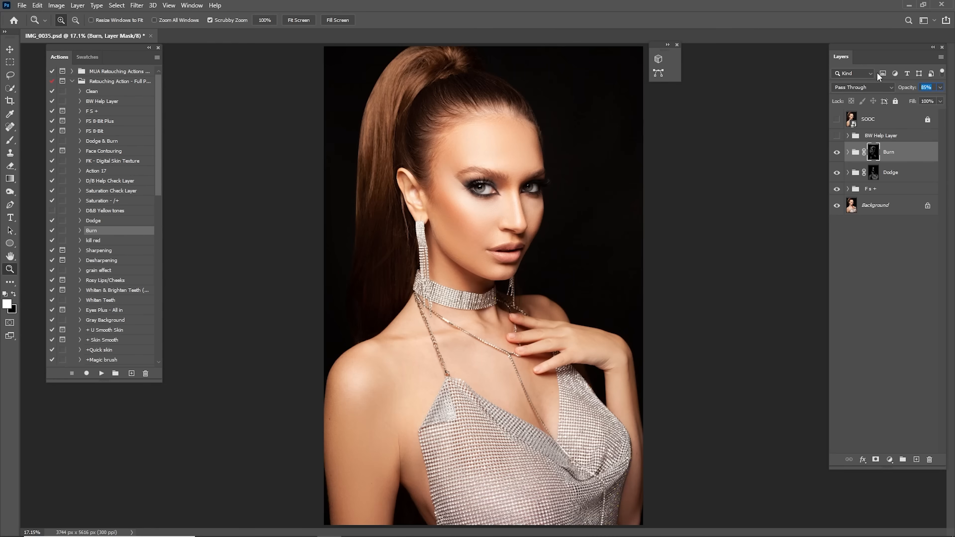
Set the Burn group's opacity to 80% and compare the retouch with the original by toggling the SOOC layer's visibility.
{"action": "type", "text": "80"}
{"action": "key", "text": "Return"}
{"action": "left_click", "coordinate": [837, 119]}
{"action": "left_click", "coordinate": [837, 119]}
{"action": "left_click", "coordinate": [838, 120]}
{"action": "left_click", "coordinate": [838, 120]}
{"action": "left_click", "coordinate": [840, 121]}
{"action": "left_click", "coordinate": [840, 122]}
{"action": "left_click", "coordinate": [839, 120]}
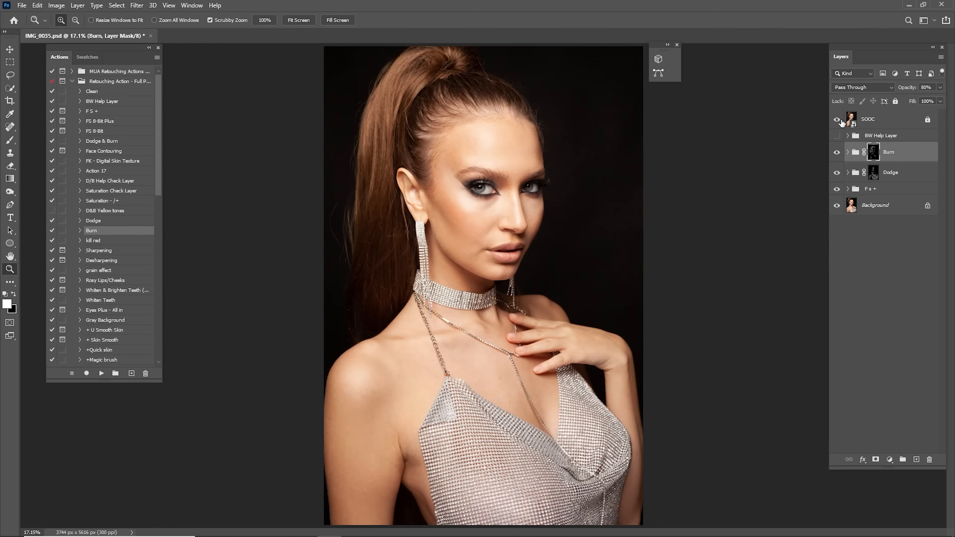
{"action": "left_click", "coordinate": [838, 121]}
Delete the BW Help Layer group.
{"action": "left_click", "coordinate": [878, 136]}
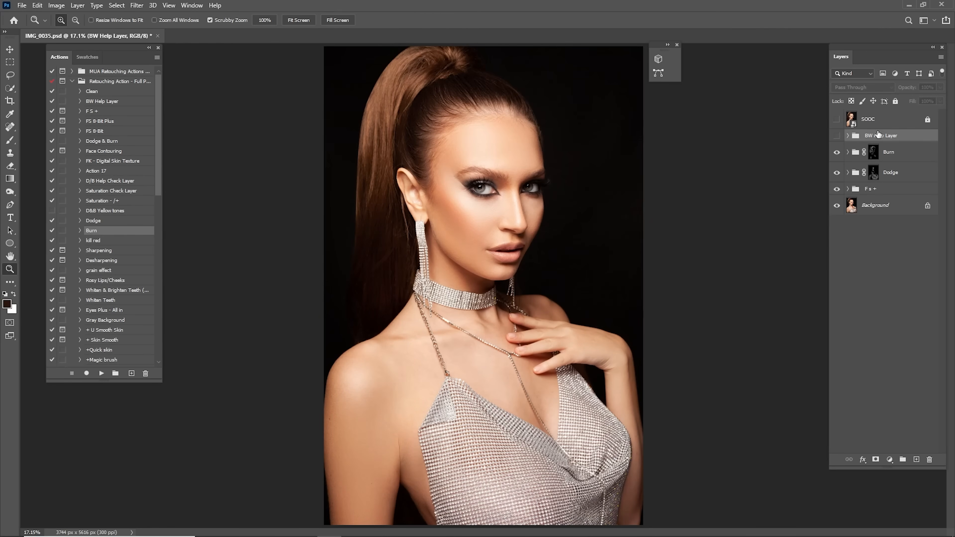
{"action": "key", "text": "Delete"}
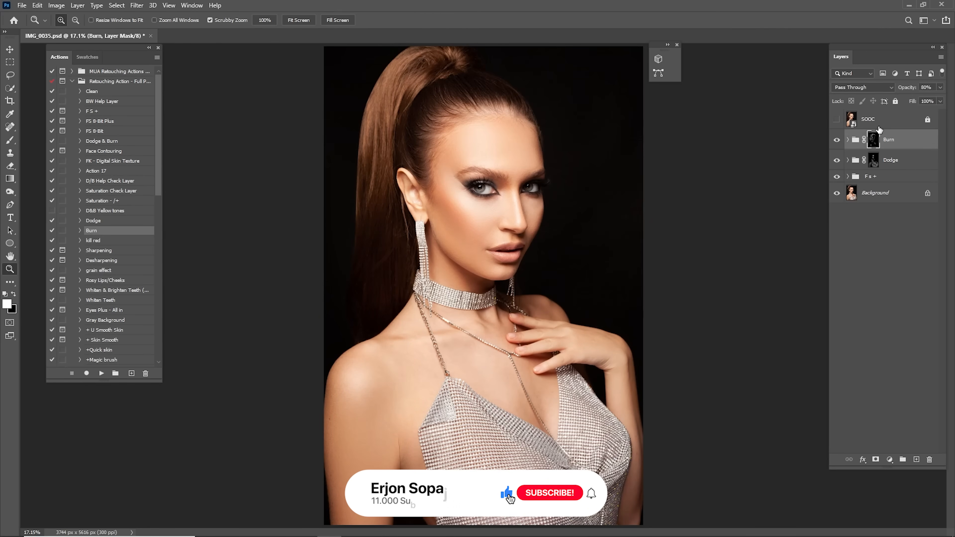
Run the Eyes Plus - All in action from the retouching set, accepting its prompts.
{"action": "left_click_drag", "start_coordinate": [481, 198], "coordinate": [557, 225]}
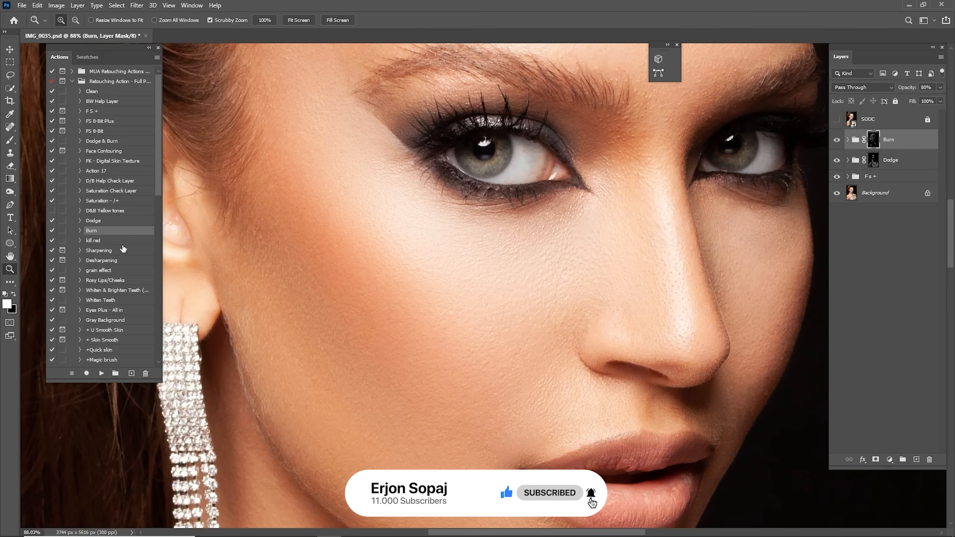
{"action": "left_click", "coordinate": [110, 310]}
{"action": "left_click", "coordinate": [101, 374]}
{"action": "key", "text": "Return"}
{"action": "key", "text": "Return"}
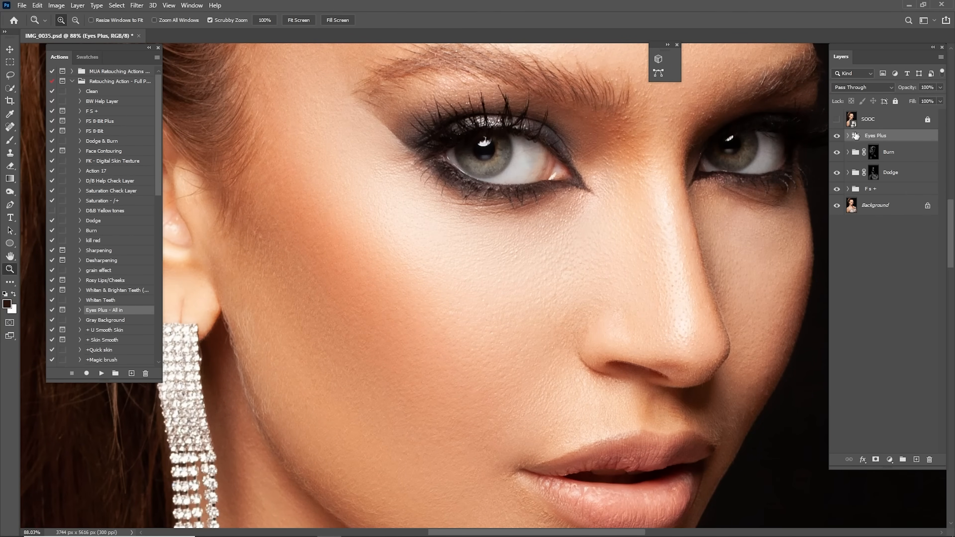
Expand the Eyes Plus group and paint white on the Remove Veins mask over the nearer eye's white with a small soft brush.
{"action": "left_click", "coordinate": [848, 136]}
{"action": "left_click", "coordinate": [882, 233]}
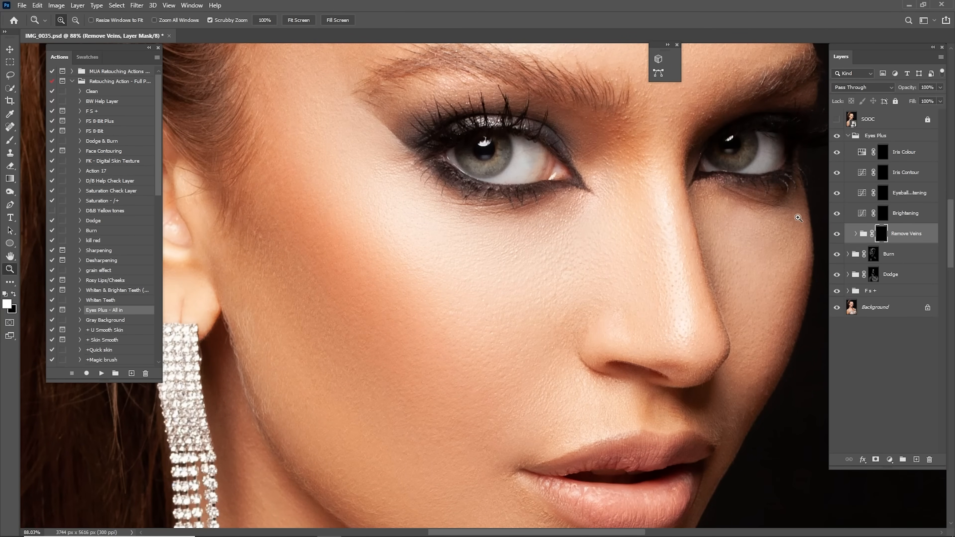
{"action": "left_click_drag", "start_coordinate": [500, 184], "coordinate": [535, 191]}
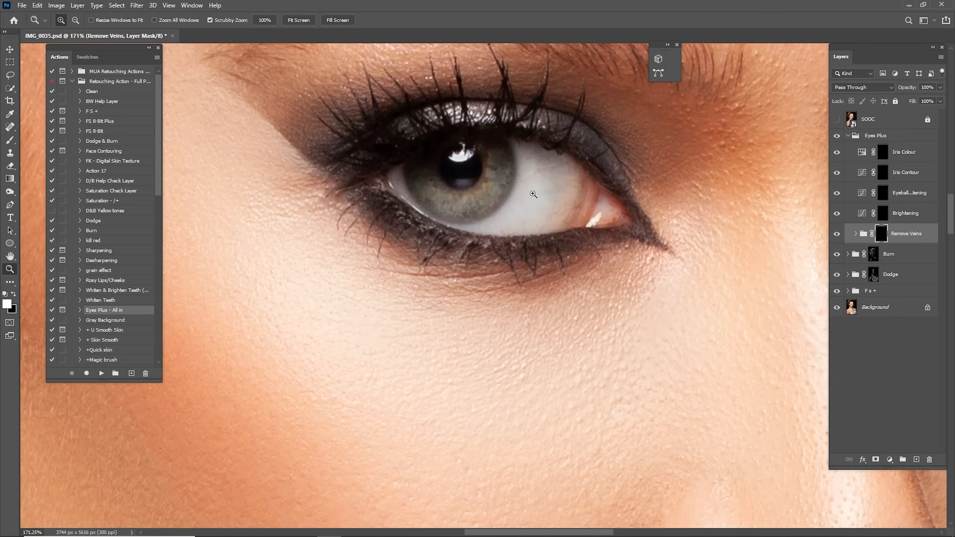
{"action": "key", "text": "b"}
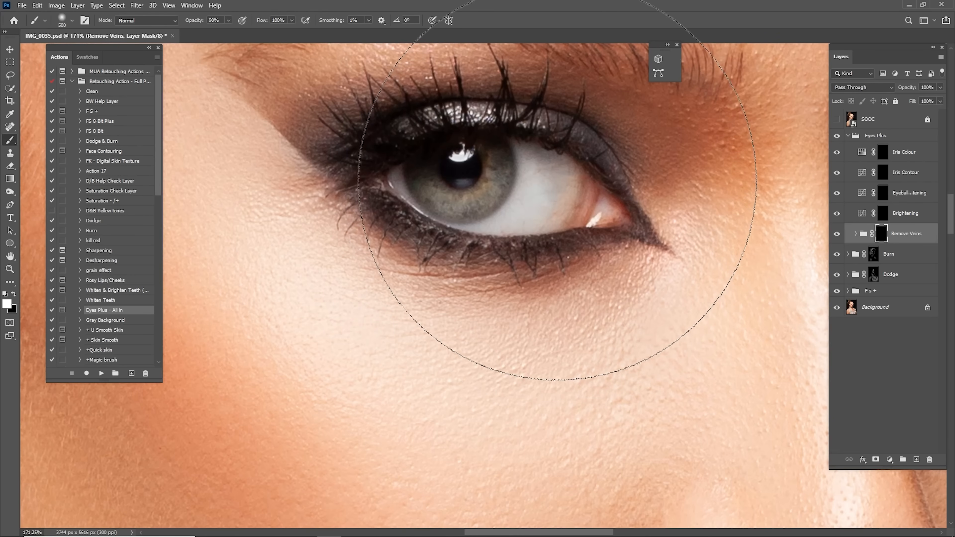
{"action": "key", "text": "bracketleft"}
{"action": "key", "text": "bracketleft"}
{"action": "key", "text": "bracketleft"}
{"action": "key", "text": "bracketleft"}
{"action": "key", "text": "bracketleft"}
{"action": "key", "text": "bracketleft"}
{"action": "key", "text": "bracketleft"}
{"action": "key", "text": "bracketleft"}
{"action": "key", "text": "bracketleft"}
{"action": "key", "text": "bracketleft"}
{"action": "key", "text": "bracketleft"}
{"action": "key", "text": "bracketleft"}
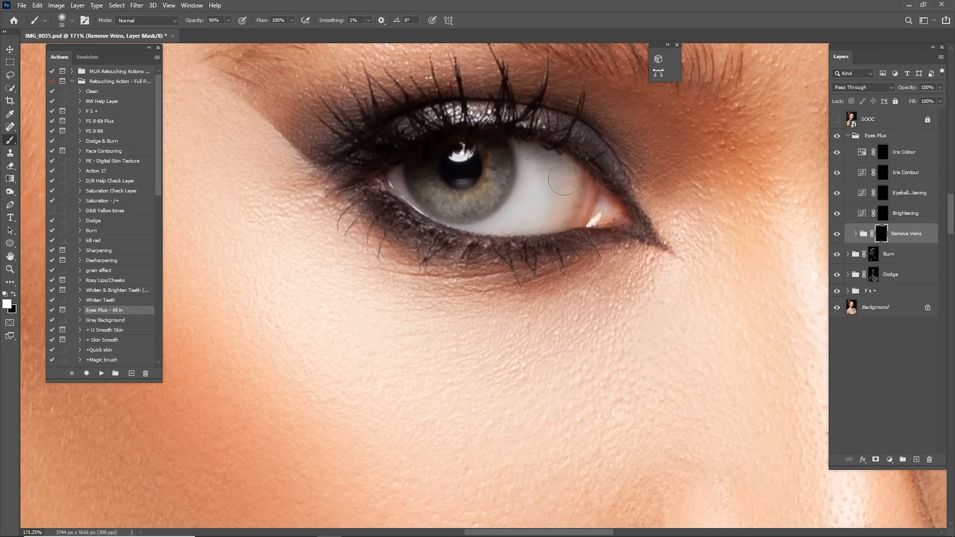
{"action": "key", "text": "bracketleft"}
{"action": "key", "text": "bracketleft"}
{"action": "key", "text": "bracketleft"}
Paint the Remove Veins mask over the farther eye's white, touch up the nearer eye, and set the group's opacity to 45%.
{"action": "mouse_move", "coordinate": [644, 181]}
{"action": "left_mouse_down"}
{"action": "mouse_move", "coordinate": [313, 188]}
{"action": "mouse_move", "coordinate": [243, 204]}
{"action": "left_mouse_up"}
{"action": "key", "text": "bracketright"}
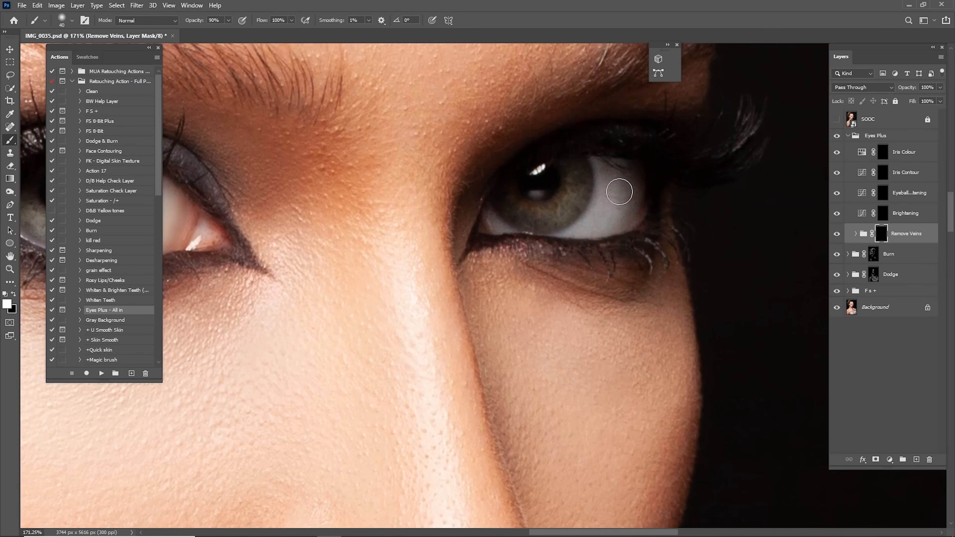
{"action": "key", "text": "bracketleft"}
{"action": "mouse_move", "coordinate": [215, 230]}
{"action": "left_mouse_down"}
{"action": "mouse_move", "coordinate": [619, 199]}
{"action": "mouse_move", "coordinate": [639, 209]}
{"action": "mouse_move", "coordinate": [533, 191]}
{"action": "left_mouse_up"}
{"action": "key", "text": "bracketleft"}
{"action": "key", "text": "bracketright"}
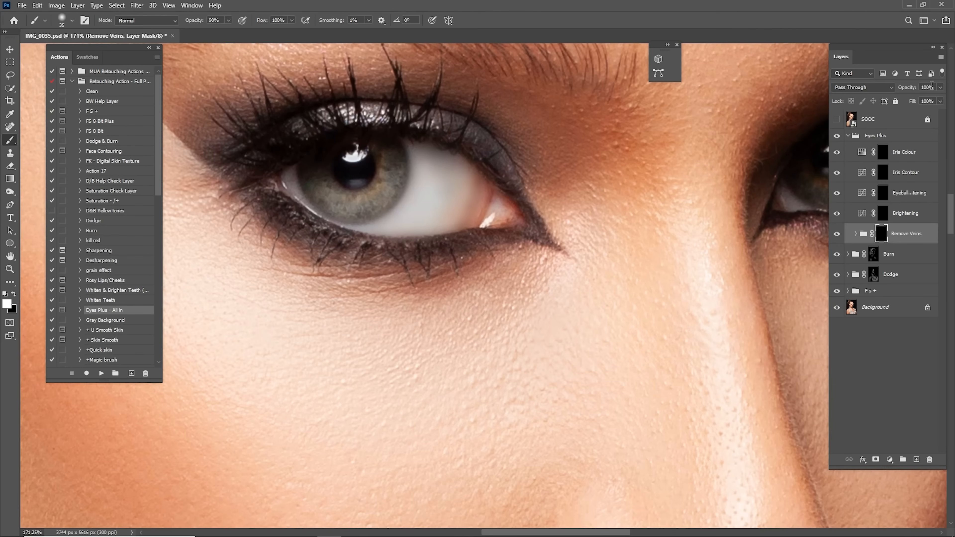
{"action": "type", "text": "45"}
{"action": "key", "text": "Return"}
Paint white on the Brightening layer's mask over the nearer eye's white, reducing the brush for the narrow areas.
{"action": "left_click", "coordinate": [887, 219]}
{"action": "key", "text": "bracketright"}
{"action": "key", "text": "bracketright"}
{"action": "mouse_move", "coordinate": [456, 191]}
{"action": "left_mouse_down"}
{"action": "mouse_move", "coordinate": [452, 214]}
{"action": "mouse_move", "coordinate": [443, 188]}
{"action": "mouse_move", "coordinate": [417, 212]}
{"action": "mouse_move", "coordinate": [450, 213]}
{"action": "mouse_move", "coordinate": [447, 176]}
{"action": "mouse_move", "coordinate": [431, 155]}
{"action": "left_mouse_up"}
{"action": "key", "text": "bracketleft"}
{"action": "key", "text": "bracketleft"}
{"action": "key", "text": "bracketleft"}
{"action": "key", "text": "bracketleft"}
{"action": "key", "text": "bracketleft"}
{"action": "key", "text": "bracketleft"}
Paint white on the Brightening mask over the farther eye's white with a 15 to 30 px brush.
{"action": "scroll", "coordinate": [635, 203], "scroll_direction": "right", "scroll_amount": 5}
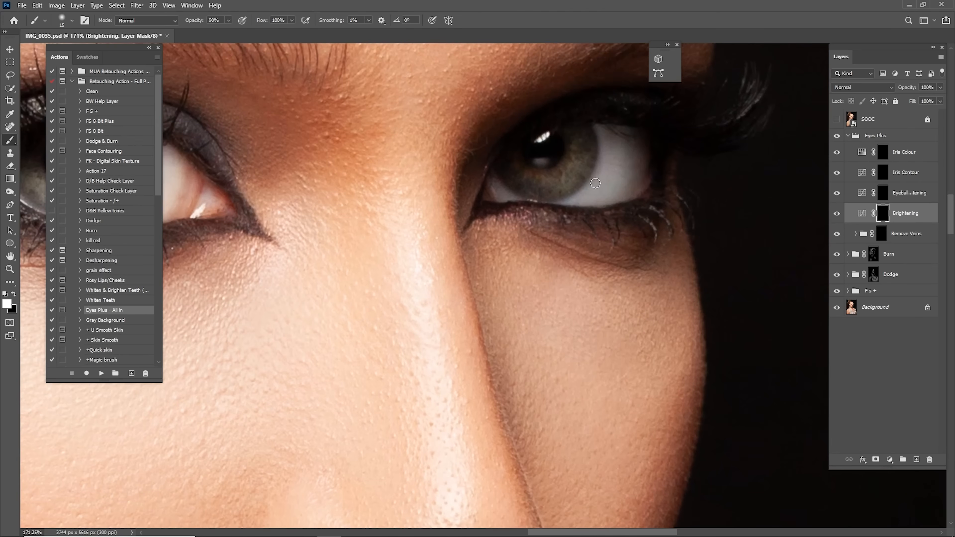
{"action": "key", "text": "bracketright"}
{"action": "key", "text": "bracketright"}
{"action": "mouse_move", "coordinate": [611, 175]}
{"action": "left_mouse_down"}
{"action": "mouse_move", "coordinate": [590, 196]}
{"action": "mouse_move", "coordinate": [635, 166]}
{"action": "mouse_move", "coordinate": [617, 128]}
{"action": "mouse_move", "coordinate": [608, 177]}
{"action": "left_mouse_up"}
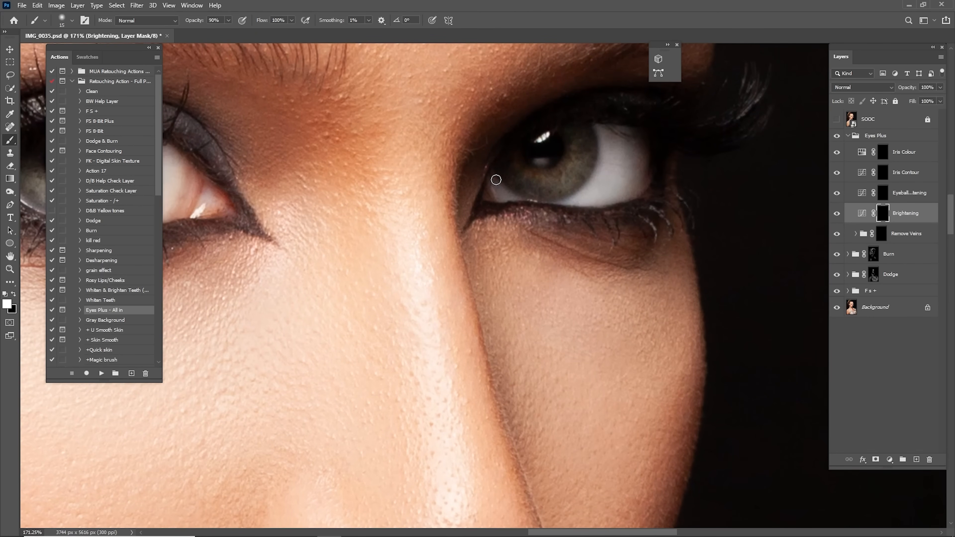
{"action": "key", "text": "bracketright"}
{"action": "key", "text": "bracketright"}
{"action": "key", "text": "bracketright"}
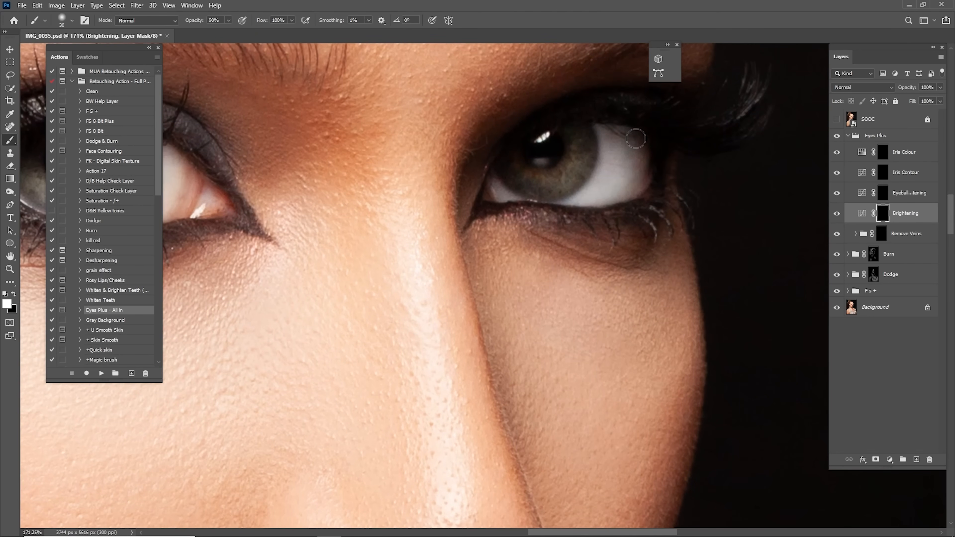
Toggle the Brightening layer's visibility to compare both eyes with and without the effect.
{"action": "scroll", "coordinate": [639, 151], "scroll_direction": "left", "scroll_amount": 5}
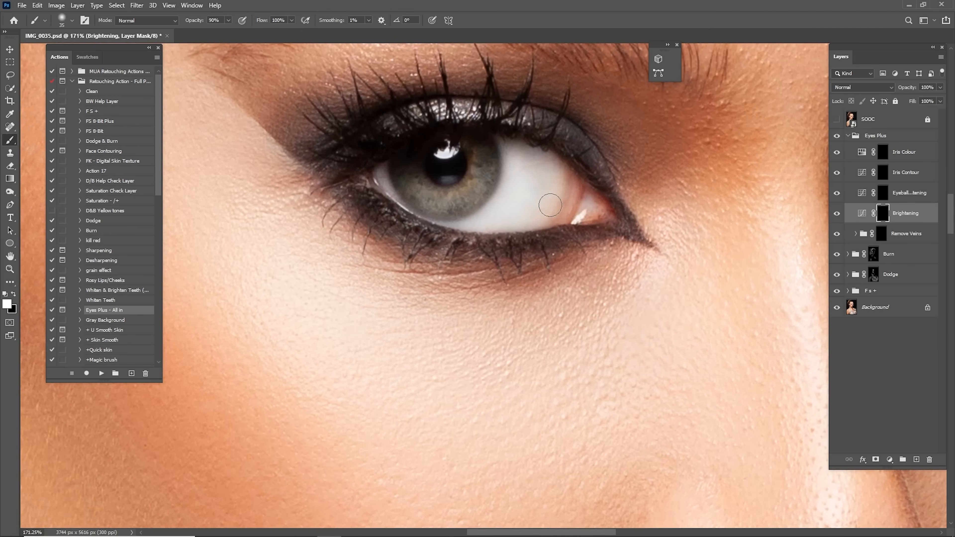
{"action": "key", "text": "ctrl+space"}
{"action": "mouse_move", "coordinate": [661, 186]}
{"action": "left_mouse_down"}
{"action": "mouse_move", "coordinate": [627, 199]}
{"action": "mouse_move", "coordinate": [662, 201]}
{"action": "left_mouse_up"}
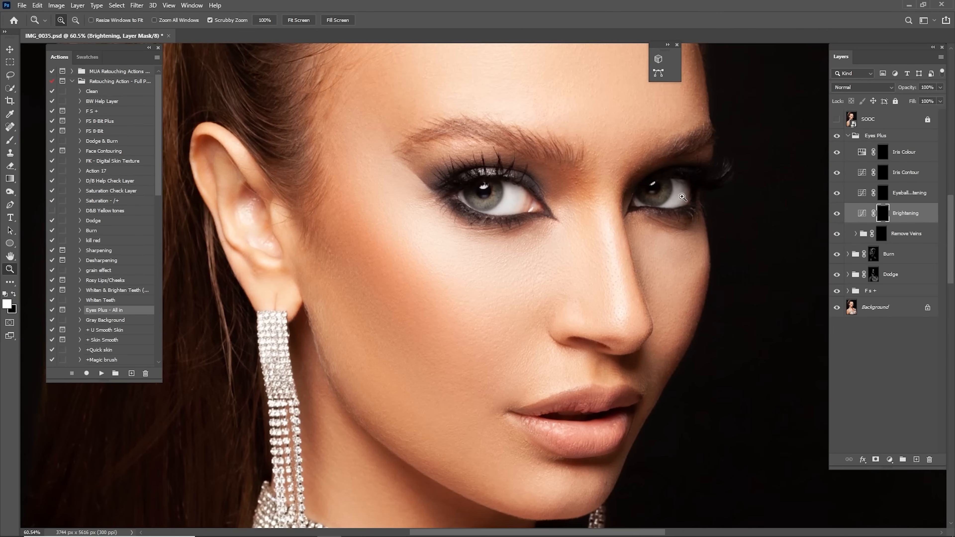
{"action": "left_click", "coordinate": [836, 215]}
{"action": "left_click", "coordinate": [836, 216]}
{"action": "left_click", "coordinate": [838, 216]}
Set the Brightening layer's opacity to 22% and compare the nearer eye with the layer hidden and shown.
{"action": "left_click_drag", "start_coordinate": [612, 213], "coordinate": [620, 246]}
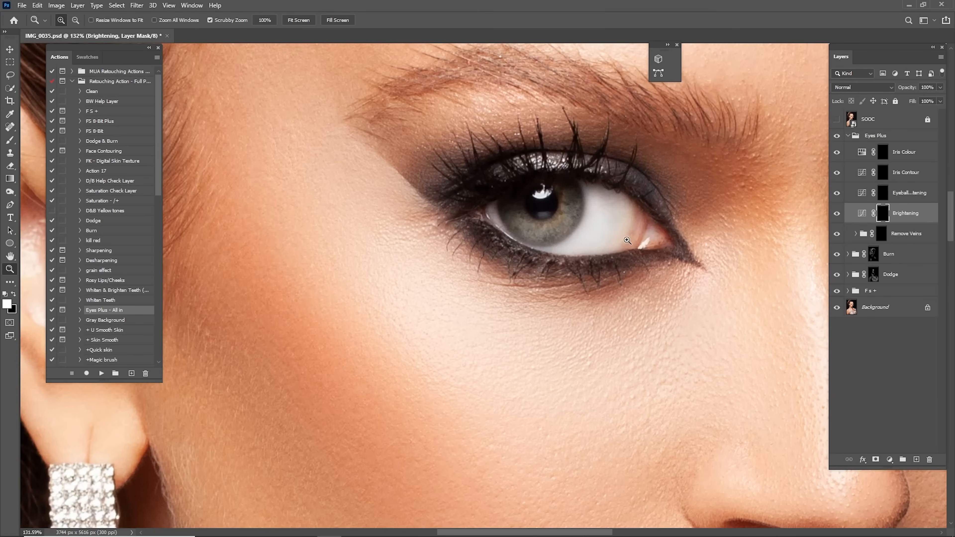
{"action": "left_click_drag", "start_coordinate": [693, 205], "coordinate": [599, 192]}
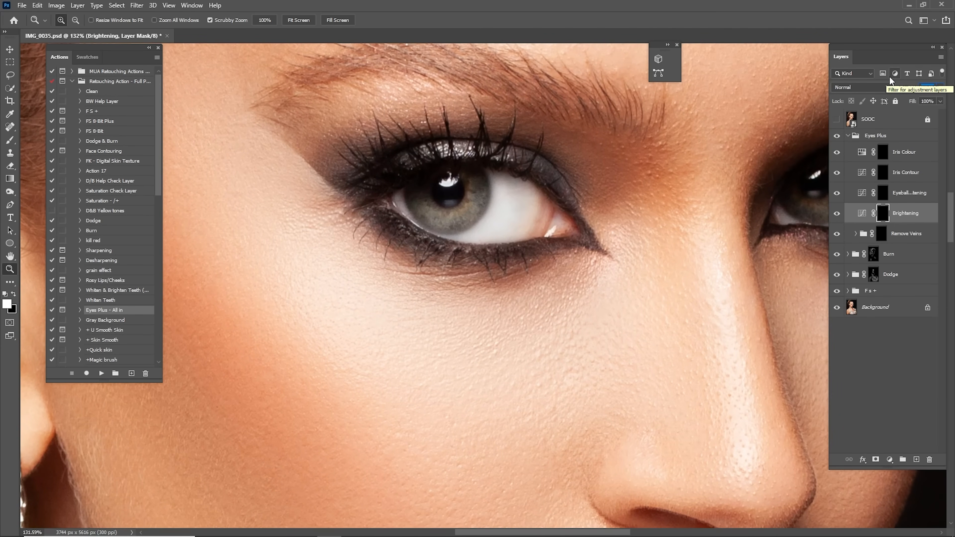
{"action": "type", "text": "22"}
{"action": "key", "text": "Return"}
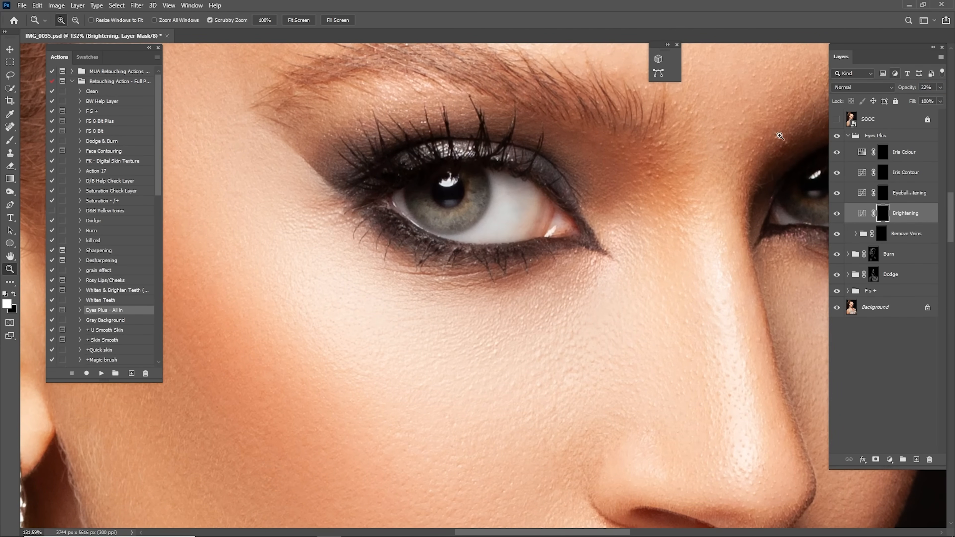
{"action": "left_click", "coordinate": [836, 214]}
{"action": "left_click", "coordinate": [838, 213]}
{"action": "left_click", "coordinate": [840, 213]}
{"action": "left_click", "coordinate": [840, 214]}
{"action": "left_click", "coordinate": [841, 213]}
{"action": "left_click", "coordinate": [841, 215]}
Paint white on the Eyeball Brightening mask over both irises with a 25 to 30 px brush at 100% opacity.
{"action": "left_click", "coordinate": [886, 197]}
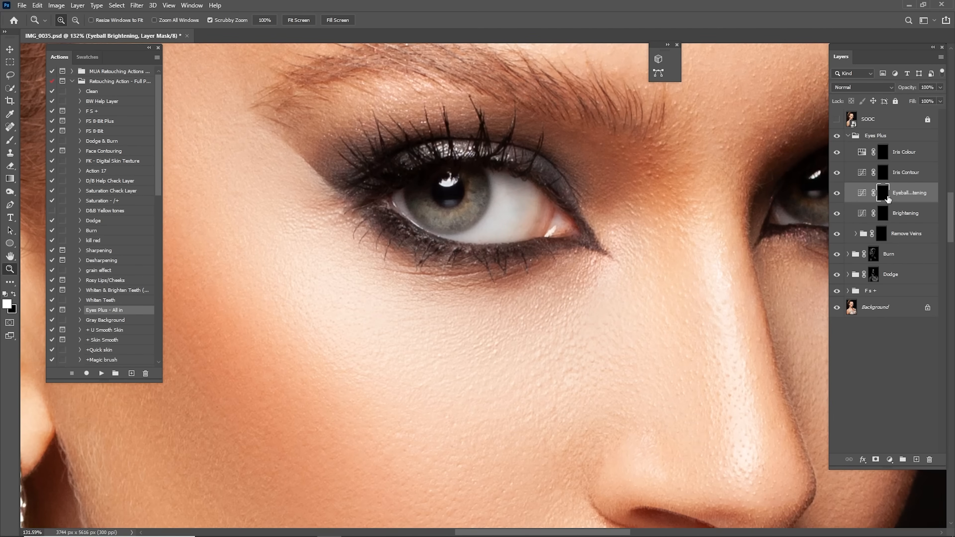
{"action": "mouse_move", "coordinate": [475, 195]}
{"action": "left_mouse_down"}
{"action": "mouse_move", "coordinate": [500, 196]}
{"action": "mouse_move", "coordinate": [476, 211]}
{"action": "mouse_move", "coordinate": [555, 171]}
{"action": "left_mouse_up"}
{"action": "key", "text": "b"}
{"action": "key", "text": "bracketleft"}
{"action": "mouse_move", "coordinate": [695, 190]}
{"action": "left_mouse_down"}
{"action": "mouse_move", "coordinate": [392, 201]}
{"action": "mouse_move", "coordinate": [71, 241]}
{"action": "left_mouse_up"}
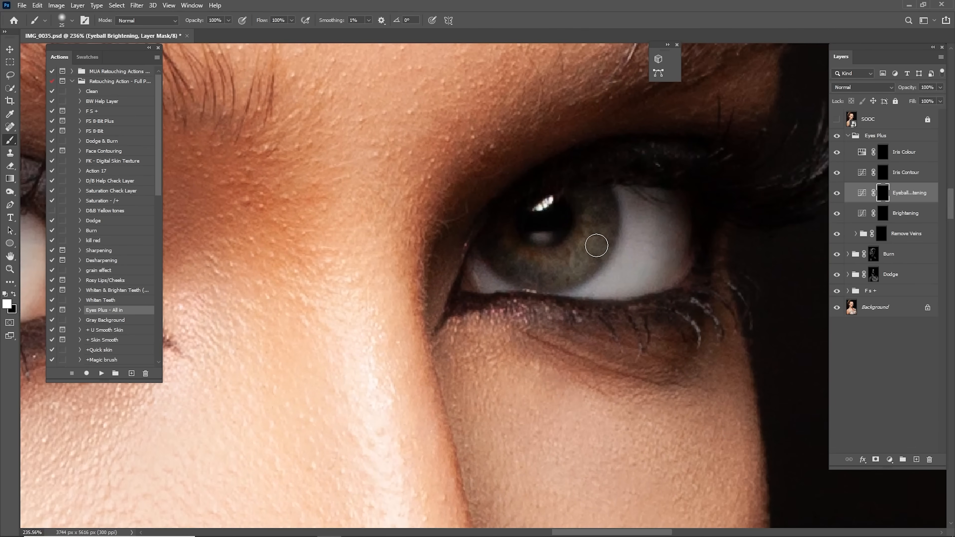
{"action": "left_click_drag", "start_coordinate": [521, 249], "coordinate": [588, 217]}
{"action": "key", "text": "bracketright"}
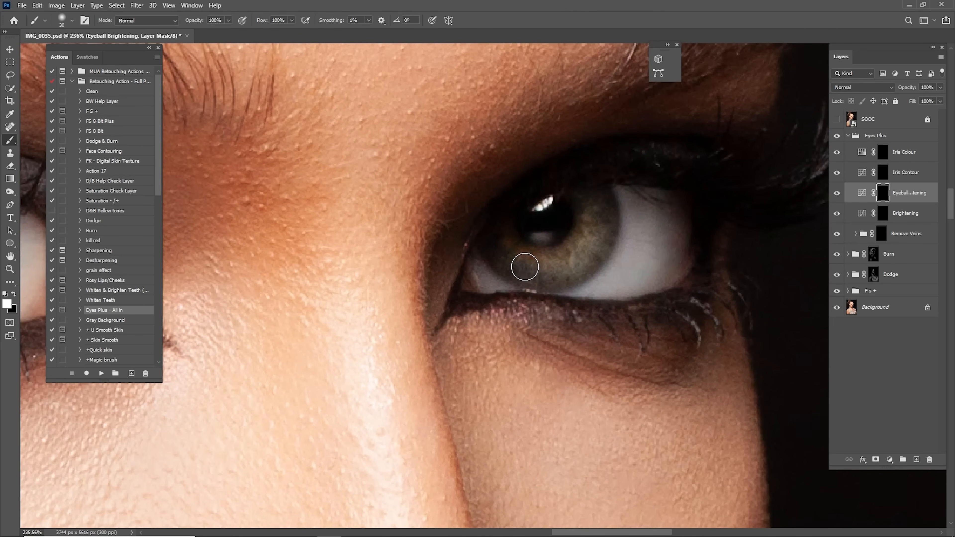
Compare the full portrait with and without the Eyeball Brightening layer and set that layer's opacity to 85%.
{"action": "key", "text": "ctrl+0"}
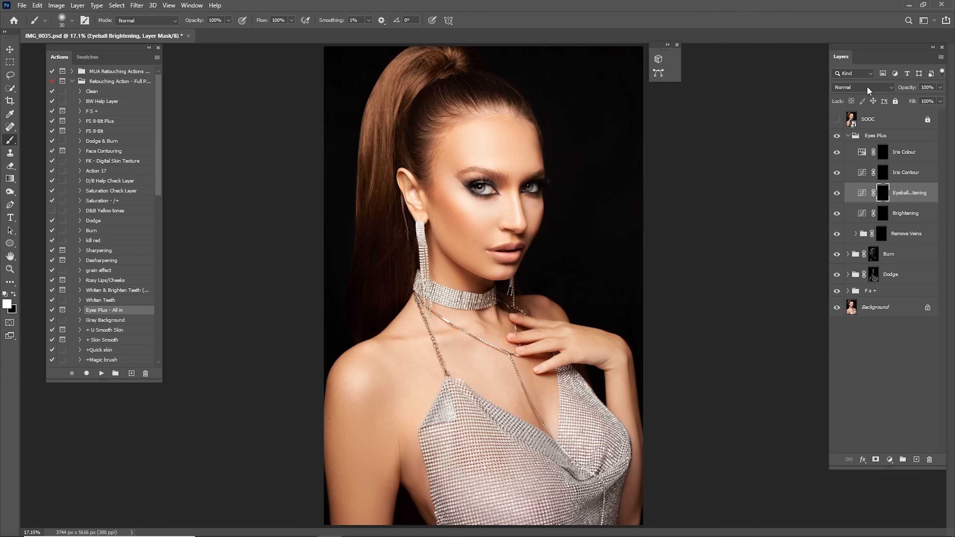
{"action": "left_click", "coordinate": [847, 200]}
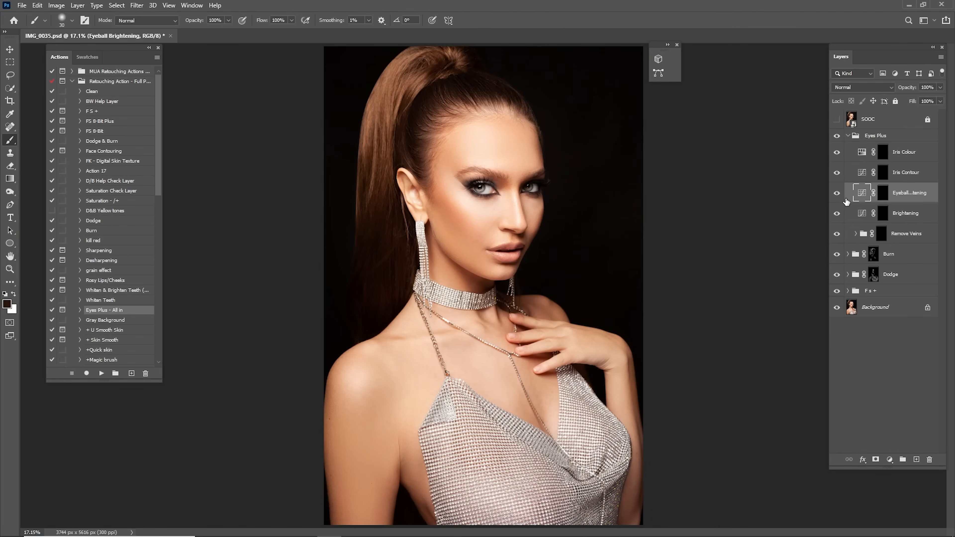
{"action": "left_click", "coordinate": [837, 193]}
{"action": "left_click", "coordinate": [838, 193]}
{"action": "type", "text": "85"}
{"action": "key", "text": "Return"}
Paint white on the Iris Contour mask around the nearer eye's iris edge with a 25 to 30 px brush.
{"action": "left_click", "coordinate": [881, 172]}
{"action": "key", "text": "d"}
{"action": "key", "text": "z"}
{"action": "left_click_drag", "start_coordinate": [540, 235], "coordinate": [560, 216]}
{"action": "key", "text": "b"}
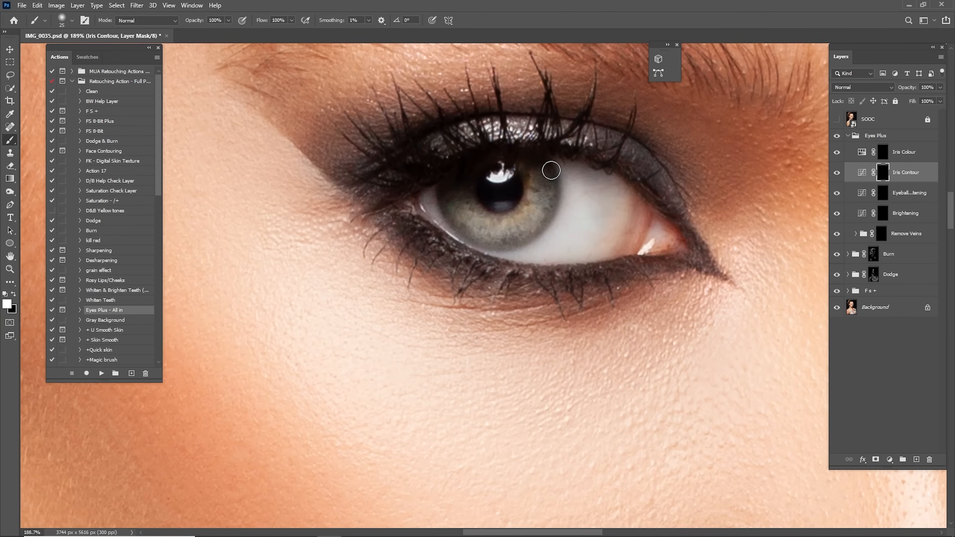
{"action": "key", "text": "bracketright"}
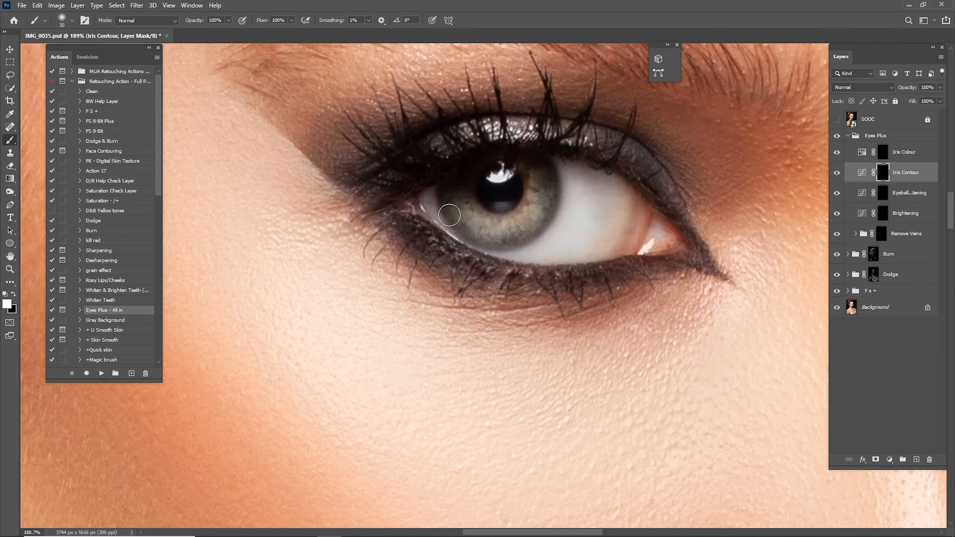
Paint the Iris Contour mask around the farther eye's iris edge and return to the nearer eye.
{"action": "left_click_drag", "start_coordinate": [807, 183], "coordinate": [284, 191]}
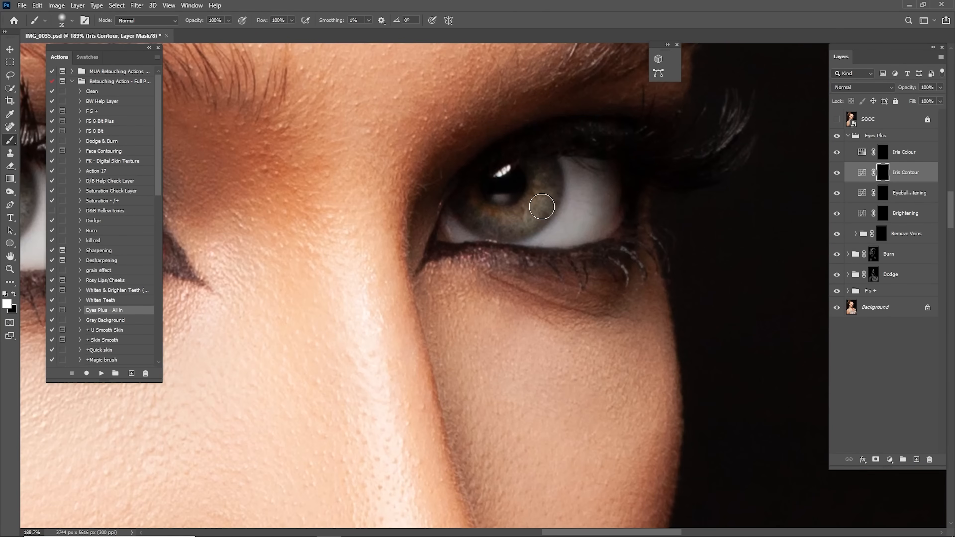
{"action": "key", "text": "bracketleft"}
{"action": "key", "text": "bracketleft"}
{"action": "key", "text": "bracketright"}
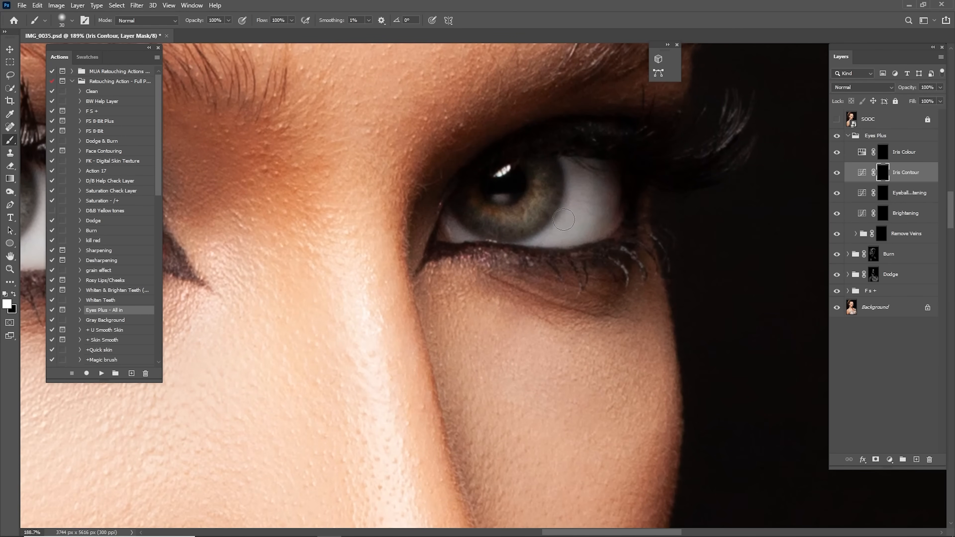
{"action": "left_click_drag", "start_coordinate": [213, 250], "coordinate": [675, 201]}
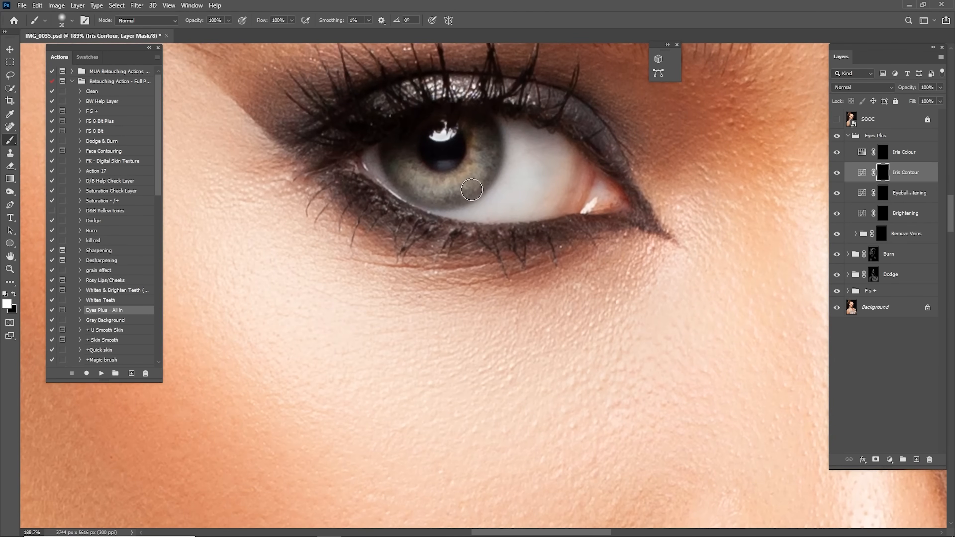
Toggle the Eyes Plus group's visibility to compare both eyes before and after the eye retouch.
{"action": "key", "text": "z"}
{"action": "left_click_drag", "start_coordinate": [569, 192], "coordinate": [567, 217]}
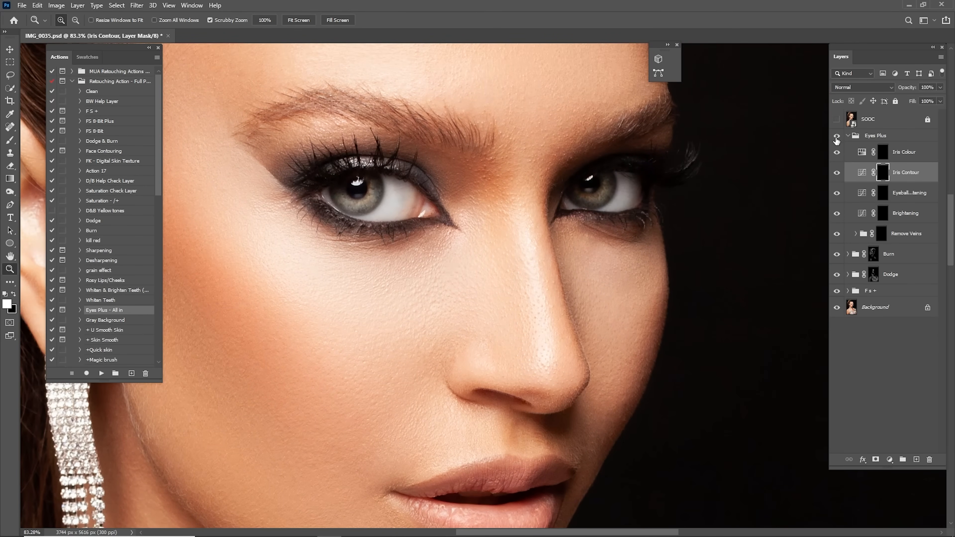
{"action": "left_click", "coordinate": [836, 137]}
{"action": "left_click", "coordinate": [835, 137]}
{"action": "left_click", "coordinate": [837, 137]}
{"action": "left_click", "coordinate": [838, 137]}
Compare the eyes with and without the Iris Contour layer and reduce that layer's opacity to 64%.
{"action": "left_click", "coordinate": [837, 173]}
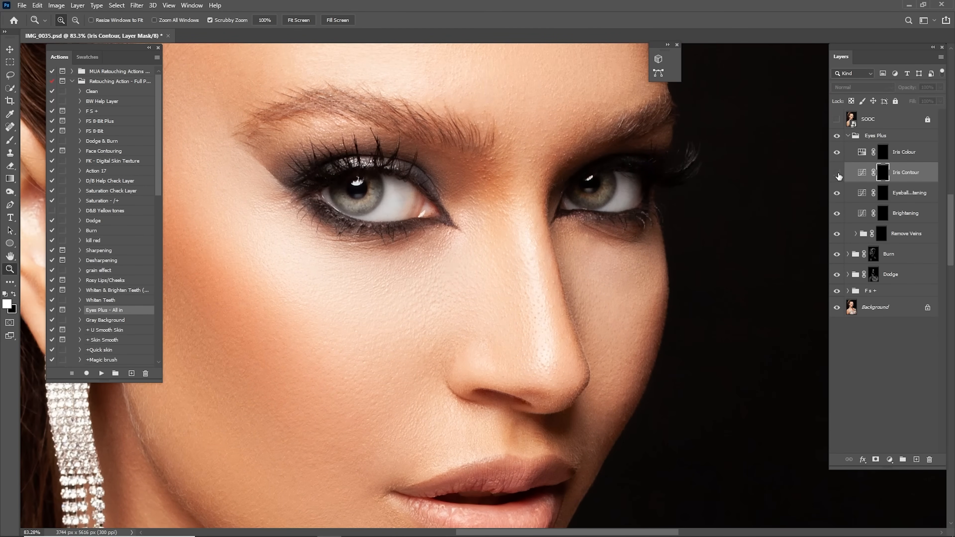
{"action": "left_click", "coordinate": [837, 174]}
{"action": "left_click_drag", "start_coordinate": [912, 89], "coordinate": [902, 92]}
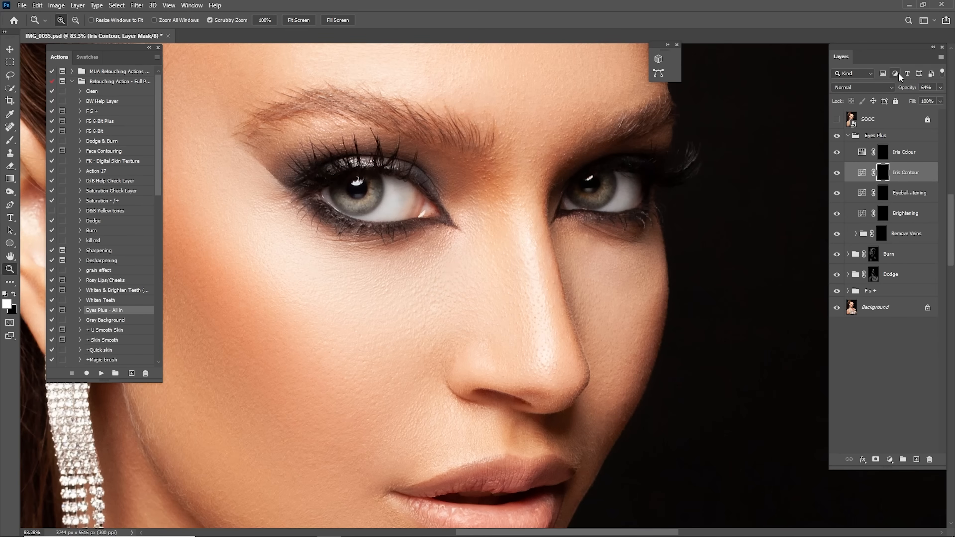
Paint white on the Iris Colour mask over the nearer eye's iris to tint it blue.
{"action": "key", "text": "ctrl+0"}
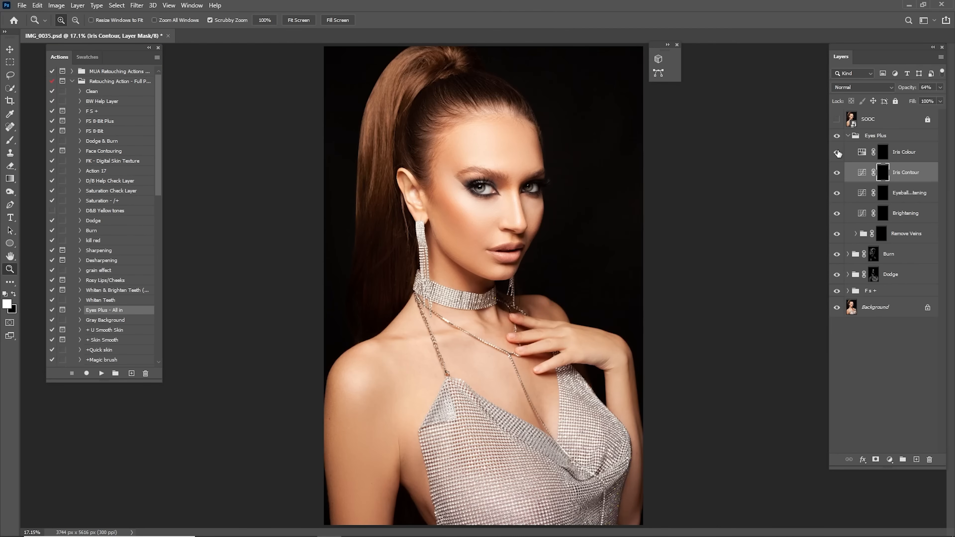
{"action": "left_click", "coordinate": [877, 151]}
{"action": "left_click_drag", "start_coordinate": [483, 191], "coordinate": [542, 230]}
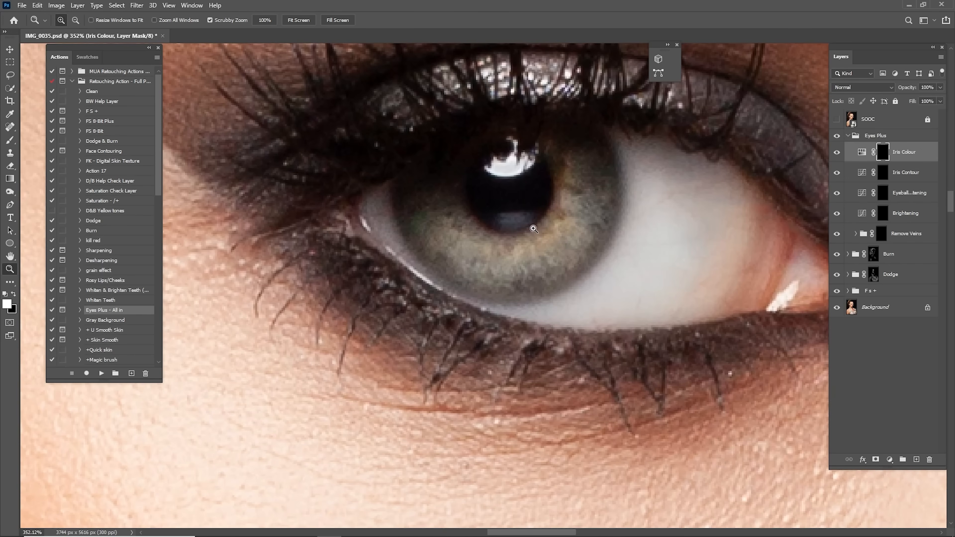
{"action": "key", "text": "b"}
{"action": "mouse_move", "coordinate": [437, 191]}
{"action": "left_mouse_down"}
{"action": "mouse_move", "coordinate": [434, 242]}
{"action": "mouse_move", "coordinate": [507, 255]}
{"action": "mouse_move", "coordinate": [545, 240]}
{"action": "mouse_move", "coordinate": [555, 248]}
{"action": "mouse_move", "coordinate": [578, 156]}
{"action": "mouse_move", "coordinate": [554, 256]}
{"action": "left_mouse_up"}
{"action": "key", "text": "["}
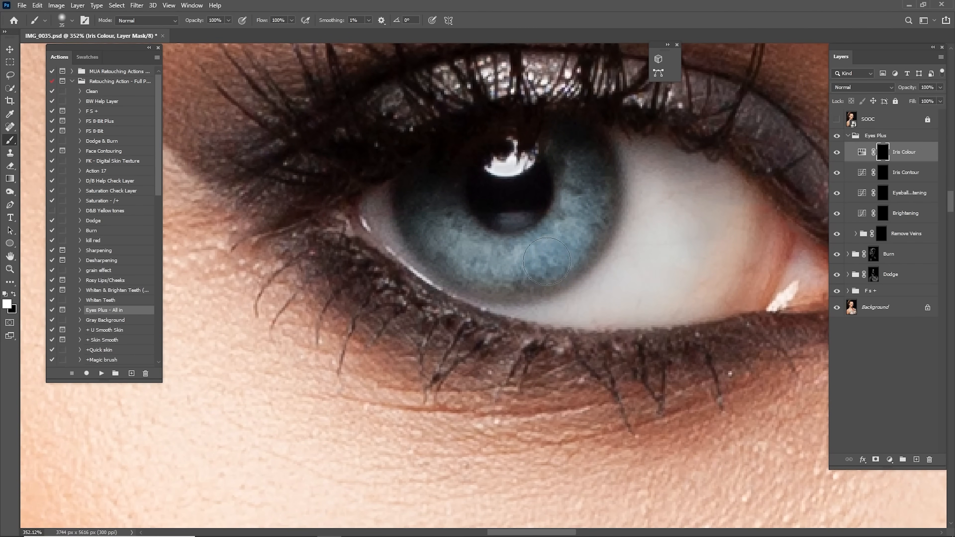
Paint white on the Iris Colour mask over the farther eye's iris to tint it blue.
{"action": "key", "text": "["}
{"action": "mouse_move", "coordinate": [618, 192]}
{"action": "left_mouse_down"}
{"action": "mouse_move", "coordinate": [558, 191]}
{"action": "mouse_move", "coordinate": [753, 187]}
{"action": "mouse_move", "coordinate": [500, 191]}
{"action": "left_mouse_up"}
{"action": "left_click_drag", "start_coordinate": [718, 191], "coordinate": [489, 192]}
{"action": "mouse_move", "coordinate": [808, 184]}
{"action": "left_mouse_down"}
{"action": "mouse_move", "coordinate": [533, 188]}
{"action": "mouse_move", "coordinate": [627, 200]}
{"action": "mouse_move", "coordinate": [639, 175]}
{"action": "mouse_move", "coordinate": [559, 237]}
{"action": "mouse_move", "coordinate": [516, 207]}
{"action": "left_mouse_up"}
{"action": "key", "text": "]"}
{"action": "scroll", "coordinate": [516, 207], "scroll_direction": "down", "scroll_amount": 6}
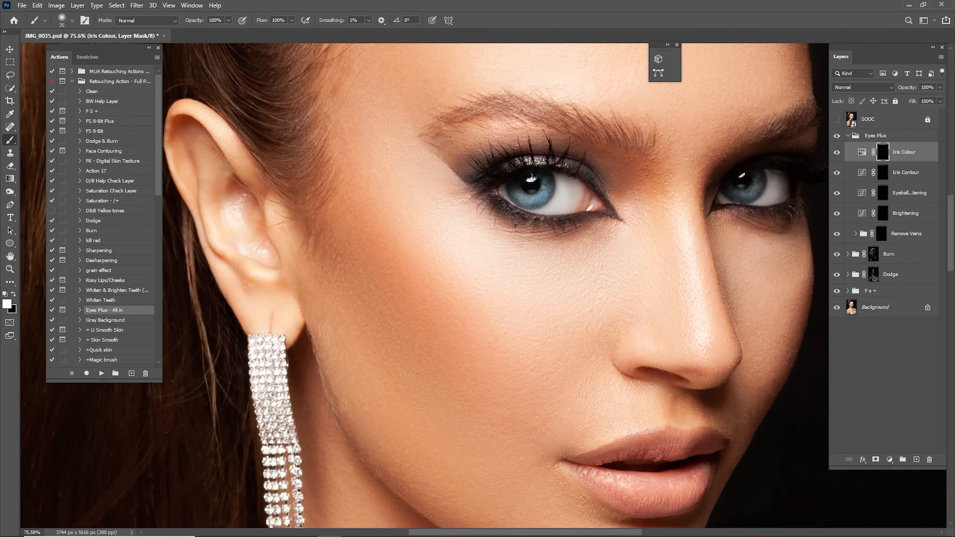
Recolour both irises green in the Iris Colour adjustment with hue 153, saturation 36 and lightness -37.
{"action": "double_click", "coordinate": [865, 155]}
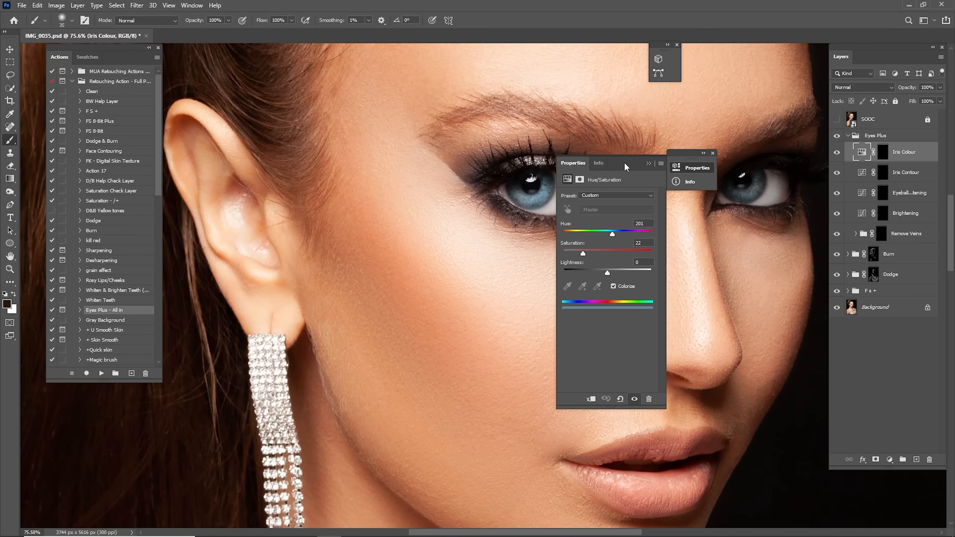
{"action": "left_click_drag", "start_coordinate": [632, 167], "coordinate": [376, 182]}
{"action": "left_click_drag", "start_coordinate": [357, 249], "coordinate": [332, 253]}
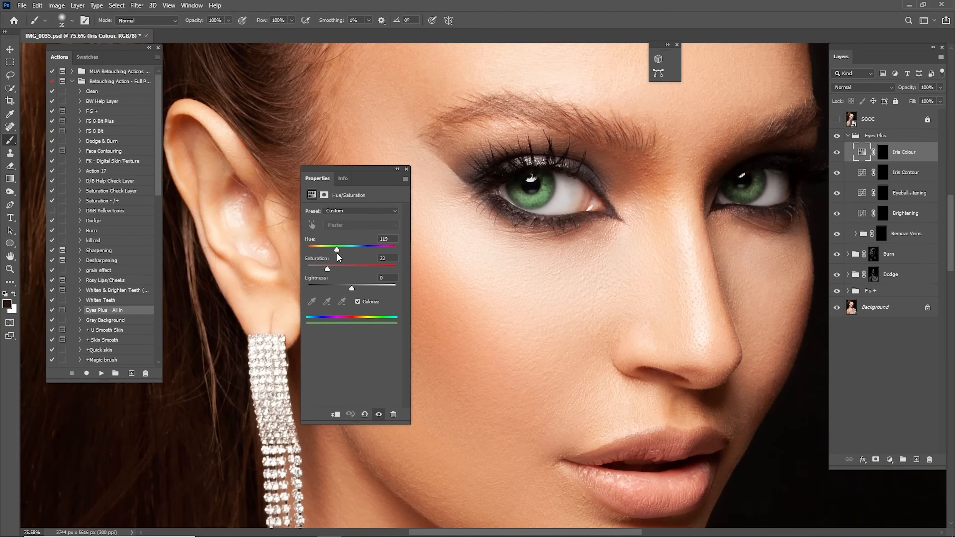
{"action": "left_click_drag", "start_coordinate": [346, 253], "coordinate": [335, 282]}
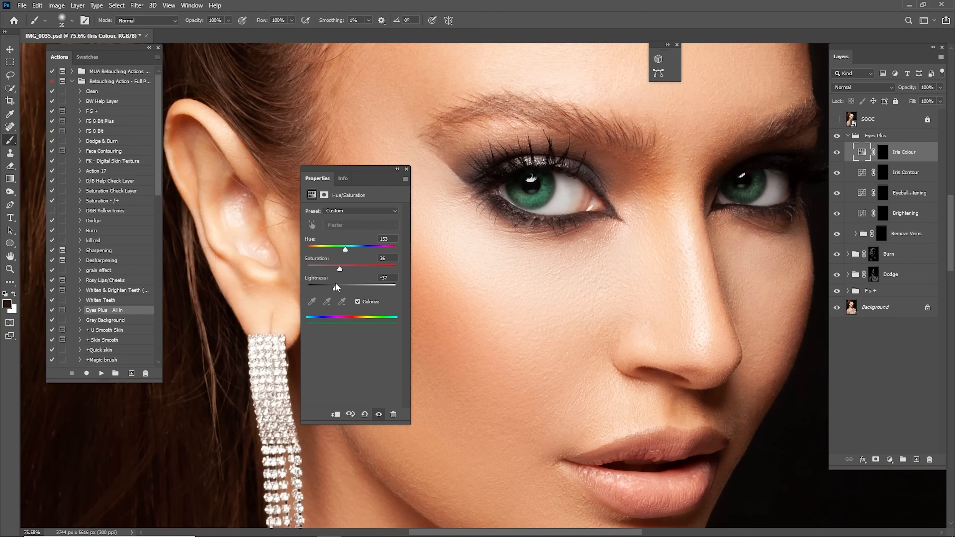
{"action": "left_click", "coordinate": [397, 169]}
Hide and delete the Iris Colour layer, and collapse the Eyes Plus group.
{"action": "key", "text": "ctrl+0"}
{"action": "left_click", "coordinate": [837, 153]}
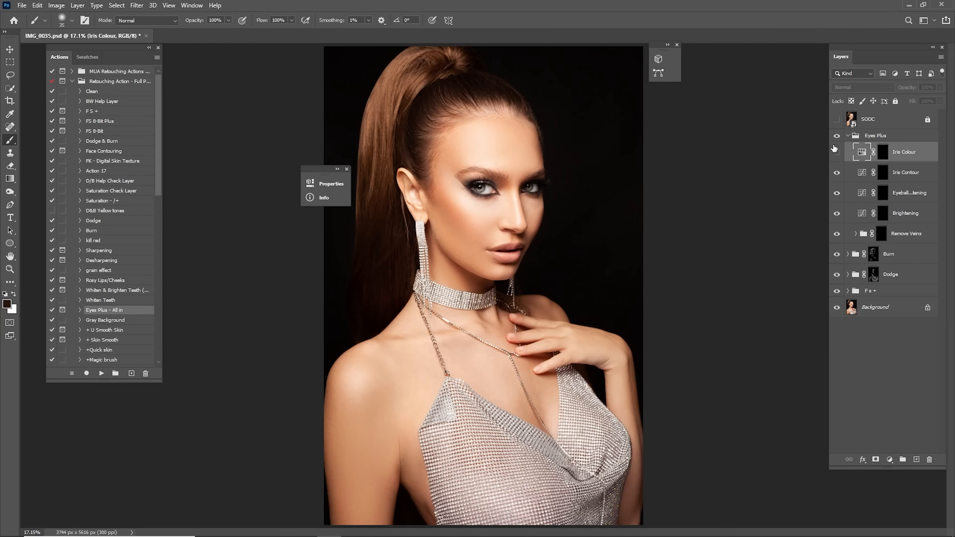
{"action": "key", "text": "Delete"}
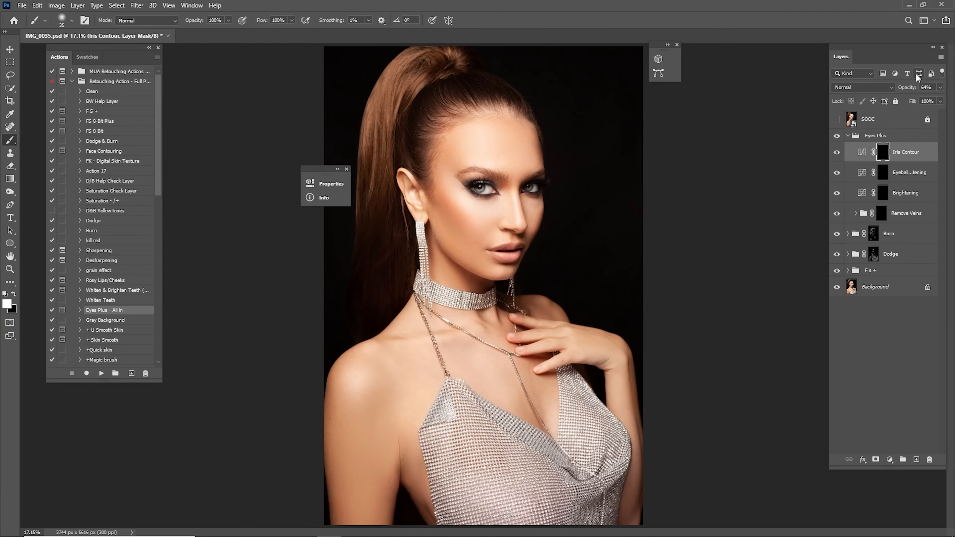
{"action": "left_click", "coordinate": [848, 136]}
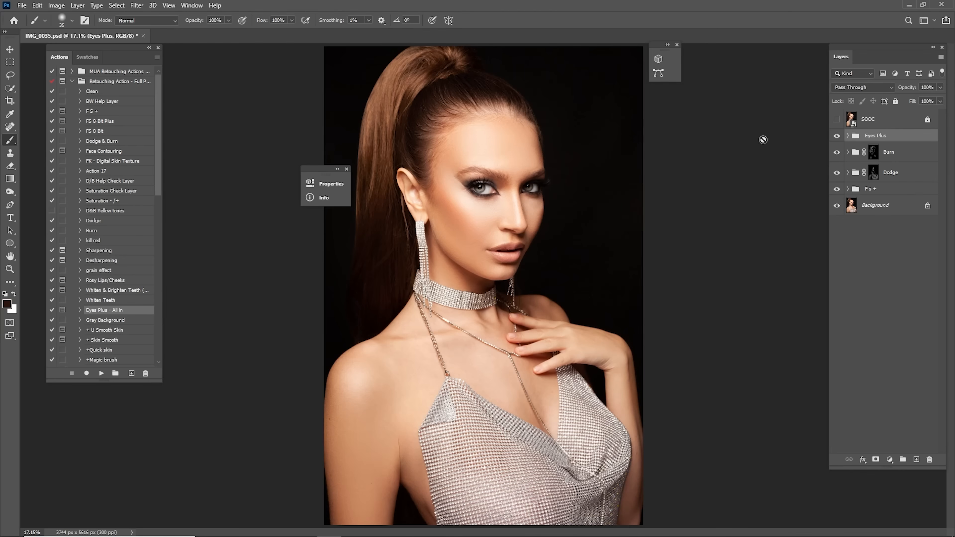
{"action": "left_click", "coordinate": [347, 169]}
Compare the whole portrait with the Eyes Plus group off and on, and zoom in on the face.
{"action": "left_click", "coordinate": [837, 136]}
{"action": "left_click", "coordinate": [837, 137]}
{"action": "left_click", "coordinate": [838, 137]}
{"action": "left_click", "coordinate": [839, 136]}
{"action": "key", "text": "z"}
{"action": "left_click_drag", "start_coordinate": [476, 193], "coordinate": [552, 259]}
{"action": "left_click_drag", "start_coordinate": [692, 209], "coordinate": [616, 219]}
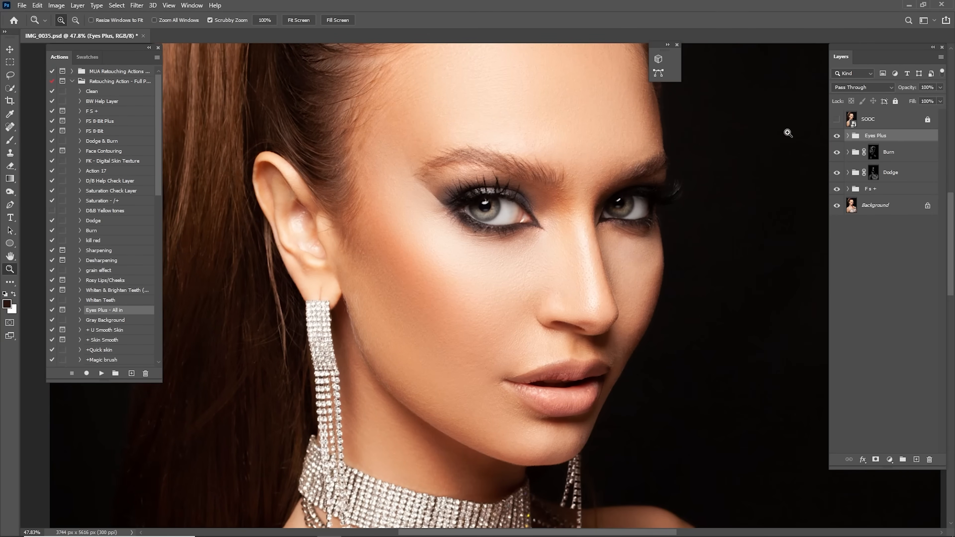
Compare the face with and without the Eyes Plus group and reduce the group's opacity to 85%.
{"action": "left_click_drag", "start_coordinate": [839, 136], "coordinate": [833, 145]}
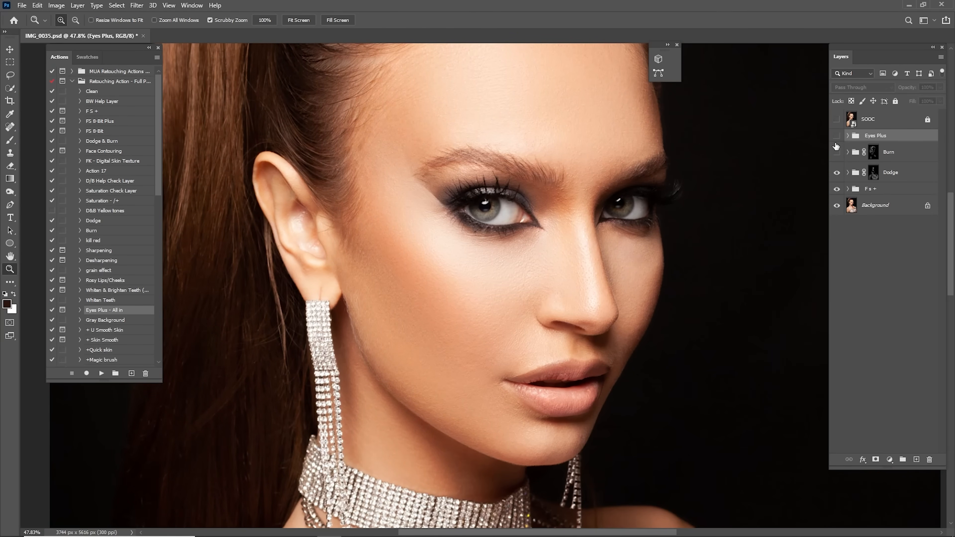
{"action": "left_click", "coordinate": [837, 153]}
{"action": "left_click", "coordinate": [838, 136]}
{"action": "left_click", "coordinate": [838, 136]}
{"action": "left_click", "coordinate": [838, 136]}
{"action": "left_click", "coordinate": [842, 136]}
{"action": "left_click", "coordinate": [842, 136]}
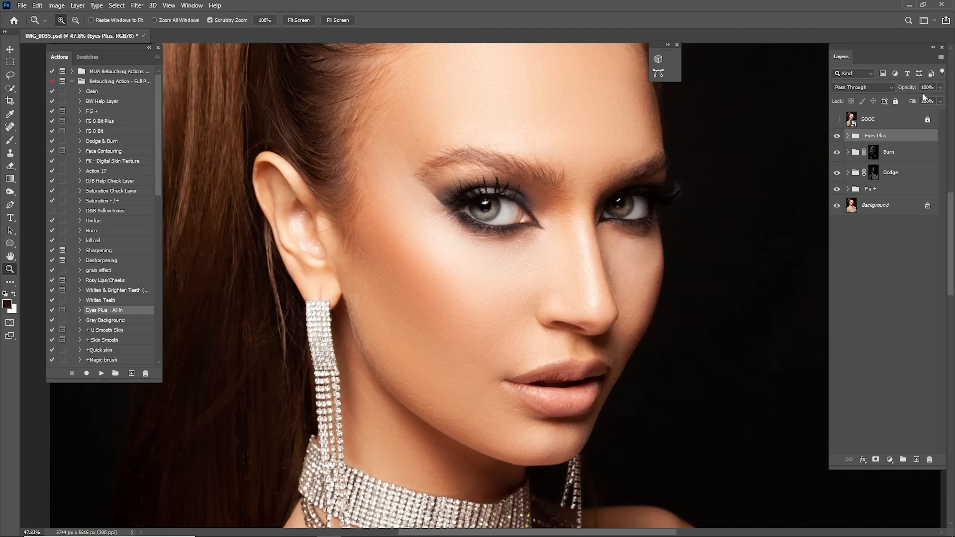
{"action": "type", "text": "85"}
{"action": "key", "text": "Return"}
Toggle the SOOC layer to compare the retouched portrait with the original at full view.
{"action": "key", "text": "ctrl+0"}
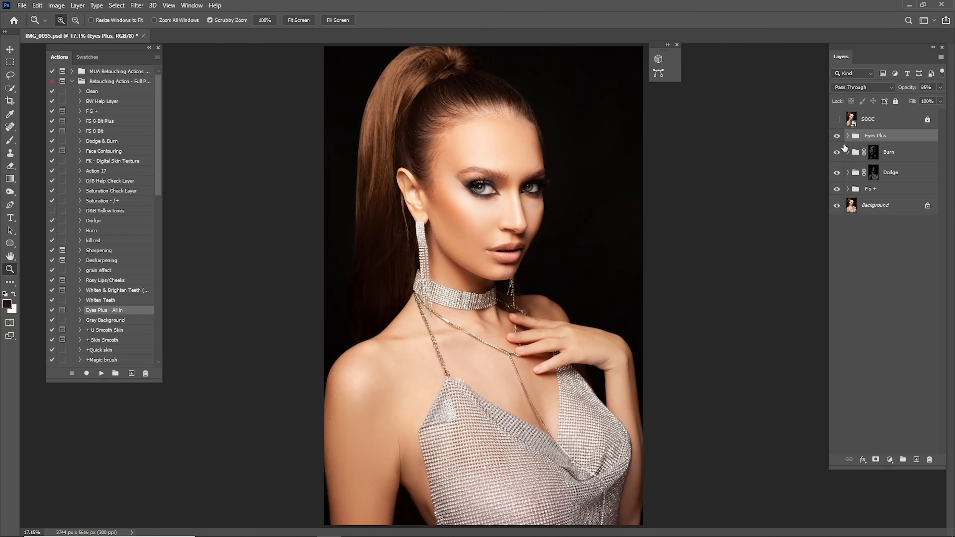
{"action": "left_click", "coordinate": [836, 119]}
{"action": "left_click", "coordinate": [836, 120]}
{"action": "left_click", "coordinate": [836, 120]}
{"action": "left_click", "coordinate": [836, 119]}
Run the Smokey Eyes + Mascara action from the MUA Retouching Actions set.
{"action": "left_click_drag", "start_coordinate": [493, 195], "coordinate": [534, 191]}
{"action": "left_click_drag", "start_coordinate": [467, 178], "coordinate": [519, 204]}
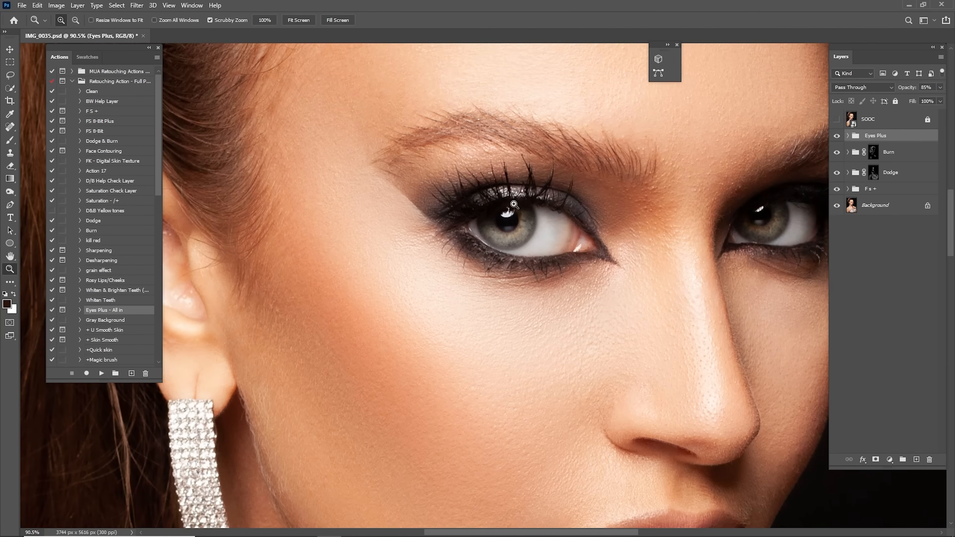
{"action": "left_click", "coordinate": [71, 71]}
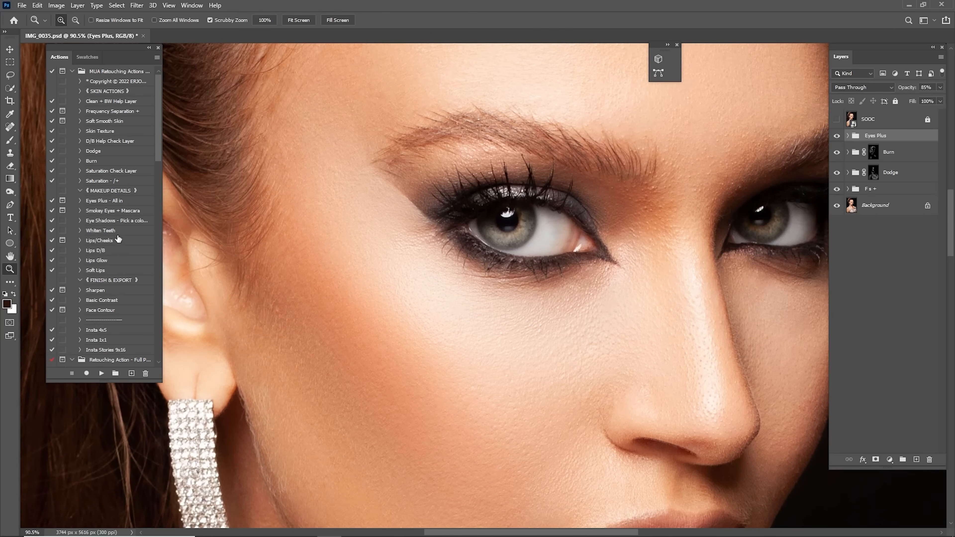
{"action": "left_click", "coordinate": [113, 211]}
{"action": "left_click", "coordinate": [101, 373]}
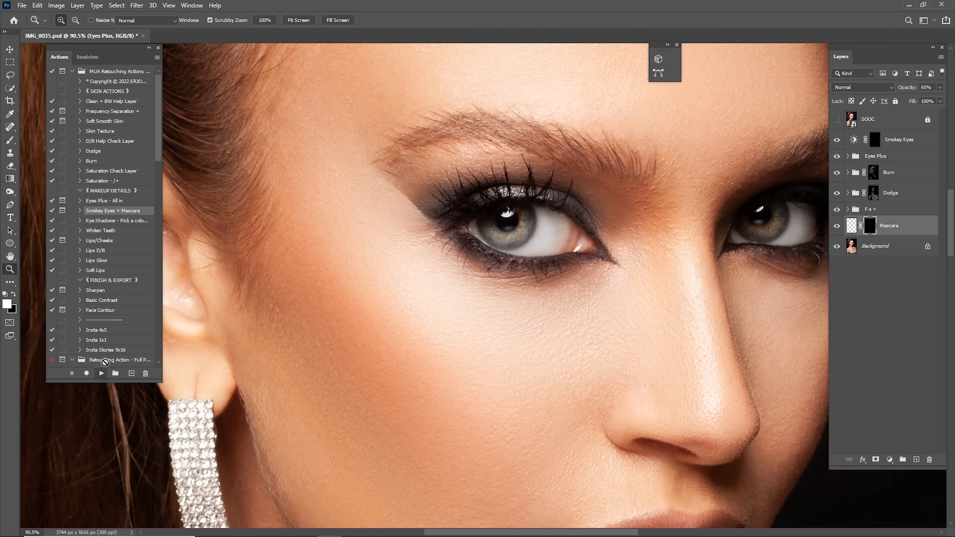
{"action": "key", "text": "Return"}
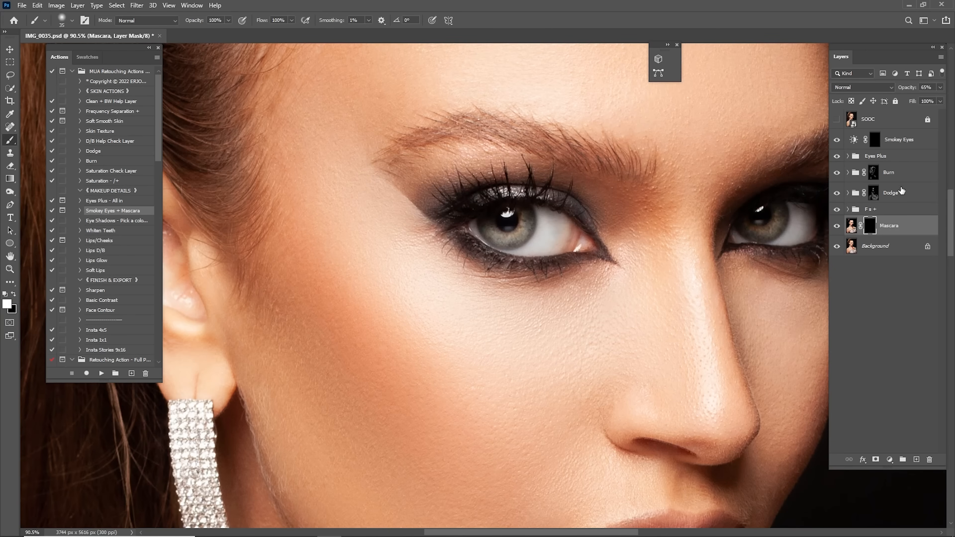
Move the Mascara layer above the Smokey Eyes layer and run the Eye Shadows - Pick a color action.
{"action": "left_click_drag", "start_coordinate": [886, 232], "coordinate": [888, 130]}
{"action": "key", "text": "x"}
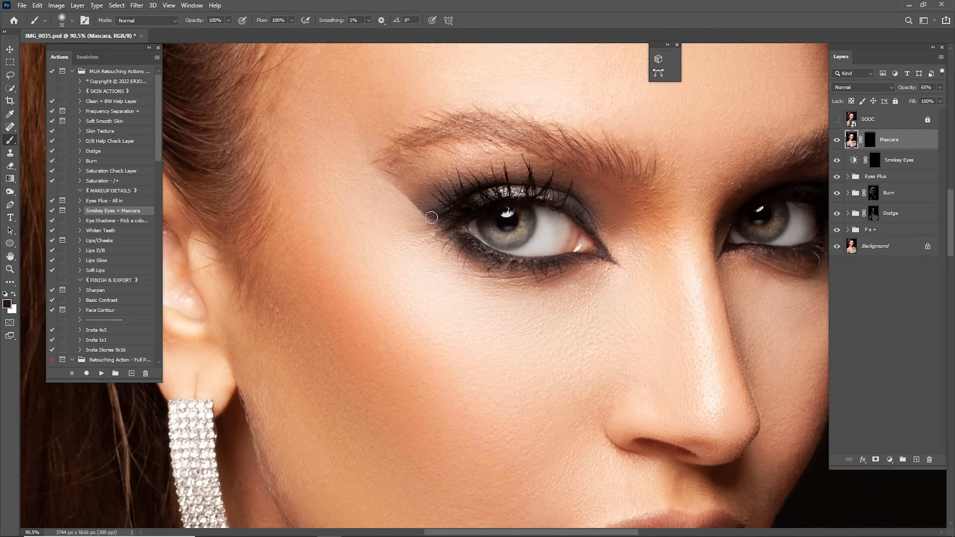
{"action": "left_click", "coordinate": [109, 221]}
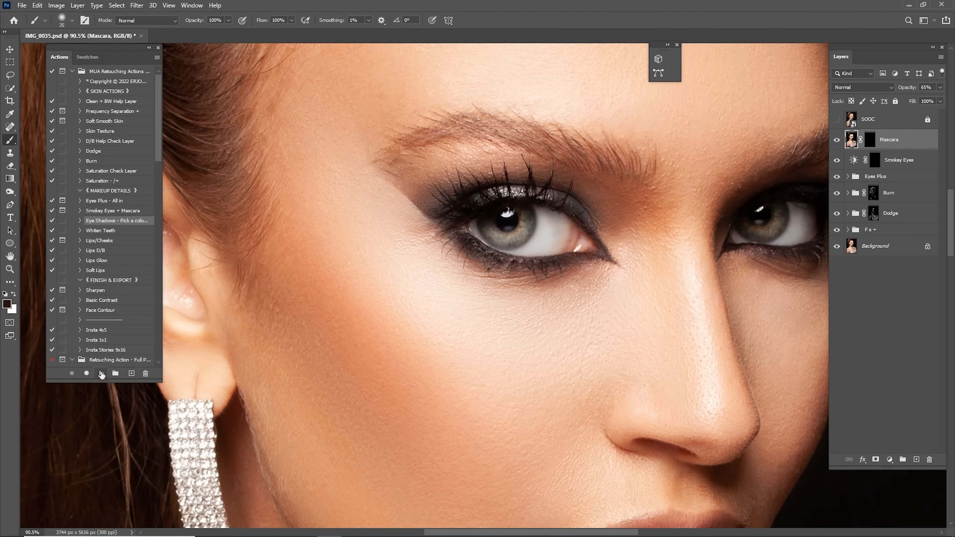
{"action": "left_click", "coordinate": [100, 374]}
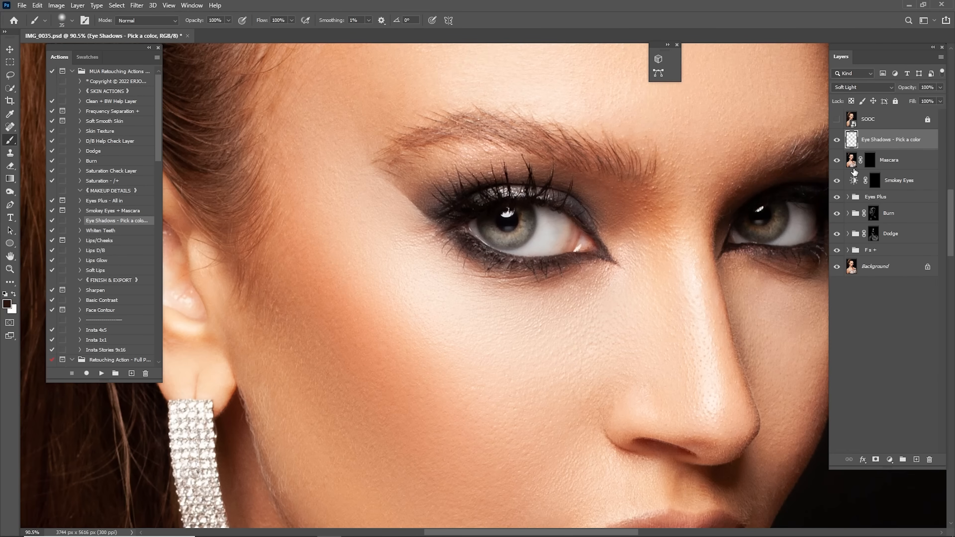
Paint white on the Smokey Eyes mask over the nearer eye's upper lid and along its lower lash line.
{"action": "left_click", "coordinate": [874, 179]}
{"action": "left_click_drag", "start_coordinate": [587, 218], "coordinate": [550, 217]}
{"action": "mouse_move", "coordinate": [477, 186]}
{"action": "left_mouse_down"}
{"action": "mouse_move", "coordinate": [516, 186]}
{"action": "mouse_move", "coordinate": [519, 199]}
{"action": "left_mouse_up"}
{"action": "key", "text": "bracketright"}
{"action": "key", "text": "bracketright"}
{"action": "key", "text": "bracketright"}
{"action": "key", "text": "bracketright"}
{"action": "key", "text": "bracketright"}
{"action": "key", "text": "bracketright"}
{"action": "key", "text": "bracketright"}
{"action": "mouse_move", "coordinate": [378, 204]}
{"action": "left_mouse_down"}
{"action": "mouse_move", "coordinate": [442, 187]}
{"action": "mouse_move", "coordinate": [525, 187]}
{"action": "mouse_move", "coordinate": [356, 193]}
{"action": "left_mouse_up"}
{"action": "key", "text": "bracketleft"}
{"action": "key", "text": "bracketleft"}
{"action": "key", "text": "bracketleft"}
{"action": "key", "text": "bracketleft"}
{"action": "key", "text": "bracketleft"}
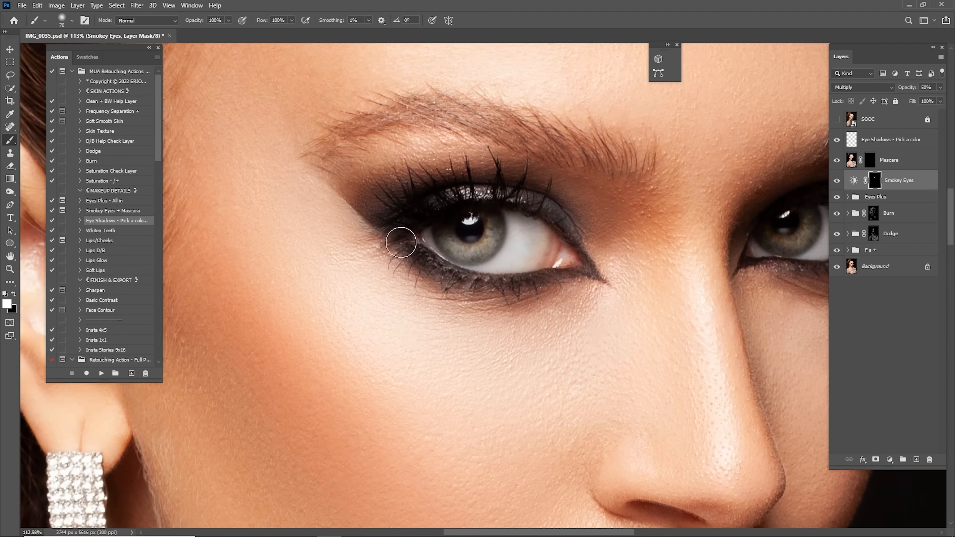
{"action": "mouse_move", "coordinate": [399, 239]}
{"action": "left_mouse_down"}
{"action": "mouse_move", "coordinate": [445, 273]}
{"action": "mouse_move", "coordinate": [428, 267]}
{"action": "mouse_move", "coordinate": [508, 289]}
{"action": "mouse_move", "coordinate": [571, 277]}
{"action": "left_mouse_up"}
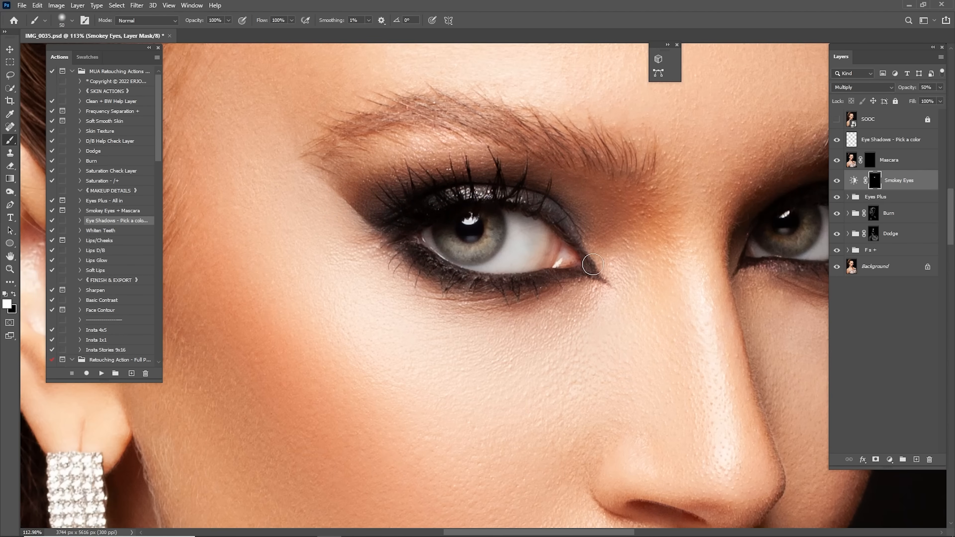
{"action": "key", "text": "bracketright"}
{"action": "key", "text": "bracketright"}
{"action": "key", "text": "bracketright"}
{"action": "key", "text": "bracketright"}
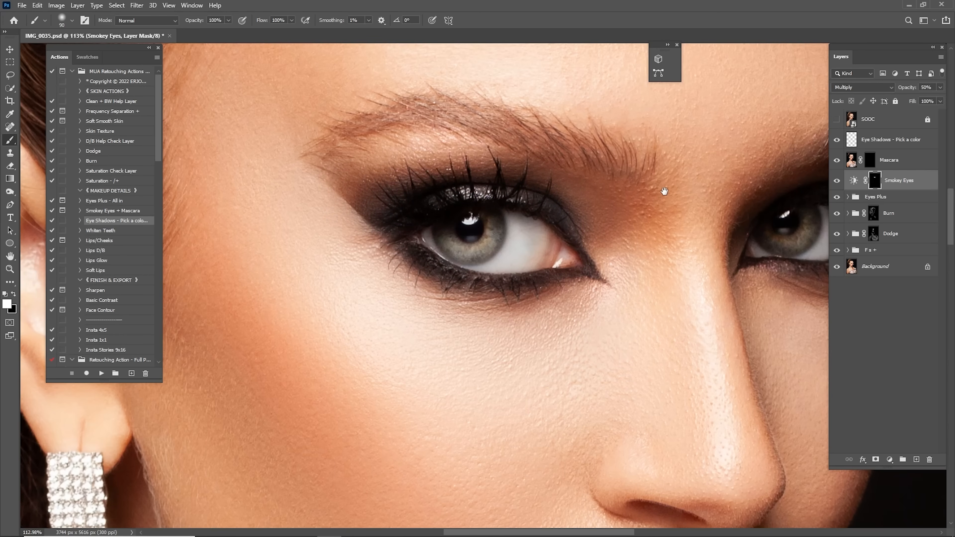
Paint the Smokey Eyes mask around the farther eye's lids, undoing the last stray stroke.
{"action": "left_click_drag", "start_coordinate": [662, 193], "coordinate": [402, 187]}
{"action": "key", "text": "bracketleft"}
{"action": "key", "text": "bracketleft"}
{"action": "key", "text": "bracketleft"}
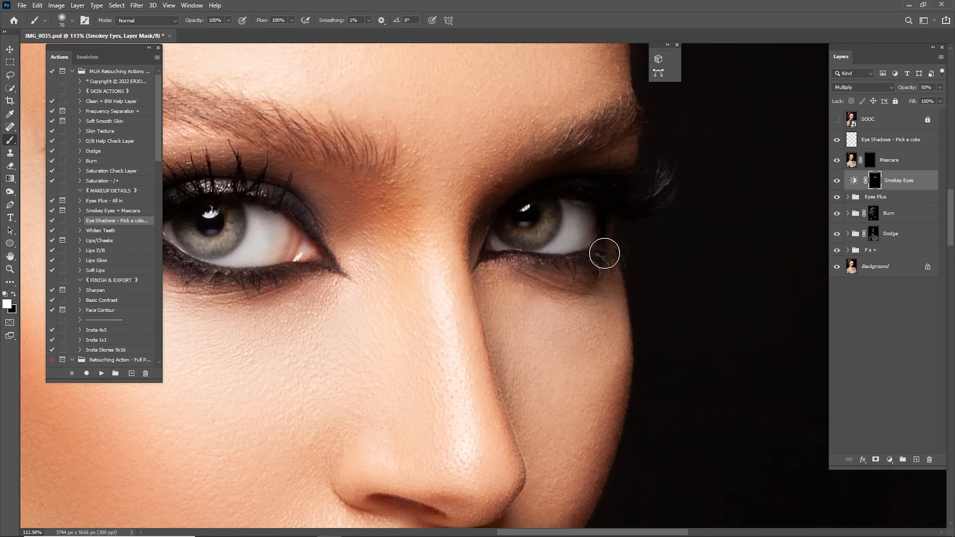
{"action": "key", "text": "bracketright"}
{"action": "key", "text": "bracketright"}
{"action": "key", "text": "bracketright"}
{"action": "left_click_drag", "start_coordinate": [480, 220], "coordinate": [720, 177]}
{"action": "key", "text": "ctrl+z"}
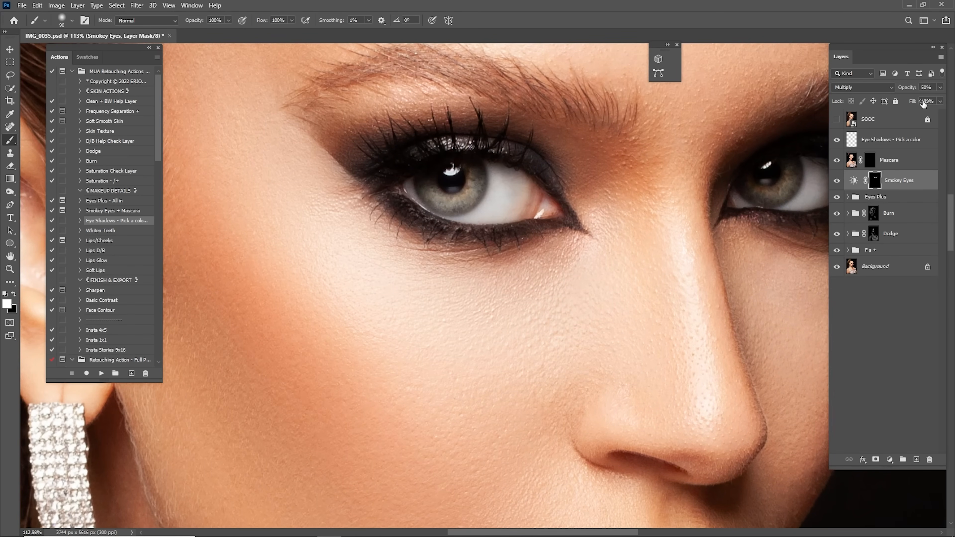
Compare the full portrait with the Smokey Eyes layer hidden and shown.
{"action": "key", "text": "ctrl+0"}
{"action": "left_click", "coordinate": [838, 181]}
{"action": "left_click", "coordinate": [838, 182]}
{"action": "left_click", "coordinate": [838, 182]}
{"action": "left_click", "coordinate": [839, 184]}
Try the Smokey Eyes layer at 100% opacity, inspect the eyes closely and return it to 50%.
{"action": "left_click", "coordinate": [929, 87]}
{"action": "type", "text": "100"}
{"action": "key", "text": "Return"}
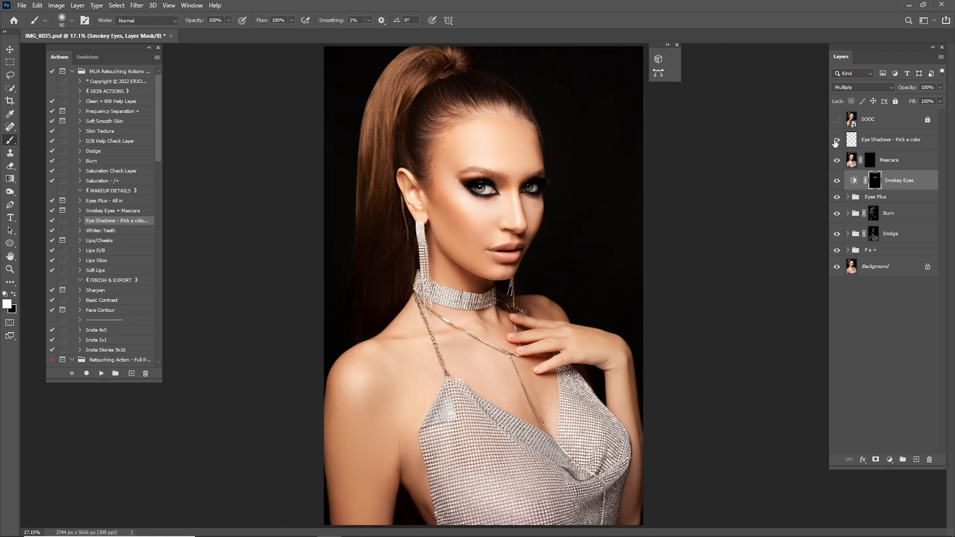
{"action": "key", "text": "z"}
{"action": "left_click_drag", "start_coordinate": [477, 183], "coordinate": [558, 199]}
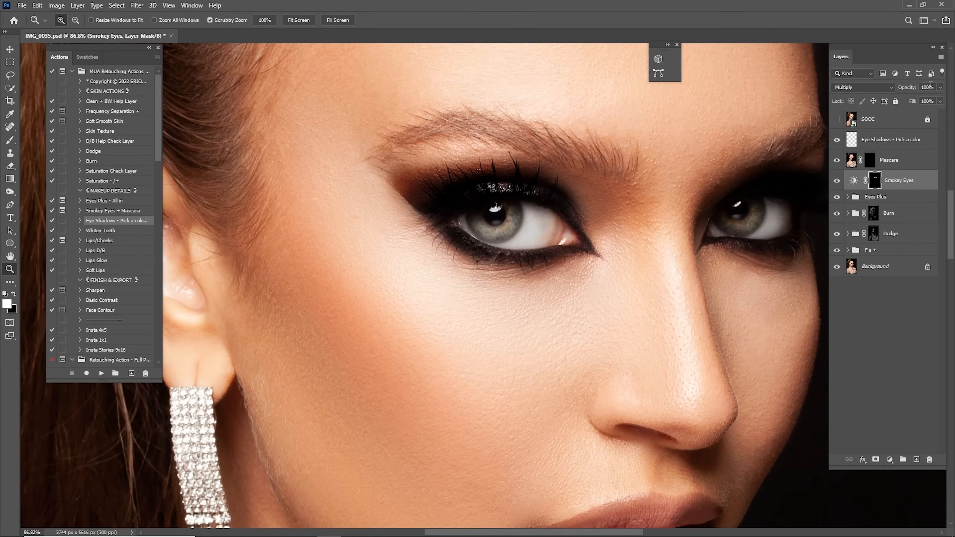
{"action": "type", "text": "50"}
{"action": "key", "text": "Return"}
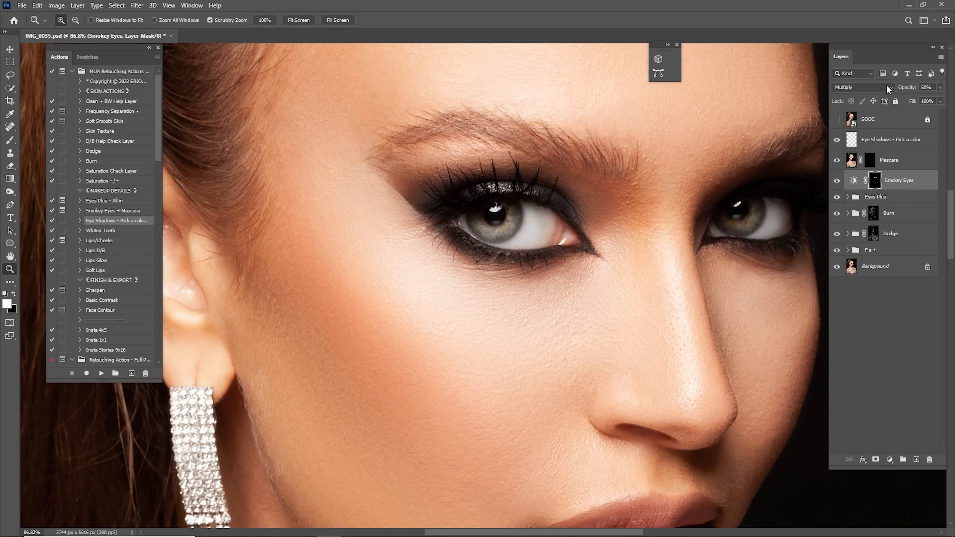
Paint white on the Mascara mask with a small brush along the nearer eye's upper and lower lashes.
{"action": "left_click", "coordinate": [880, 165]}
{"action": "mouse_move", "coordinate": [519, 220]}
{"action": "left_mouse_down"}
{"action": "mouse_move", "coordinate": [531, 209]}
{"action": "mouse_move", "coordinate": [510, 207]}
{"action": "left_mouse_up"}
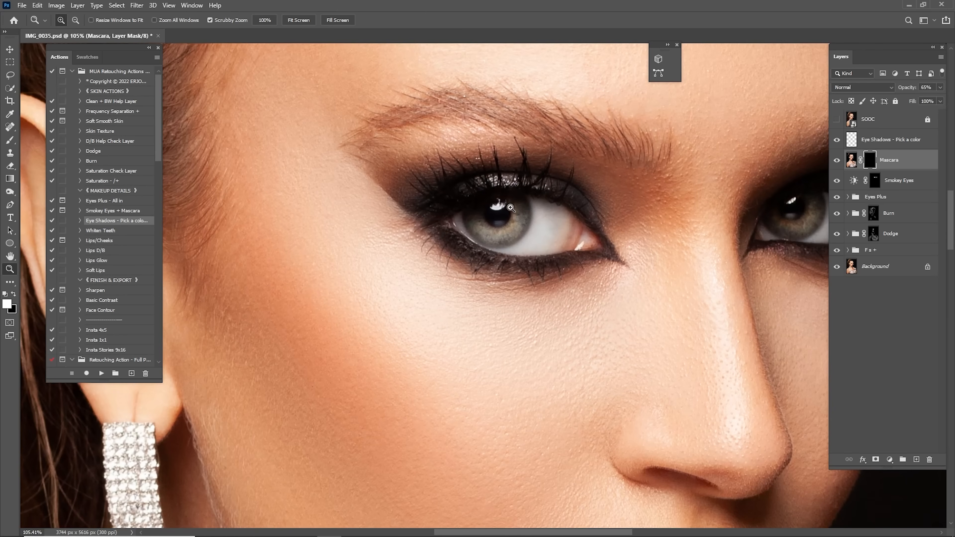
{"action": "key", "text": "b"}
{"action": "key", "text": "bracketleft"}
{"action": "key", "text": "bracketleft"}
{"action": "key", "text": "bracketleft"}
{"action": "key", "text": "bracketleft"}
{"action": "key", "text": "bracketleft"}
{"action": "key", "text": "bracketleft"}
{"action": "mouse_move", "coordinate": [458, 245]}
{"action": "left_mouse_down"}
{"action": "mouse_move", "coordinate": [503, 260]}
{"action": "mouse_move", "coordinate": [612, 254]}
{"action": "mouse_move", "coordinate": [587, 205]}
{"action": "mouse_move", "coordinate": [555, 188]}
{"action": "left_mouse_up"}
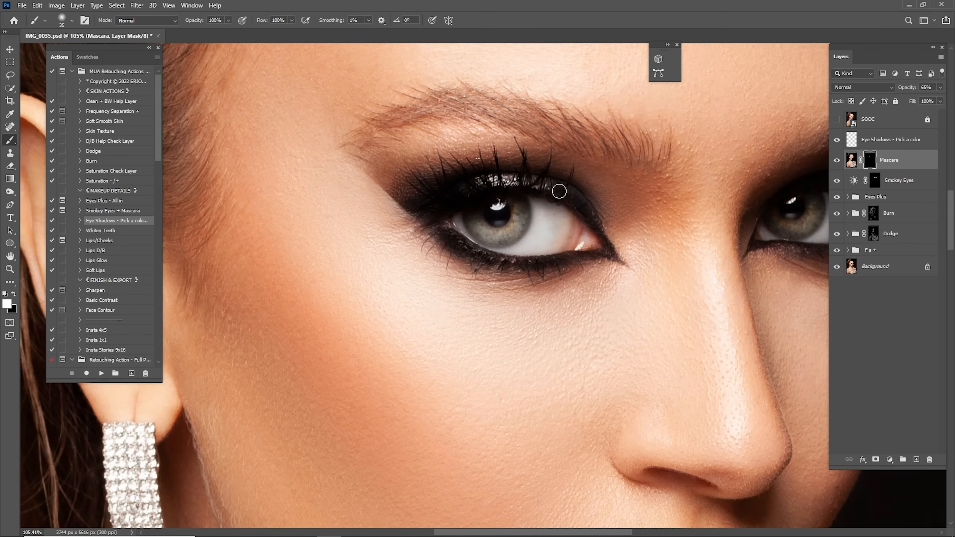
Paint the Mascara mask along the farther eye's lashes.
{"action": "scroll", "coordinate": [687, 192], "scroll_direction": "right", "scroll_amount": 5}
{"action": "key", "text": "bracketright"}
{"action": "mouse_move", "coordinate": [624, 250]}
{"action": "left_mouse_down"}
{"action": "mouse_move", "coordinate": [549, 253]}
{"action": "mouse_move", "coordinate": [621, 245]}
{"action": "mouse_move", "coordinate": [633, 201]}
{"action": "left_mouse_up"}
{"action": "key", "text": "bracketleft"}
Compare the full portrait with and without the Mascara layer and reduce its opacity to 25%.
{"action": "key", "text": "ctrl+0"}
{"action": "left_click", "coordinate": [838, 161]}
{"action": "left_click", "coordinate": [837, 162]}
{"action": "left_click", "coordinate": [837, 162]}
{"action": "left_click", "coordinate": [837, 162]}
{"action": "type", "text": "25"}
{"action": "key", "text": "Return"}
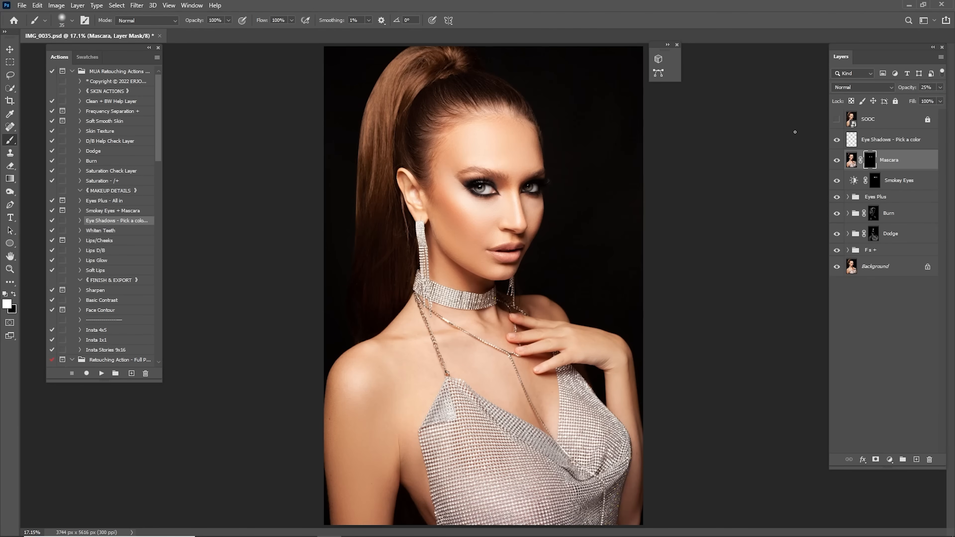
Select the Eye Shadows - Pick a color layer and toggle the SOOC layer to compare with the original portrait.
{"action": "left_click", "coordinate": [899, 136]}
{"action": "key", "text": "z"}
{"action": "left_click", "coordinate": [836, 120]}
{"action": "left_click", "coordinate": [836, 119]}
{"action": "left_click", "coordinate": [836, 119]}
{"action": "left_click", "coordinate": [836, 120]}
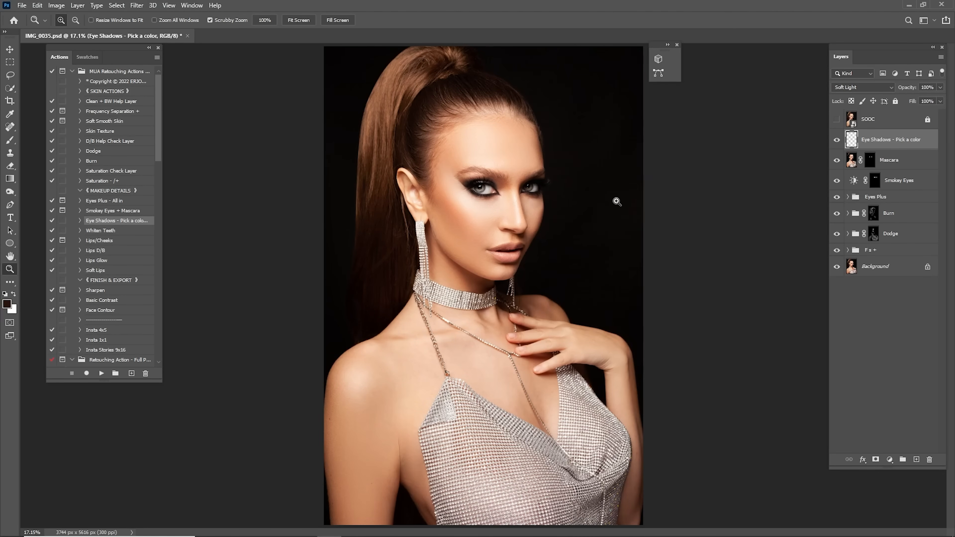
Pick a bright pink (fa2c88) as the foreground colour for the eye shadow.
{"action": "left_click_drag", "start_coordinate": [474, 181], "coordinate": [503, 200]}
{"action": "left_click_drag", "start_coordinate": [643, 220], "coordinate": [583, 202]}
{"action": "left_click", "coordinate": [8, 305]}
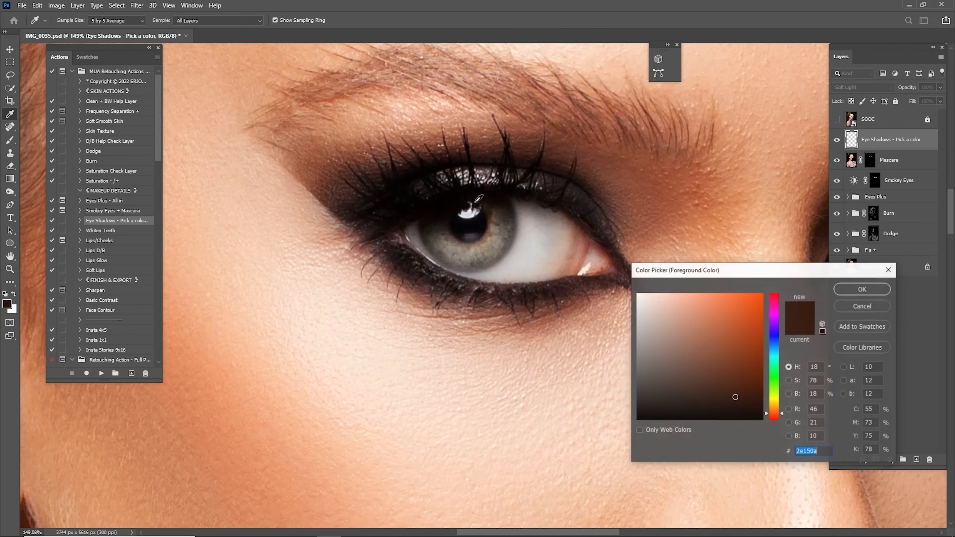
{"action": "left_click", "coordinate": [757, 303]}
{"action": "left_click", "coordinate": [775, 315]}
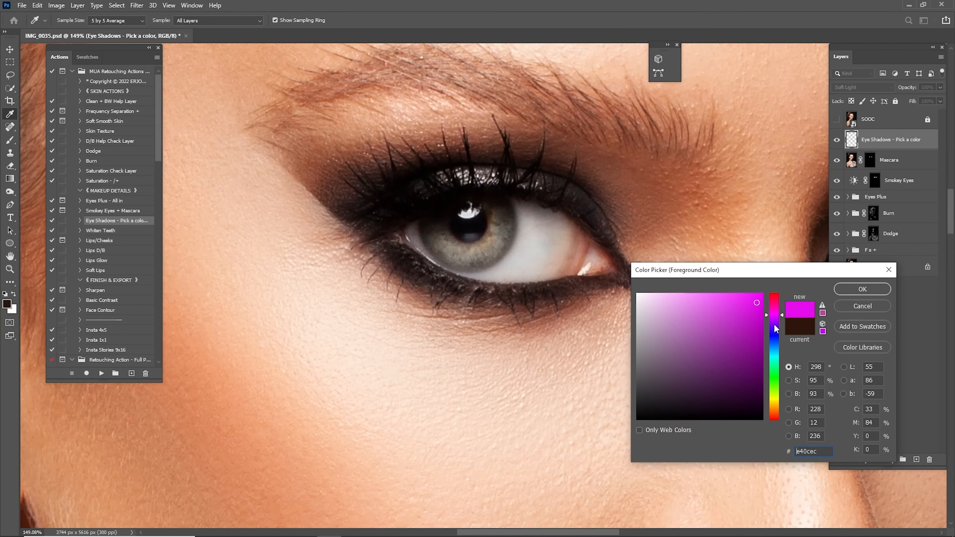
{"action": "left_click", "coordinate": [775, 325]}
{"action": "left_click", "coordinate": [754, 309]}
{"action": "left_click_drag", "start_coordinate": [776, 369], "coordinate": [778, 391]}
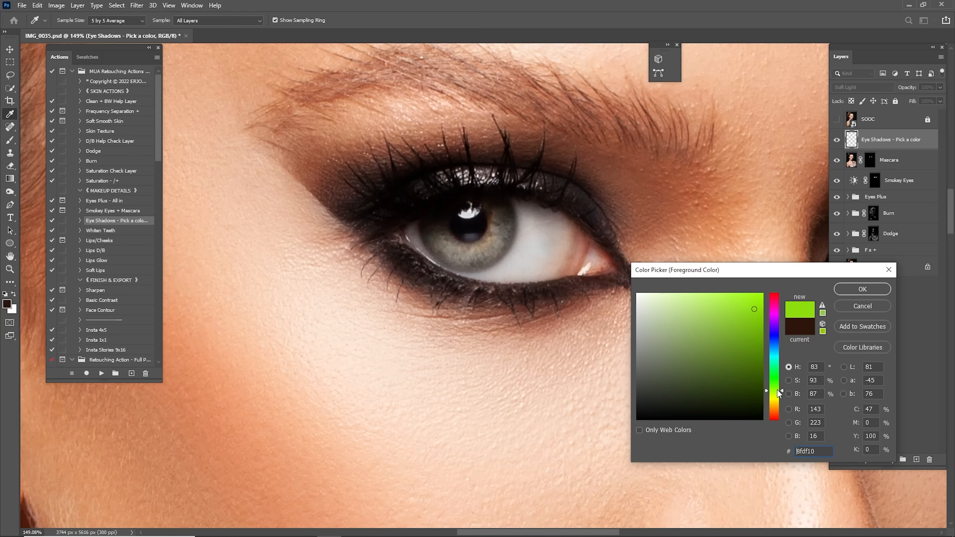
{"action": "left_click", "coordinate": [775, 411]}
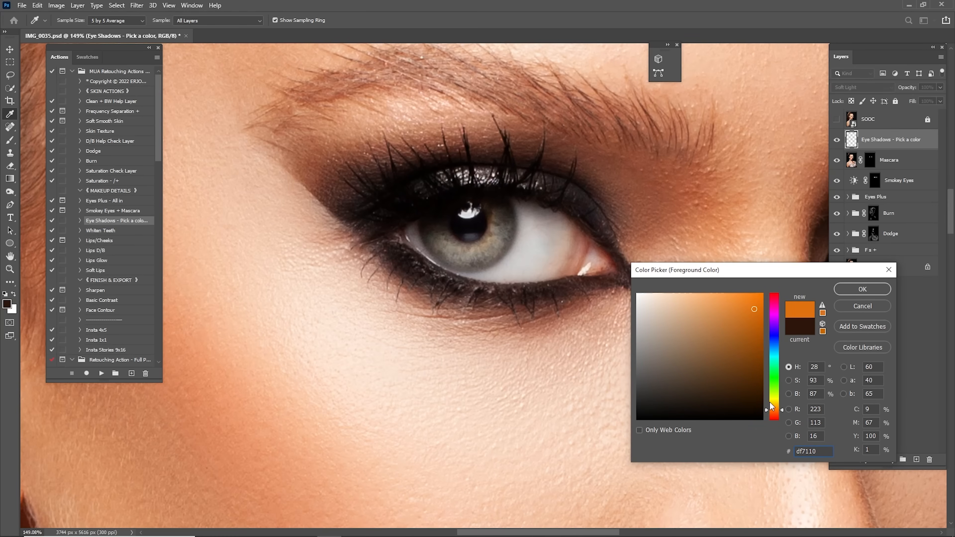
{"action": "left_click", "coordinate": [774, 413]}
{"action": "left_click", "coordinate": [771, 309]}
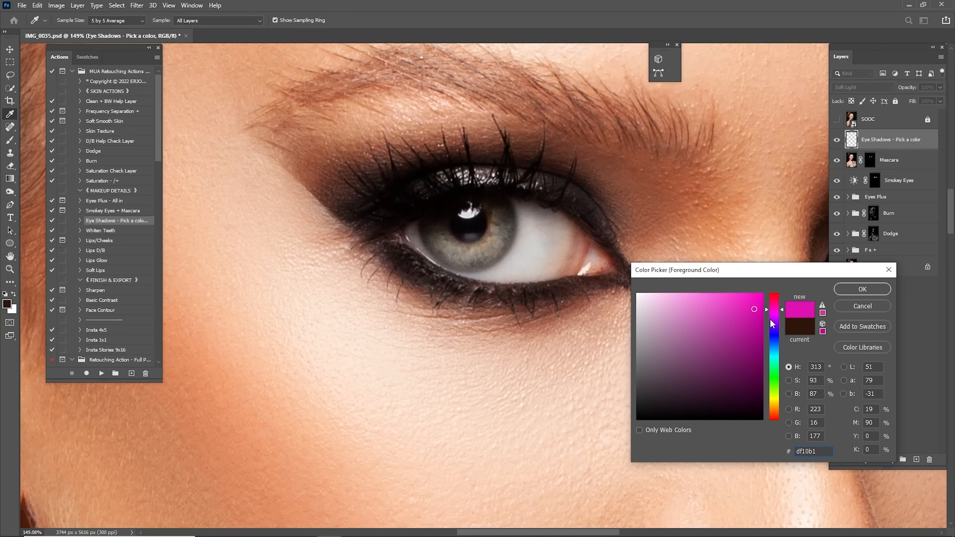
{"action": "left_click", "coordinate": [772, 302]}
{"action": "left_click", "coordinate": [741, 296]}
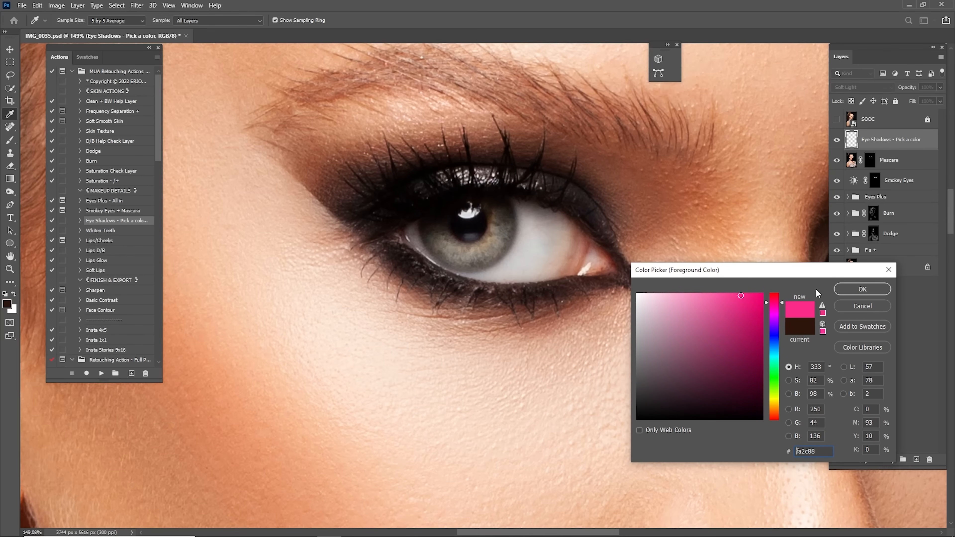
{"action": "left_click", "coordinate": [839, 286]}
Paint pink eye shadow over the nearer eye's upper lid with an enlarged soft brush on the Eye Shadows layer.
{"action": "left_click_drag", "start_coordinate": [596, 212], "coordinate": [580, 229]}
{"action": "key", "text": "b"}
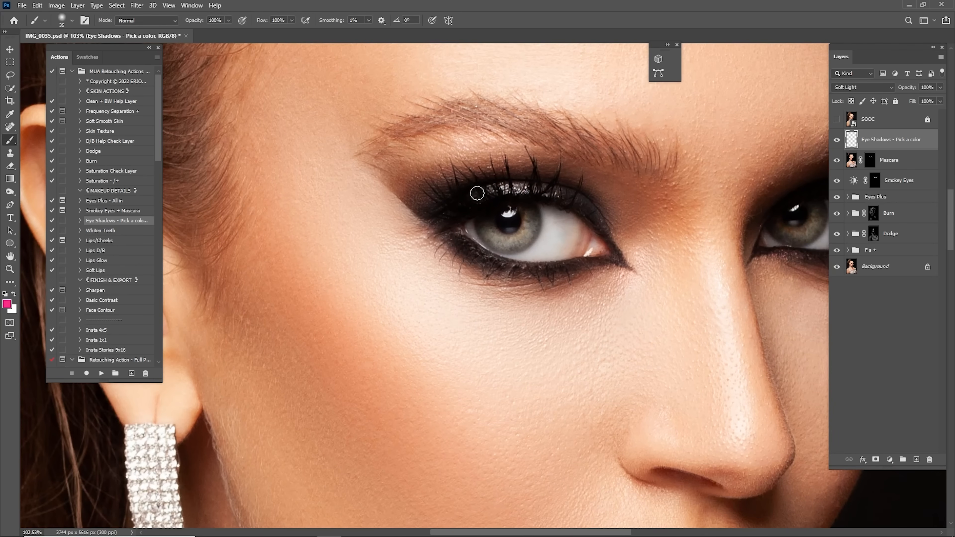
{"action": "key", "text": "bracketright"}
{"action": "key", "text": "bracketright"}
{"action": "key", "text": "bracketright"}
{"action": "key", "text": "bracketright"}
{"action": "key", "text": "bracketright"}
{"action": "mouse_move", "coordinate": [426, 188]}
{"action": "left_mouse_down"}
{"action": "mouse_move", "coordinate": [476, 172]}
{"action": "mouse_move", "coordinate": [402, 175]}
{"action": "mouse_move", "coordinate": [511, 169]}
{"action": "mouse_move", "coordinate": [500, 166]}
{"action": "mouse_move", "coordinate": [581, 184]}
{"action": "mouse_move", "coordinate": [544, 172]}
{"action": "left_mouse_up"}
{"action": "key", "text": "bracketright"}
{"action": "key", "text": "bracketright"}
Paint pink eye shadow over the farther eye's upper lid with a smaller brush.
{"action": "scroll", "coordinate": [536, 185], "scroll_direction": "right", "scroll_amount": 5}
{"action": "key", "text": "bracketleft"}
{"action": "key", "text": "bracketleft"}
{"action": "key", "text": "bracketleft"}
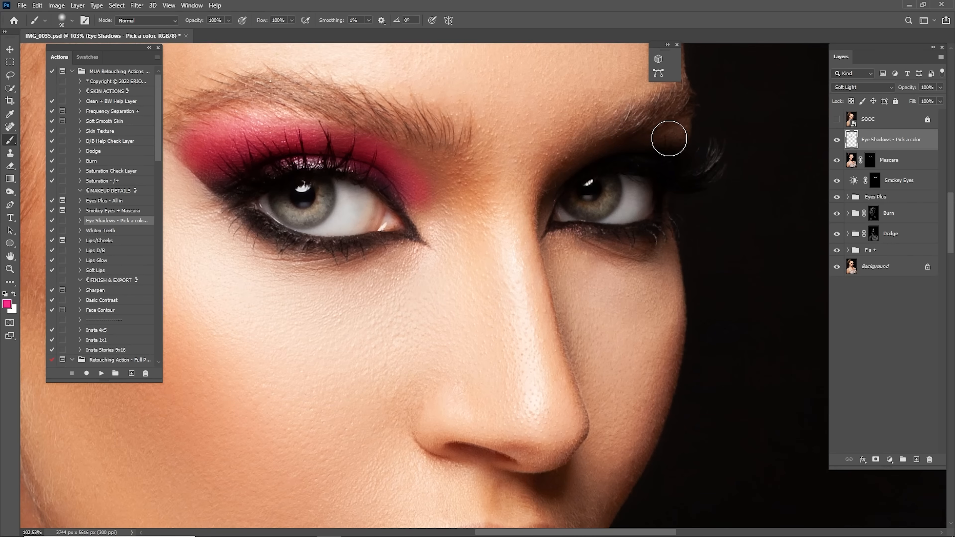
{"action": "key", "text": "bracketleft"}
{"action": "mouse_move", "coordinate": [676, 135]}
{"action": "left_mouse_down"}
{"action": "mouse_move", "coordinate": [574, 175]}
{"action": "mouse_move", "coordinate": [629, 147]}
{"action": "left_mouse_up"}
{"action": "key", "text": "bracketleft"}
{"action": "key", "text": "bracketleft"}
{"action": "key", "text": "bracketleft"}
Compare the full portrait with and without the pink Eye Shadows layer.
{"action": "key", "text": "ctrl+0"}
{"action": "key", "text": "bracketright"}
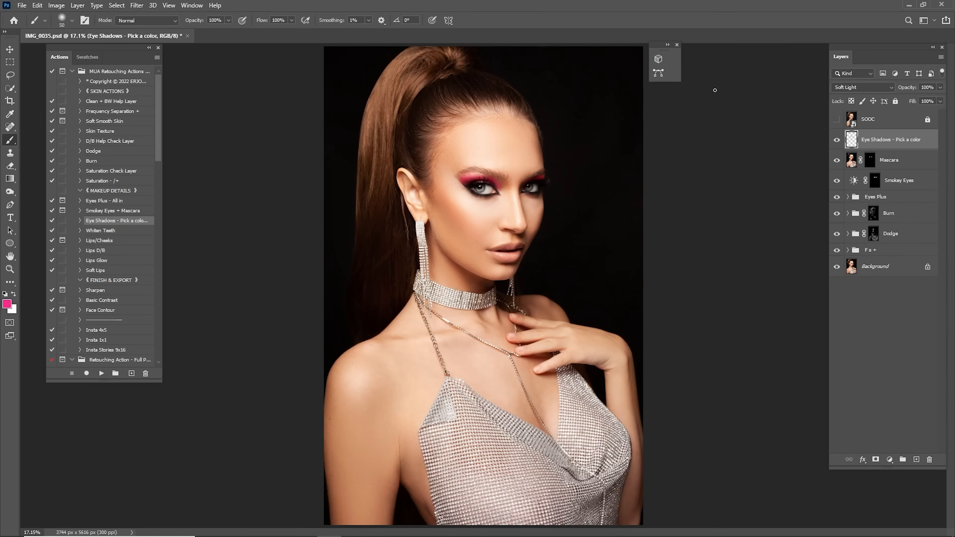
{"action": "left_click", "coordinate": [836, 140]}
{"action": "left_click", "coordinate": [837, 139]}
{"action": "left_click", "coordinate": [837, 140]}
{"action": "left_click", "coordinate": [837, 139]}
Delete the pink Eye Shadows layer and run the Eye Shadows - Pick a color action again.
{"action": "key", "text": "z"}
{"action": "left_click_drag", "start_coordinate": [487, 180], "coordinate": [552, 205]}
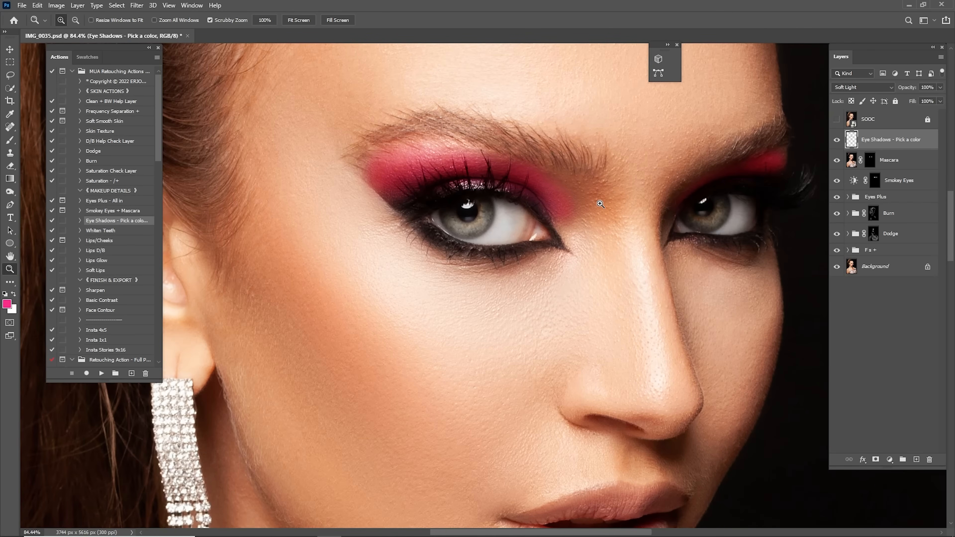
{"action": "key", "text": "Delete"}
{"action": "left_click", "coordinate": [101, 373]}
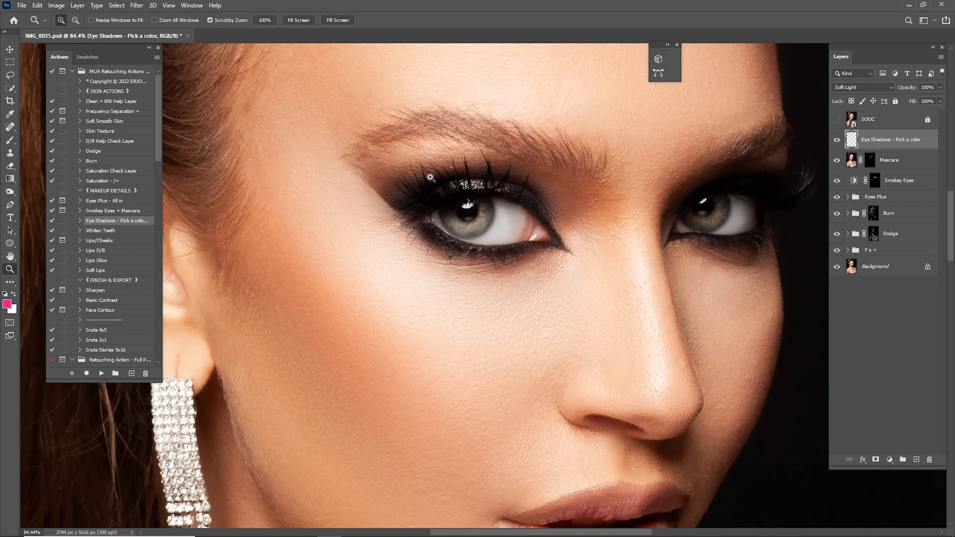
Sample a brown tone beside the nearer eye and adjust the foreground colour to light orange f5a257.
{"action": "key", "text": "i"}
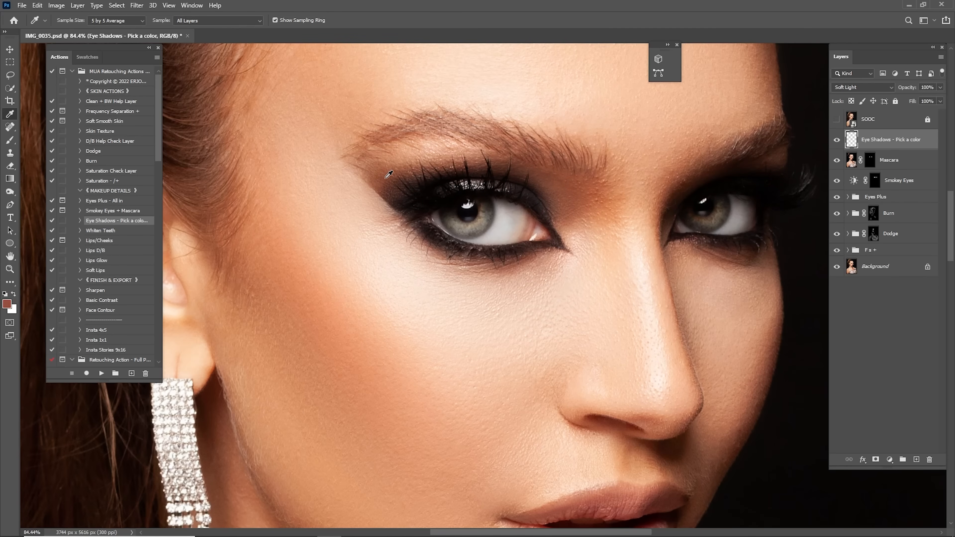
{"action": "left_click", "coordinate": [8, 306]}
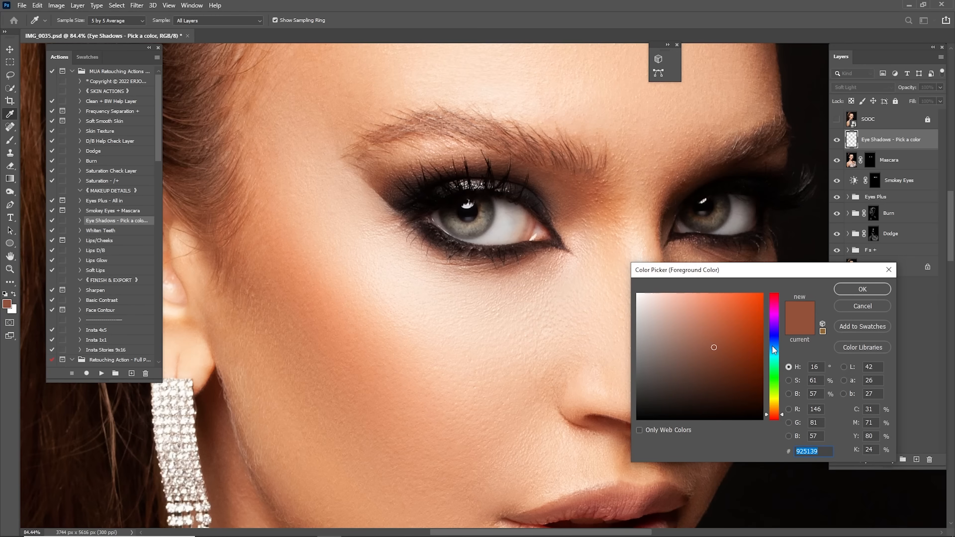
{"action": "left_click_drag", "start_coordinate": [778, 411], "coordinate": [773, 404]}
{"action": "left_click", "coordinate": [730, 330]}
{"action": "mouse_move", "coordinate": [731, 322]}
{"action": "left_mouse_down"}
{"action": "mouse_move", "coordinate": [731, 299]}
{"action": "mouse_move", "coordinate": [718, 297]}
{"action": "left_mouse_up"}
{"action": "left_click", "coordinate": [850, 290]}
Paint light orange over the nearer eye's upper lid from outer to inner corner at 40% brush opacity, varying the brush size.
{"action": "key", "text": "bracketright"}
{"action": "key", "text": "bracketright"}
{"action": "key", "text": "bracketright"}
{"action": "key", "text": "bracketright"}
{"action": "key", "text": "bracketright"}
{"action": "key", "text": "bracketright"}
{"action": "key", "text": "4"}
{"action": "mouse_move", "coordinate": [433, 154]}
{"action": "left_mouse_down"}
{"action": "mouse_move", "coordinate": [375, 177]}
{"action": "mouse_move", "coordinate": [457, 164]}
{"action": "mouse_move", "coordinate": [442, 159]}
{"action": "mouse_move", "coordinate": [513, 169]}
{"action": "mouse_move", "coordinate": [569, 203]}
{"action": "left_mouse_up"}
{"action": "key", "text": "bracketleft"}
{"action": "key", "text": "bracketleft"}
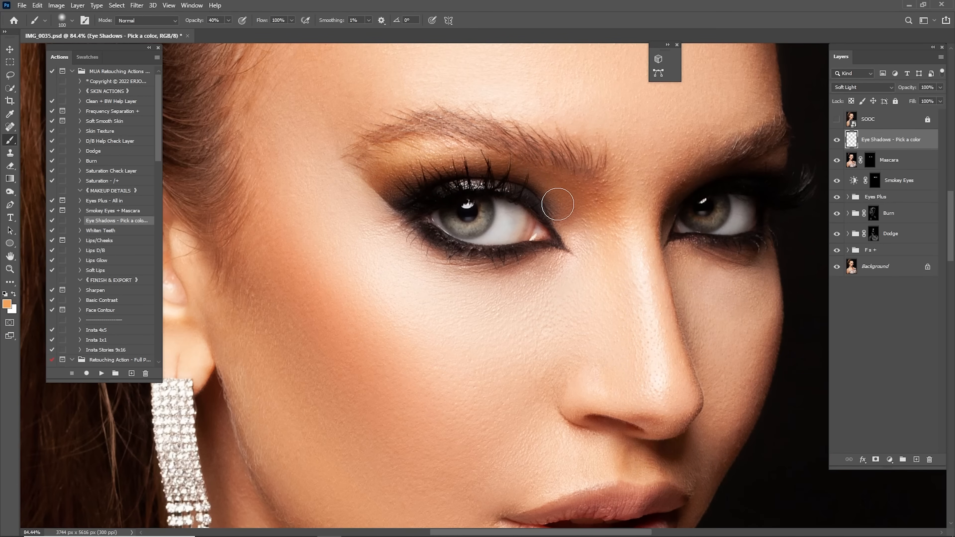
{"action": "key", "text": "bracketleft"}
{"action": "key", "text": "bracketleft"}
{"action": "key", "text": "bracketright"}
{"action": "mouse_move", "coordinate": [376, 173]}
{"action": "left_mouse_down"}
{"action": "mouse_move", "coordinate": [401, 181]}
{"action": "mouse_move", "coordinate": [427, 163]}
{"action": "mouse_move", "coordinate": [410, 155]}
{"action": "mouse_move", "coordinate": [529, 168]}
{"action": "mouse_move", "coordinate": [514, 177]}
{"action": "mouse_move", "coordinate": [574, 222]}
{"action": "left_mouse_up"}
{"action": "key", "text": "bracketright"}
{"action": "key", "text": "bracketright"}
Compare the full portrait with and without the orange Eye Shadows layer.
{"action": "key", "text": "ctrl+0"}
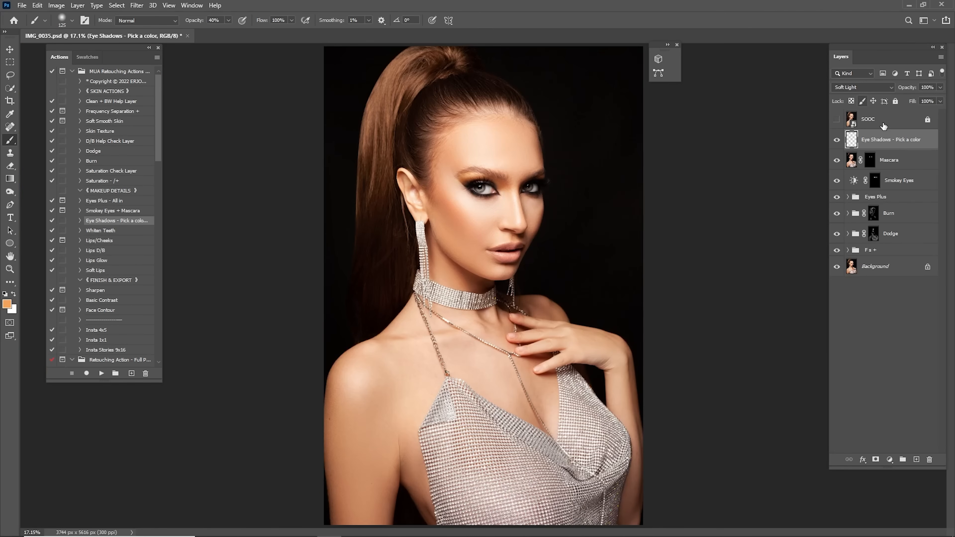
{"action": "left_click", "coordinate": [836, 144]}
{"action": "left_click", "coordinate": [837, 144]}
{"action": "left_click", "coordinate": [837, 144]}
{"action": "left_click", "coordinate": [837, 144]}
Zoom in on the nearer eye and change the foreground colour to a vivid red-orange.
{"action": "key", "text": "z"}
{"action": "left_click_drag", "start_coordinate": [469, 176], "coordinate": [506, 205]}
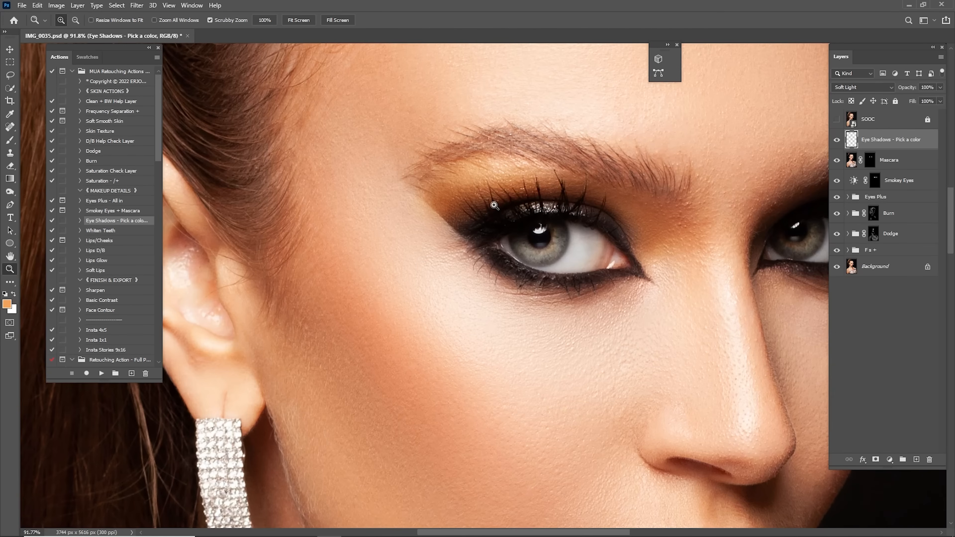
{"action": "left_click", "coordinate": [6, 304]}
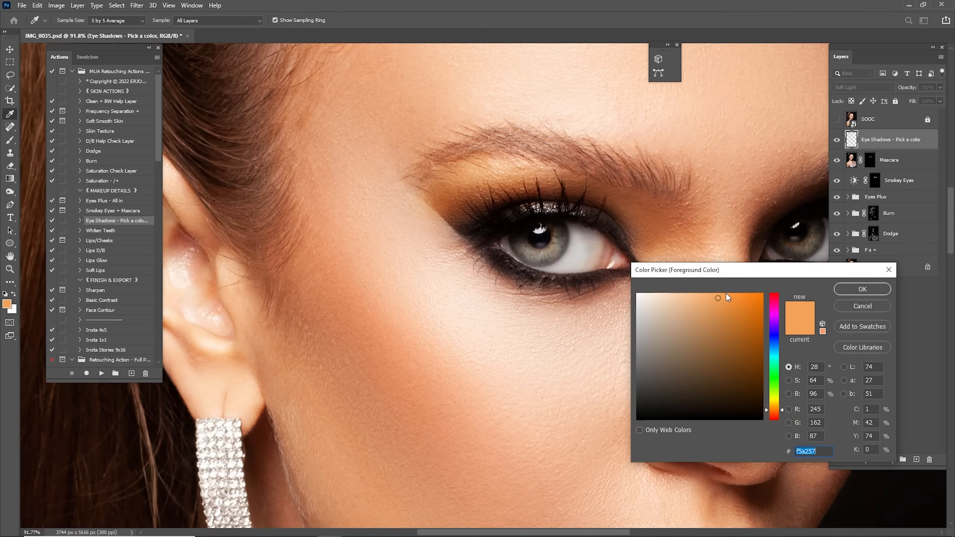
{"action": "left_click", "coordinate": [774, 414]}
{"action": "left_click", "coordinate": [747, 296]}
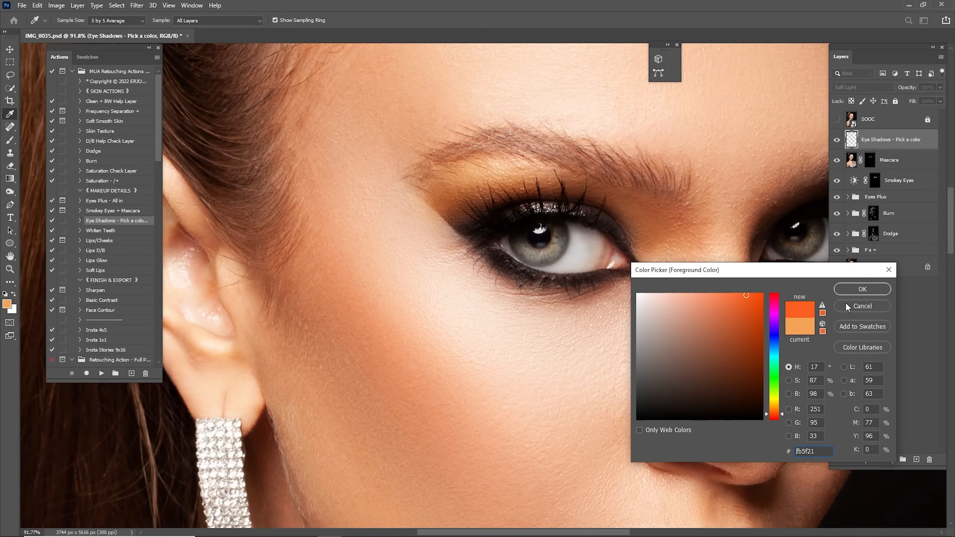
{"action": "left_click_drag", "start_coordinate": [777, 413], "coordinate": [776, 409]}
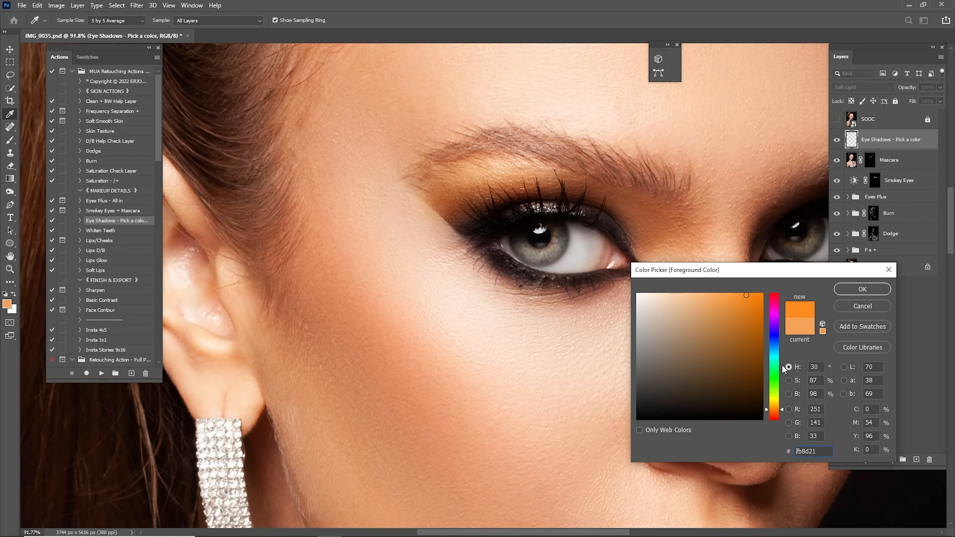
{"action": "left_click", "coordinate": [779, 414]}
{"action": "left_click", "coordinate": [862, 289]}
{"action": "key", "text": "b"}
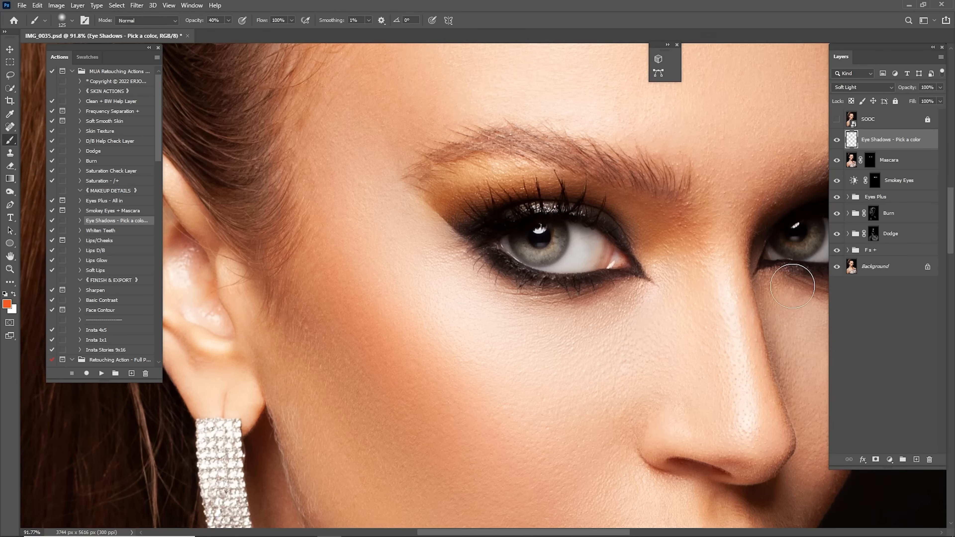
Blend red-orange eye shadow into the outer and inner areas of the nearer eye's upper lid with a 100 px brush.
{"action": "key", "text": "bracketleft"}
{"action": "mouse_move", "coordinate": [459, 205]}
{"action": "left_mouse_down"}
{"action": "mouse_move", "coordinate": [508, 176]}
{"action": "mouse_move", "coordinate": [472, 196]}
{"action": "mouse_move", "coordinate": [494, 183]}
{"action": "left_mouse_up"}
{"action": "mouse_move", "coordinate": [666, 186]}
{"action": "left_mouse_down"}
{"action": "mouse_move", "coordinate": [469, 191]}
{"action": "mouse_move", "coordinate": [648, 203]}
{"action": "left_mouse_up"}
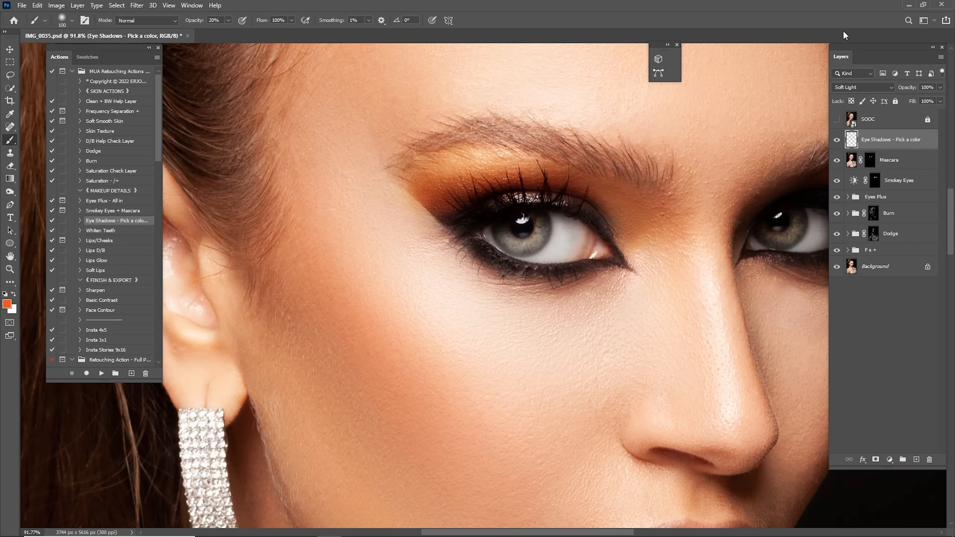
Set the Eye Shadows layer's opacity to 45% and toggle the SOOC layer to compare with the original portrait.
{"action": "key", "text": "ctrl+0"}
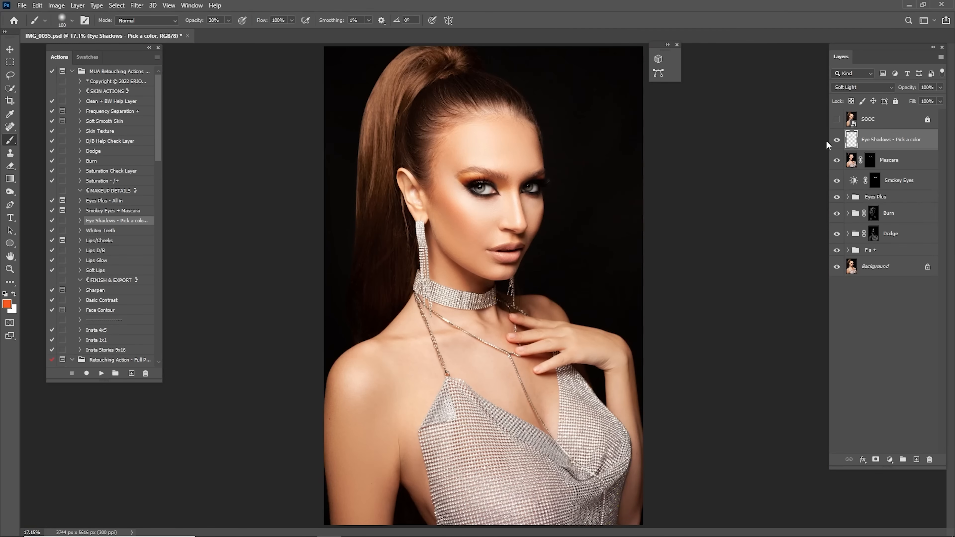
{"action": "left_click", "coordinate": [837, 141]}
{"action": "type", "text": "45"}
{"action": "left_click", "coordinate": [837, 120]}
{"action": "left_click", "coordinate": [837, 119]}
{"action": "left_click", "coordinate": [836, 120]}
{"action": "left_click", "coordinate": [837, 119]}
{"action": "left_click", "coordinate": [836, 120]}
{"action": "left_click", "coordinate": [838, 121]}
Run the Lips/Cheeks action to add the Rosy Lips and Rosy Cheeks layers.
{"action": "left_click", "coordinate": [103, 240]}
{"action": "left_click", "coordinate": [101, 373]}
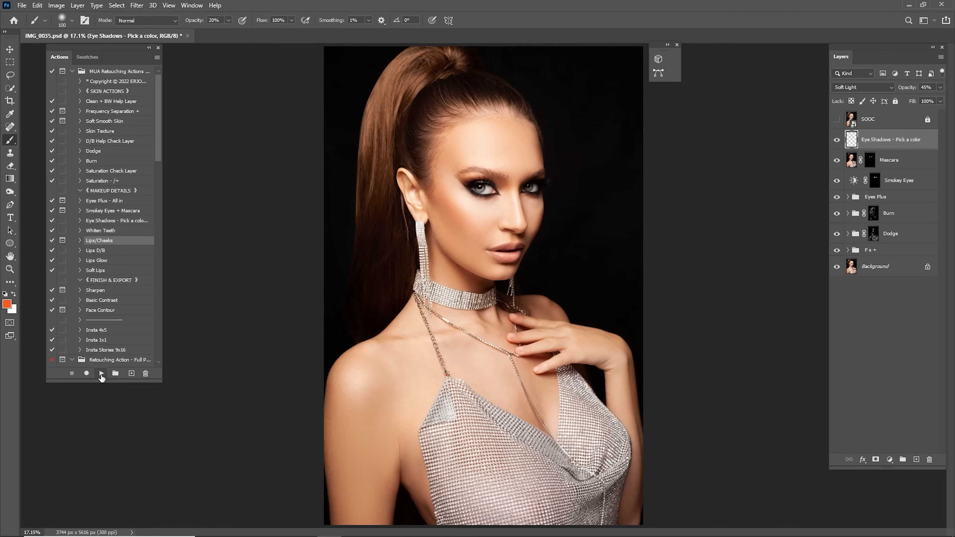
{"action": "left_click", "coordinate": [467, 209]}
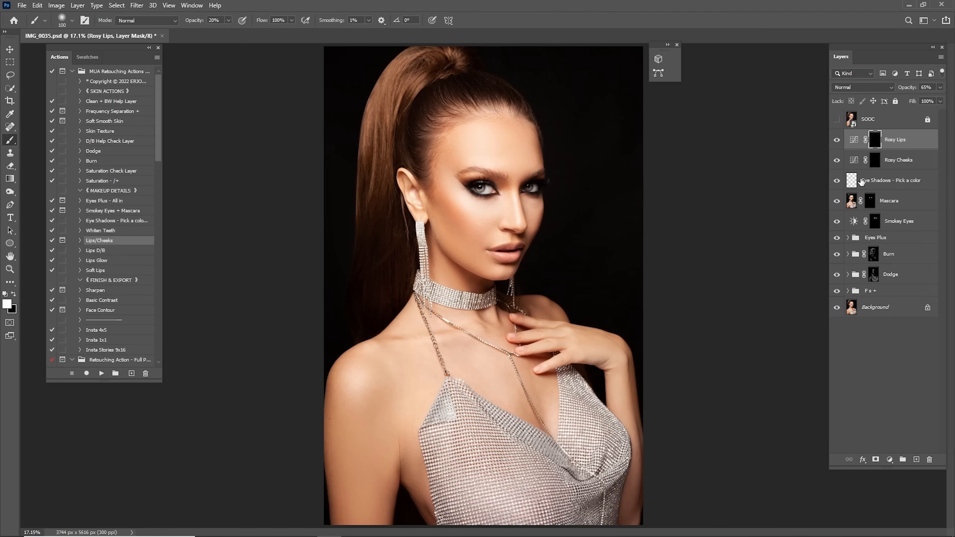
Paint white over the upper and lower lips on the Rosy Lips mask at 100% brush opacity.
{"action": "key", "text": "z"}
{"action": "left_click_drag", "start_coordinate": [508, 243], "coordinate": [721, 188]}
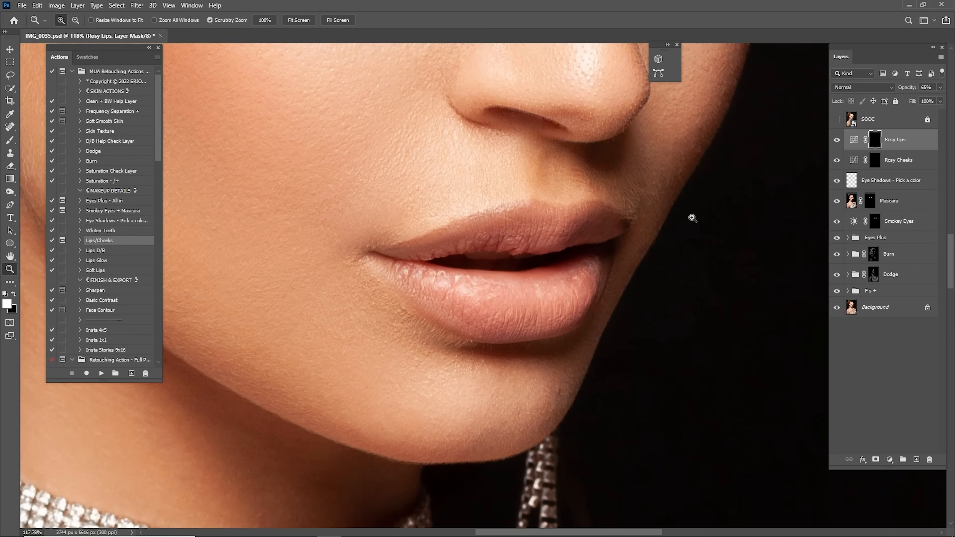
{"action": "key", "text": "b"}
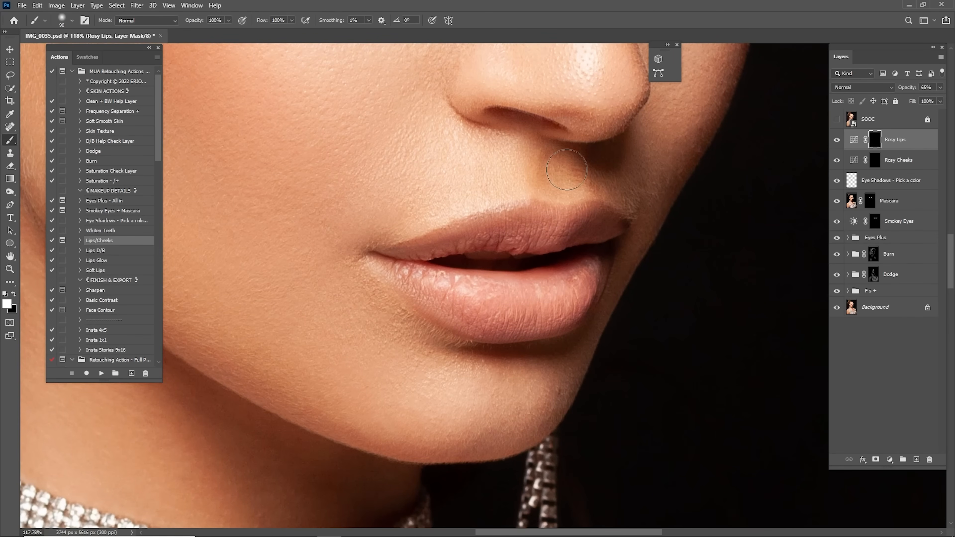
{"action": "mouse_move", "coordinate": [600, 238]}
{"action": "left_mouse_down"}
{"action": "mouse_move", "coordinate": [560, 236]}
{"action": "mouse_move", "coordinate": [568, 228]}
{"action": "mouse_move", "coordinate": [555, 223]}
{"action": "mouse_move", "coordinate": [507, 235]}
{"action": "mouse_move", "coordinate": [504, 227]}
{"action": "mouse_move", "coordinate": [409, 270]}
{"action": "mouse_move", "coordinate": [482, 313]}
{"action": "mouse_move", "coordinate": [568, 295]}
{"action": "mouse_move", "coordinate": [581, 278]}
{"action": "mouse_move", "coordinate": [528, 301]}
{"action": "mouse_move", "coordinate": [545, 314]}
{"action": "mouse_move", "coordinate": [465, 311]}
{"action": "mouse_move", "coordinate": [417, 278]}
{"action": "left_mouse_up"}
{"action": "key", "text": "bracketleft"}
{"action": "key", "text": "bracketleft"}
{"action": "mouse_move", "coordinate": [584, 284]}
{"action": "left_mouse_down"}
{"action": "mouse_move", "coordinate": [588, 304]}
{"action": "mouse_move", "coordinate": [574, 239]}
{"action": "mouse_move", "coordinate": [477, 237]}
{"action": "mouse_move", "coordinate": [374, 251]}
{"action": "mouse_move", "coordinate": [391, 260]}
{"action": "left_mouse_up"}
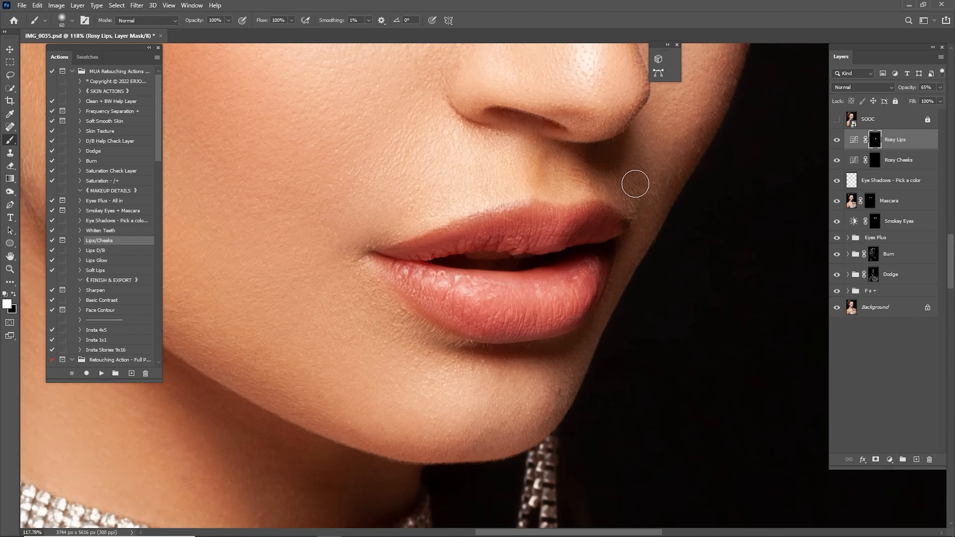
Compare the full portrait with and without the Rosy Lips layer.
{"action": "key", "text": "ctrl+0"}
{"action": "left_click", "coordinate": [837, 140]}
{"action": "left_click", "coordinate": [837, 140]}
Duplicate the Rosy Lips layer and set the copy's blend mode to Soft Light.
{"action": "key", "text": "z"}
{"action": "left_click_drag", "start_coordinate": [522, 258], "coordinate": [581, 266]}
{"action": "left_click_drag", "start_coordinate": [902, 141], "coordinate": [916, 459]}
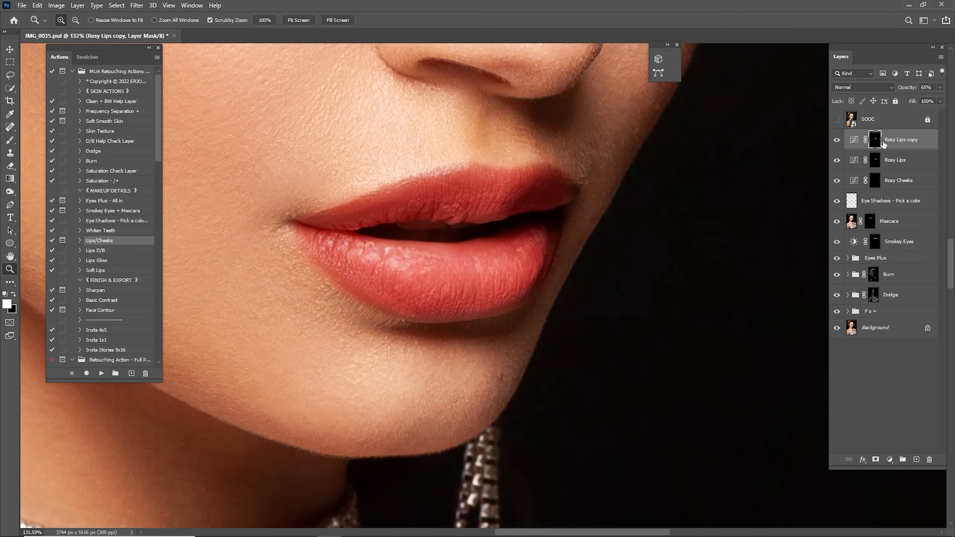
{"action": "left_click", "coordinate": [865, 86]}
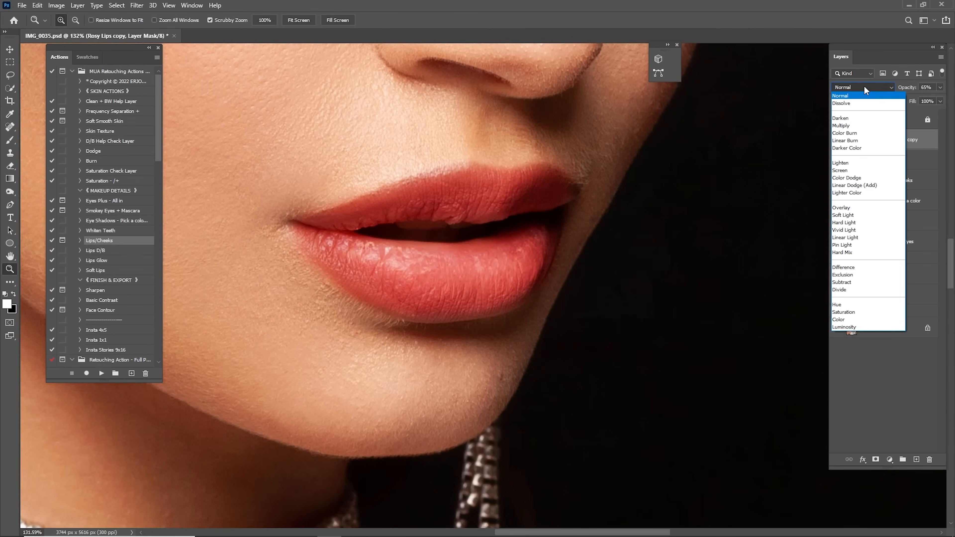
{"action": "left_click", "coordinate": [851, 216]}
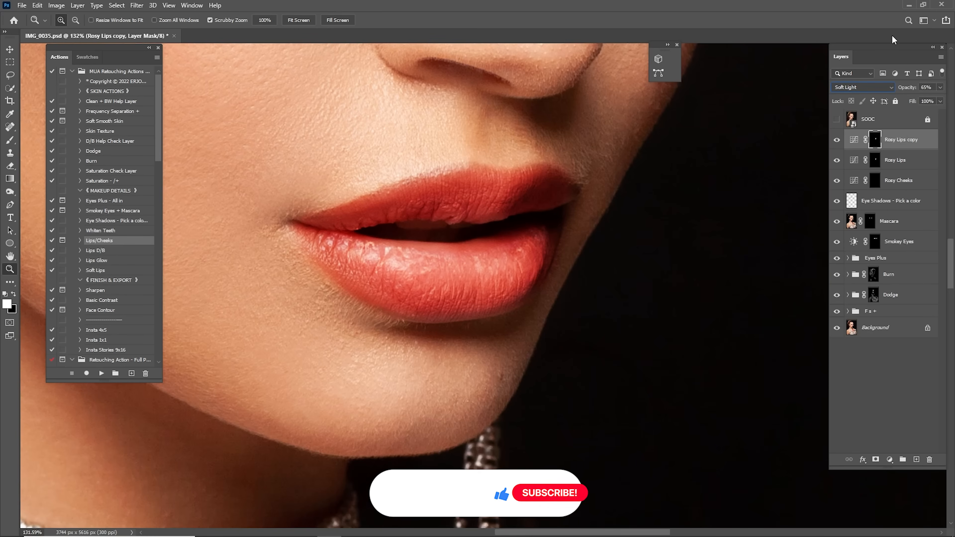
Compare the portrait with and without the Rosy Lips copy and reduce its opacity to 22%.
{"action": "key", "text": "ctrl+0"}
{"action": "left_click", "coordinate": [836, 140]}
{"action": "left_click", "coordinate": [838, 145]}
{"action": "left_click_drag", "start_coordinate": [529, 256], "coordinate": [652, 230]}
{"action": "left_click_drag", "start_coordinate": [933, 88], "coordinate": [885, 65]}
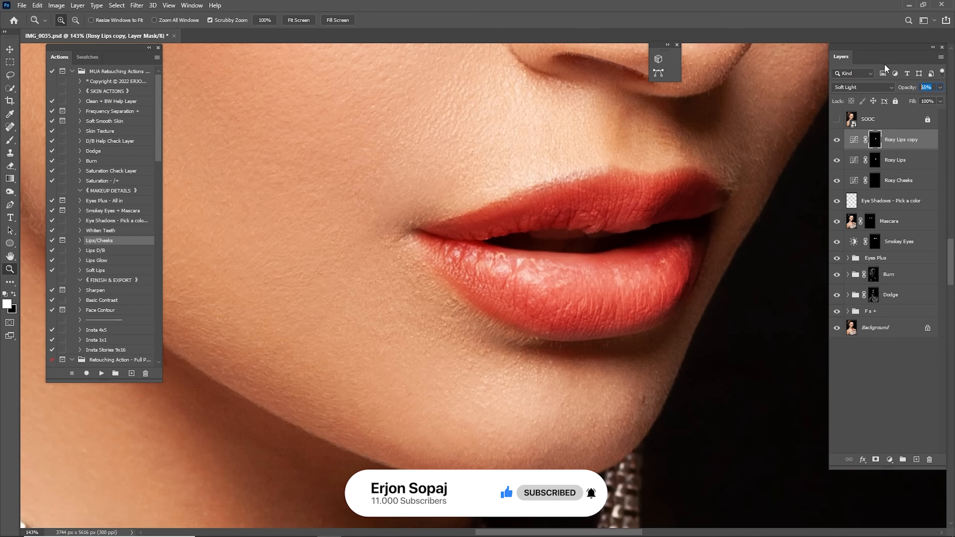
{"action": "type", "text": "22"}
{"action": "key", "text": "Return"}
Lower the original Rosy Lips layer's opacity and reselect the Rosy Lips copy layer.
{"action": "left_click", "coordinate": [914, 161]}
{"action": "left_click", "coordinate": [914, 162]}
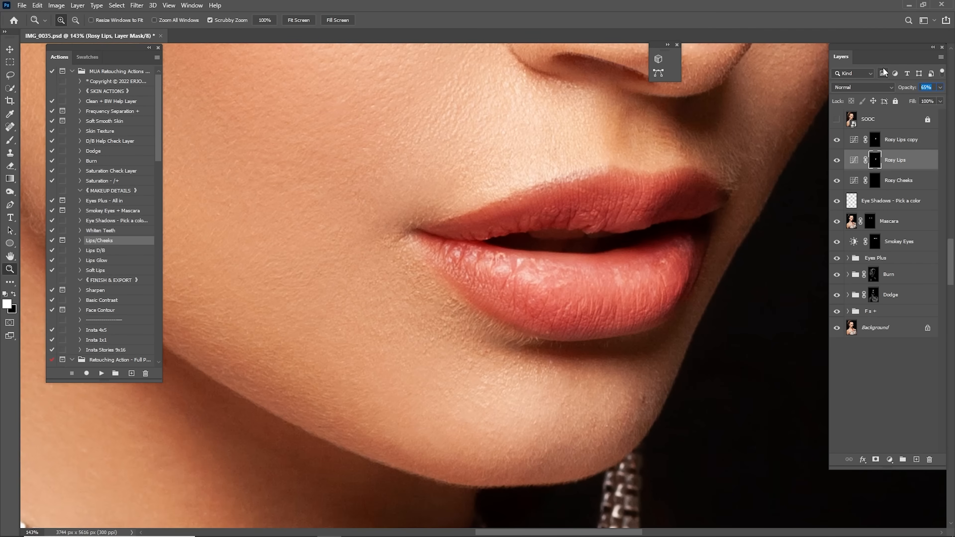
{"action": "left_click", "coordinate": [914, 145]}
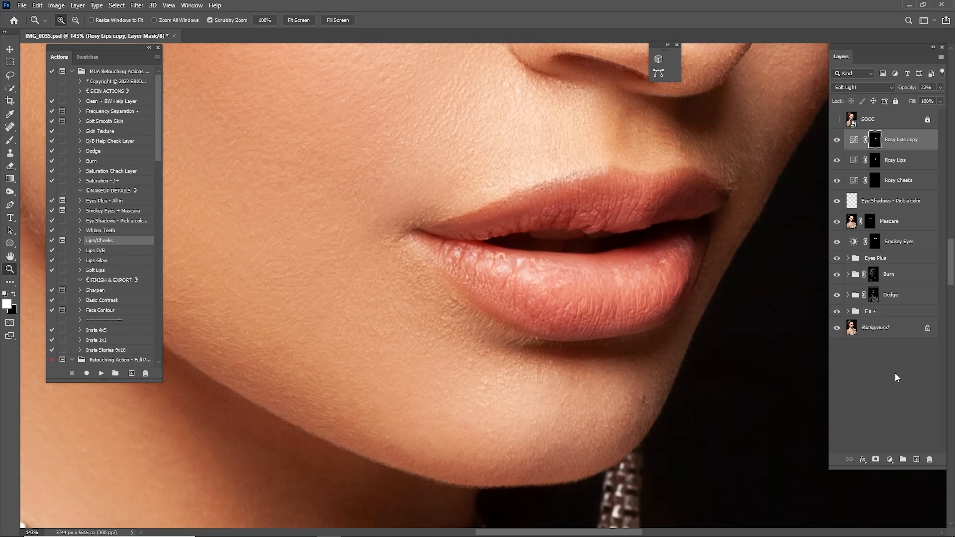
{"action": "double_click", "coordinate": [916, 460]}
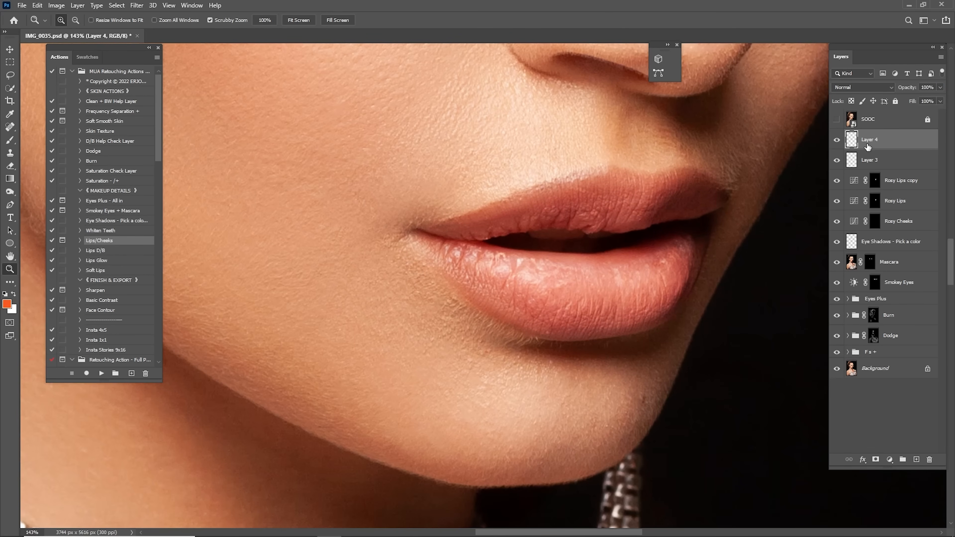
{"action": "key", "text": "ctrl+z"}
{"action": "key", "text": "ctrl+z"}
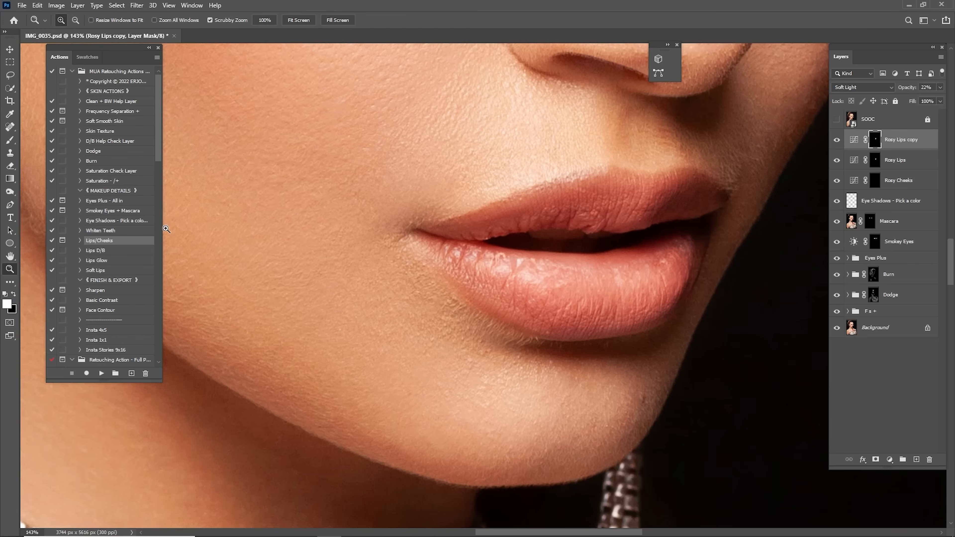
Run the Lips D/B action and brush a reddish tone sampled from the lower lip over the lips on the Dodge layer at 10% opacity.
{"action": "left_click", "coordinate": [98, 251]}
{"action": "left_click", "coordinate": [101, 374]}
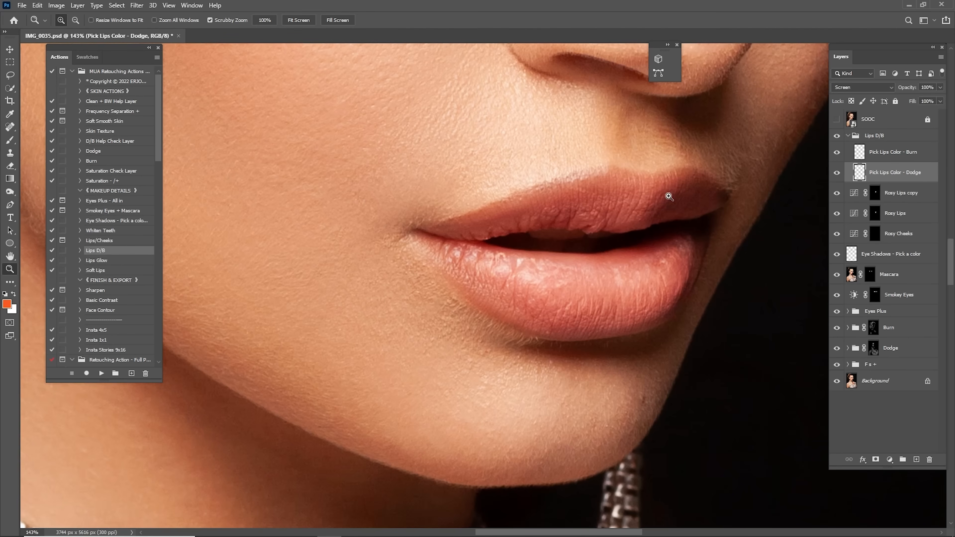
{"action": "key", "text": "i"}
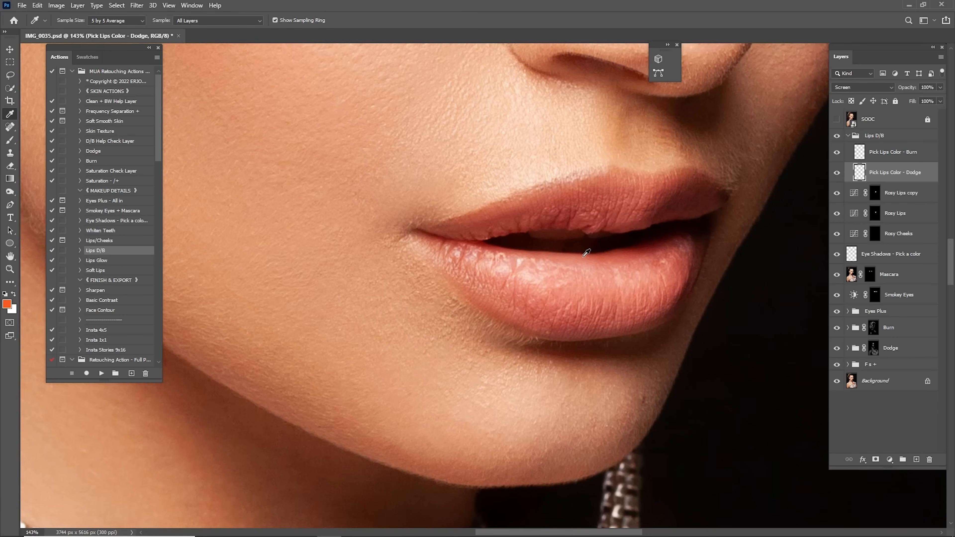
{"action": "left_click", "coordinate": [568, 305]}
{"action": "left_click", "coordinate": [576, 318]}
{"action": "key", "text": "b"}
{"action": "key", "text": "bracketright"}
{"action": "key", "text": "bracketright"}
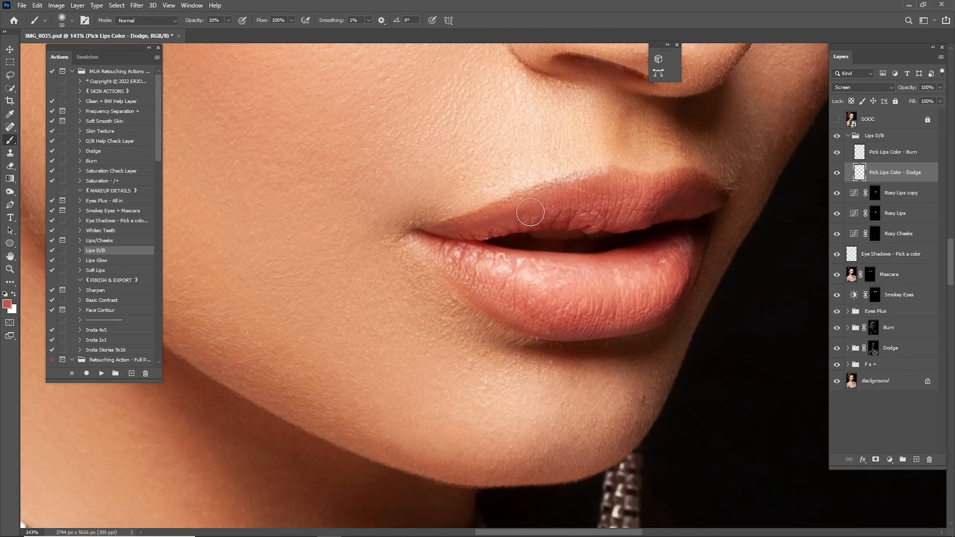
{"action": "key", "text": "bracketright"}
{"action": "key", "text": "bracketleft"}
Compare the full portrait with and without the Pick Lips Color - Dodge layer and reduce its opacity.
{"action": "key", "text": "ctrl+0"}
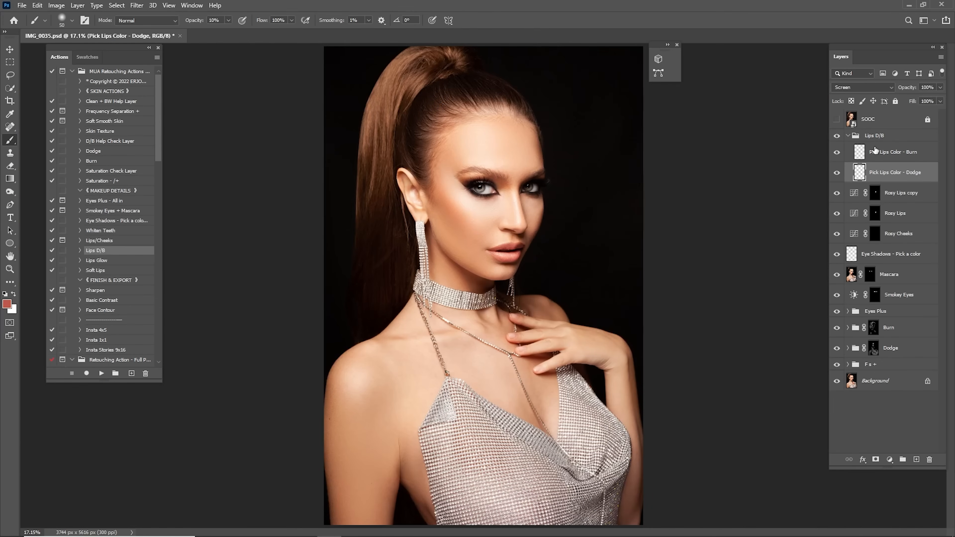
{"action": "left_click", "coordinate": [836, 176]}
{"action": "left_click", "coordinate": [837, 178]}
{"action": "left_click", "coordinate": [838, 179]}
{"action": "left_click", "coordinate": [839, 181]}
{"action": "left_click", "coordinate": [841, 182]}
{"action": "left_click", "coordinate": [843, 181]}
{"action": "left_click_drag", "start_coordinate": [910, 87], "coordinate": [895, 94]}
Paint a dark red sampled from the lips over their shaded areas on the Pick Lips Color - Burn layer at 10% brush opacity.
{"action": "left_click", "coordinate": [878, 152]}
{"action": "key", "text": "z"}
{"action": "mouse_move", "coordinate": [505, 254]}
{"action": "left_mouse_down"}
{"action": "mouse_move", "coordinate": [569, 302]}
{"action": "mouse_move", "coordinate": [572, 271]}
{"action": "left_mouse_up"}
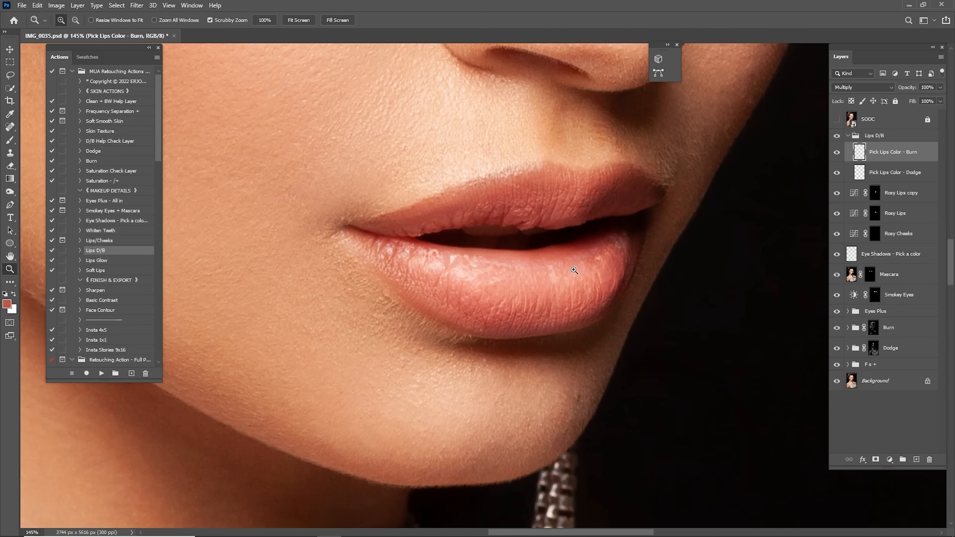
{"action": "key", "text": "i"}
{"action": "left_click", "coordinate": [595, 240]}
{"action": "left_click", "coordinate": [594, 207]}
{"action": "key", "text": "b"}
{"action": "key", "text": "bracketright"}
{"action": "key", "text": "bracketright"}
{"action": "key", "text": "bracketleft"}
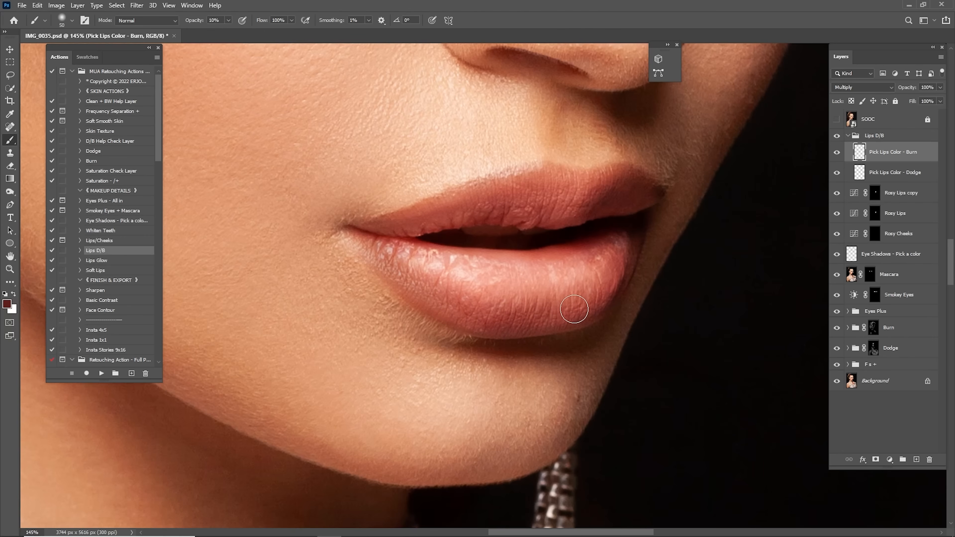
Compare the full portrait and the close-up lips with and without the Pick Lips Color - Burn layer.
{"action": "key", "text": "ctrl+0"}
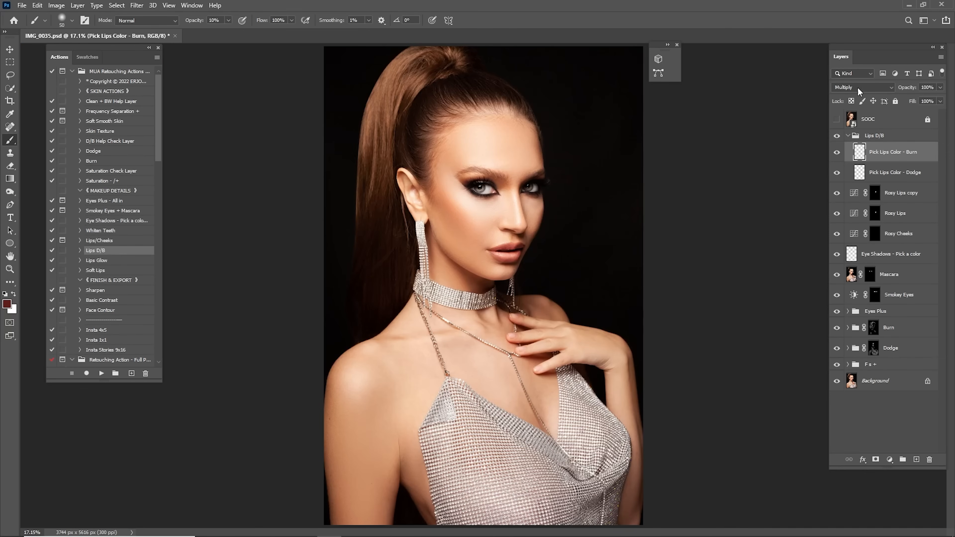
{"action": "left_click", "coordinate": [834, 156]}
{"action": "left_click", "coordinate": [835, 156]}
{"action": "left_click", "coordinate": [837, 158]}
{"action": "left_click", "coordinate": [839, 158]}
{"action": "key", "text": "z"}
{"action": "left_click_drag", "start_coordinate": [497, 246], "coordinate": [563, 258]}
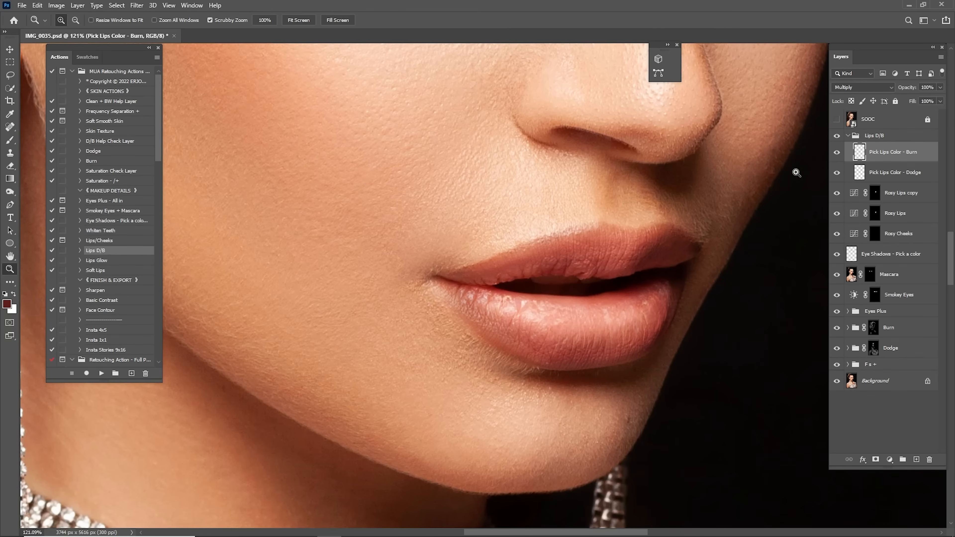
{"action": "left_click", "coordinate": [835, 157]}
{"action": "left_click", "coordinate": [836, 157]}
Add a layer mask to the Pick Lips Color - Burn layer and mask out excess burning with a black brush at 100% opacity.
{"action": "left_click", "coordinate": [876, 459]}
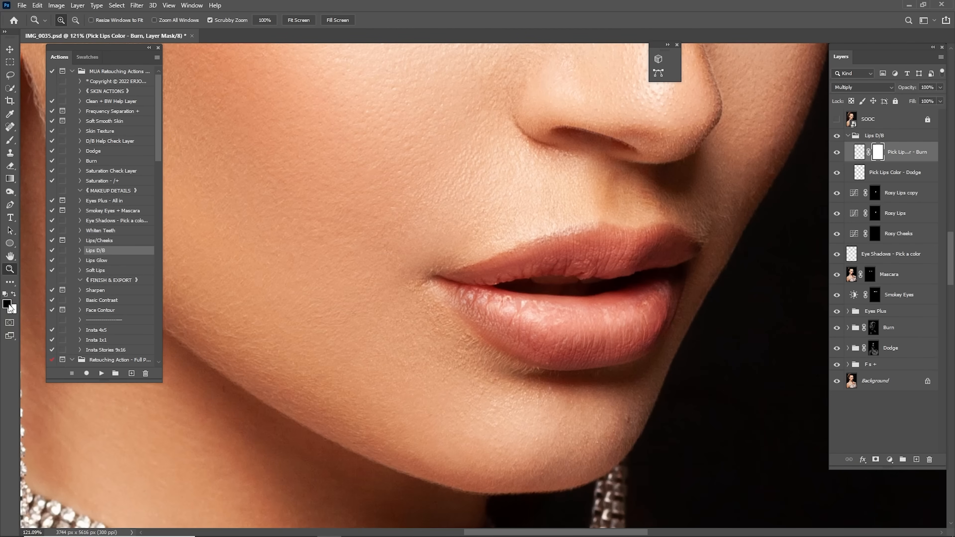
{"action": "key", "text": "b"}
{"action": "key", "text": "bracketright"}
{"action": "key", "text": "bracketright"}
{"action": "key", "text": "bracketright"}
{"action": "key", "text": "bracketright"}
Compare the lips with and without the Pick Lips Color - Burn layer and reduce its opacity to 39%.
{"action": "left_click", "coordinate": [837, 152]}
{"action": "left_click", "coordinate": [837, 152]}
{"action": "left_click", "coordinate": [836, 153]}
{"action": "left_click", "coordinate": [836, 153]}
{"action": "left_click", "coordinate": [837, 152]}
{"action": "left_click", "coordinate": [836, 152]}
{"action": "left_click_drag", "start_coordinate": [911, 90], "coordinate": [895, 93]}
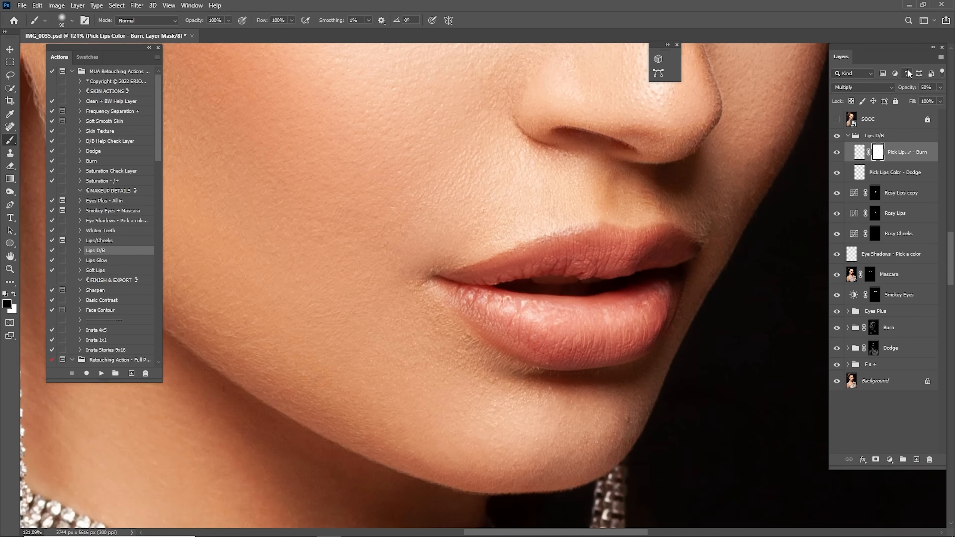
{"action": "key", "text": "ctrl+0"}
{"action": "left_click_drag", "start_coordinate": [910, 91], "coordinate": [905, 91]}
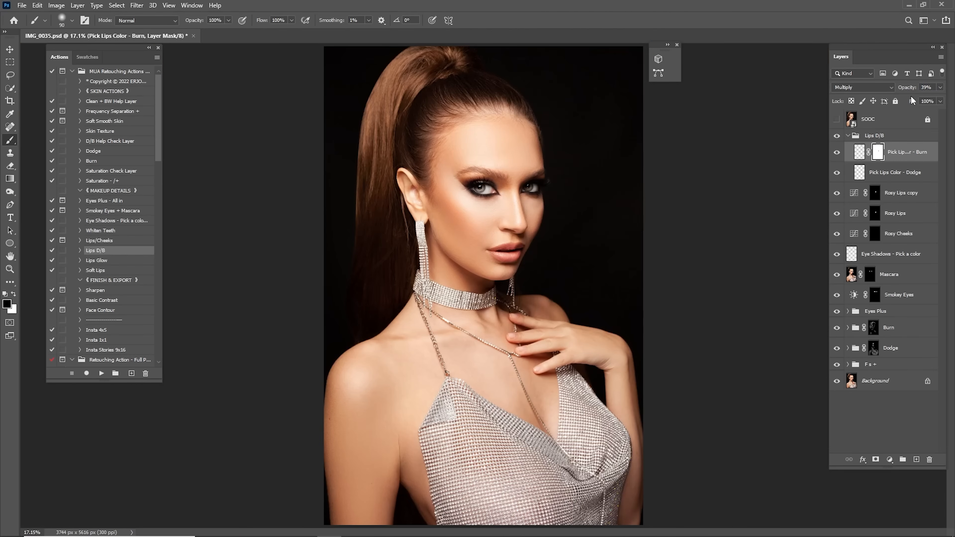
Collapse the Lips D/B group and compare the retouched portrait with the original SOOC layer.
{"action": "left_click", "coordinate": [842, 135]}
{"action": "left_click", "coordinate": [896, 195]}
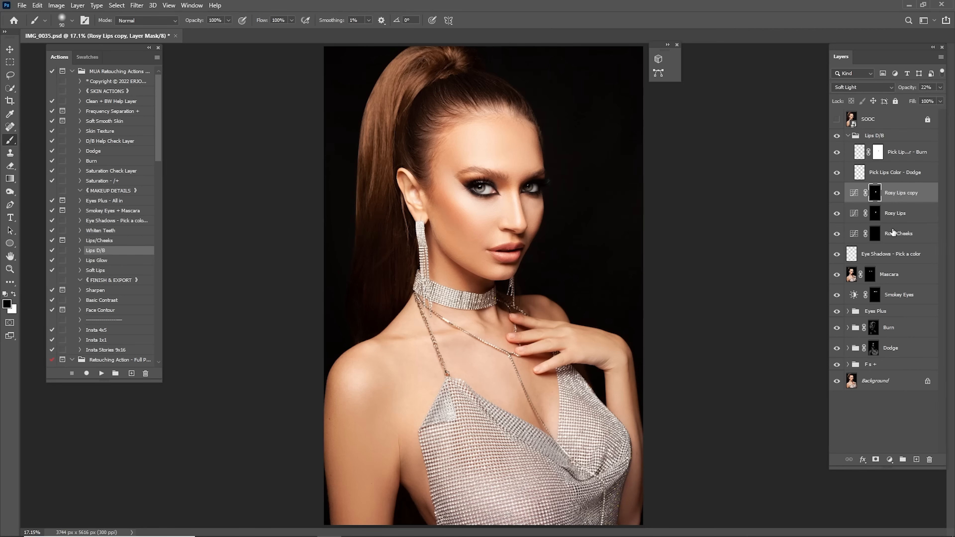
{"action": "left_click", "coordinate": [847, 137]}
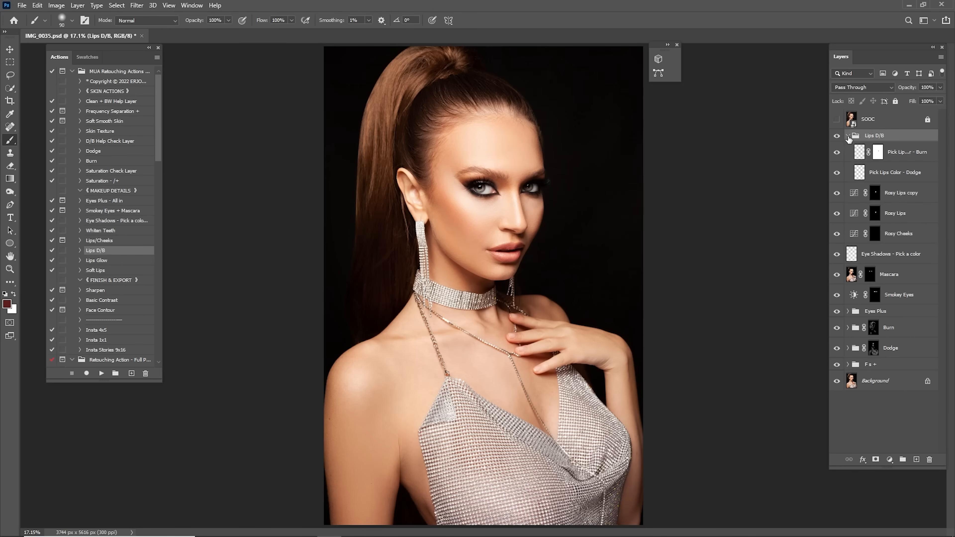
{"action": "left_click", "coordinate": [848, 137]}
{"action": "left_click", "coordinate": [836, 119]}
{"action": "left_click", "coordinate": [836, 119]}
{"action": "left_click", "coordinate": [837, 121]}
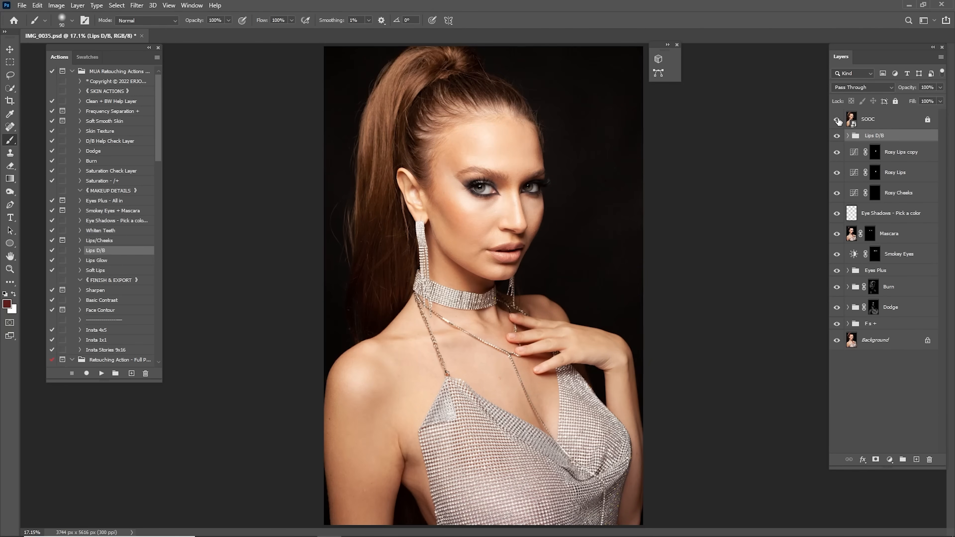
{"action": "left_click", "coordinate": [837, 121]}
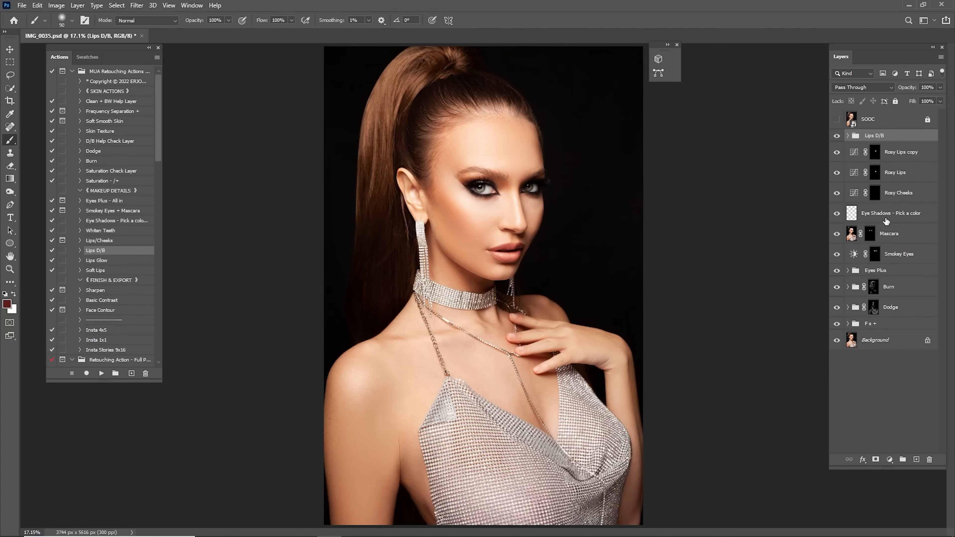
Paint white on the Rosy Cheeks mask over the near cheek with a large brush at 50% opacity.
{"action": "left_click", "coordinate": [888, 191]}
{"action": "left_click", "coordinate": [875, 192]}
{"action": "key", "text": "z"}
{"action": "left_click_drag", "start_coordinate": [434, 204], "coordinate": [471, 234]}
{"action": "key", "text": "x"}
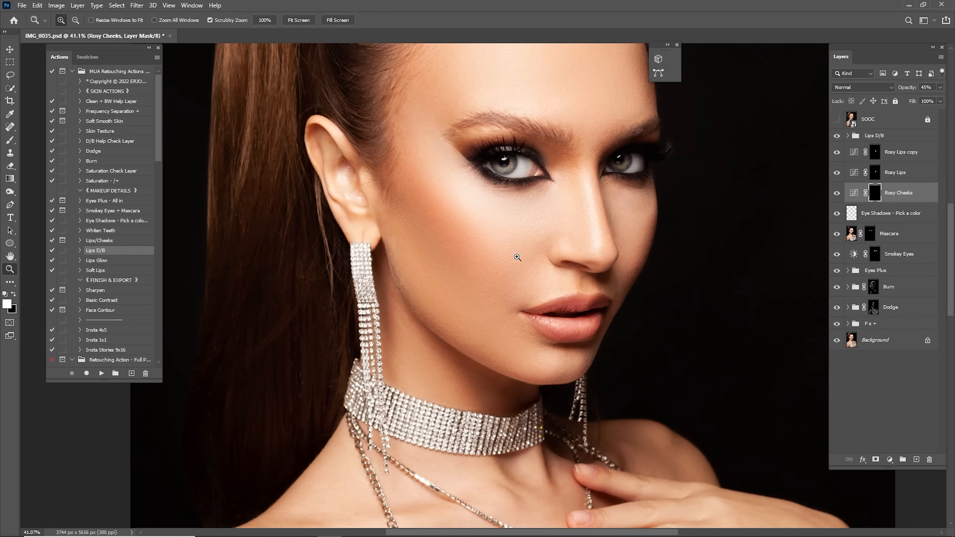
{"action": "key", "text": "b"}
{"action": "key", "text": "5"}
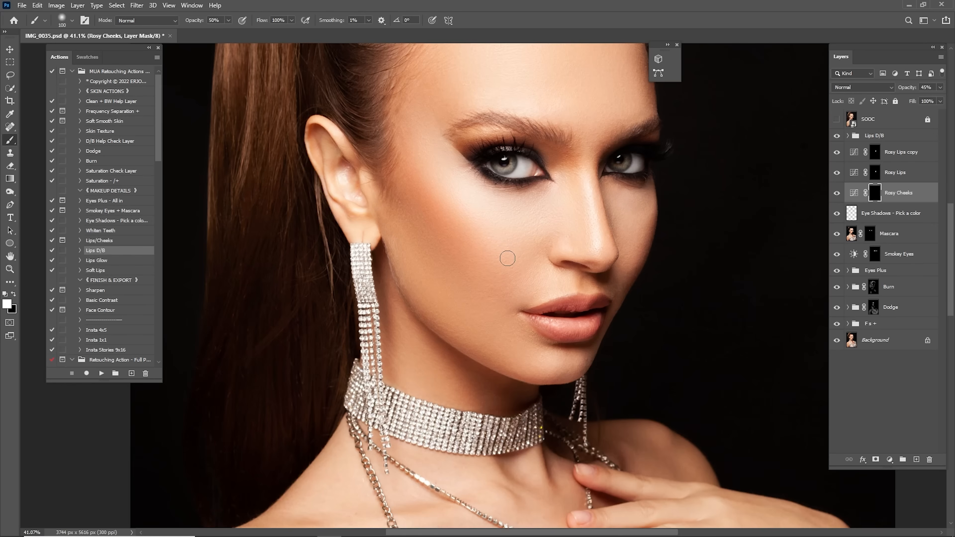
{"action": "key", "text": "bracketright"}
{"action": "key", "text": "bracketright"}
{"action": "key", "text": "bracketright"}
{"action": "key", "text": "bracketright"}
{"action": "key", "text": "bracketright"}
{"action": "key", "text": "bracketright"}
{"action": "key", "text": "bracketright"}
{"action": "mouse_move", "coordinate": [410, 200]}
{"action": "left_mouse_down"}
{"action": "mouse_move", "coordinate": [440, 236]}
{"action": "mouse_move", "coordinate": [417, 192]}
{"action": "left_mouse_up"}
Add a narrower patch of blush on the far cheek in the Rosy Cheeks mask and refine the near cheek.
{"action": "key", "text": "bracketleft"}
{"action": "key", "text": "bracketleft"}
{"action": "key", "text": "bracketleft"}
{"action": "key", "text": "bracketleft"}
{"action": "key", "text": "bracketleft"}
{"action": "key", "text": "bracketright"}
{"action": "key", "text": "bracketright"}
{"action": "key", "text": "bracketright"}
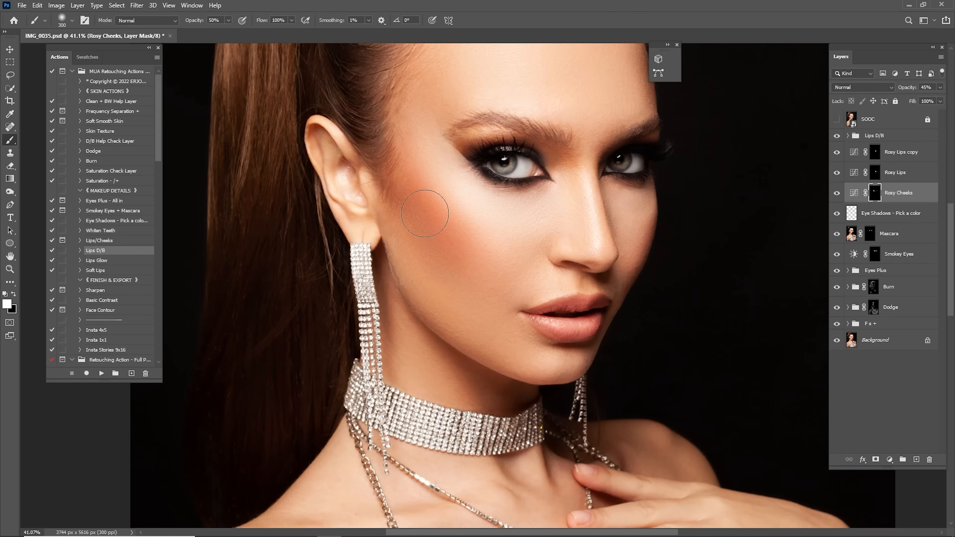
{"action": "key", "text": "bracketright"}
Compare the full portrait with and without the Rosy Cheeks layer.
{"action": "key", "text": "ctrl+0"}
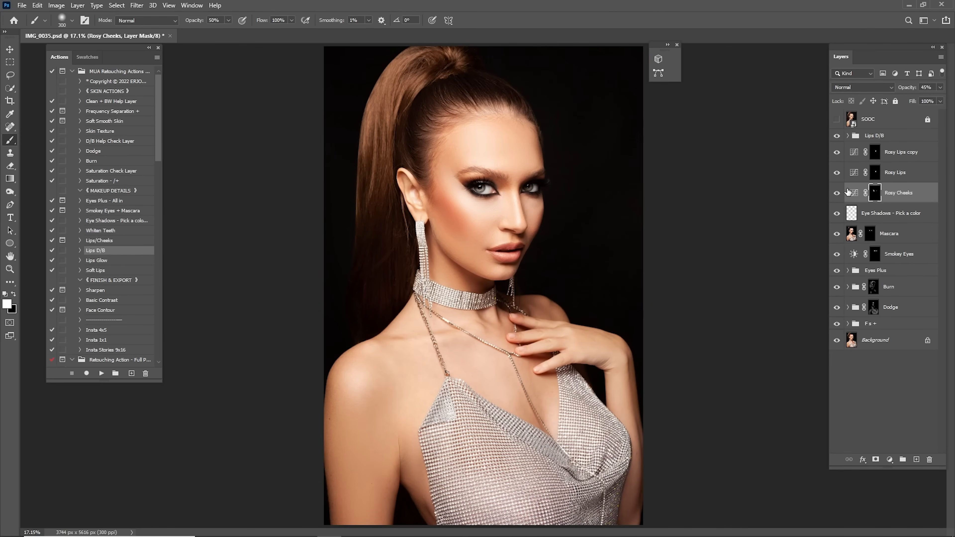
{"action": "left_click", "coordinate": [837, 193]}
{"action": "left_click", "coordinate": [837, 193]}
Display the Rosy Cheeks mask alone and soften the lower edge of the large cheek patch with a size 600 Mixer Brush.
{"action": "left_click", "coordinate": [874, 194], "text": "alt"}
{"action": "key", "text": "z"}
{"action": "left_click_drag", "start_coordinate": [443, 210], "coordinate": [475, 225]}
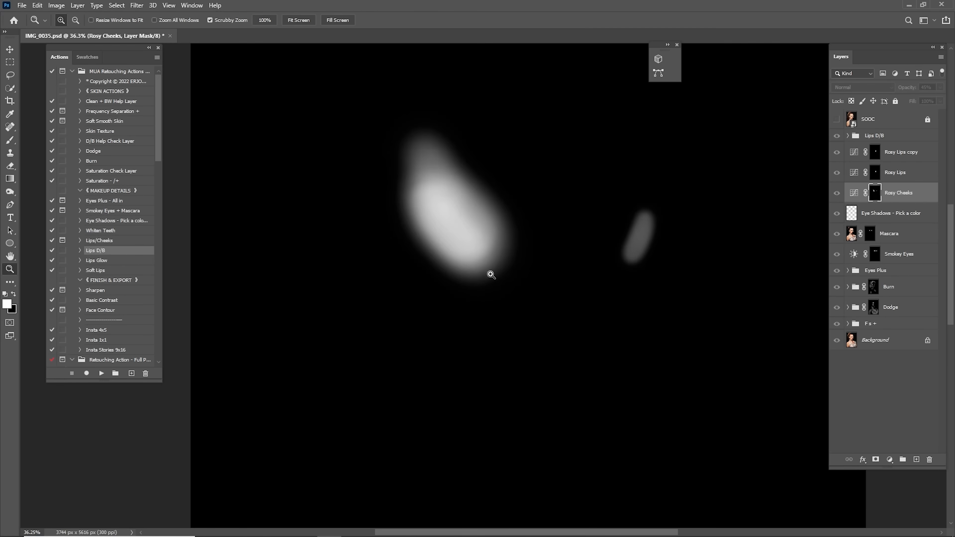
{"action": "key", "text": "b"}
{"action": "key", "text": "bracketright"}
{"action": "key", "text": "bracketright"}
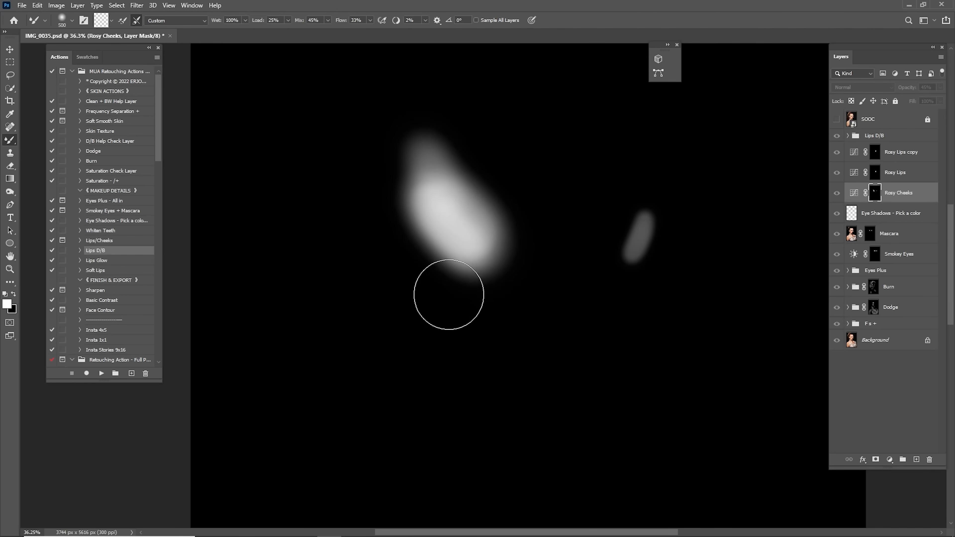
{"action": "key", "text": "0"}
{"action": "key", "text": "bracketright"}
{"action": "left_click_drag", "start_coordinate": [452, 317], "coordinate": [386, 188]}
{"action": "left_click_drag", "start_coordinate": [498, 328], "coordinate": [405, 217]}
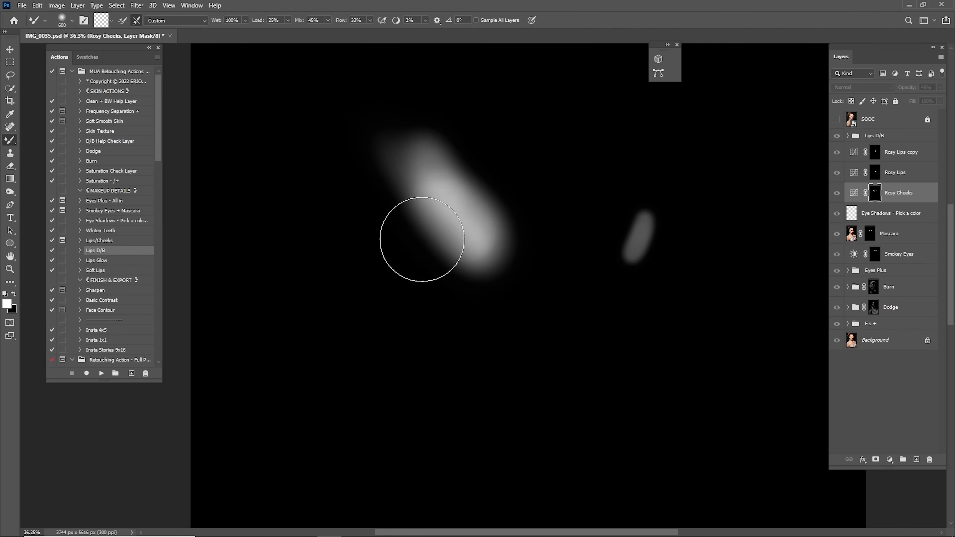
Blend the large cheek patch in the mask into a soft diagonal streak with the Mixer Brush.
{"action": "key", "text": "bracketleft"}
{"action": "left_click_drag", "start_coordinate": [397, 148], "coordinate": [475, 226]}
{"action": "key", "text": "bracketleft"}
{"action": "left_click_drag", "start_coordinate": [417, 168], "coordinate": [535, 286]}
{"action": "key", "text": "bracketright"}
{"action": "left_click_drag", "start_coordinate": [527, 240], "coordinate": [475, 197]}
{"action": "mouse_move", "coordinate": [419, 129]}
{"action": "left_mouse_down"}
{"action": "mouse_move", "coordinate": [495, 201]}
{"action": "mouse_move", "coordinate": [424, 150]}
{"action": "left_mouse_up"}
{"action": "key", "text": "bracketright"}
{"action": "mouse_move", "coordinate": [360, 179]}
{"action": "left_mouse_down"}
{"action": "mouse_move", "coordinate": [515, 336]}
{"action": "mouse_move", "coordinate": [449, 271]}
{"action": "mouse_move", "coordinate": [481, 264]}
{"action": "mouse_move", "coordinate": [411, 245]}
{"action": "mouse_move", "coordinate": [459, 262]}
{"action": "mouse_move", "coordinate": [486, 167]}
{"action": "mouse_move", "coordinate": [573, 320]}
{"action": "mouse_move", "coordinate": [424, 247]}
{"action": "mouse_move", "coordinate": [387, 218]}
{"action": "mouse_move", "coordinate": [372, 225]}
{"action": "mouse_move", "coordinate": [513, 290]}
{"action": "mouse_move", "coordinate": [554, 265]}
{"action": "left_mouse_up"}
Soften the small far-cheek patch in the mask with a smaller Mixer Brush.
{"action": "key", "text": "bracketleft"}
{"action": "key", "text": "bracketleft"}
{"action": "key", "text": "bracketleft"}
{"action": "key", "text": "bracketleft"}
{"action": "mouse_move", "coordinate": [642, 179]}
{"action": "left_mouse_down"}
{"action": "mouse_move", "coordinate": [617, 298]}
{"action": "mouse_move", "coordinate": [651, 213]}
{"action": "mouse_move", "coordinate": [632, 222]}
{"action": "left_mouse_up"}
Feather the ends of the large cheek streak in the mask with a bigger Mixer Brush.
{"action": "key", "text": "bracketright"}
{"action": "key", "text": "bracketright"}
{"action": "left_click_drag", "start_coordinate": [560, 248], "coordinate": [497, 241]}
{"action": "key", "text": "bracketright"}
{"action": "key", "text": "bracketright"}
{"action": "left_click_drag", "start_coordinate": [331, 153], "coordinate": [359, 194]}
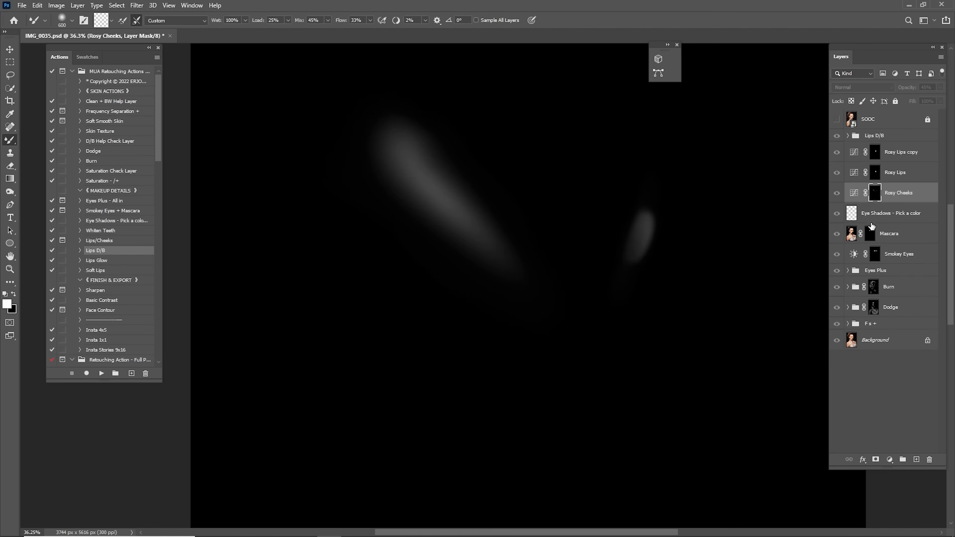
Return from the mask view to the portrait and compare the face with and without the Rosy Cheeks layer.
{"action": "left_click", "coordinate": [875, 196], "text": "alt"}
{"action": "left_click", "coordinate": [836, 193]}
{"action": "left_click", "coordinate": [836, 193]}
{"action": "left_click", "coordinate": [836, 193]}
{"action": "left_click", "coordinate": [836, 193]}
Try the Rosy Cheeks layer at 100% opacity and compare the face with and without it.
{"action": "left_click_drag", "start_coordinate": [908, 87], "coordinate": [944, 91]}
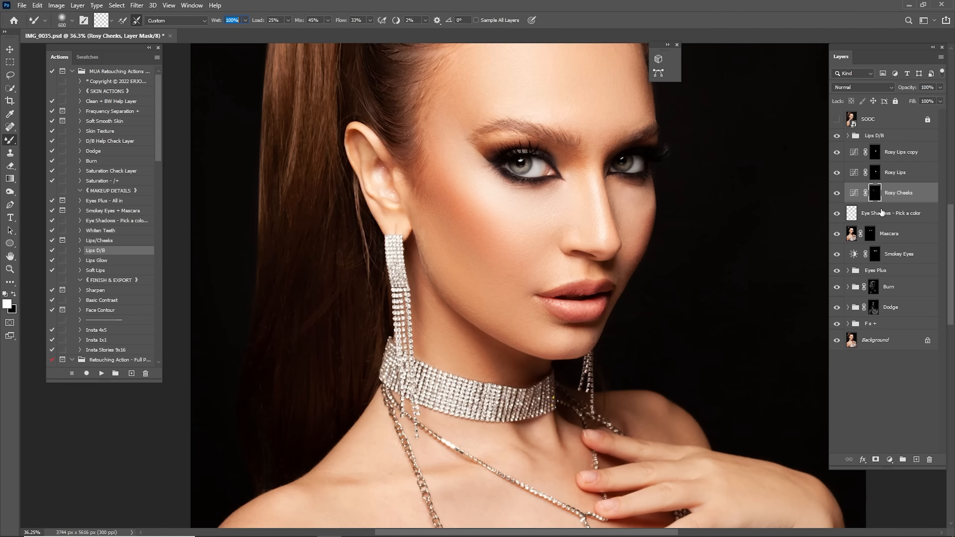
{"action": "left_click", "coordinate": [837, 193]}
{"action": "left_click", "coordinate": [837, 193]}
{"action": "left_click", "coordinate": [837, 195]}
{"action": "left_click", "coordinate": [838, 194]}
Set the Rosy Cheeks layer's opacity to 45% and compare the full portrait with and without it.
{"action": "type", "text": "45"}
{"action": "key", "text": "Return"}
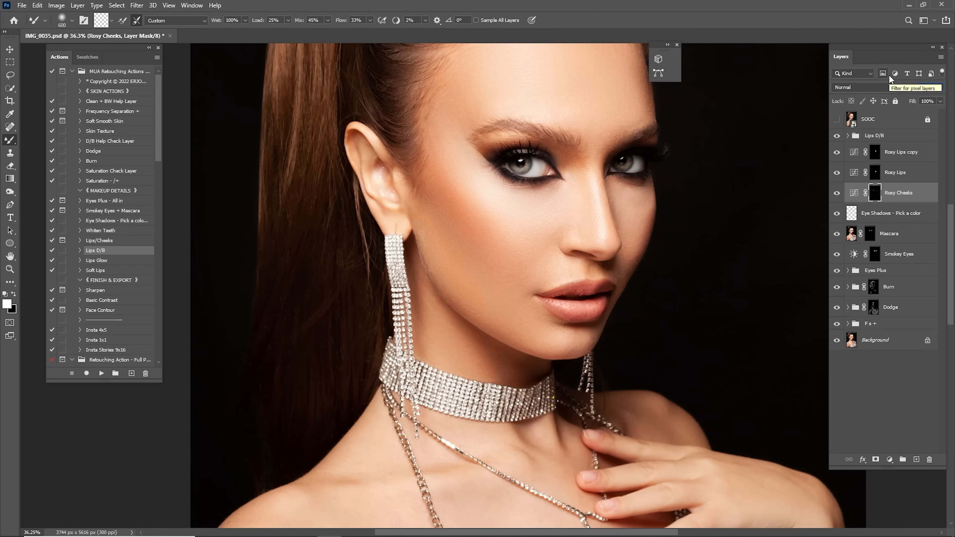
{"action": "key", "text": "ctrl+0"}
{"action": "left_click", "coordinate": [837, 193]}
{"action": "left_click", "coordinate": [837, 194]}
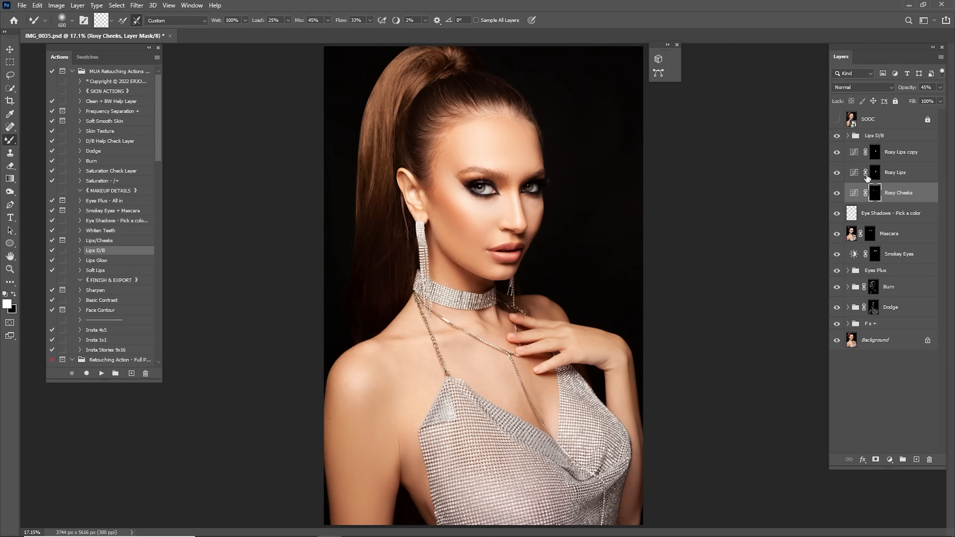
Compare the entire retouch with the original by repeatedly showing and hiding the SOOC layer.
{"action": "left_click", "coordinate": [837, 119]}
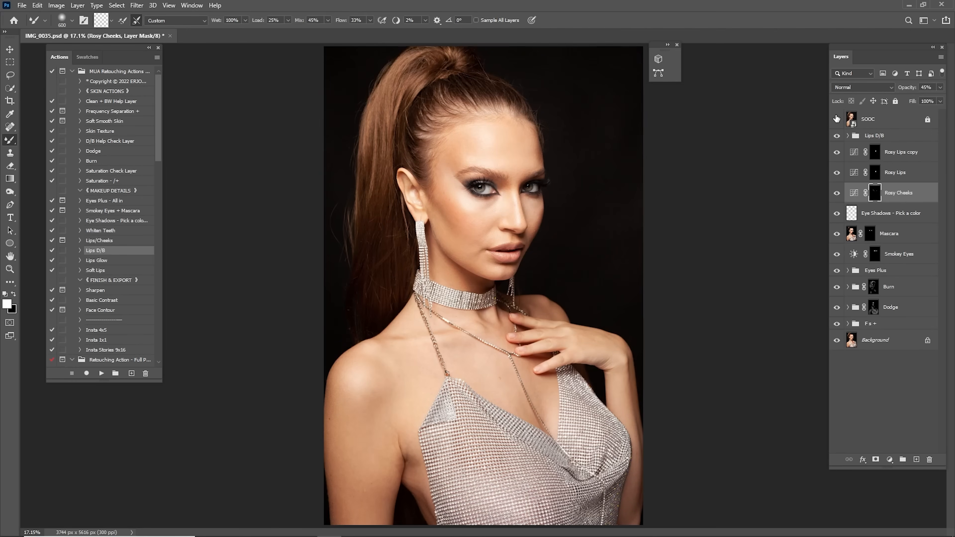
{"action": "left_click", "coordinate": [837, 119]}
{"action": "left_click", "coordinate": [837, 118]}
{"action": "left_click", "coordinate": [836, 119]}
{"action": "left_click", "coordinate": [837, 119]}
{"action": "left_click", "coordinate": [837, 119]}
{"action": "left_click", "coordinate": [837, 119]}
{"action": "left_click", "coordinate": [837, 119]}
{"action": "left_click", "coordinate": [837, 119]}
{"action": "left_click", "coordinate": [837, 119]}
{"action": "left_click", "coordinate": [836, 119]}
{"action": "left_click", "coordinate": [837, 119]}
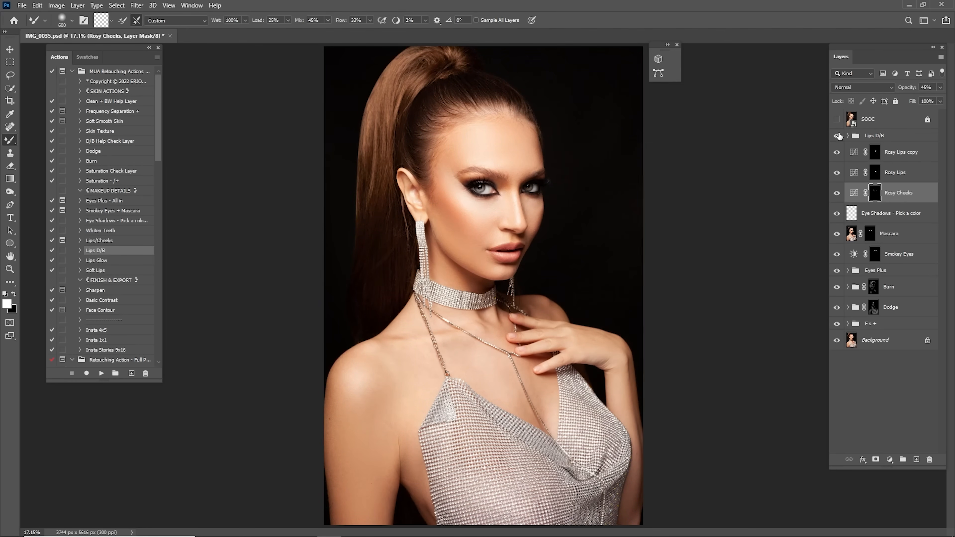
Duplicate the Background layer.
{"action": "left_click", "coordinate": [867, 138]}
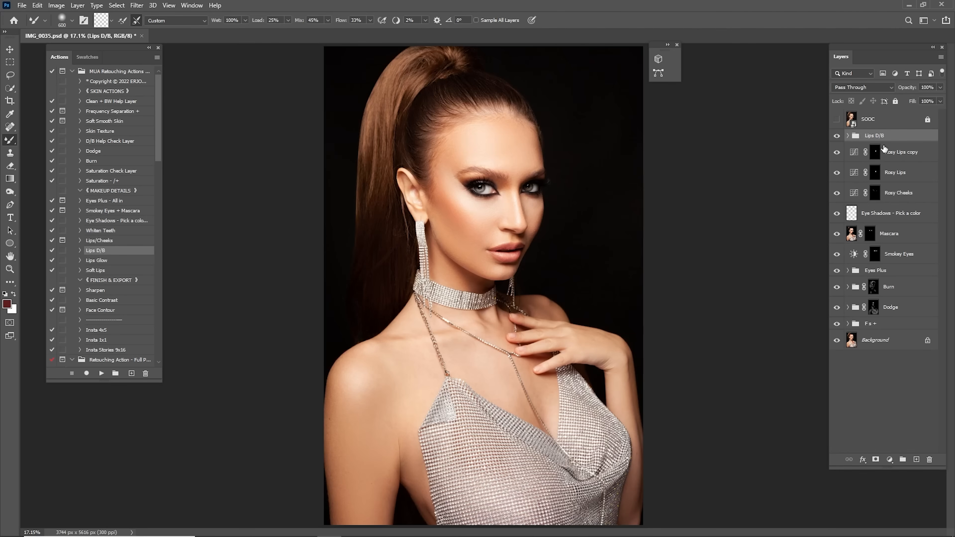
{"action": "left_click", "coordinate": [892, 342]}
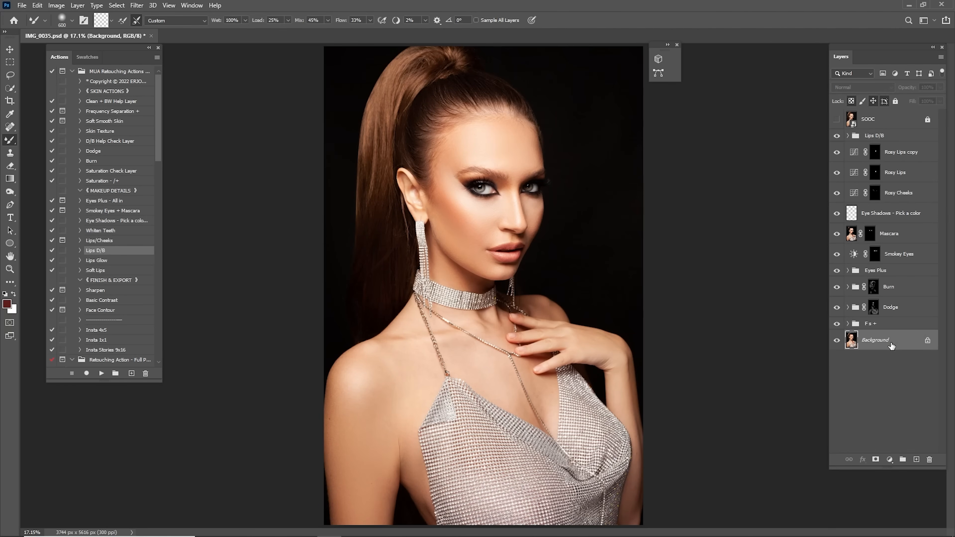
{"action": "left_click_drag", "start_coordinate": [880, 345], "coordinate": [916, 459]}
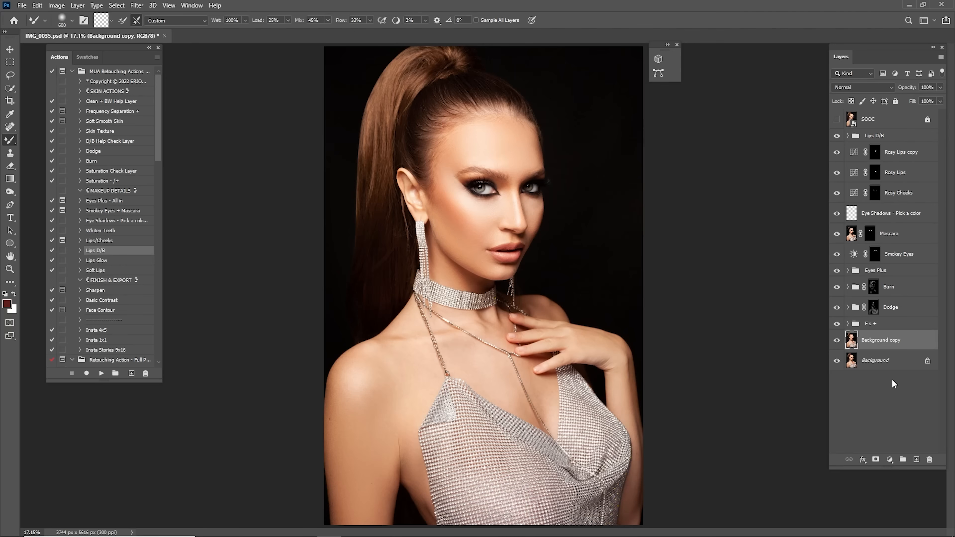
Group the layers from Lips D/B down to Background copy into a group named "Retouch".
{"action": "right_click", "coordinate": [877, 140]}
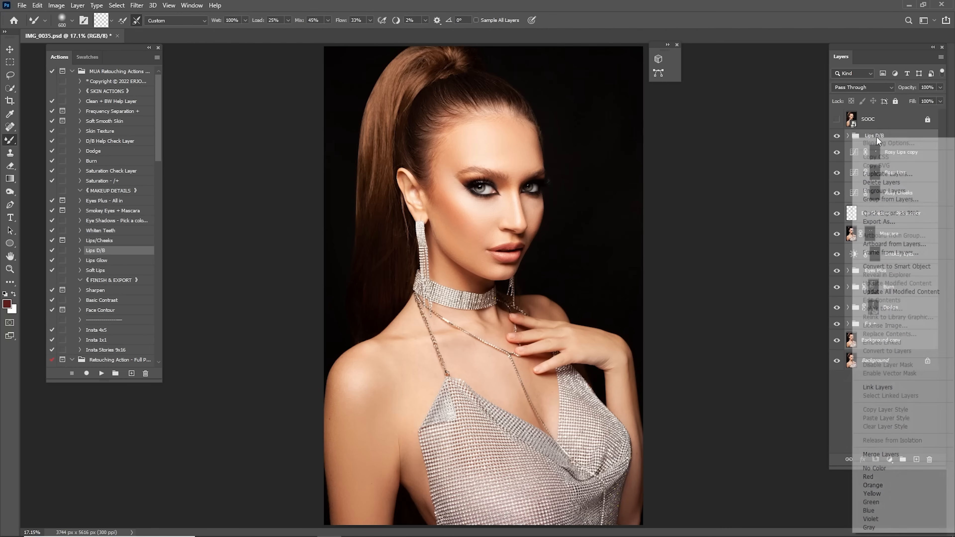
{"action": "left_click", "coordinate": [894, 200]}
{"action": "type", "text": "Reto"}
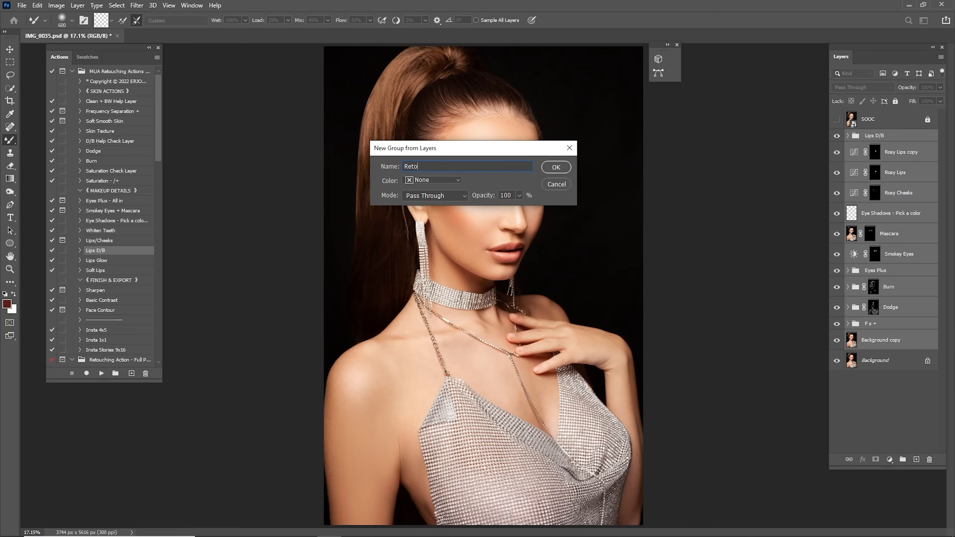
{"action": "type", "text": "uch"}
{"action": "key", "text": "Return"}
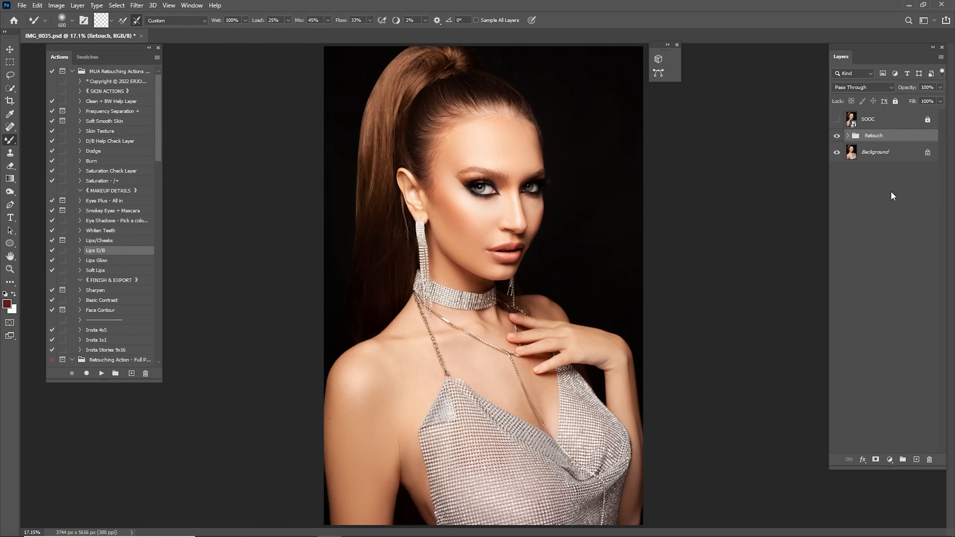
Duplicate the Retouch group, merge the duplicate into a single layer, and hide the original group.
{"action": "left_click_drag", "start_coordinate": [876, 137], "coordinate": [916, 460]}
{"action": "right_click", "coordinate": [878, 138]}
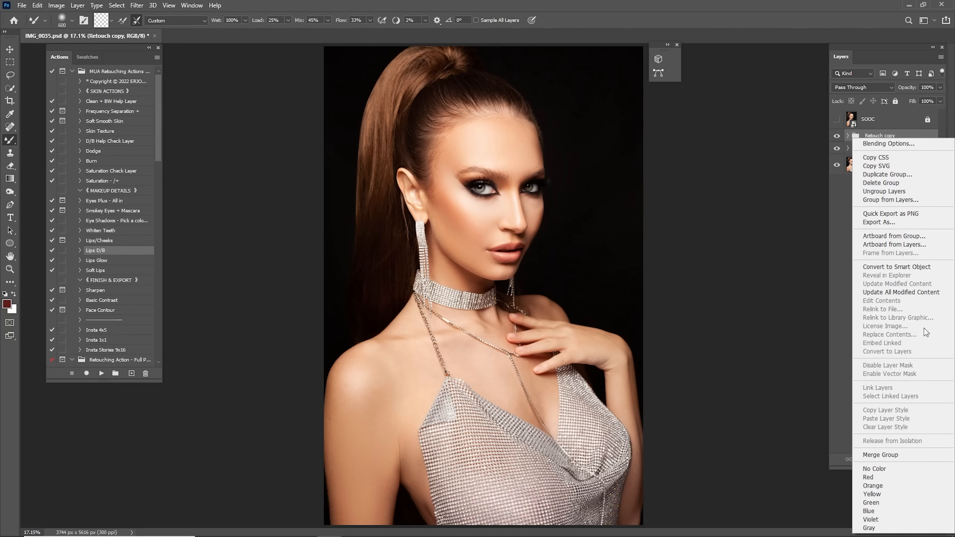
{"action": "left_click", "coordinate": [878, 455]}
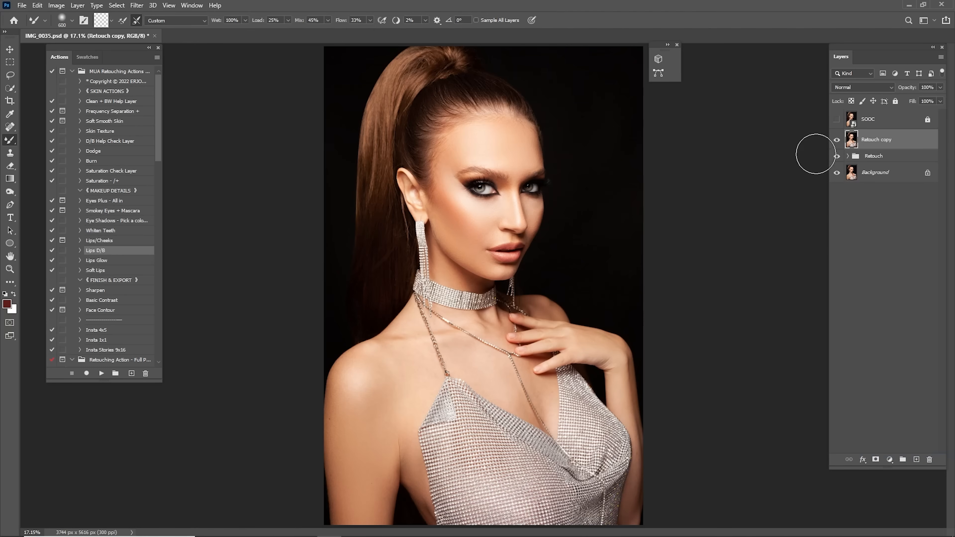
{"action": "left_click", "coordinate": [837, 155]}
Compare the portrait with and without the merged Retouch copy layer.
{"action": "left_click", "coordinate": [838, 142]}
{"action": "left_click", "coordinate": [837, 142]}
{"action": "left_click", "coordinate": [838, 142]}
{"action": "left_click", "coordinate": [838, 142]}
{"action": "left_click", "coordinate": [838, 141]}
{"action": "left_click", "coordinate": [837, 142]}
{"action": "left_click", "coordinate": [106, 290]}
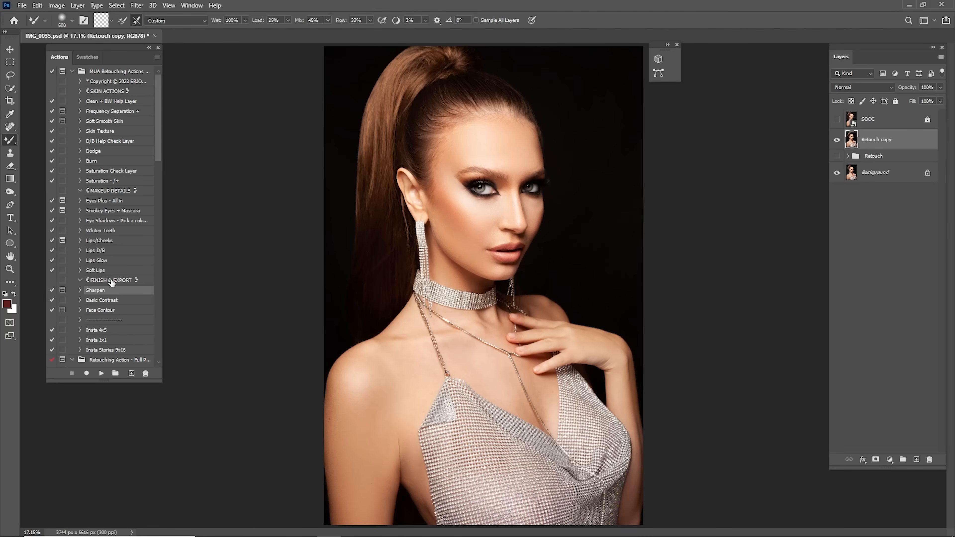
{"action": "left_click", "coordinate": [104, 301], "text": "ctrl"}
{"action": "left_click", "coordinate": [104, 310], "text": "ctrl"}
{"action": "left_click", "coordinate": [100, 373]}
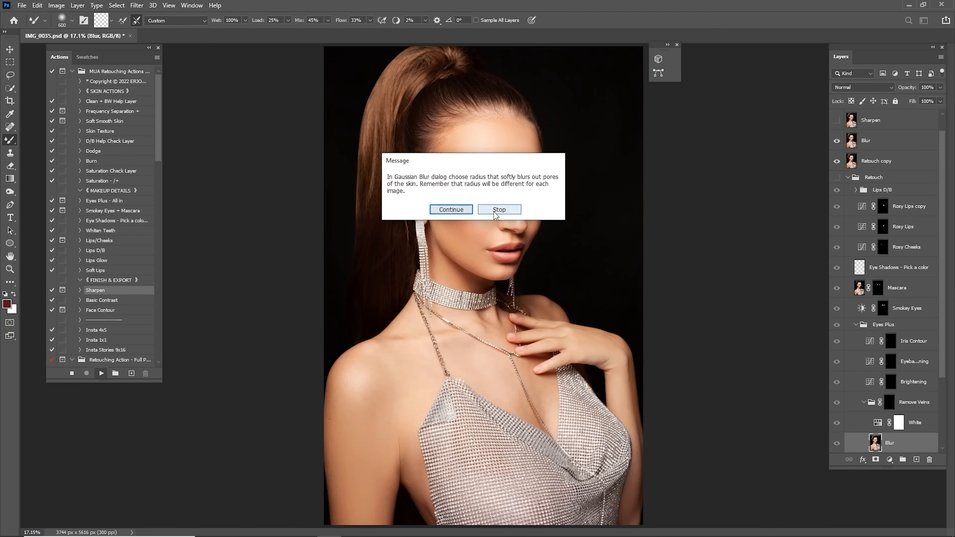
{"action": "left_click", "coordinate": [494, 212]}
{"action": "left_click", "coordinate": [848, 178]}
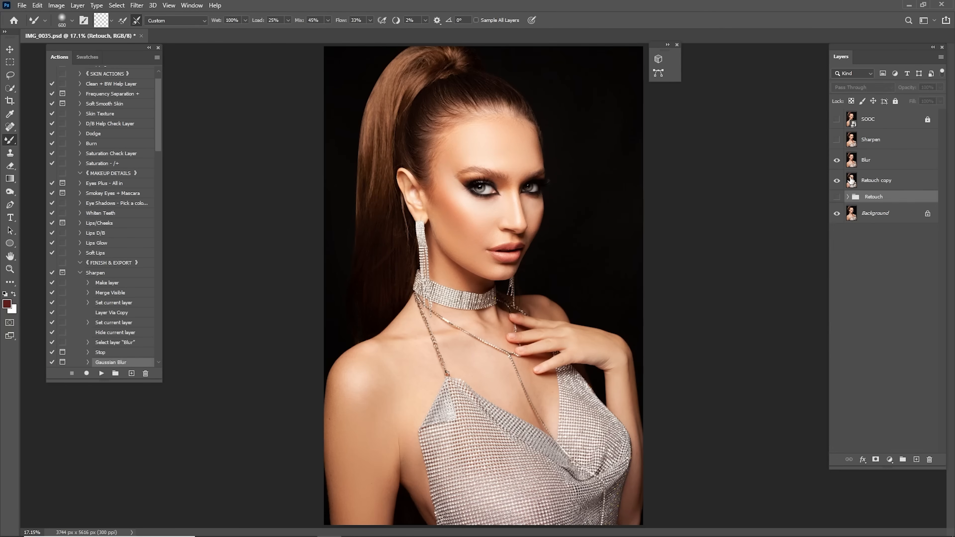
{"action": "left_click", "coordinate": [870, 171]}
{"action": "key", "text": "Delete"}
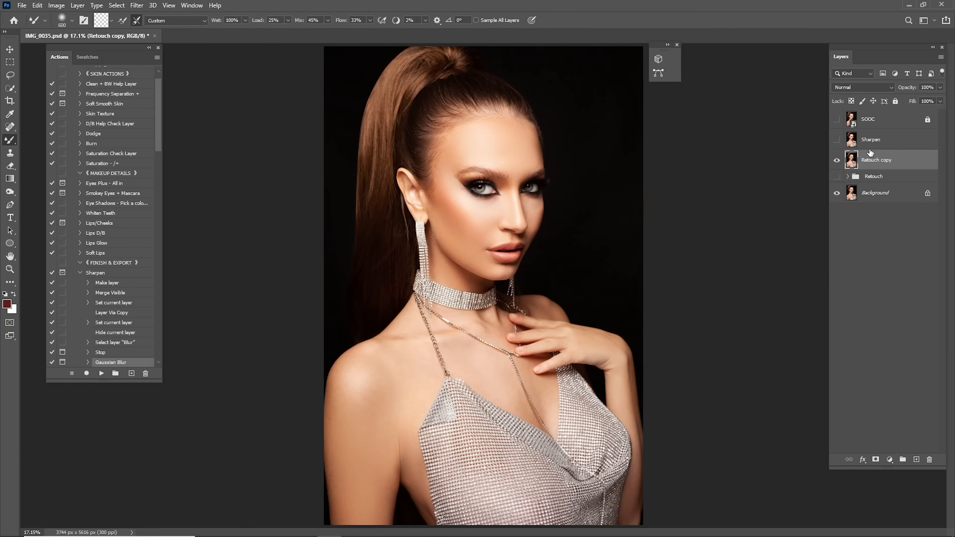
{"action": "left_click", "coordinate": [870, 146]}
{"action": "key", "text": "Delete"}
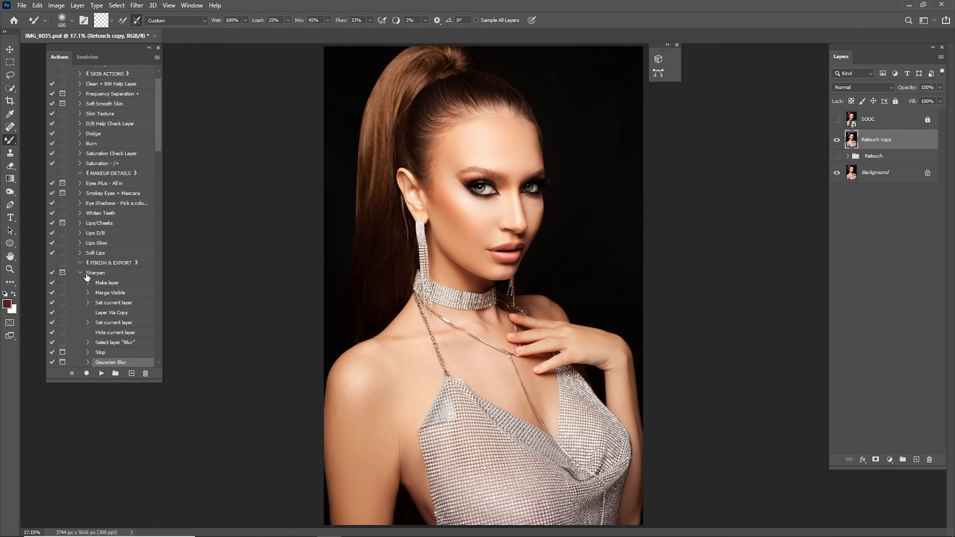
{"action": "left_click", "coordinate": [80, 273]}
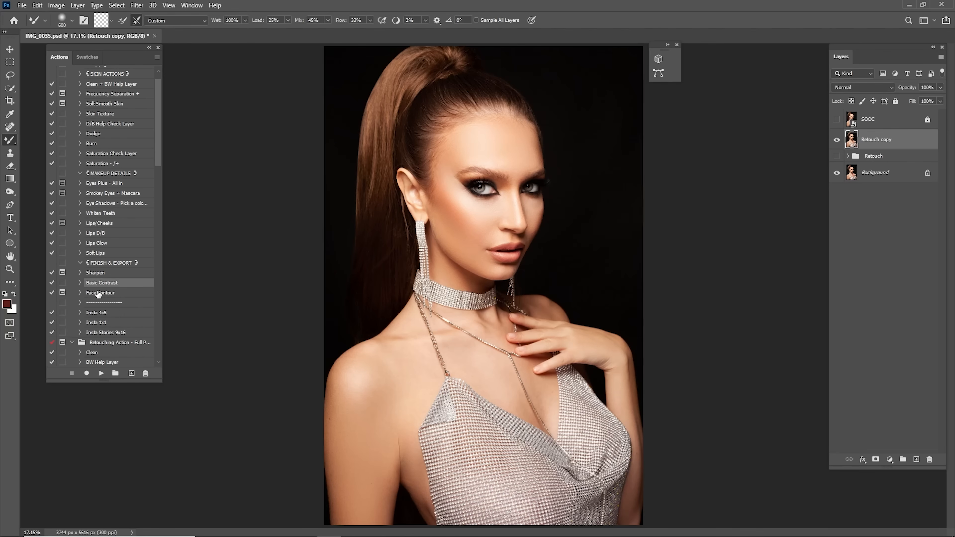
Run the Basic Contrast and Face Contour actions above the Retouch copy layer.
{"action": "left_click", "coordinate": [99, 294], "text": "shift"}
{"action": "left_click", "coordinate": [101, 374]}
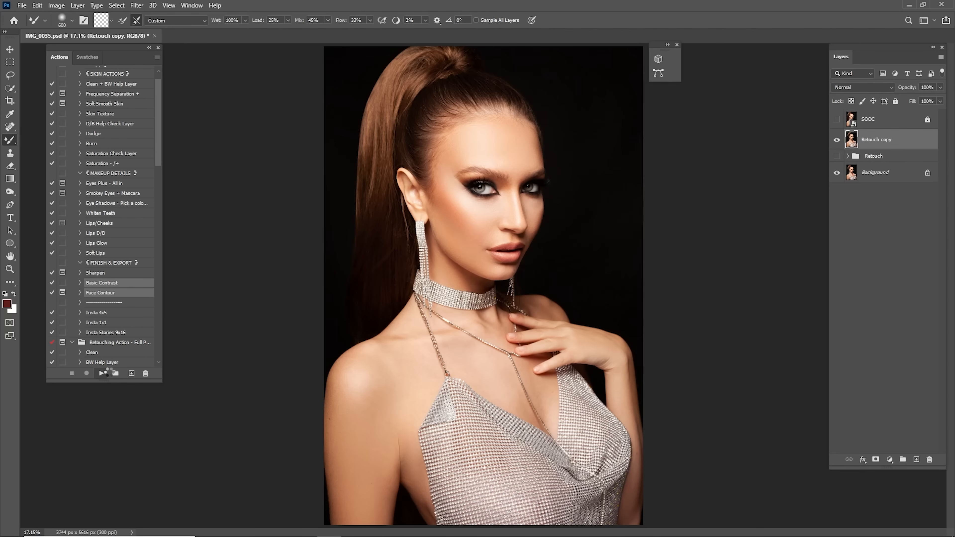
{"action": "left_click", "coordinate": [468, 200]}
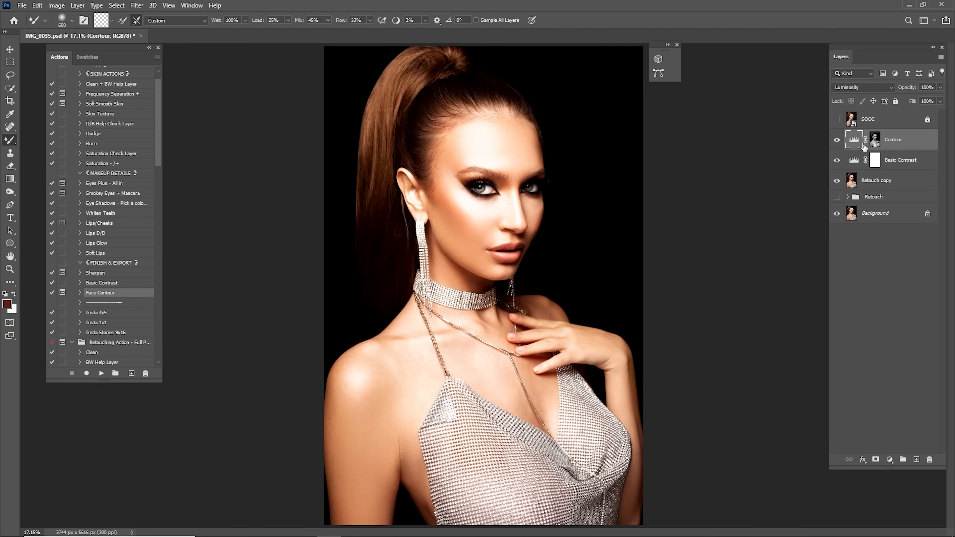
Hide the Contour layer, compare the portrait with and without Basic Contrast, and set Basic Contrast's opacity to 22%.
{"action": "left_click", "coordinate": [836, 140]}
{"action": "left_click", "coordinate": [837, 158]}
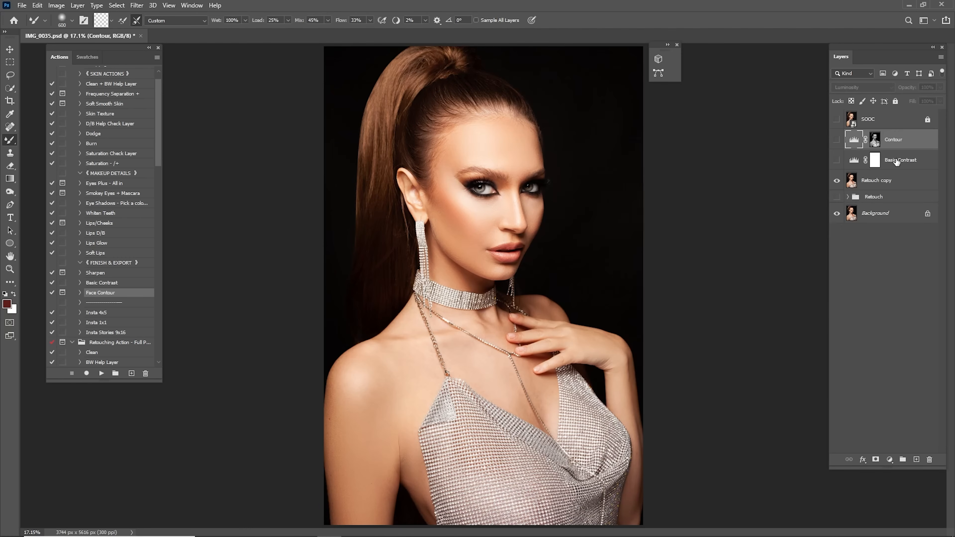
{"action": "left_click", "coordinate": [897, 161]}
{"action": "left_click", "coordinate": [836, 161]}
{"action": "left_click", "coordinate": [837, 161]}
{"action": "left_click", "coordinate": [837, 161]}
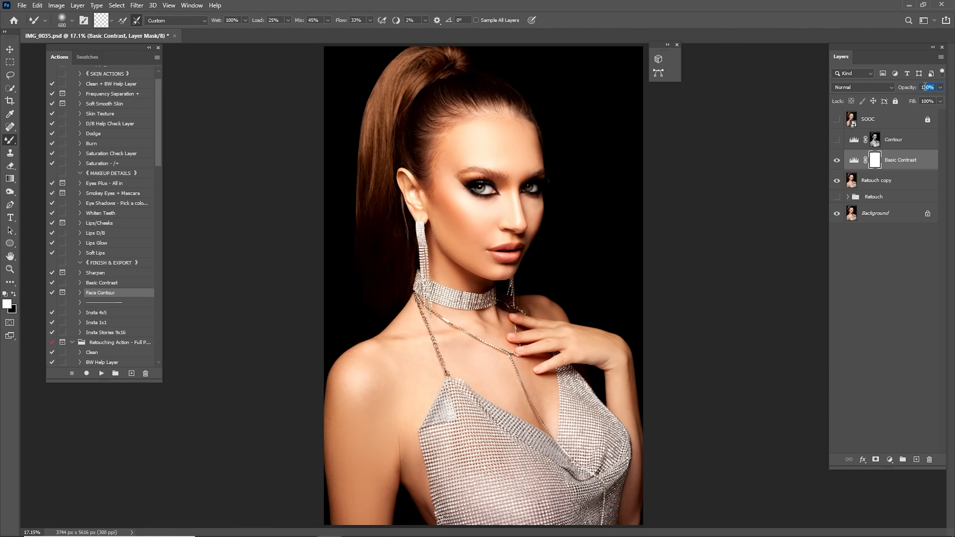
{"action": "type", "text": "22"}
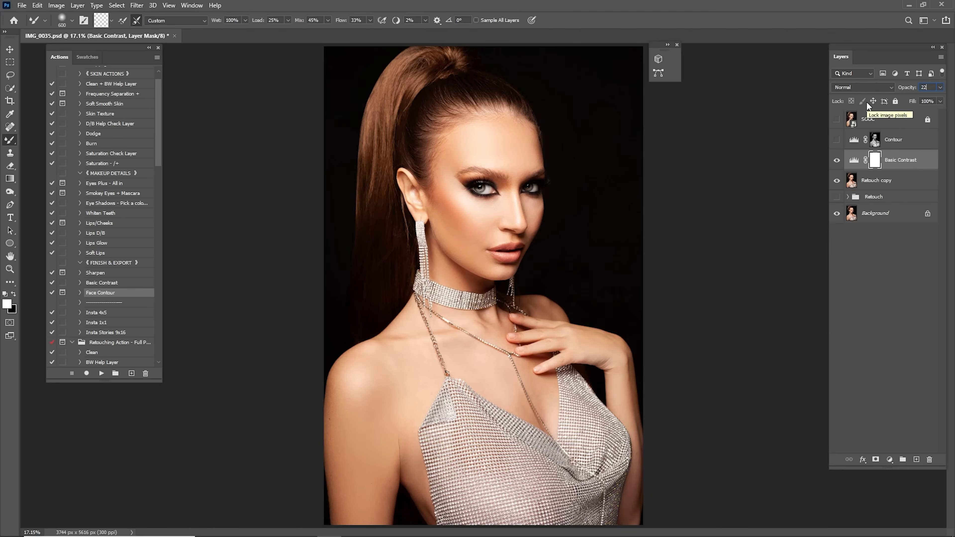
{"action": "key", "text": "Return"}
Compare the portrait with and without the Contour layer, and against the SOOC original.
{"action": "left_click", "coordinate": [877, 140]}
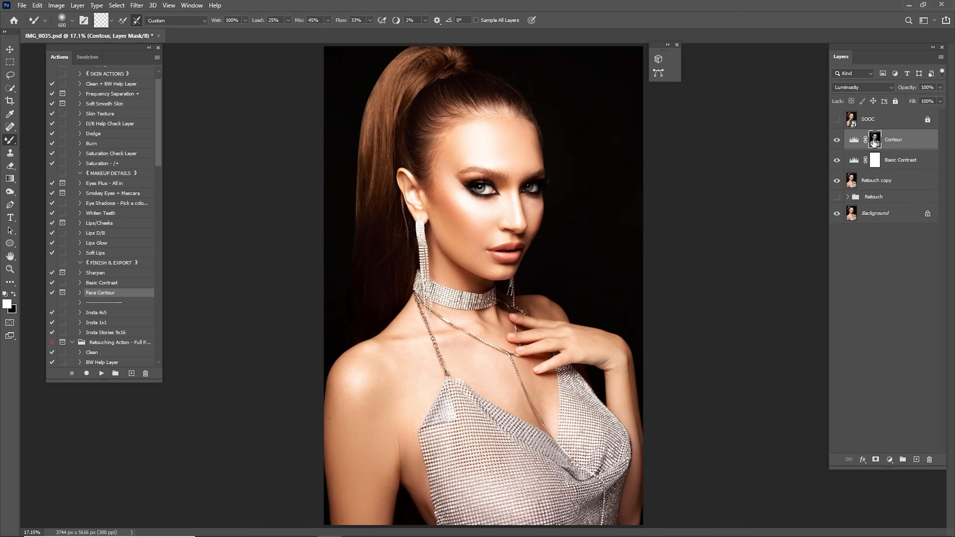
{"action": "left_click", "coordinate": [837, 140]}
{"action": "left_click", "coordinate": [837, 140]}
{"action": "left_click", "coordinate": [837, 120]}
{"action": "left_click", "coordinate": [836, 121]}
Fine-tune the highlight input level of the Contour layer's Levels adjustment and set the layer's opacity to 50%.
{"action": "double_click", "coordinate": [854, 139]}
{"action": "left_click_drag", "start_coordinate": [426, 177], "coordinate": [299, 152]}
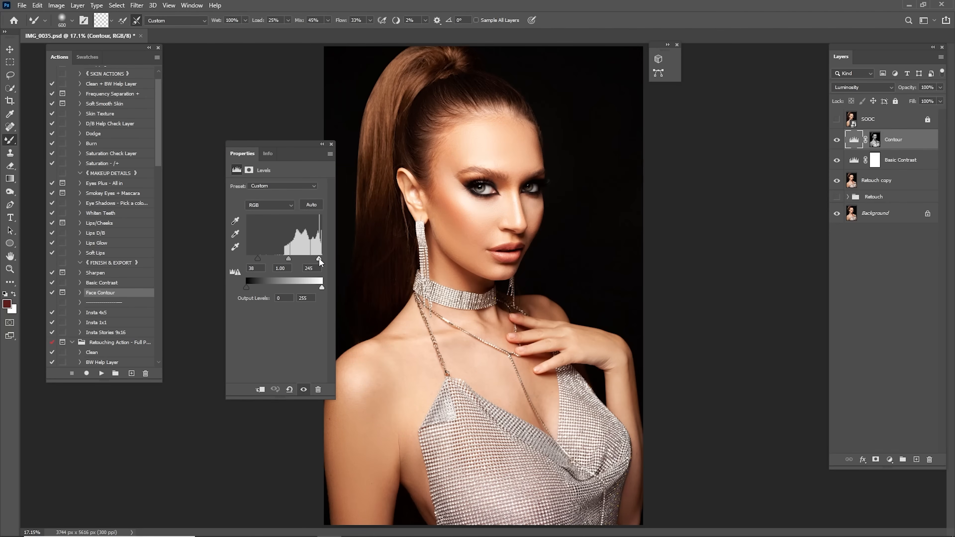
{"action": "left_click_drag", "start_coordinate": [319, 258], "coordinate": [318, 258]}
{"action": "left_click", "coordinate": [321, 144]}
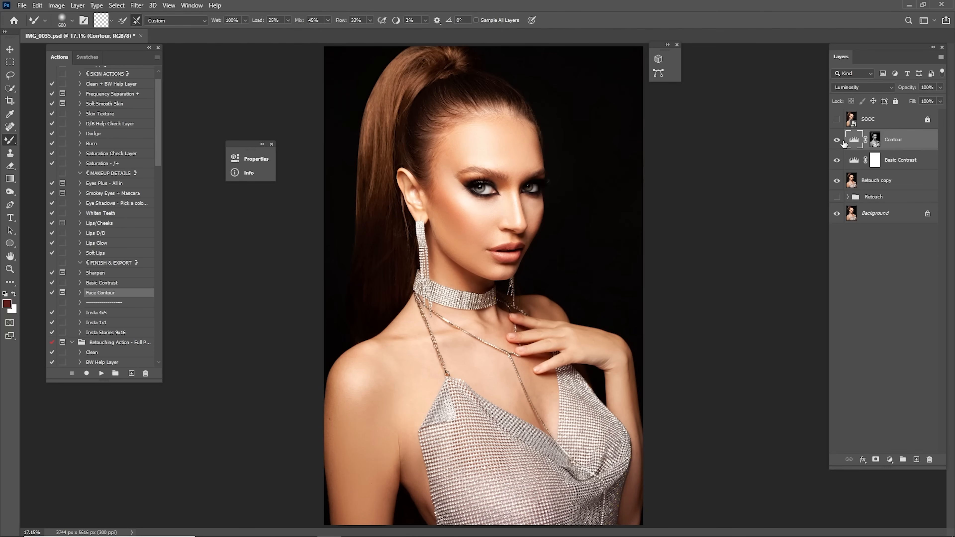
{"action": "left_click", "coordinate": [927, 88]}
{"action": "type", "text": "50"}
{"action": "key", "text": "Return"}
Select the Sharpen action and make Retouch copy the active layer.
{"action": "left_click", "coordinate": [109, 277]}
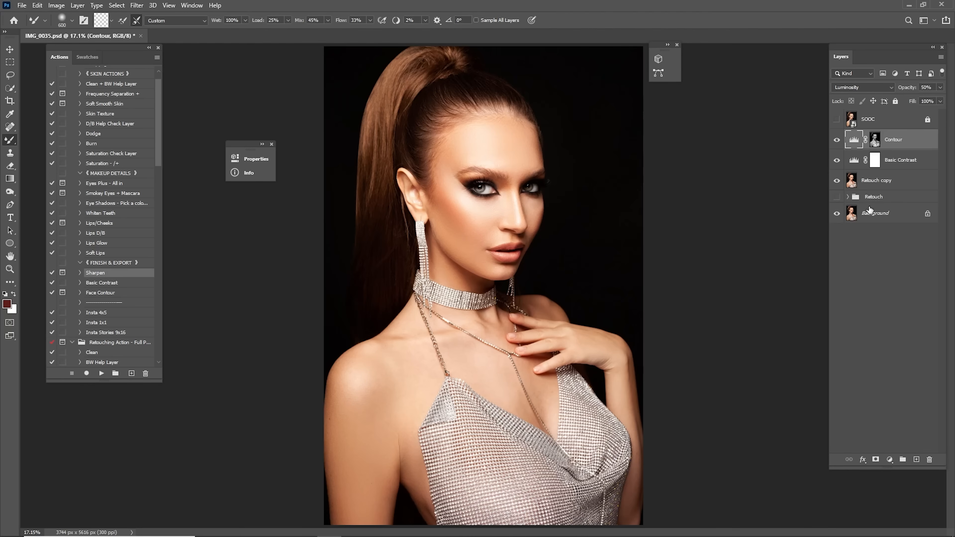
{"action": "left_click", "coordinate": [880, 185]}
{"action": "left_click", "coordinate": [876, 214]}
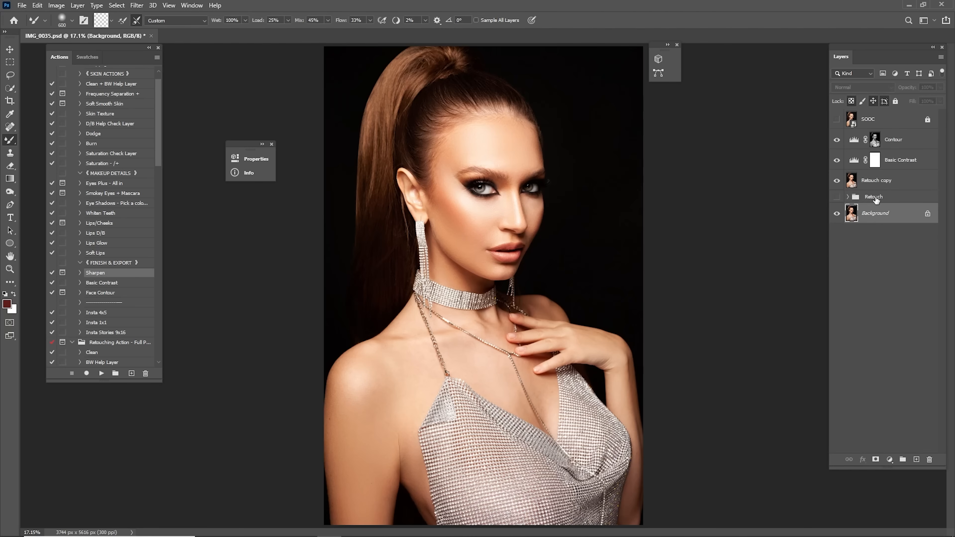
{"action": "left_click", "coordinate": [878, 185]}
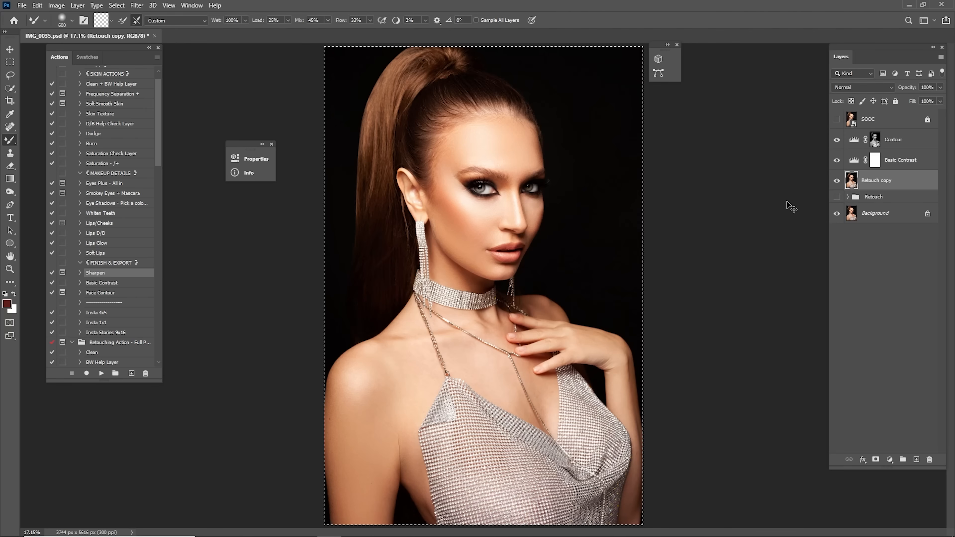
{"action": "left_click", "coordinate": [22, 5]}
{"action": "left_click", "coordinate": [33, 17]}
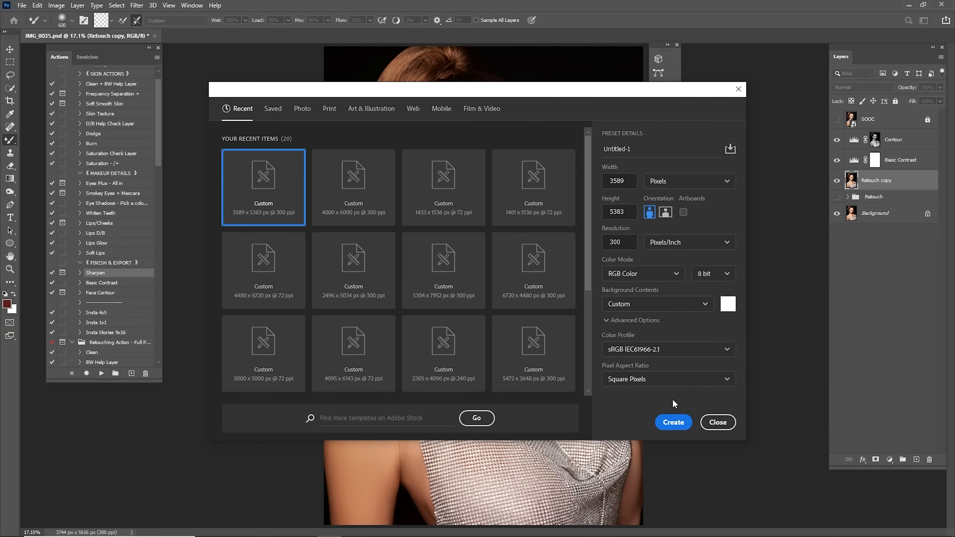
{"action": "left_click", "coordinate": [677, 423]}
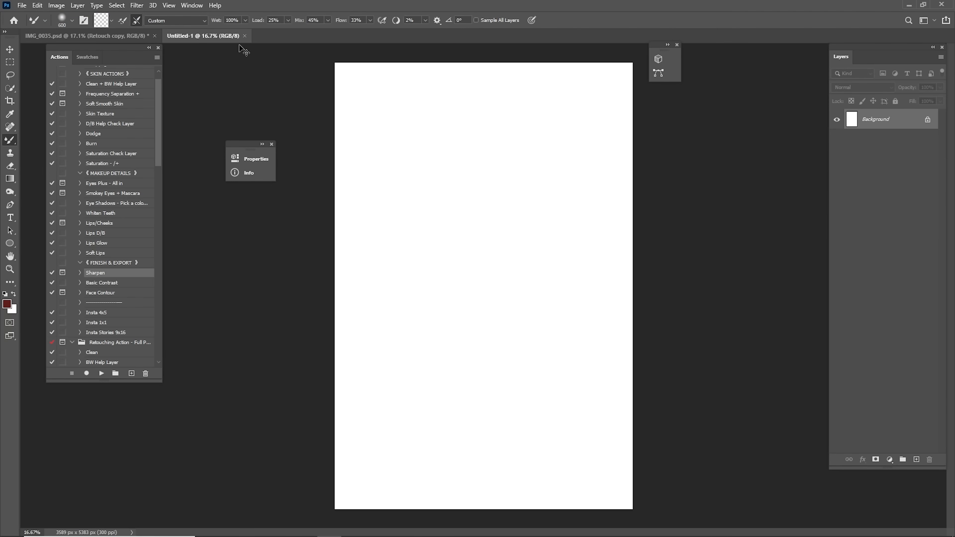
{"action": "left_click", "coordinate": [244, 35]}
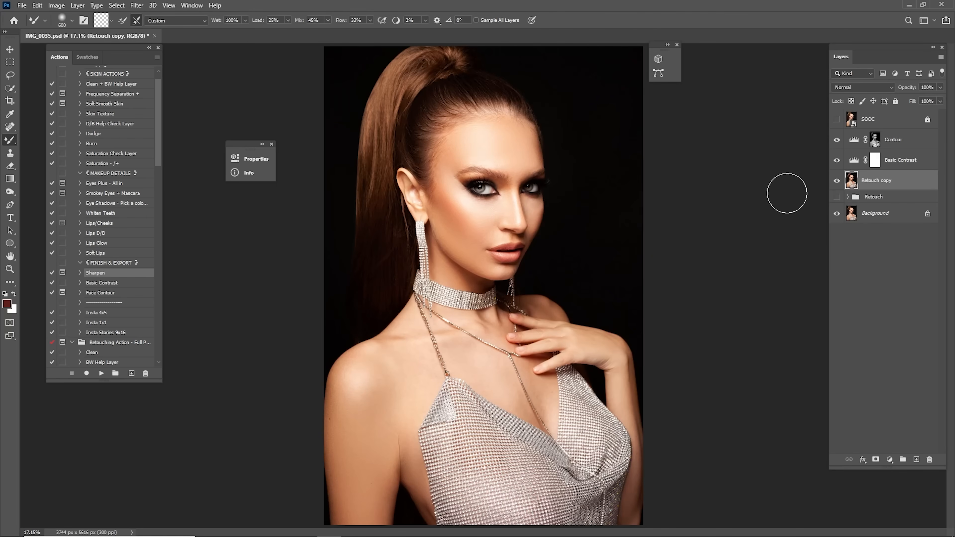
Copy the entire portrait and paste it into a new 3744 × 5616 px document.
{"action": "key", "text": "ctrl+a"}
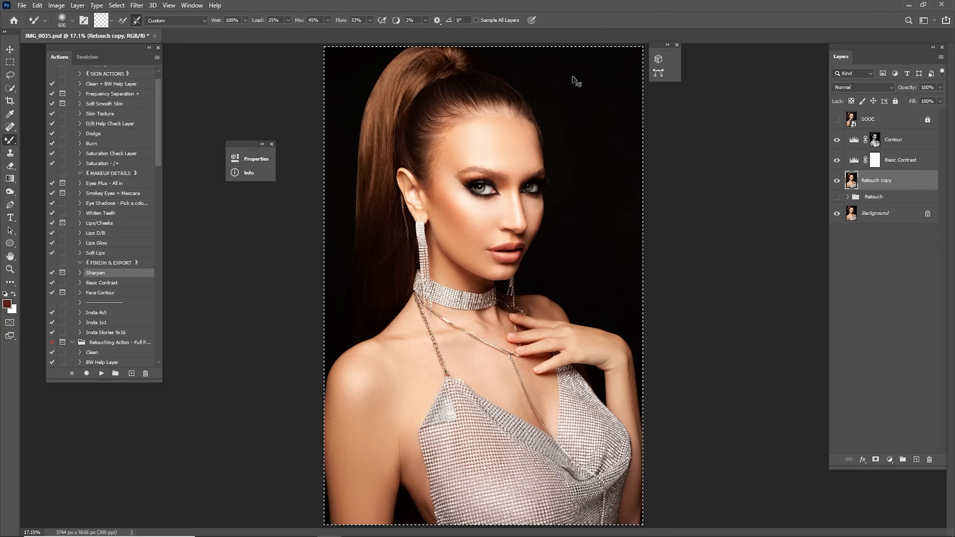
{"action": "left_click", "coordinate": [22, 5]}
{"action": "left_click", "coordinate": [26, 16]}
{"action": "left_click", "coordinate": [680, 422]}
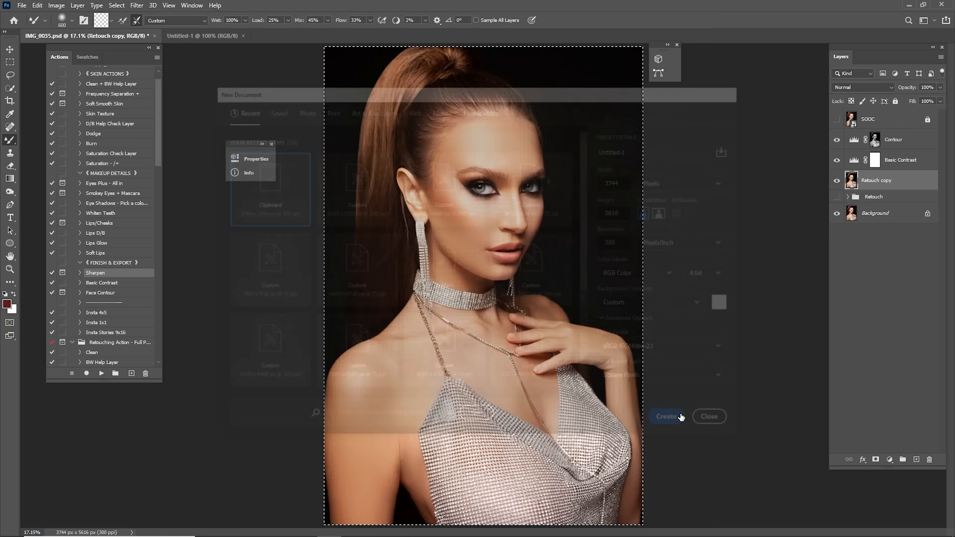
{"action": "left_click_drag", "start_coordinate": [533, 138], "coordinate": [537, 141]}
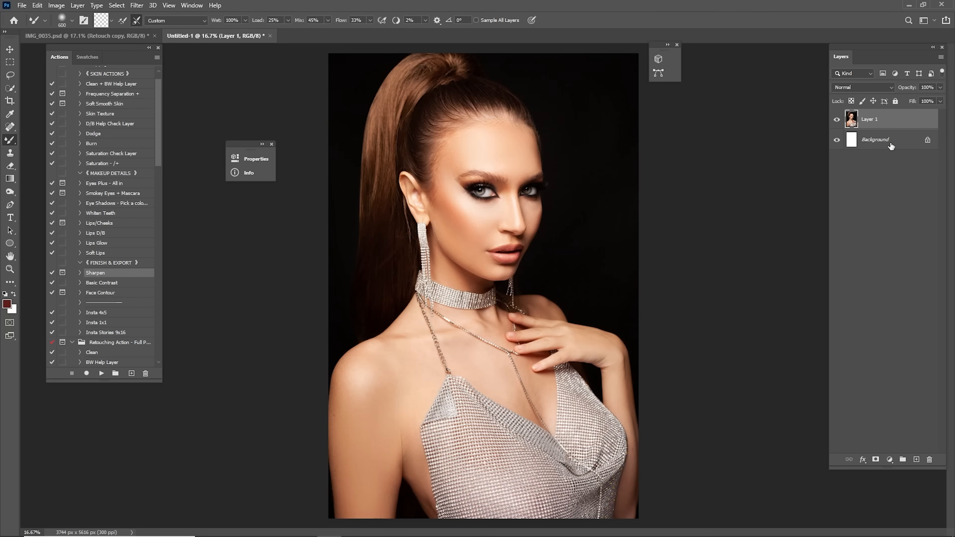
Merge the pasted portrait layer with the new document's Background.
{"action": "left_click", "coordinate": [891, 146], "text": "shift"}
{"action": "right_click", "coordinate": [881, 127]}
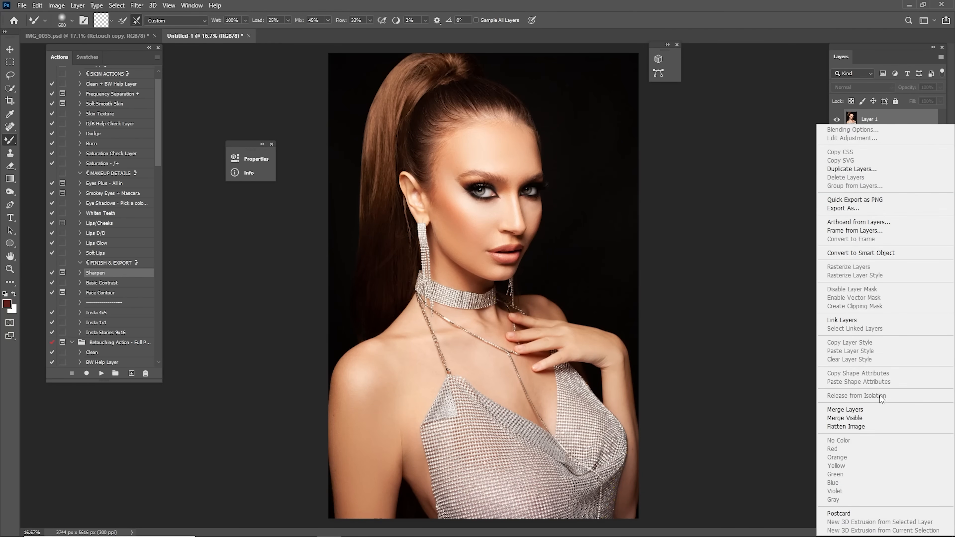
{"action": "left_click", "coordinate": [867, 410]}
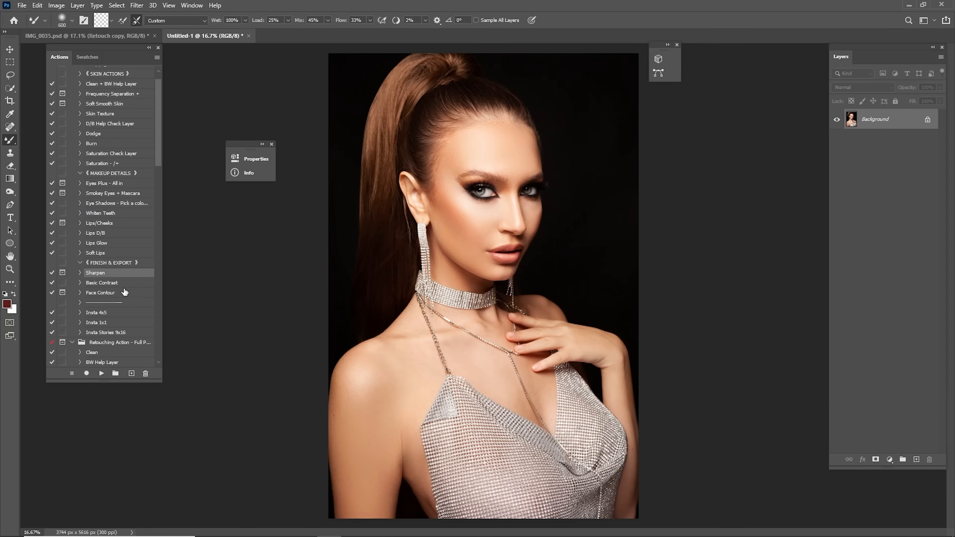
Run the Sharpen action on the merged portrait, accepting its Gaussian Blur settings.
{"action": "left_click", "coordinate": [101, 373]}
{"action": "left_click", "coordinate": [451, 212]}
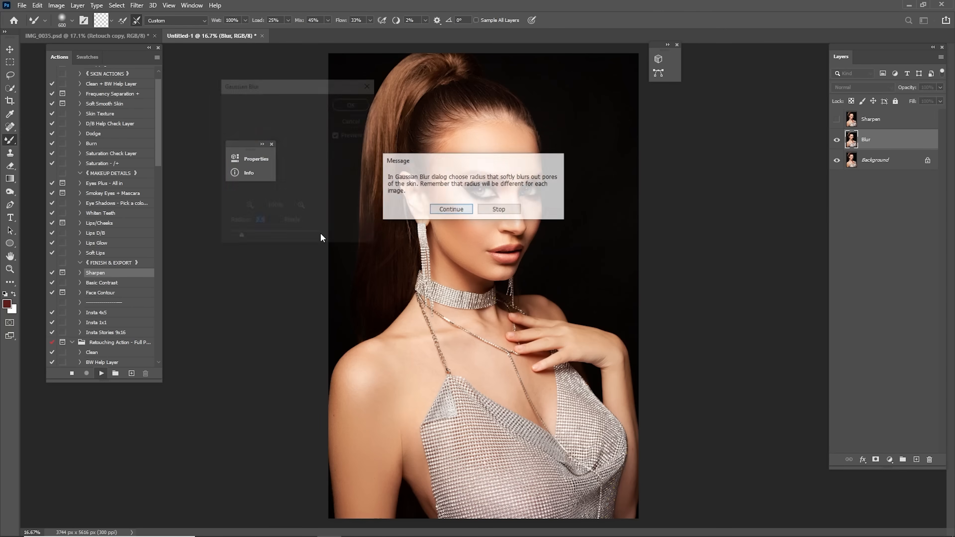
{"action": "left_click", "coordinate": [362, 105]}
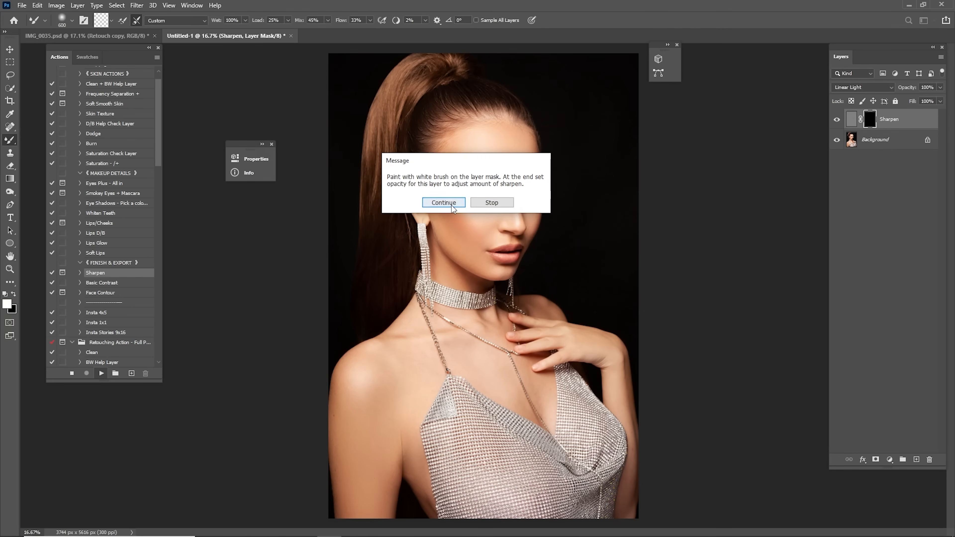
{"action": "left_click", "coordinate": [458, 205]}
Copy the Sharpen layer into IMG_0035.psd and place it above the Contour layer with its mask active.
{"action": "left_click", "coordinate": [876, 141]}
{"action": "left_click", "coordinate": [871, 125]}
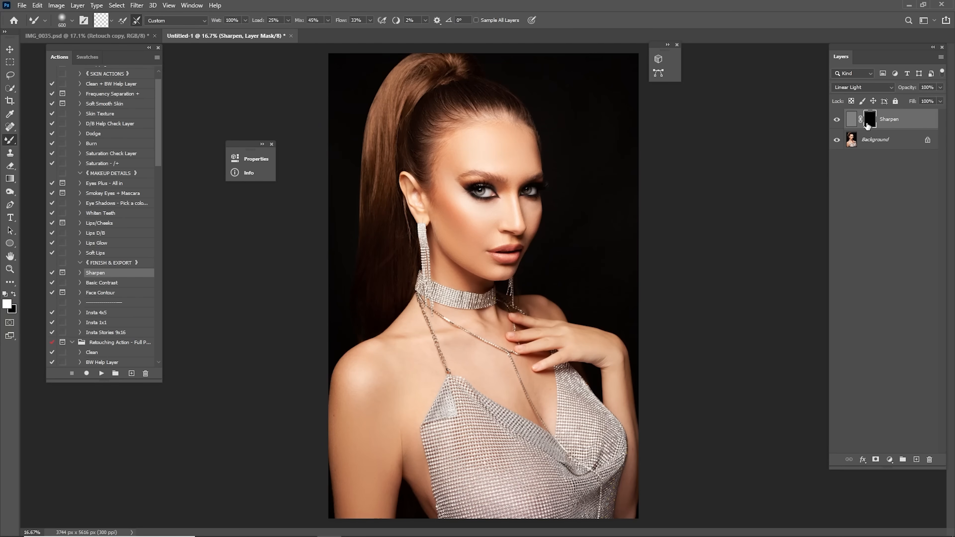
{"action": "key", "text": "v"}
{"action": "mouse_move", "coordinate": [358, 94]}
{"action": "left_mouse_down"}
{"action": "mouse_move", "coordinate": [136, 35]}
{"action": "mouse_move", "coordinate": [402, 145]}
{"action": "left_mouse_up"}
{"action": "key", "text": "ctrl+d"}
{"action": "left_click_drag", "start_coordinate": [893, 187], "coordinate": [865, 137]}
{"action": "left_click", "coordinate": [870, 140]}
Fill the Sharpen layer's mask with white to sharpen the whole portrait.
{"action": "key", "text": "z"}
{"action": "left_click_drag", "start_coordinate": [496, 193], "coordinate": [542, 204]}
{"action": "left_click_drag", "start_coordinate": [517, 174], "coordinate": [562, 193]}
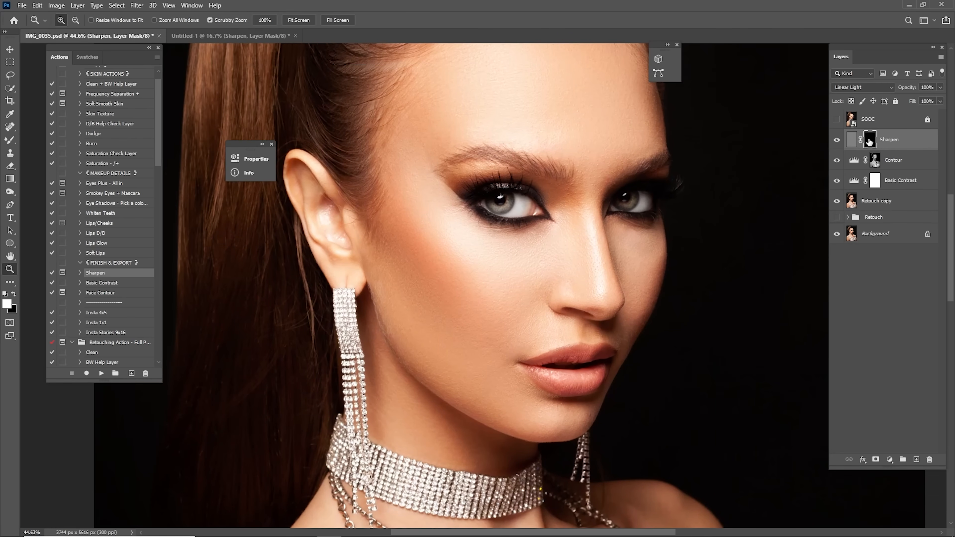
{"action": "left_click_drag", "start_coordinate": [671, 177], "coordinate": [704, 253]}
{"action": "left_click_drag", "start_coordinate": [675, 217], "coordinate": [684, 174]}
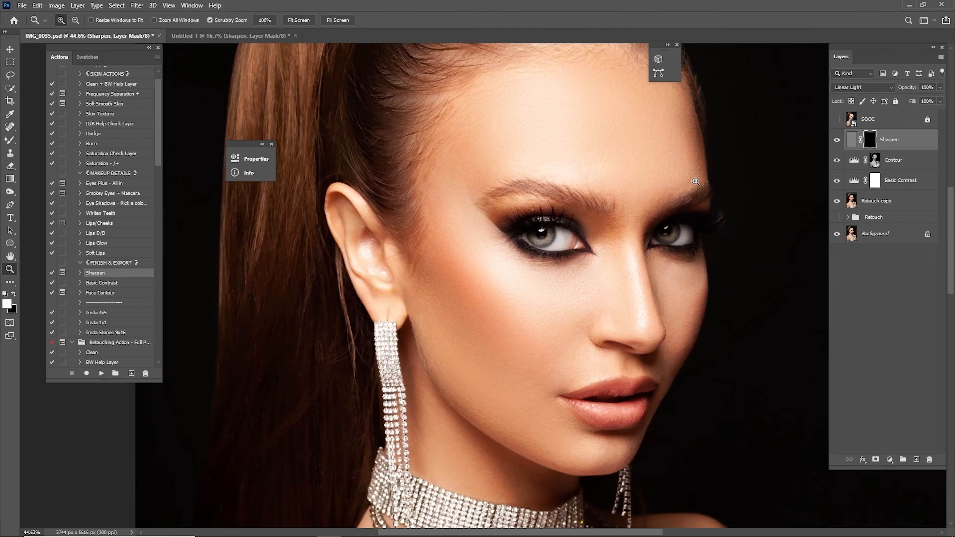
{"action": "left_click_drag", "start_coordinate": [536, 200], "coordinate": [489, 249]}
{"action": "key", "text": "x"}
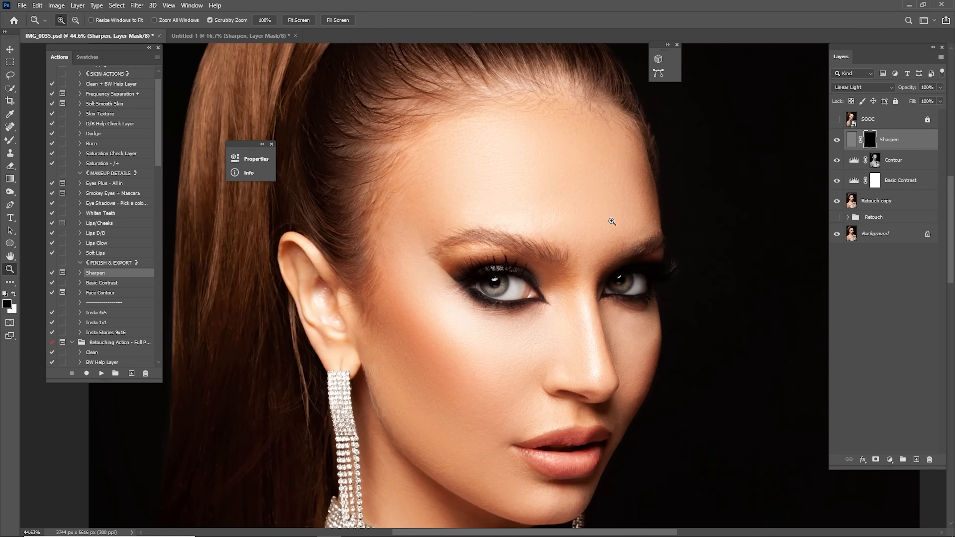
{"action": "key", "text": "ctrl+BackSpace"}
Examine the eye and skin detail close up with and without the Sharpen layer.
{"action": "left_click_drag", "start_coordinate": [549, 188], "coordinate": [595, 225]}
{"action": "left_click_drag", "start_coordinate": [690, 205], "coordinate": [632, 127]}
{"action": "left_click_drag", "start_coordinate": [526, 279], "coordinate": [548, 292]}
{"action": "left_click_drag", "start_coordinate": [548, 291], "coordinate": [532, 214]}
{"action": "left_click_drag", "start_coordinate": [596, 227], "coordinate": [628, 233]}
{"action": "left_click", "coordinate": [837, 141]}
{"action": "left_click", "coordinate": [837, 140]}
{"action": "left_click_drag", "start_coordinate": [707, 141], "coordinate": [666, 278]}
{"action": "left_click", "coordinate": [837, 140]}
{"action": "left_click", "coordinate": [836, 140]}
Set the Sharpen layer's opacity to 45% and fit the whole portrait in view.
{"action": "left_click_drag", "start_coordinate": [734, 145], "coordinate": [671, 287]}
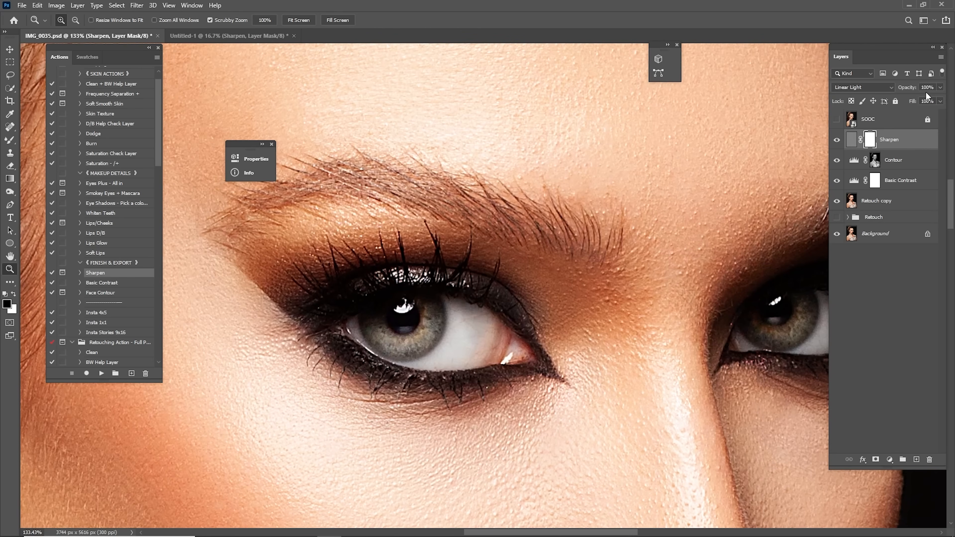
{"action": "type", "text": "45"}
{"action": "key", "text": "Return"}
{"action": "key", "text": "ctrl+0"}
Compare the sharpened final portrait with the original by repeatedly showing and hiding the SOOC layer.
{"action": "left_click", "coordinate": [837, 119]}
{"action": "left_click", "coordinate": [837, 119]}
{"action": "left_click", "coordinate": [837, 120]}
{"action": "left_click", "coordinate": [837, 119]}
{"action": "left_click", "coordinate": [836, 119]}
{"action": "left_click", "coordinate": [836, 119]}
{"action": "left_click", "coordinate": [837, 120]}
{"action": "left_click", "coordinate": [838, 121]}
{"action": "left_click", "coordinate": [838, 121]}
{"action": "left_click", "coordinate": [838, 121]}
{"action": "left_click", "coordinate": [836, 120]}
Duplicate the Retouch copy layer and merge the duplicate with the Basic Contrast, Contour and Sharpen layers.
{"action": "left_click", "coordinate": [876, 203]}
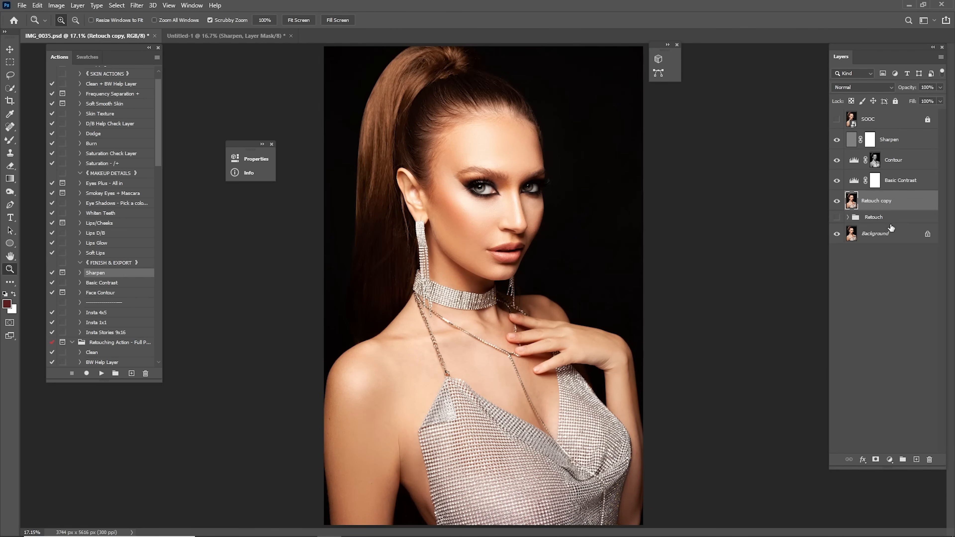
{"action": "mouse_move", "coordinate": [890, 204]}
{"action": "left_mouse_down"}
{"action": "mouse_move", "coordinate": [897, 361]}
{"action": "mouse_move", "coordinate": [916, 460]}
{"action": "left_mouse_up"}
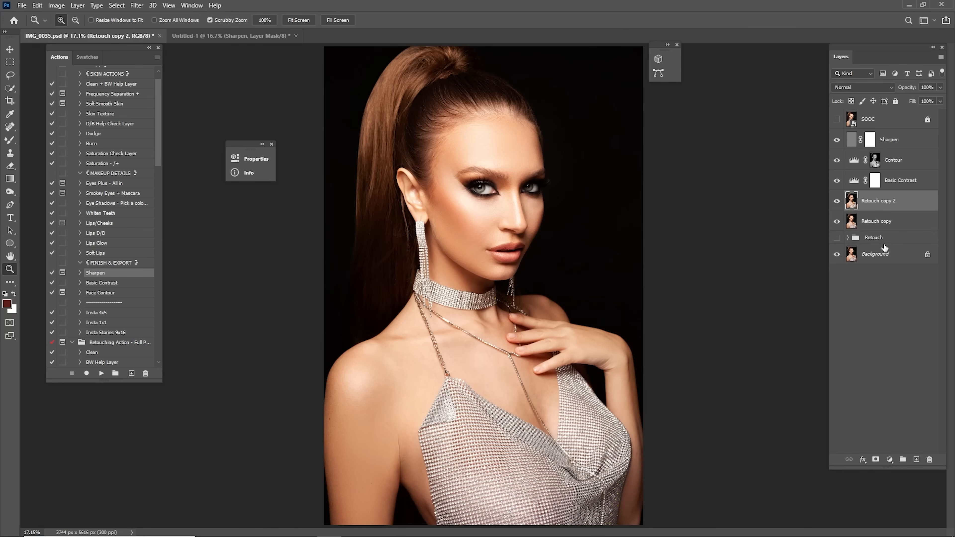
{"action": "left_click", "coordinate": [895, 148], "text": "shift"}
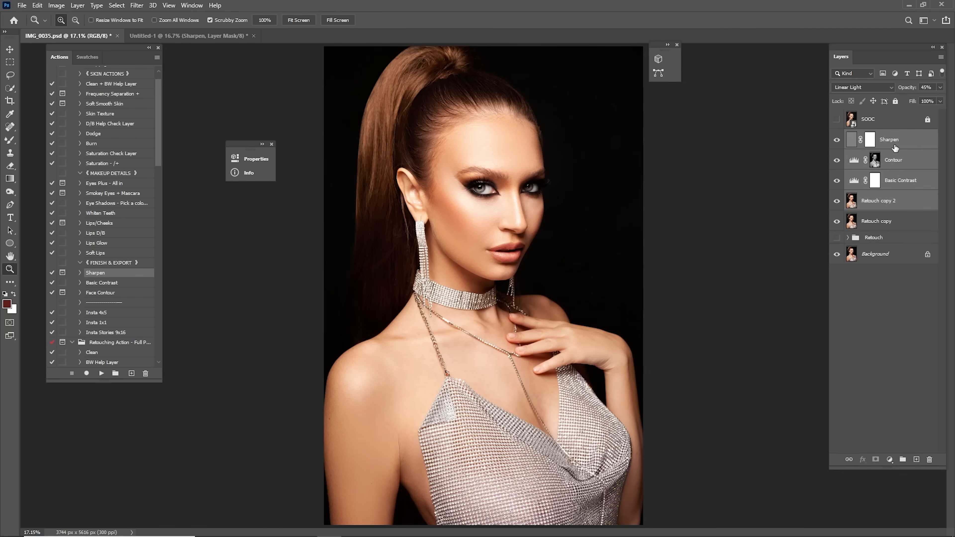
{"action": "right_click", "coordinate": [899, 161]}
{"action": "left_click", "coordinate": [810, 410]}
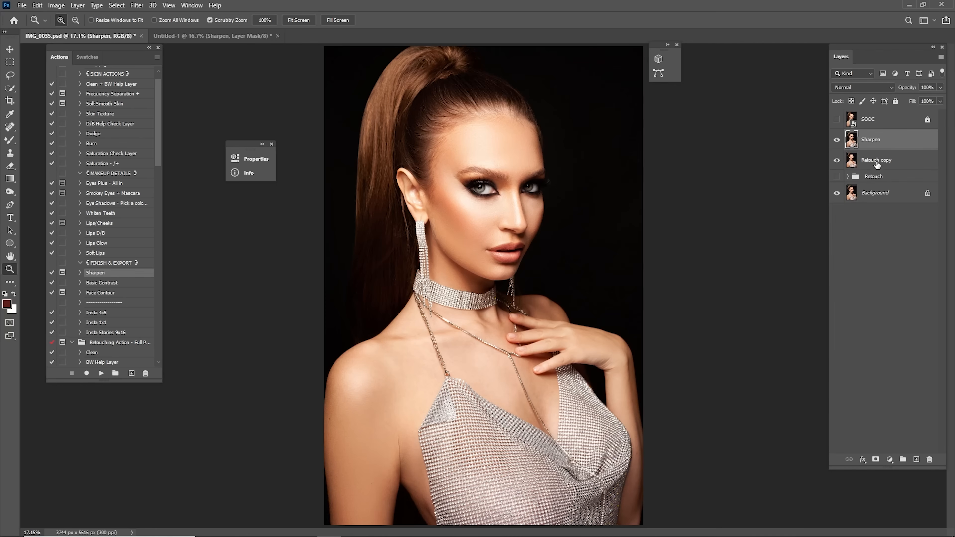
Compare the merged Sharpen layer with the Retouch copy beneath by repeatedly hiding and showing it.
{"action": "left_click", "coordinate": [837, 144]}
{"action": "left_click", "coordinate": [837, 145]}
{"action": "left_click", "coordinate": [837, 145]}
{"action": "left_click", "coordinate": [838, 145]}
{"action": "left_click", "coordinate": [838, 145]}
{"action": "left_click", "coordinate": [838, 146]}
Compare the finished face and forehead with the original close up by toggling the SOOC layer's visibility.
{"action": "left_click", "coordinate": [835, 121]}
{"action": "left_click", "coordinate": [835, 121]}
{"action": "left_click", "coordinate": [835, 121]}
{"action": "left_click_drag", "start_coordinate": [473, 210], "coordinate": [707, 196]}
{"action": "left_click", "coordinate": [836, 122]}
{"action": "left_click", "coordinate": [836, 120]}
{"action": "left_click", "coordinate": [836, 121]}
{"action": "left_click", "coordinate": [836, 121]}
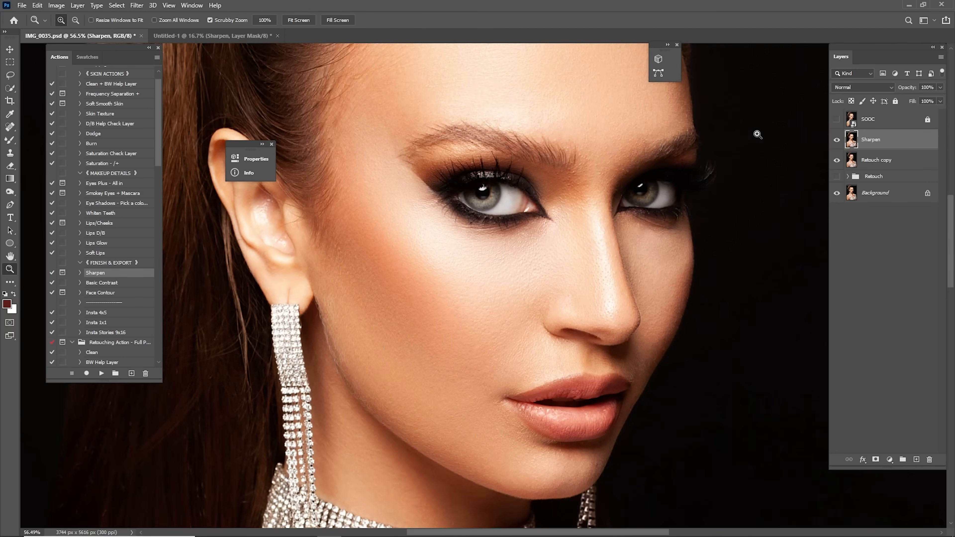
{"action": "left_click_drag", "start_coordinate": [594, 137], "coordinate": [624, 274]}
{"action": "left_click", "coordinate": [836, 121]}
{"action": "left_click", "coordinate": [836, 122]}
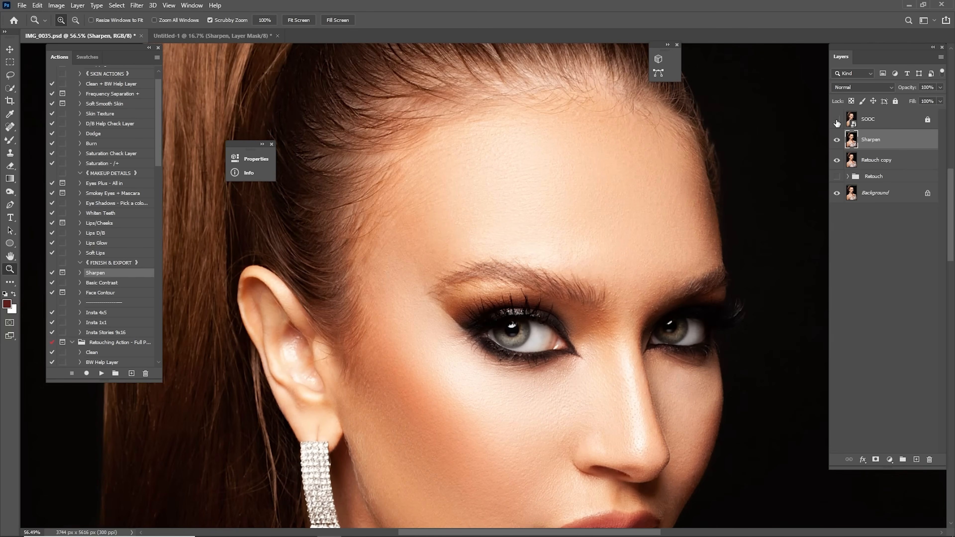
Compare the areas below the face with the original close up by toggling the SOOC layer's visibility.
{"action": "left_click_drag", "start_coordinate": [517, 222], "coordinate": [543, 58]}
{"action": "left_click_drag", "start_coordinate": [601, 281], "coordinate": [558, 289]}
{"action": "left_click_drag", "start_coordinate": [555, 309], "coordinate": [553, 114]}
{"action": "left_click", "coordinate": [837, 121]}
{"action": "left_click", "coordinate": [836, 120]}
{"action": "left_click", "coordinate": [836, 121]}
{"action": "left_click", "coordinate": [836, 121]}
{"action": "left_click", "coordinate": [836, 121]}
{"action": "left_click_drag", "start_coordinate": [559, 307], "coordinate": [547, 109]}
{"action": "key", "text": "ctrl+0"}
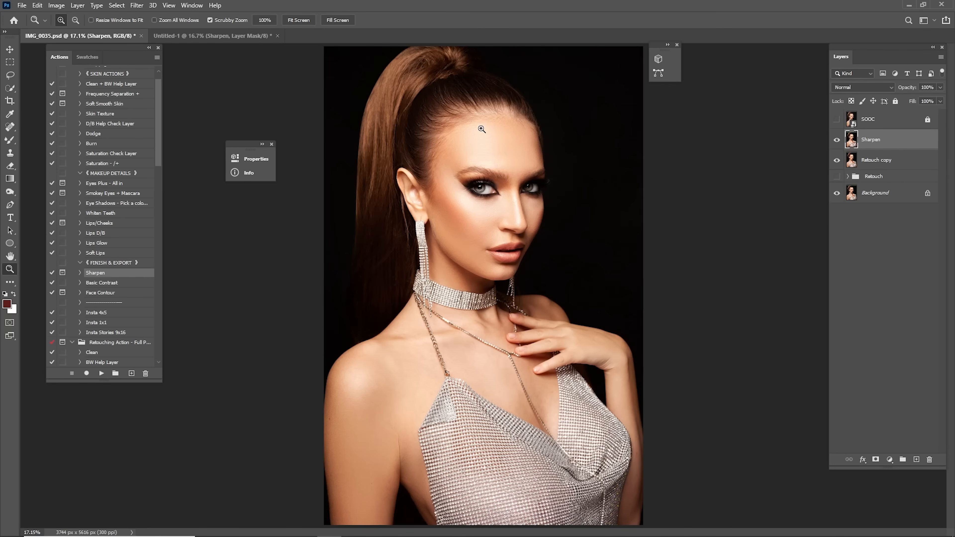
Copy the merged Sharpen layer into the Untitled-1 document and merge everything there into a single Background layer.
{"action": "key", "text": "v"}
{"action": "left_click_drag", "start_coordinate": [900, 121], "coordinate": [501, 124]}
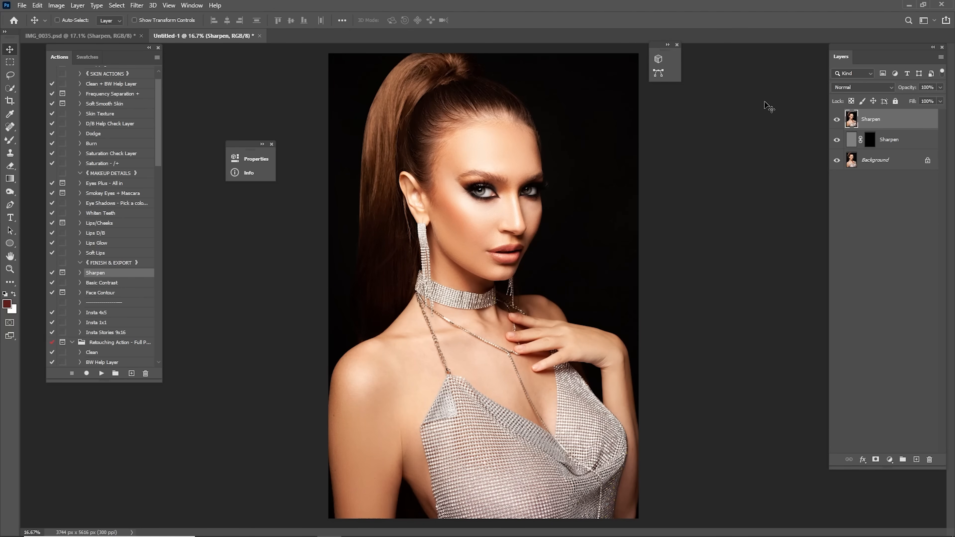
{"action": "left_click", "coordinate": [883, 140]}
{"action": "key", "text": "Delete"}
{"action": "left_click", "coordinate": [883, 141], "text": "ctrl"}
{"action": "key", "text": "ctrl+e"}
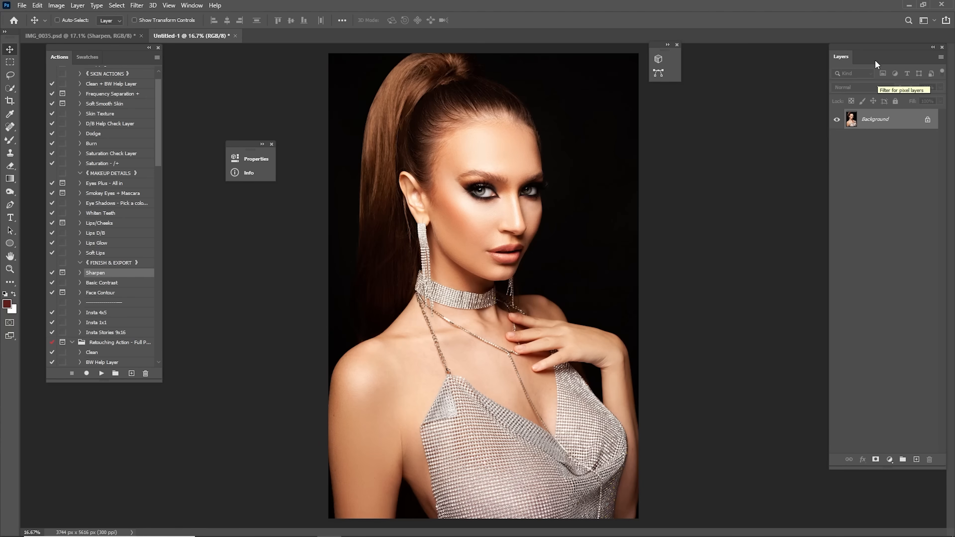
Collapse the open retouching action sets to reach the Color Grade - White Skin actions.
{"action": "left_click_drag", "start_coordinate": [874, 58], "coordinate": [822, 56]}
{"action": "scroll", "coordinate": [67, 87], "scroll_direction": "up", "scroll_amount": 2}
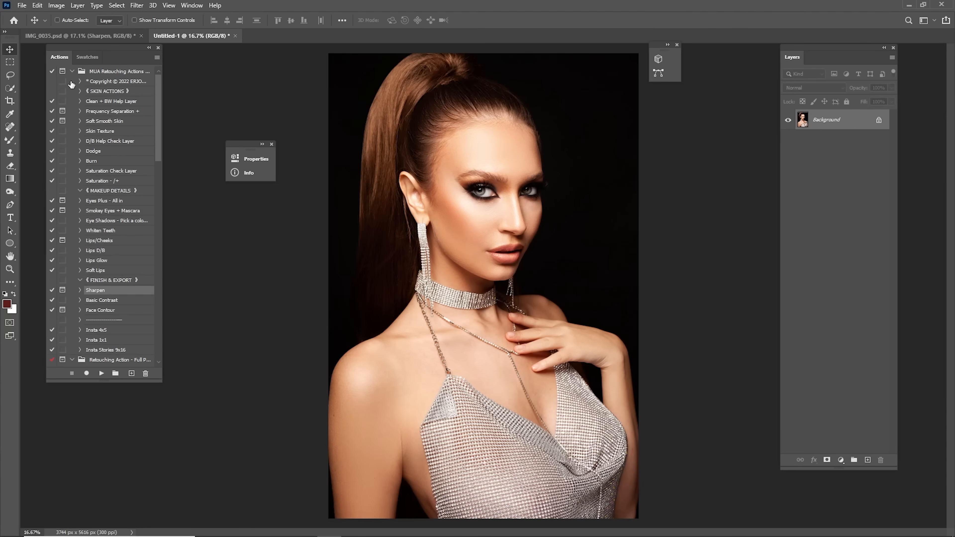
{"action": "left_click", "coordinate": [72, 71]}
{"action": "left_click", "coordinate": [72, 81]}
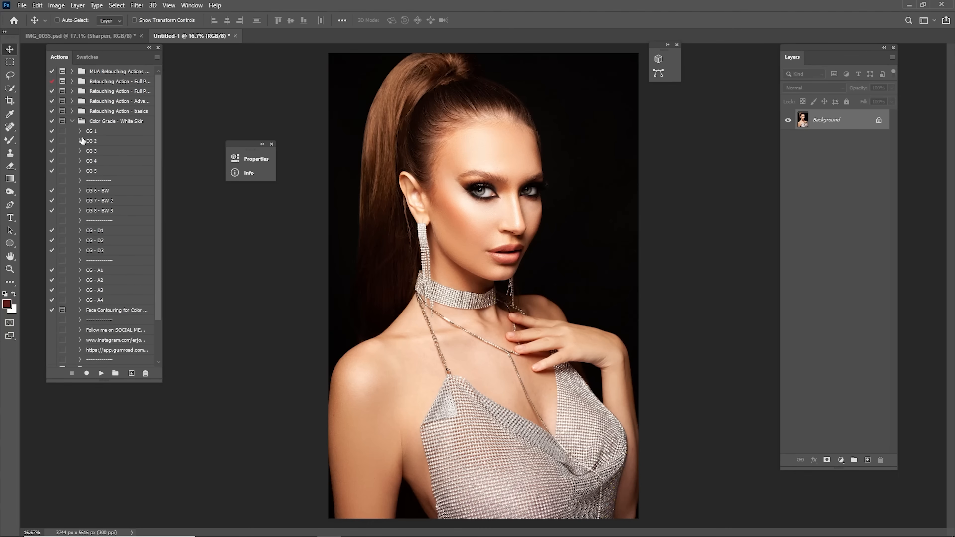
Try color grades from the White Skin set, from CG 1 to CG - A1, one after another on the portrait.
{"action": "left_click", "coordinate": [92, 133]}
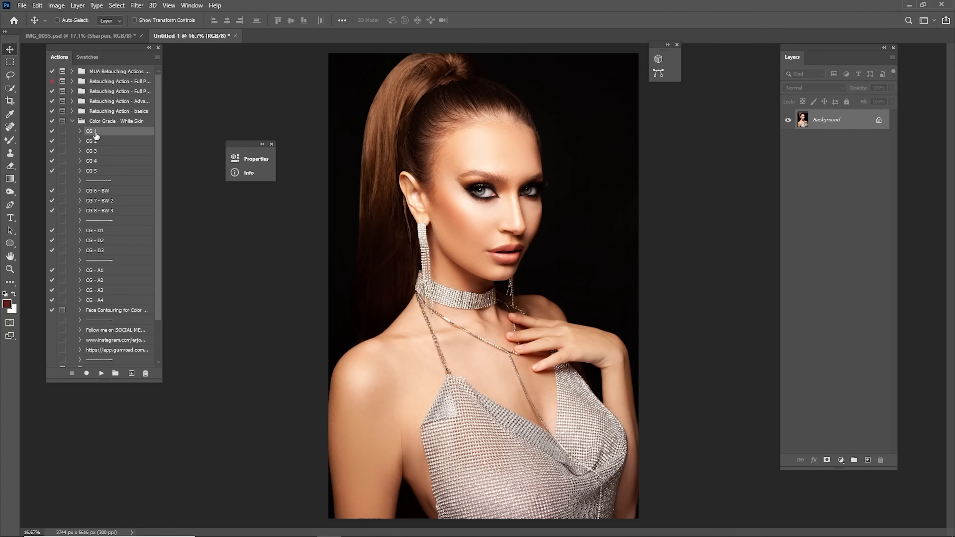
{"action": "left_click", "coordinate": [101, 373]}
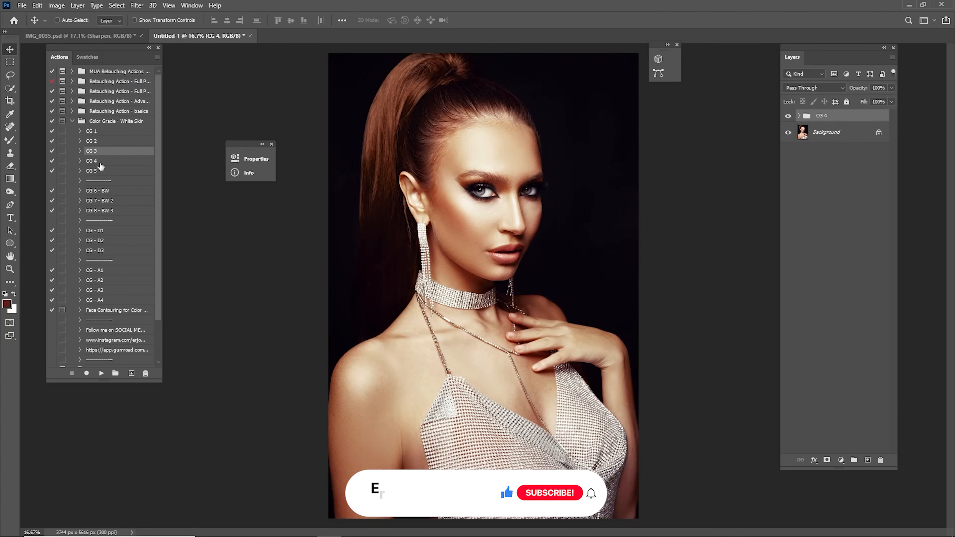
{"action": "key", "text": "ctrl+z"}
{"action": "left_click", "coordinate": [100, 163]}
{"action": "left_click", "coordinate": [97, 171]}
{"action": "left_click", "coordinate": [96, 231]}
{"action": "left_click", "coordinate": [96, 241]}
{"action": "left_click", "coordinate": [96, 250]}
{"action": "left_click", "coordinate": [96, 271]}
{"action": "left_click", "coordinate": [101, 373]}
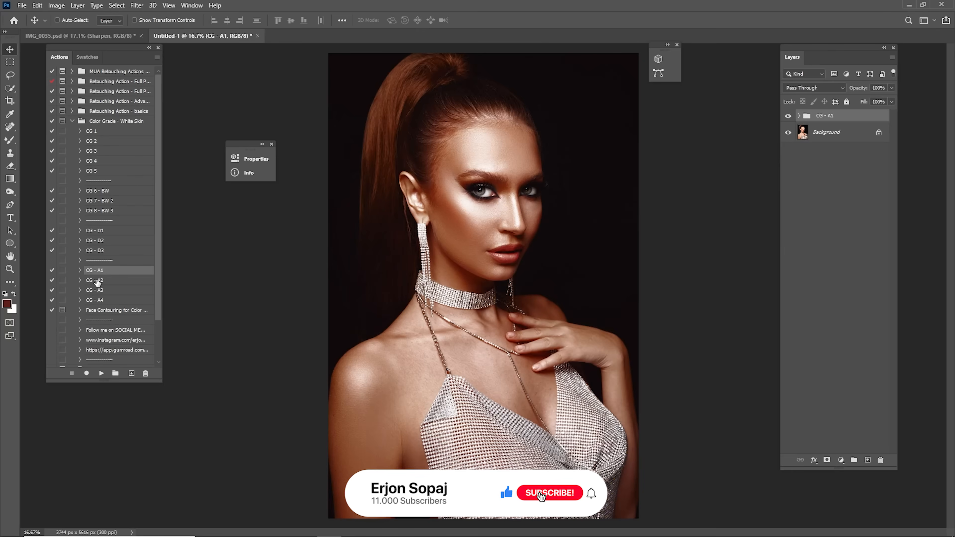
{"action": "key", "text": "ctrl+z"}
Apply the CG - A3 color grade action and copy its group into IMG_0035.psd above the Sharpen layer.
{"action": "left_click", "coordinate": [98, 282]}
{"action": "left_click", "coordinate": [97, 290]}
{"action": "left_click", "coordinate": [101, 373]}
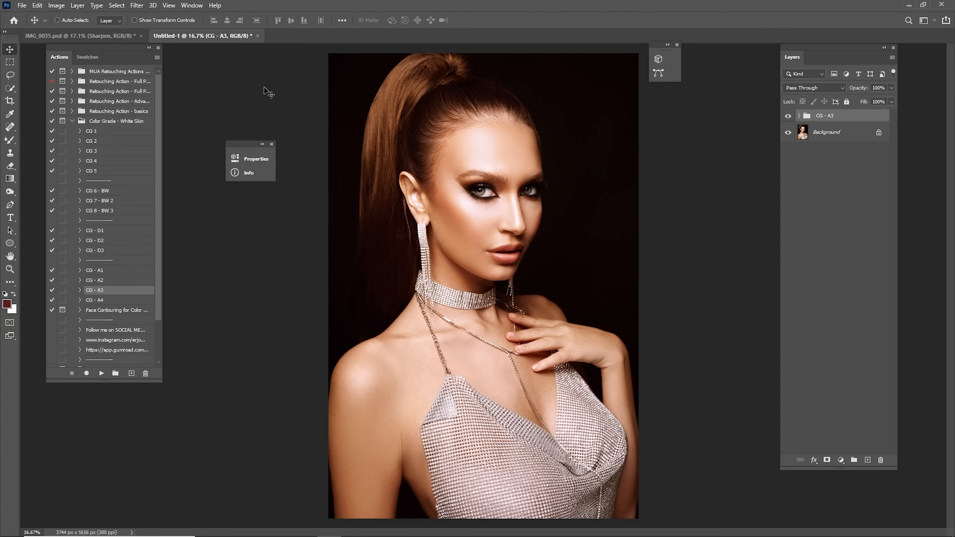
{"action": "left_click", "coordinate": [101, 31]}
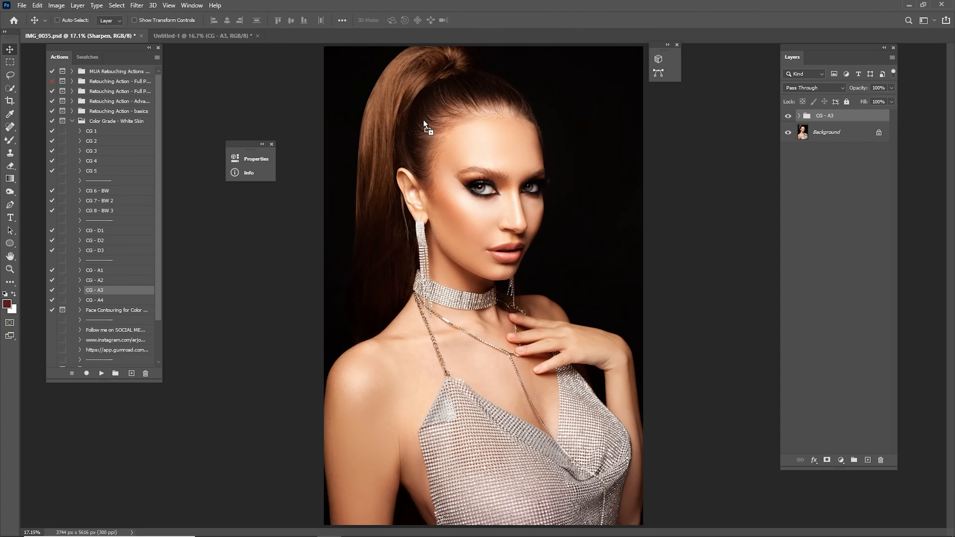
{"action": "left_click_drag", "start_coordinate": [424, 124], "coordinate": [429, 120]}
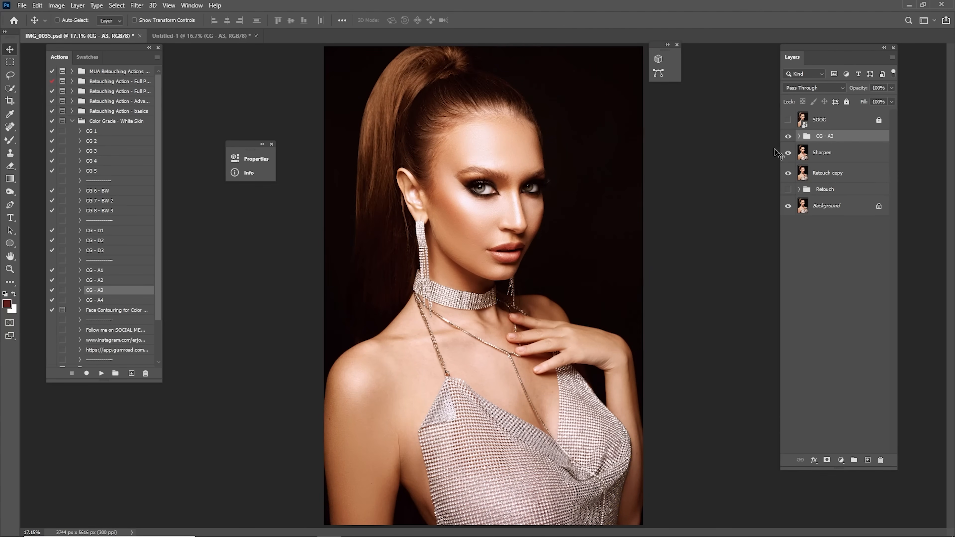
Compare the portrait with and without the CG - A3 color grade group.
{"action": "left_click", "coordinate": [787, 137]}
{"action": "left_click", "coordinate": [788, 137]}
{"action": "left_click", "coordinate": [788, 137]}
{"action": "left_click", "coordinate": [787, 137]}
Hide all adjustment layers inside the CG - A3 group and show only Black & White 1 and Photo Filter 1 again.
{"action": "left_click", "coordinate": [799, 136]}
{"action": "left_click_drag", "start_coordinate": [787, 153], "coordinate": [778, 253]}
{"action": "left_click", "coordinate": [788, 276]}
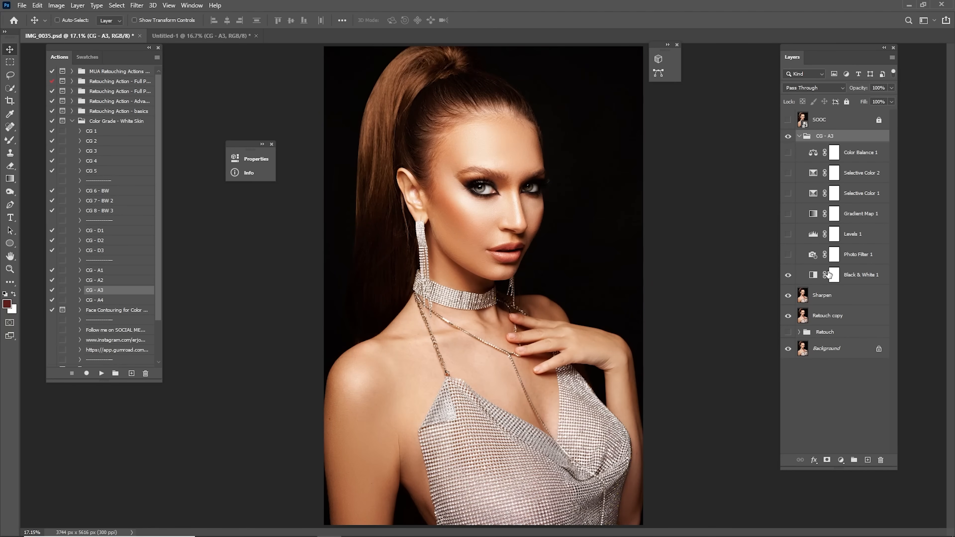
{"action": "left_click", "coordinate": [862, 267]}
{"action": "left_click", "coordinate": [861, 267]}
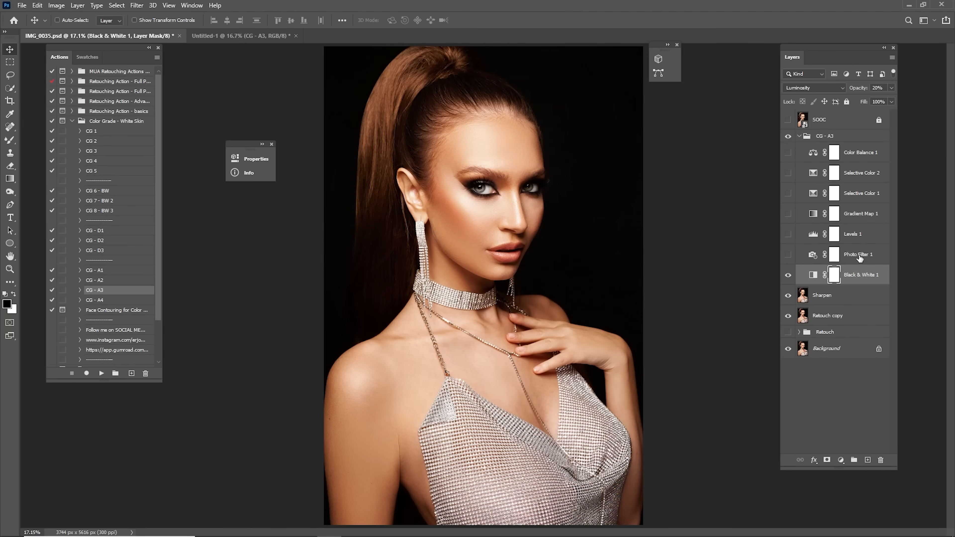
{"action": "left_click", "coordinate": [787, 255]}
{"action": "left_click", "coordinate": [833, 255]}
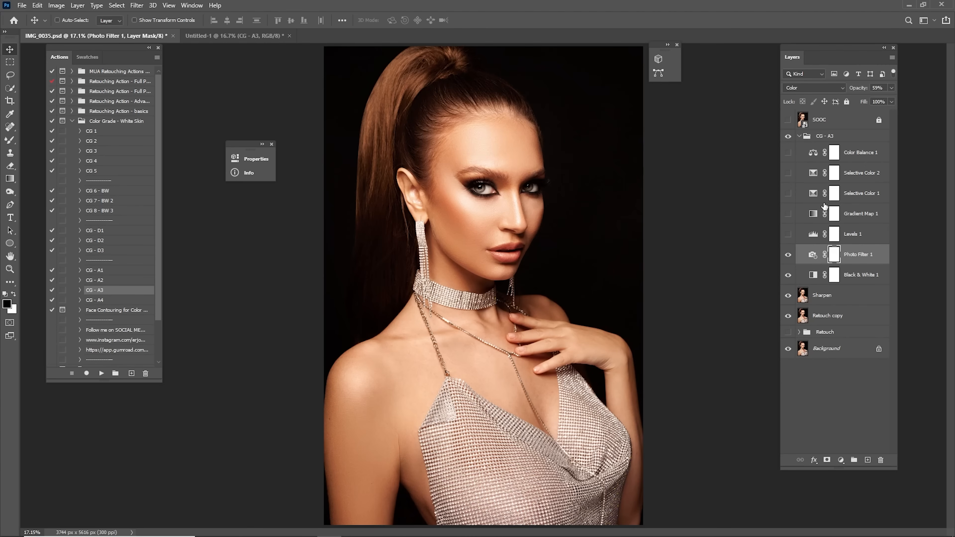
Show Levels 1 at reduced opacity and show Gradient Map 1 at 10% opacity.
{"action": "left_click", "coordinate": [854, 235]}
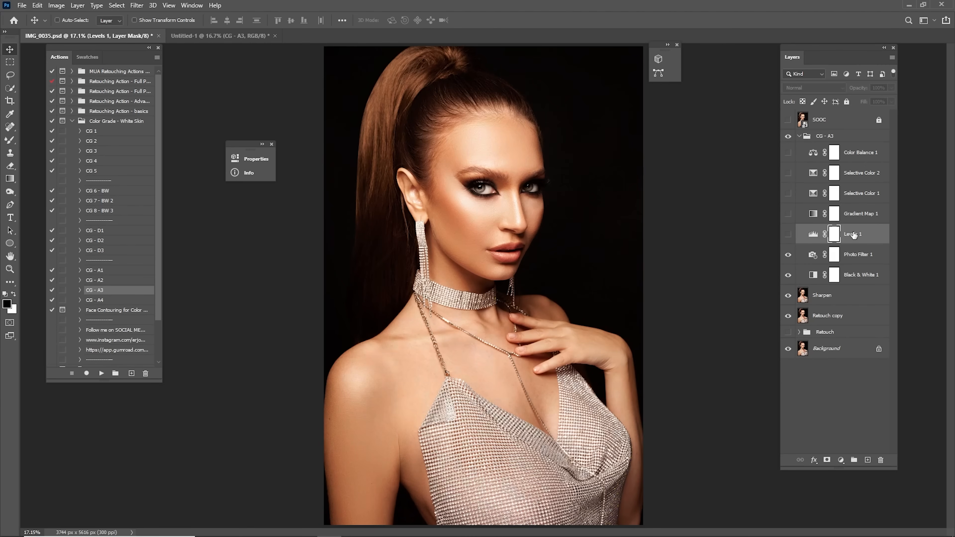
{"action": "left_click", "coordinate": [788, 235]}
{"action": "key", "text": "2"}
{"action": "left_click", "coordinate": [788, 213]}
{"action": "left_click", "coordinate": [834, 213]}
{"action": "key", "text": "1"}
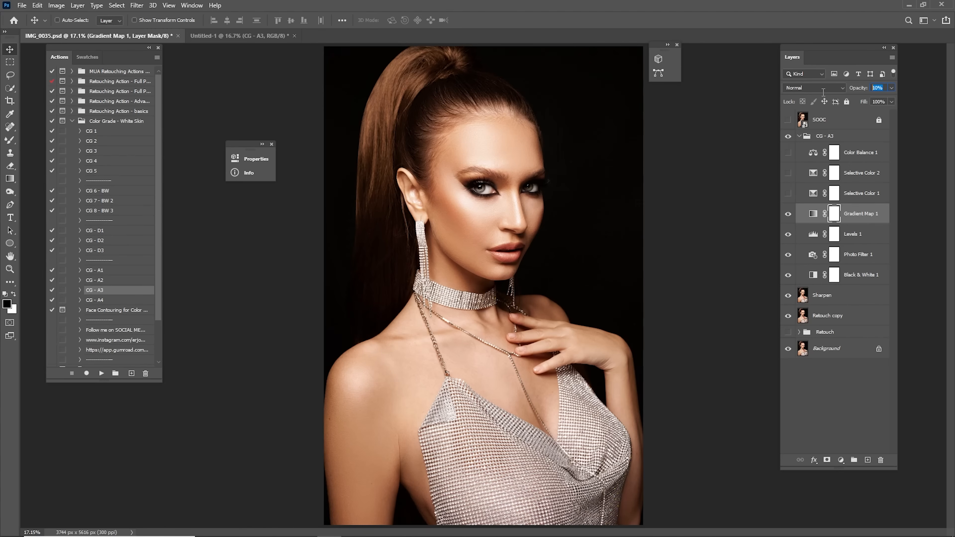
{"action": "key", "text": "Return"}
Show both Selective Color layers in the CG - A3 group, lower Selective Color 2's opacity and set Selective Color 1's to 12%.
{"action": "left_click", "coordinate": [853, 175]}
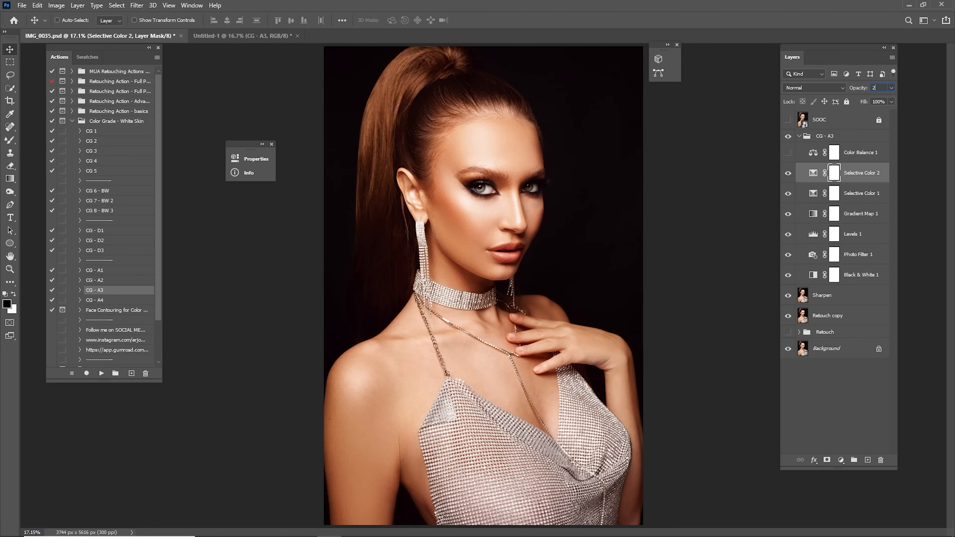
{"action": "left_click", "coordinate": [858, 191]}
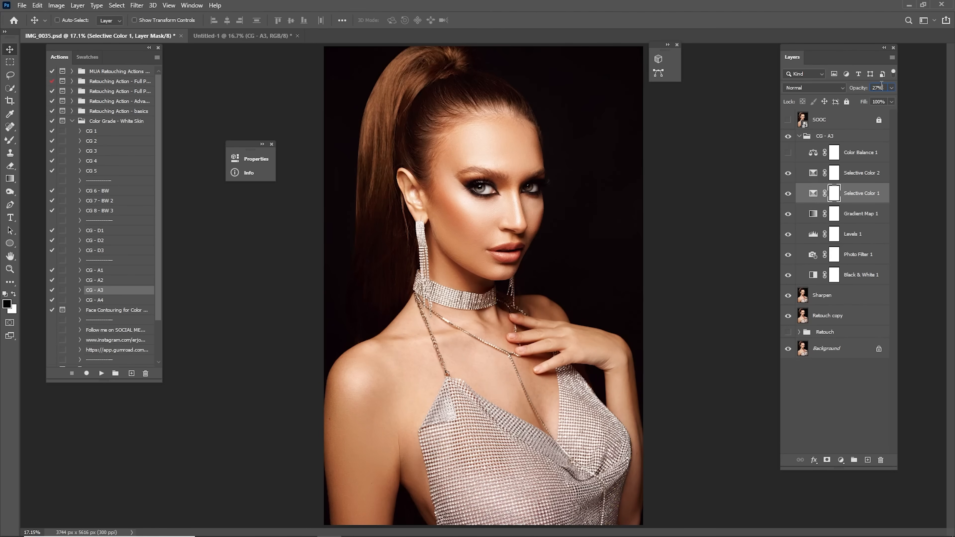
{"action": "type", "text": "12"}
Show Color Balance 1, set its opacity to 45% and collapse the CG - A3 group.
{"action": "left_click", "coordinate": [788, 153]}
{"action": "left_click", "coordinate": [874, 156]}
{"action": "left_click_drag", "start_coordinate": [856, 88], "coordinate": [954, 96]}
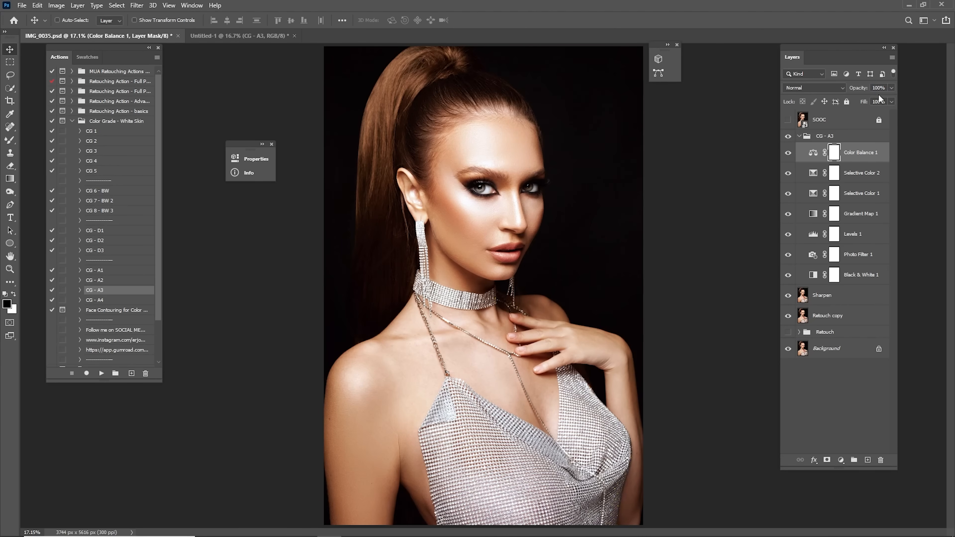
{"action": "left_click", "coordinate": [788, 152]}
{"action": "left_click", "coordinate": [788, 153]}
{"action": "type", "text": "45"}
{"action": "left_click", "coordinate": [799, 136]}
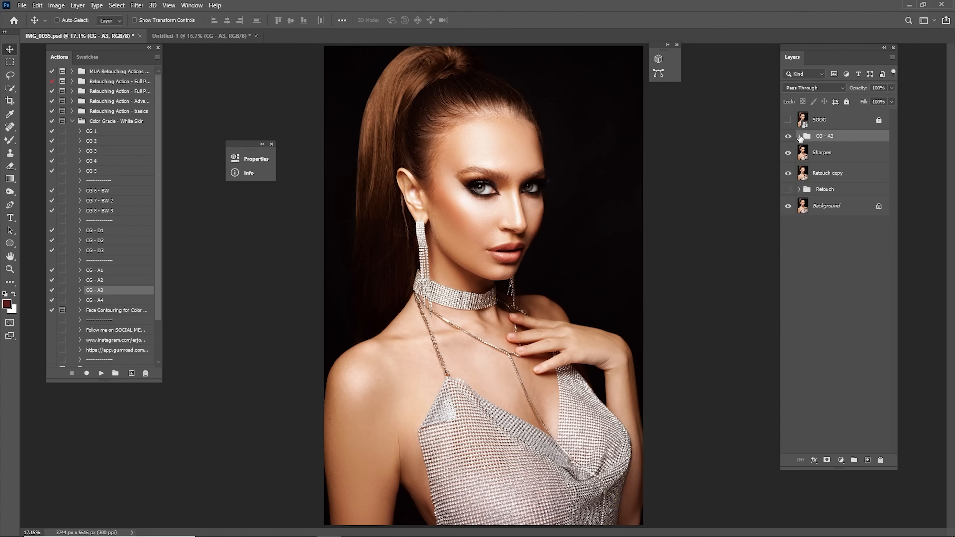
Hide the CG - A3 group and add a Selective Color adjustment layer directly above the Sharpen layer.
{"action": "left_click", "coordinate": [841, 459]}
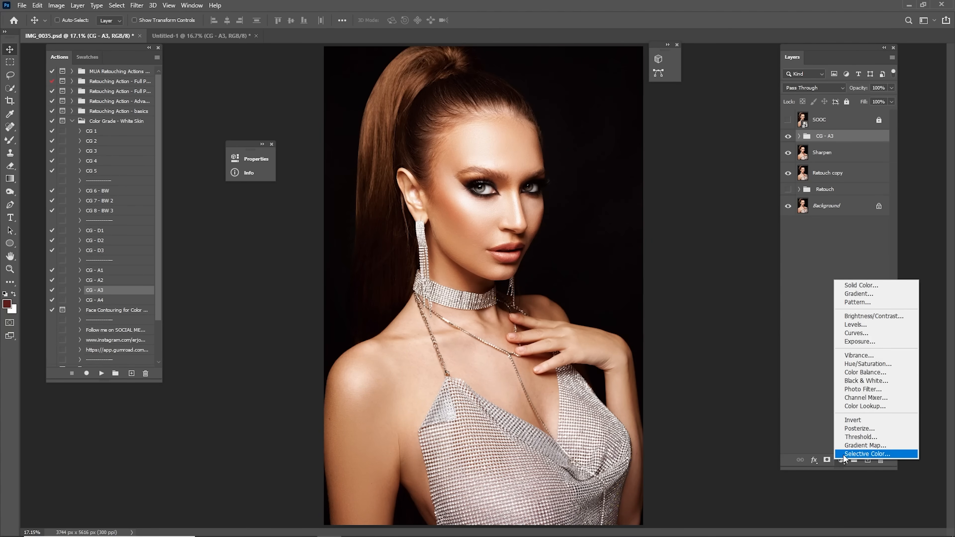
{"action": "left_click", "coordinate": [822, 135]}
{"action": "left_click", "coordinate": [788, 137]}
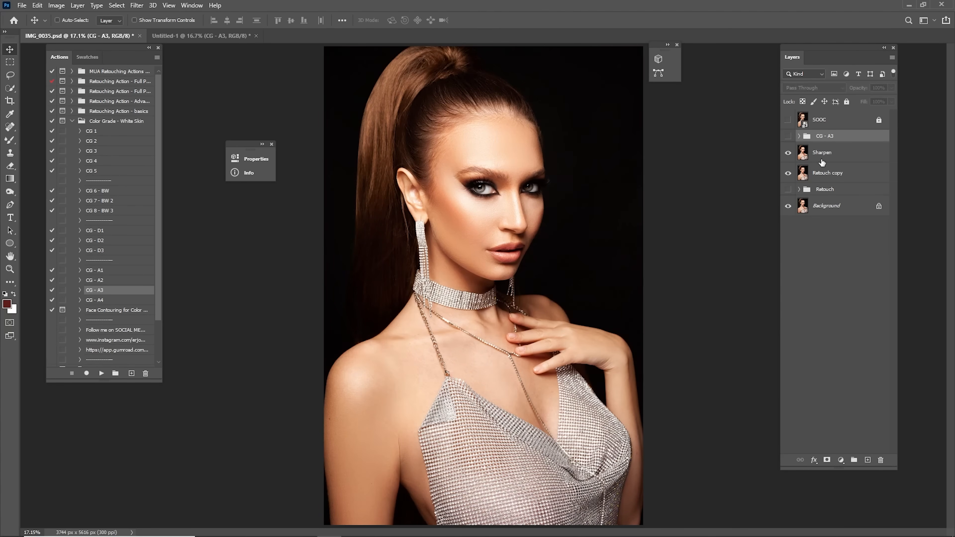
{"action": "left_click", "coordinate": [822, 152]}
{"action": "left_click", "coordinate": [841, 460]}
{"action": "left_click", "coordinate": [864, 450]}
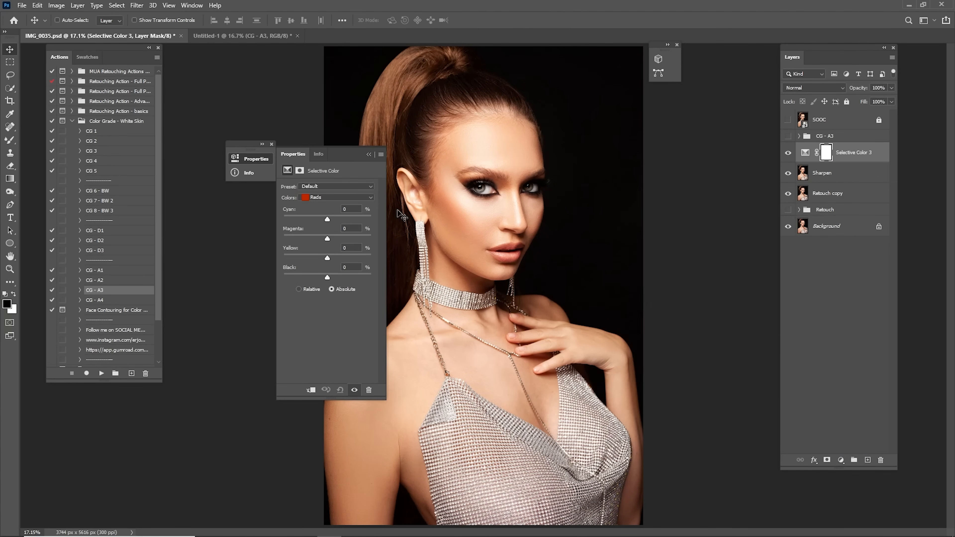
Set Black to +8% for the Blacks in the new Selective Color adjustment.
{"action": "left_click_drag", "start_coordinate": [351, 154], "coordinate": [755, 138]}
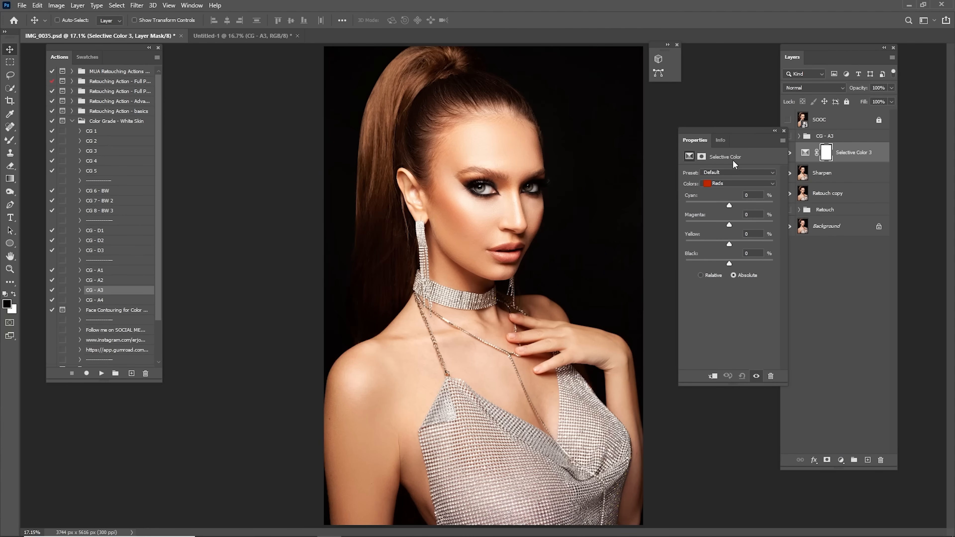
{"action": "left_click", "coordinate": [727, 187]}
{"action": "left_click", "coordinate": [726, 253]}
{"action": "left_click_drag", "start_coordinate": [729, 263], "coordinate": [733, 265]}
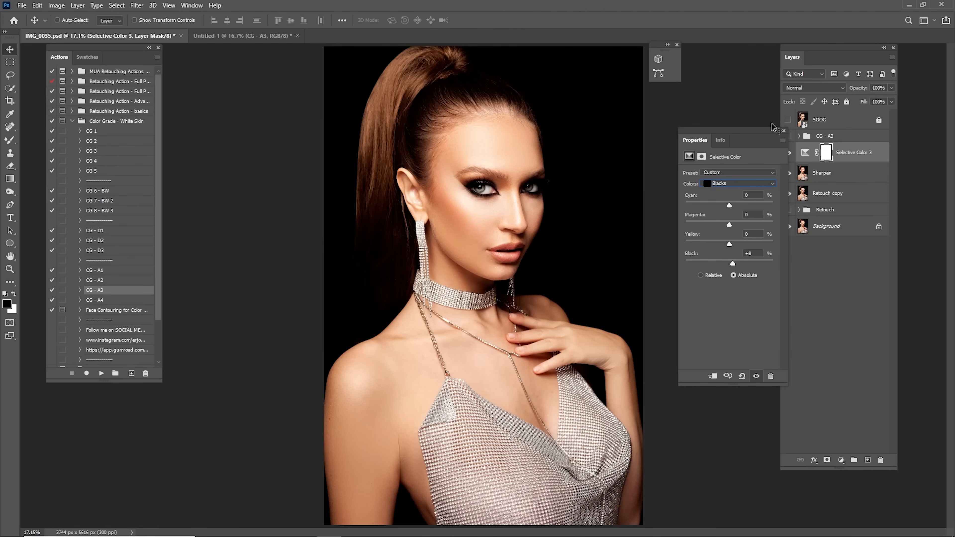
{"action": "left_click", "coordinate": [775, 131]}
Compare the portrait with and without the Selective Color 3 adjustment and set its opacity to 35%.
{"action": "left_click", "coordinate": [789, 153]}
{"action": "left_click", "coordinate": [789, 155]}
{"action": "left_click", "coordinate": [789, 155]}
{"action": "left_click", "coordinate": [789, 155]}
{"action": "left_click", "coordinate": [861, 87]}
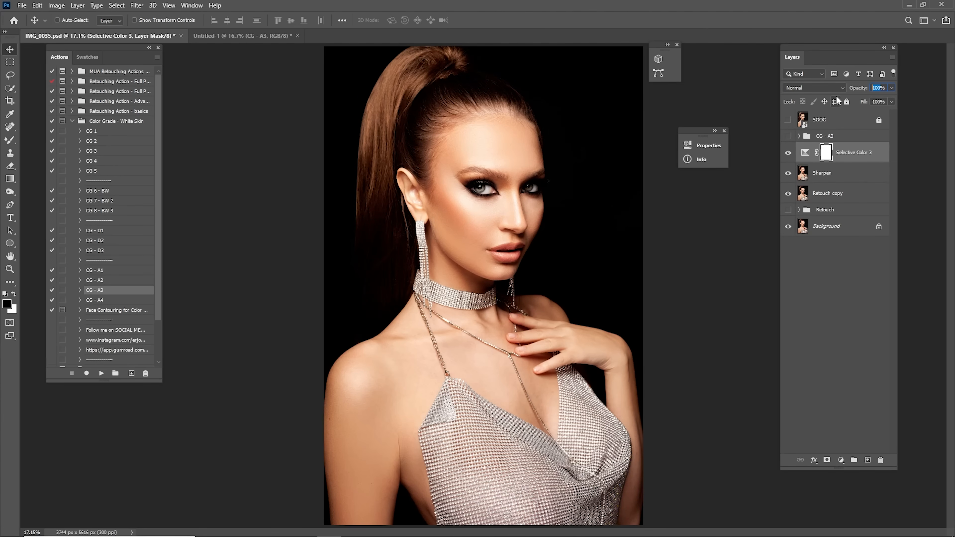
{"action": "type", "text": "45"}
{"action": "left_click", "coordinate": [889, 87]}
{"action": "left_click", "coordinate": [857, 87]}
{"action": "type", "text": "35"}
Add a Color Balance adjustment layer with the Shadows at Cyan-Red -14 and Yellow-Blue +15.
{"action": "left_click", "coordinate": [840, 460]}
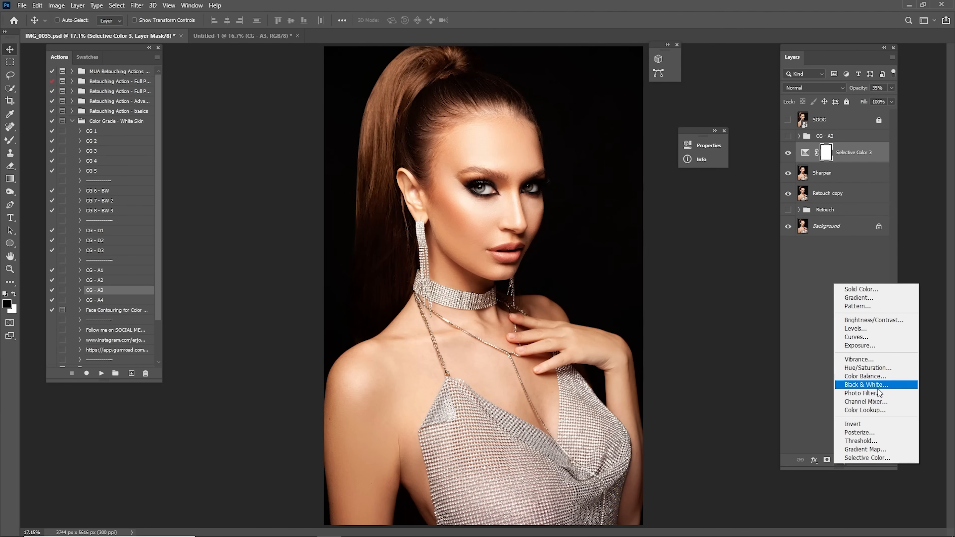
{"action": "left_click", "coordinate": [865, 376]}
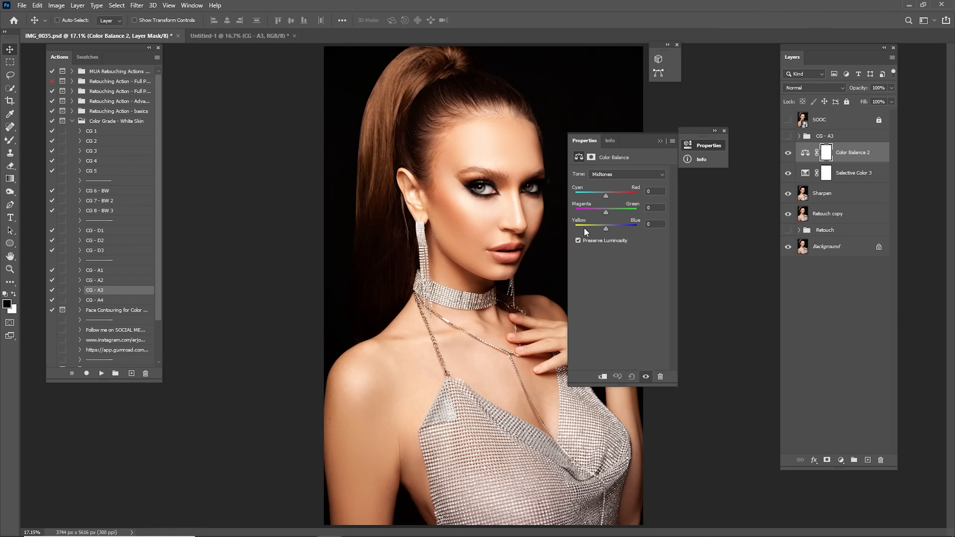
{"action": "left_click", "coordinate": [614, 174]}
{"action": "left_click", "coordinate": [613, 185]}
{"action": "left_click_drag", "start_coordinate": [602, 195], "coordinate": [601, 195]}
{"action": "left_click_drag", "start_coordinate": [607, 228], "coordinate": [610, 228]}
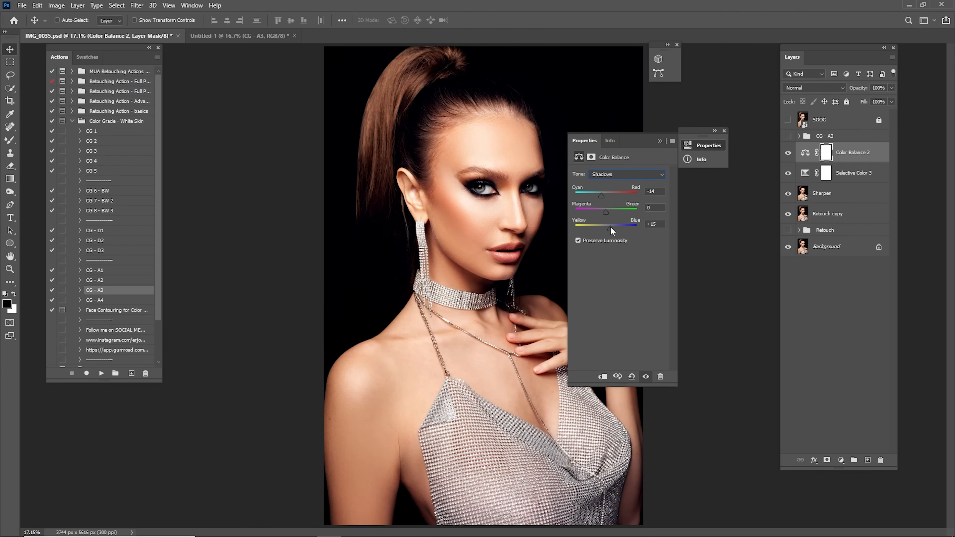
Set the opacity of the Color Balance 2 layer to 12%.
{"action": "left_click", "coordinate": [659, 142]}
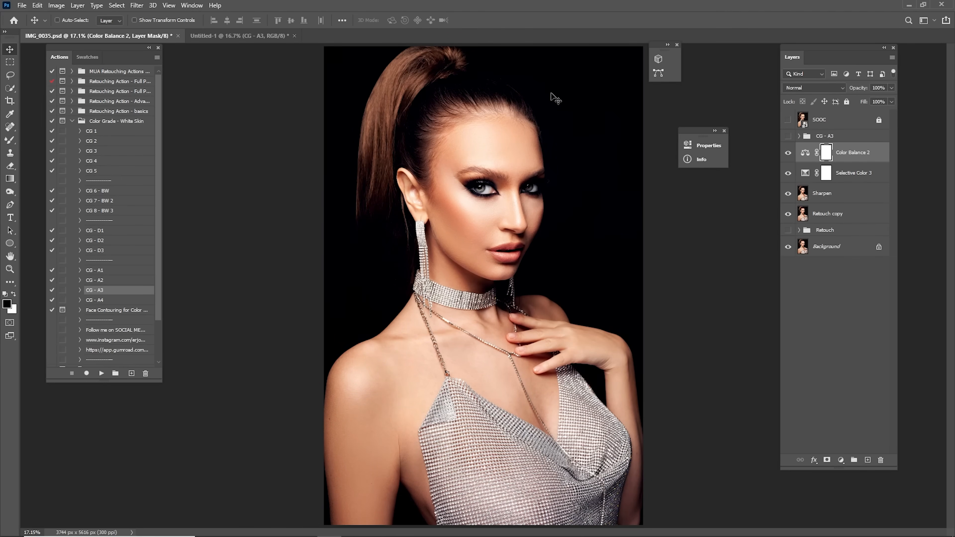
{"action": "left_click", "coordinate": [886, 87]}
{"action": "type", "text": "12"}
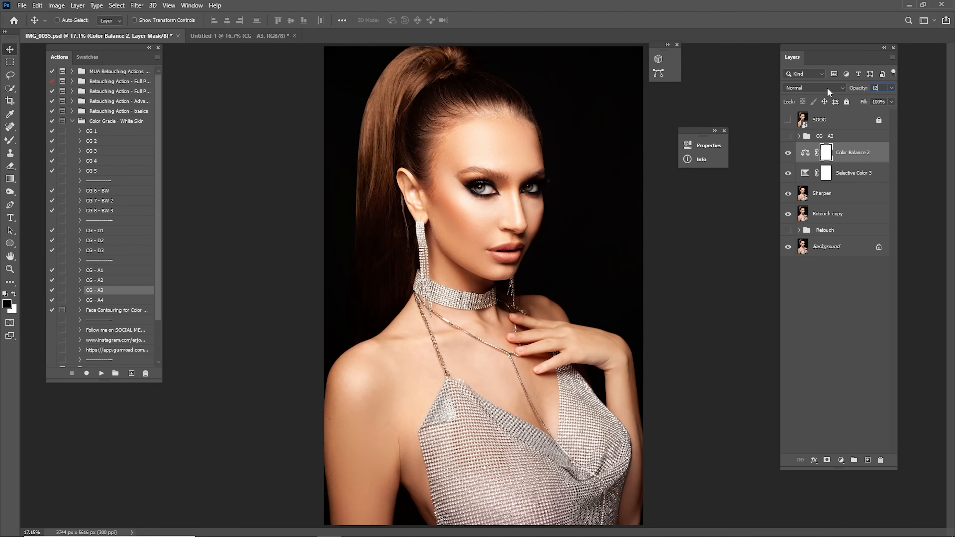
Add another Color Balance adjustment layer with the Highlights at Cyan-Red +1 and Yellow-Blue -12.
{"action": "left_click", "coordinate": [841, 460]}
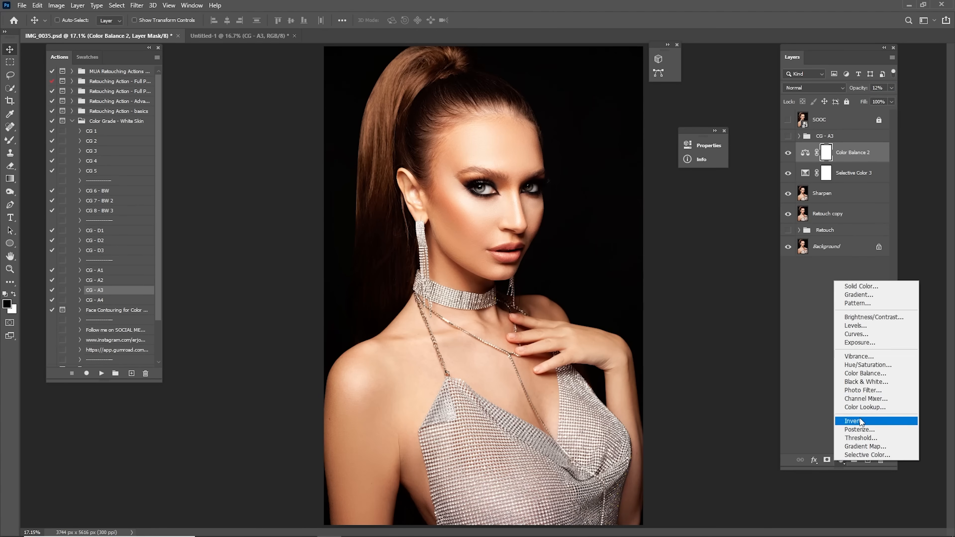
{"action": "left_click", "coordinate": [865, 373]}
{"action": "left_click", "coordinate": [626, 174]}
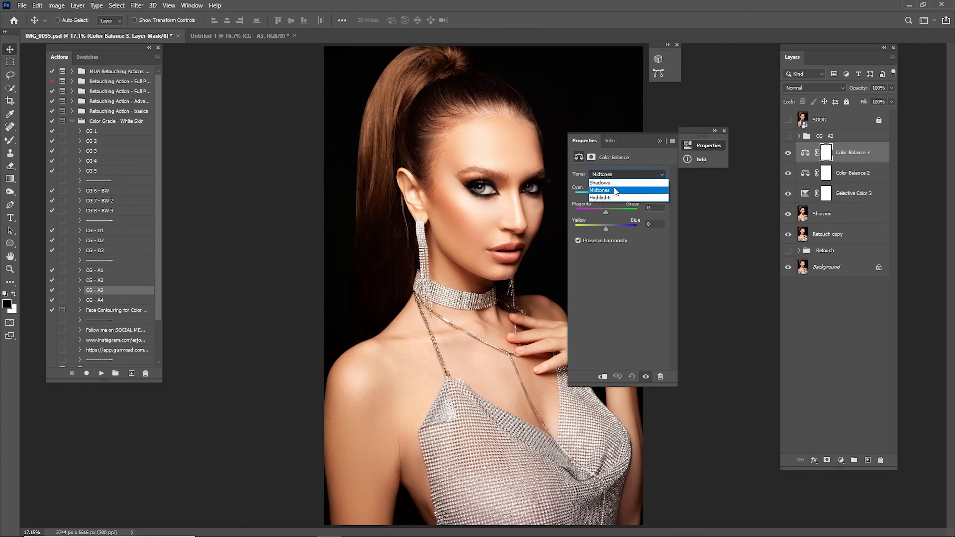
{"action": "left_click", "coordinate": [611, 194]}
{"action": "left_click_drag", "start_coordinate": [607, 226], "coordinate": [603, 227]}
{"action": "left_click_drag", "start_coordinate": [604, 194], "coordinate": [605, 193]}
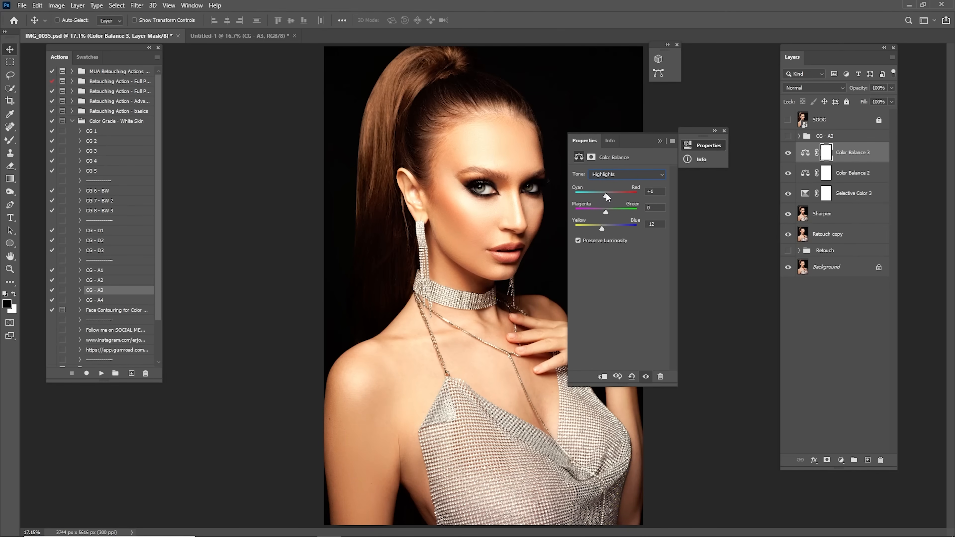
Set the Color Balance 3 layer to Soft Light blending at 12% opacity.
{"action": "left_click", "coordinate": [660, 141]}
{"action": "left_click", "coordinate": [829, 88]}
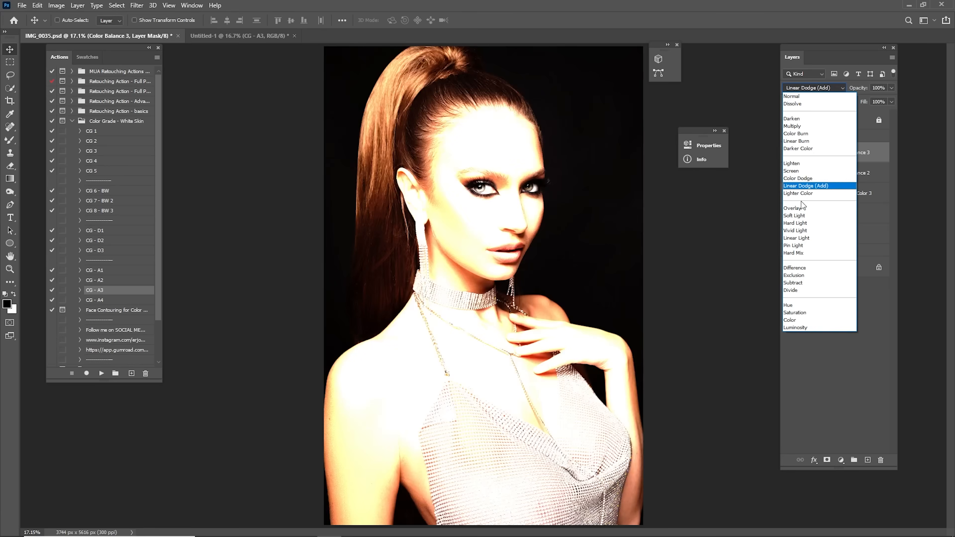
{"action": "left_click", "coordinate": [798, 217]}
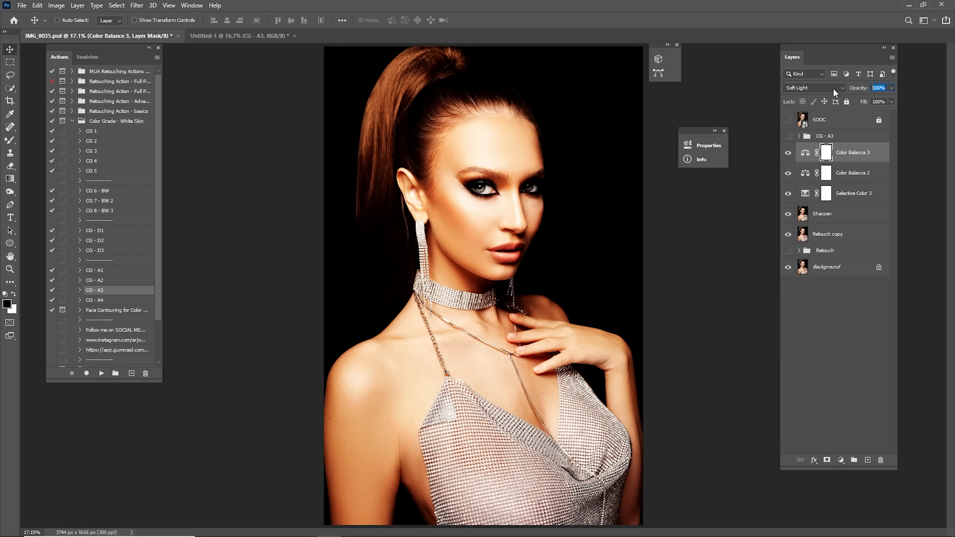
{"action": "type", "text": "12"}
{"action": "key", "text": "Return"}
Move Selective Color 3 and both Color Balance layers above the CG - A3 group, and turn that group's visibility back on.
{"action": "left_click", "coordinate": [846, 194], "text": "shift"}
{"action": "left_click_drag", "start_coordinate": [845, 193], "coordinate": [825, 128]}
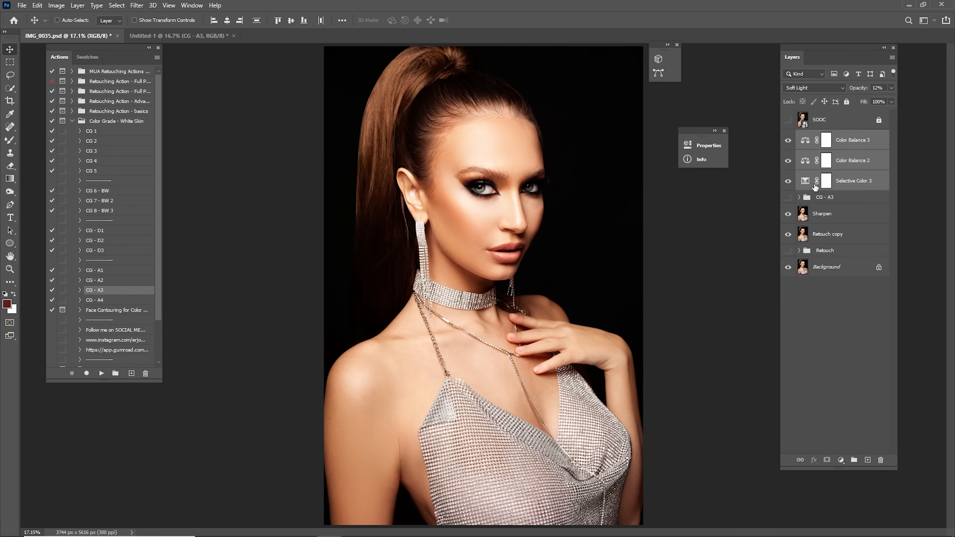
{"action": "left_click", "coordinate": [813, 200]}
{"action": "left_click", "coordinate": [788, 197]}
{"action": "left_click", "coordinate": [788, 198]}
{"action": "left_click", "coordinate": [787, 197]}
Add a Selective Color adjustment above Color Balance 3 with the Yellows at Cyan +6%, Magenta +11% and Yellow -12%.
{"action": "left_click", "coordinate": [826, 140]}
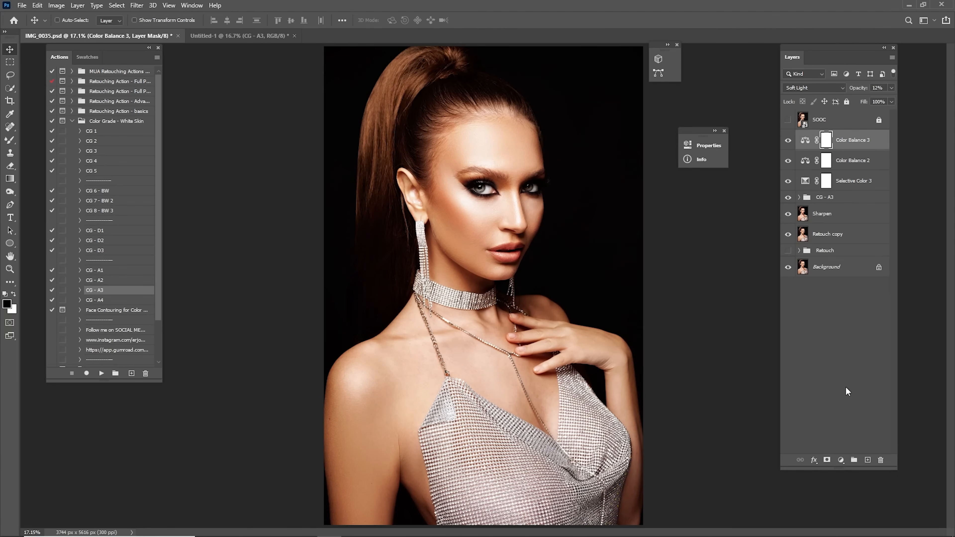
{"action": "left_click", "coordinate": [841, 459]}
{"action": "left_click", "coordinate": [862, 450]}
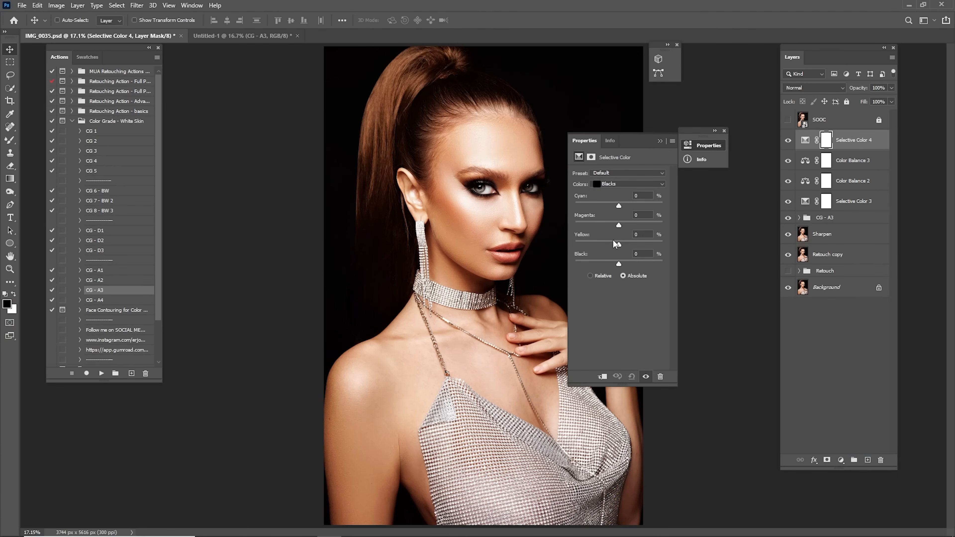
{"action": "left_click", "coordinate": [618, 183]}
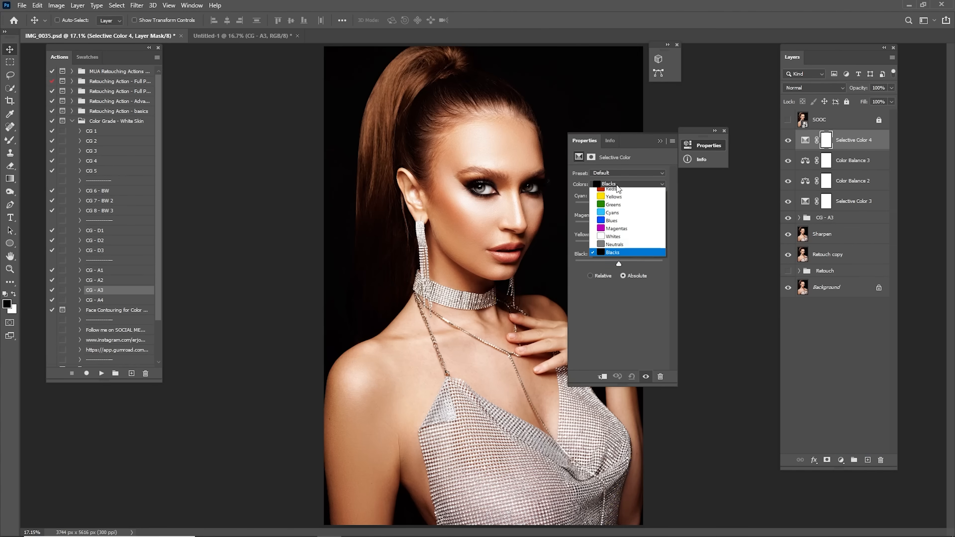
{"action": "left_click", "coordinate": [612, 203]}
{"action": "left_click_drag", "start_coordinate": [620, 207], "coordinate": [617, 207]}
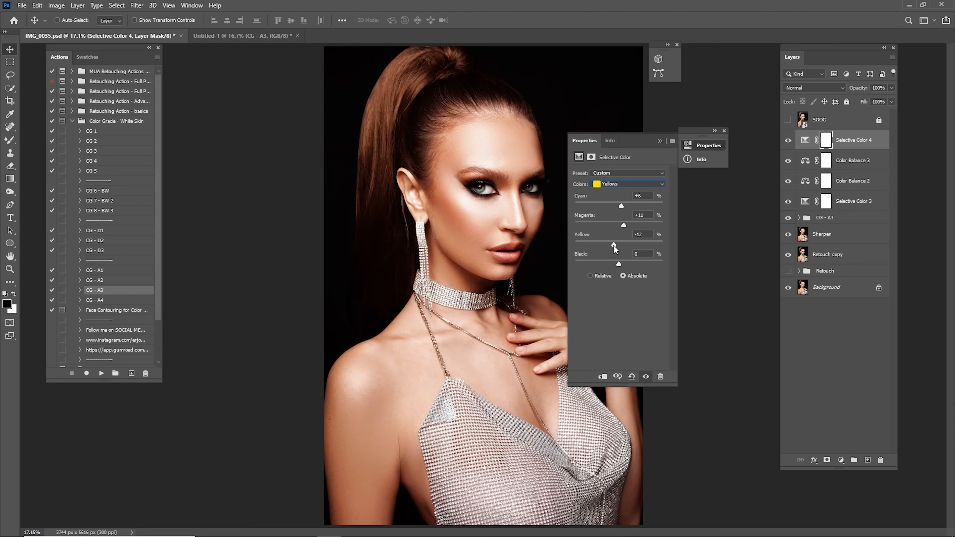
Set the opacity of the Selective Color 4 layer to 22%.
{"action": "left_click", "coordinate": [663, 143]}
{"action": "left_click", "coordinate": [877, 89]}
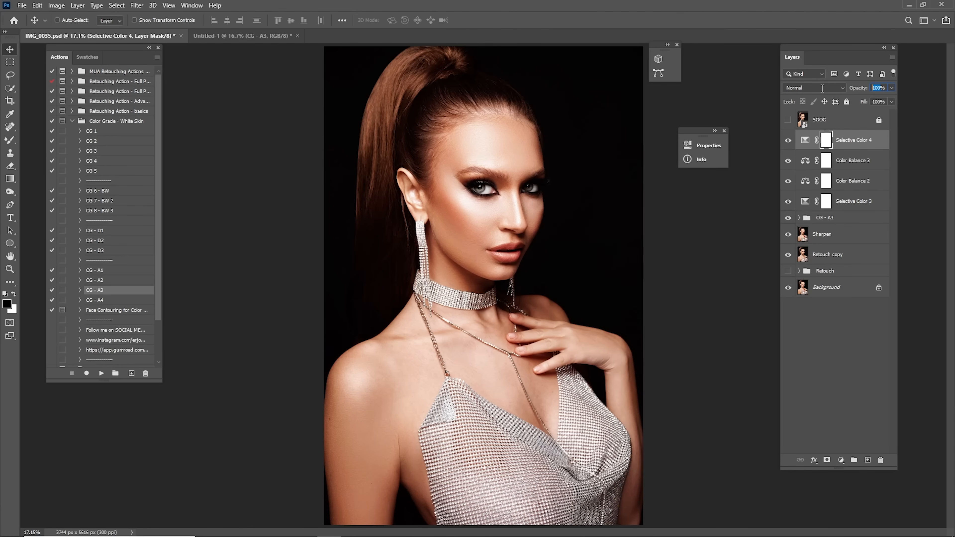
{"action": "type", "text": "22"}
{"action": "key", "text": "Return"}
Group the layers from Selective Color 4 down to Sharpen into a group named Color Grade.
{"action": "left_click", "coordinate": [839, 222], "text": "shift"}
{"action": "right_click", "coordinate": [843, 146]}
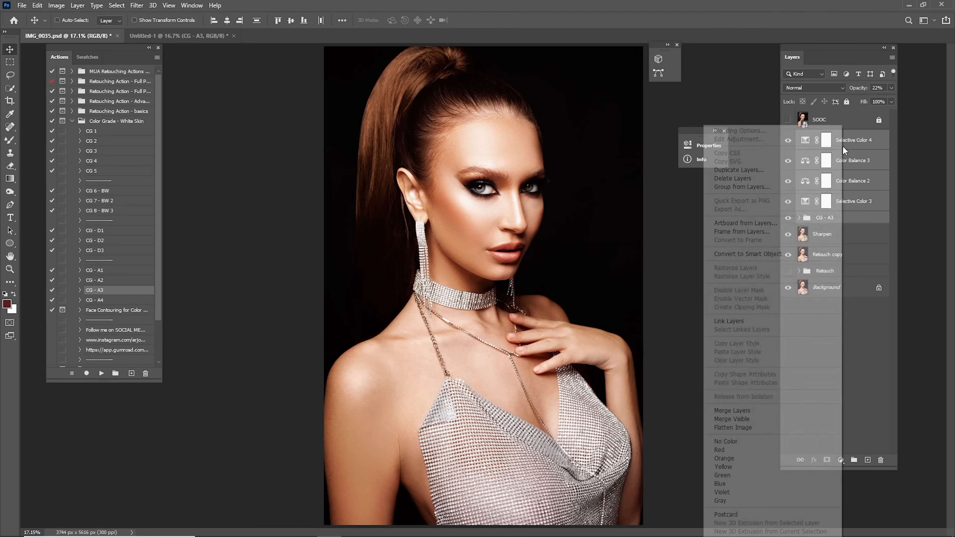
{"action": "left_click", "coordinate": [846, 190]}
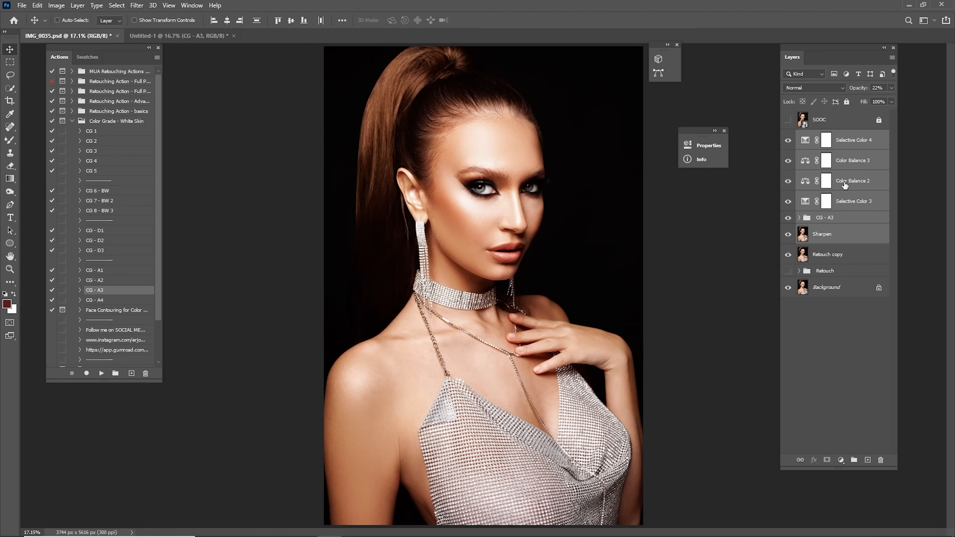
{"action": "right_click", "coordinate": [845, 186]}
{"action": "left_click", "coordinate": [753, 186]}
{"action": "type", "text": "Color Grade"}
{"action": "key", "text": "Return"}
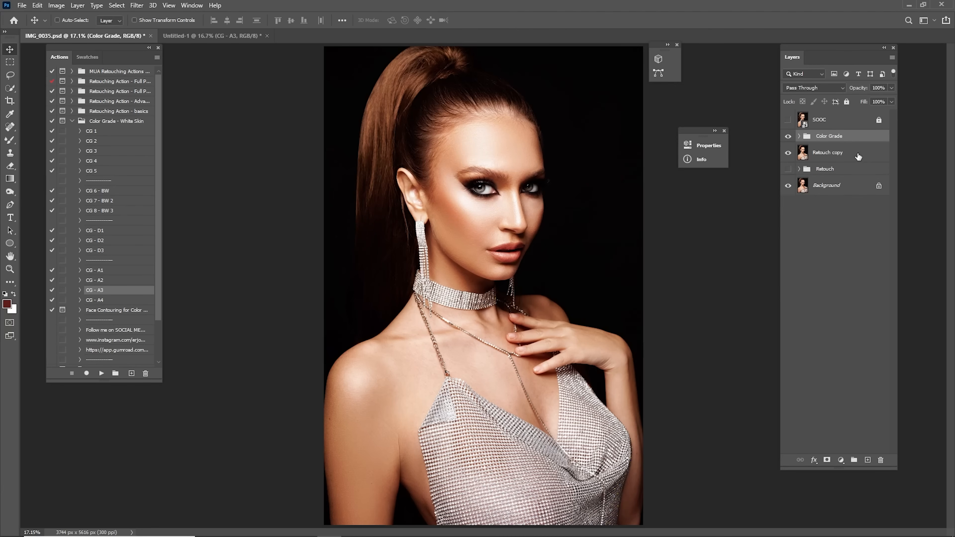
Duplicate the Color Grade group and merge the copy into a single layer.
{"action": "left_click_drag", "start_coordinate": [841, 141], "coordinate": [868, 459]}
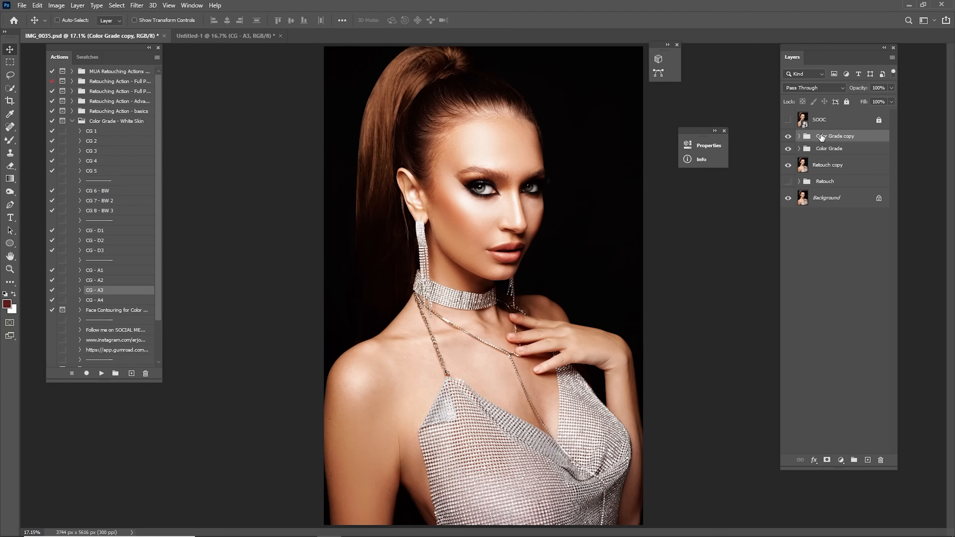
{"action": "right_click", "coordinate": [836, 141]}
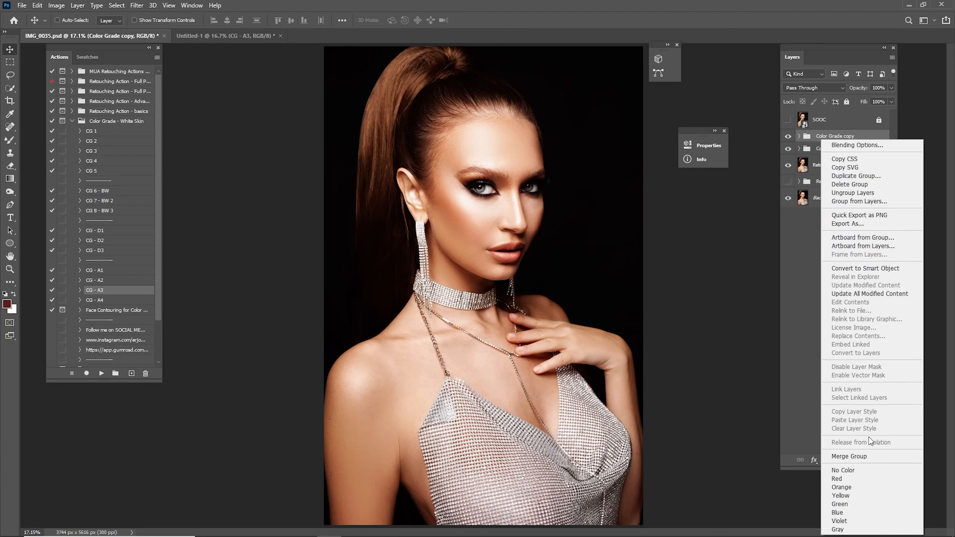
{"action": "left_click", "coordinate": [849, 457]}
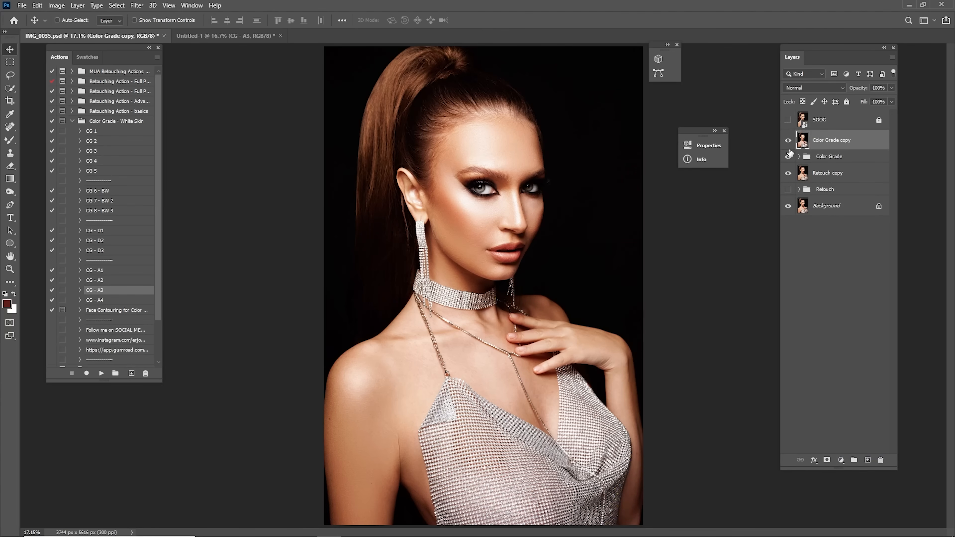
Hide the original Color Grade group and compare the portrait with and without the merged Color Grade copy.
{"action": "left_click", "coordinate": [788, 141]}
{"action": "left_click", "coordinate": [789, 141]}
{"action": "left_click", "coordinate": [788, 142]}
{"action": "left_click", "coordinate": [788, 142]}
{"action": "left_click", "coordinate": [788, 142]}
{"action": "left_click", "coordinate": [788, 143]}
Compare the graded portrait with the unedited SOOC layer.
{"action": "left_click", "coordinate": [788, 120]}
{"action": "left_click", "coordinate": [789, 121]}
{"action": "left_click", "coordinate": [788, 123]}
{"action": "left_click", "coordinate": [787, 122]}
{"action": "left_click", "coordinate": [787, 146]}
{"action": "left_click", "coordinate": [788, 121]}
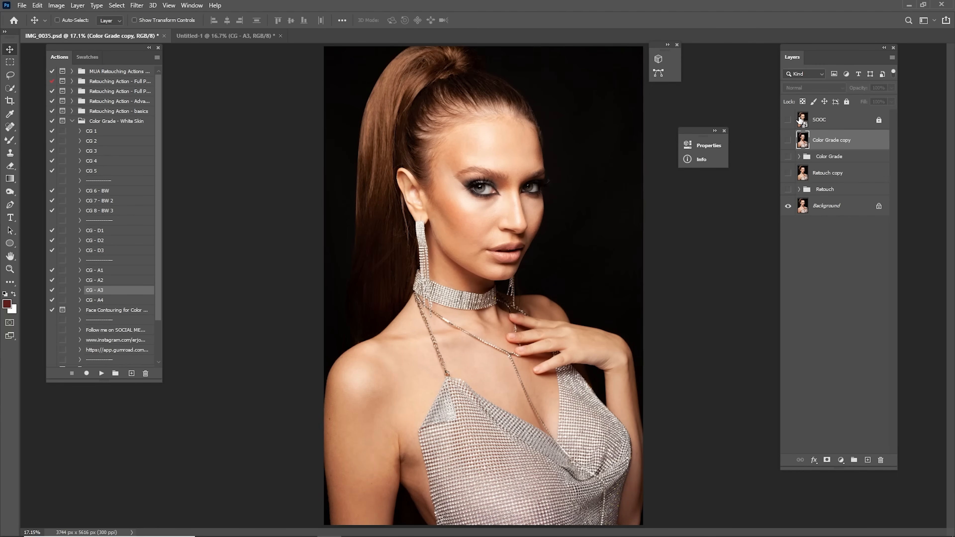
Compare the Background, Retouch copy and Color Grade copy stages, leaving the Retouch copy and Color Grade copy visible.
{"action": "left_click", "coordinate": [787, 173]}
{"action": "left_click", "coordinate": [787, 174]}
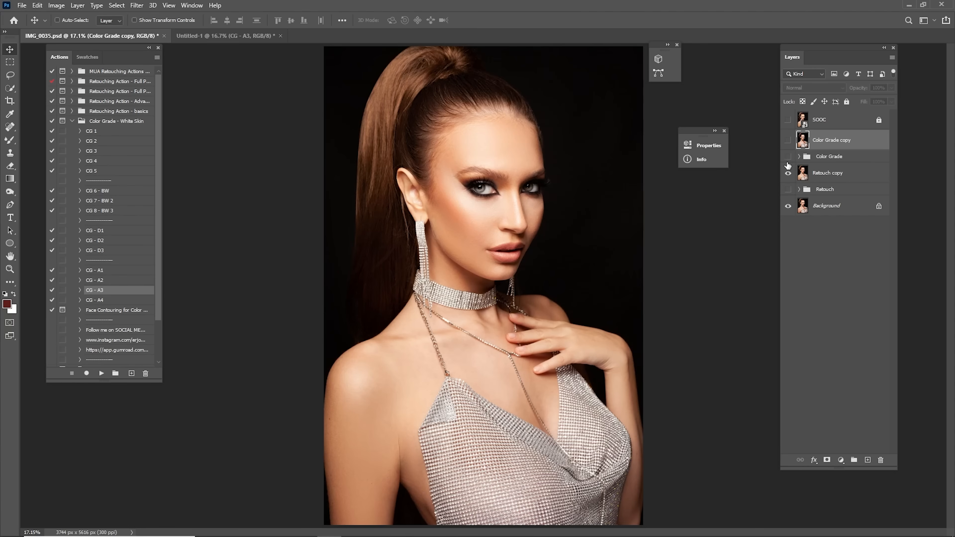
{"action": "left_click", "coordinate": [789, 143]}
{"action": "left_click", "coordinate": [788, 145]}
{"action": "left_click", "coordinate": [788, 146]}
Examine the face up close, comparing the Color Grade copy with the retouched version and the SOOC original.
{"action": "key", "text": "z"}
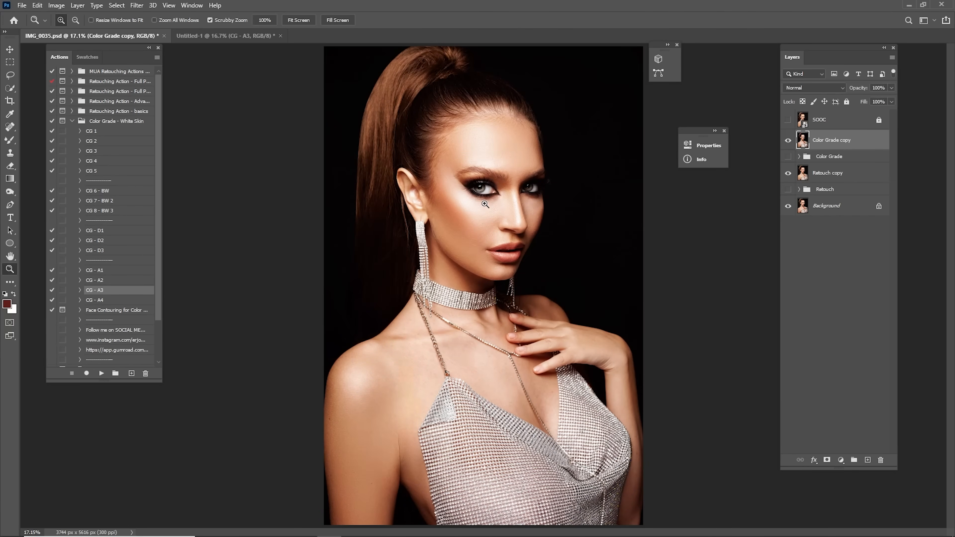
{"action": "left_click_drag", "start_coordinate": [485, 205], "coordinate": [527, 253]}
{"action": "left_click_drag", "start_coordinate": [522, 206], "coordinate": [535, 207]}
{"action": "left_click_drag", "start_coordinate": [542, 165], "coordinate": [552, 224]}
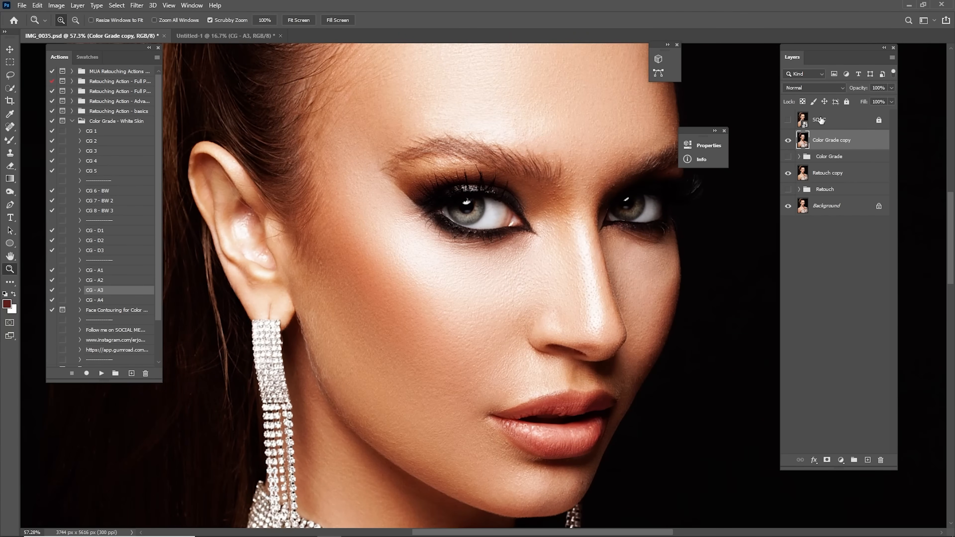
{"action": "left_click", "coordinate": [788, 141]}
{"action": "left_click", "coordinate": [788, 121]}
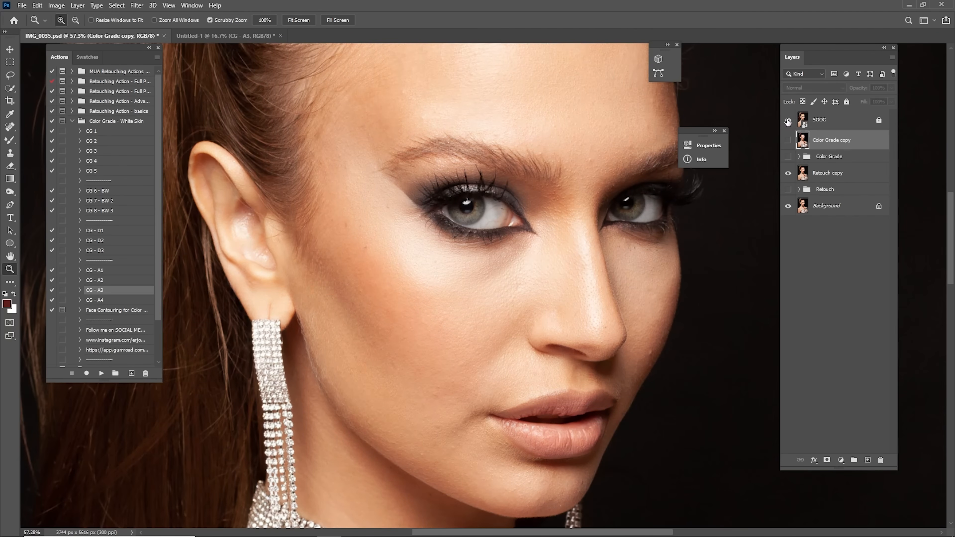
{"action": "left_click", "coordinate": [787, 122]}
{"action": "left_click", "coordinate": [787, 141]}
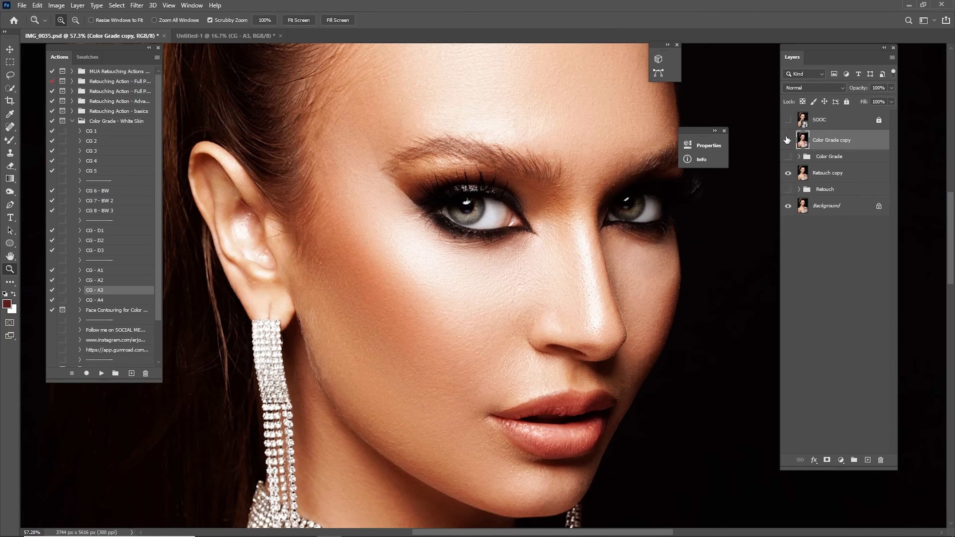
{"action": "left_click", "coordinate": [787, 141]}
{"action": "left_click", "coordinate": [787, 141]}
{"action": "key", "text": "ctrl+0"}
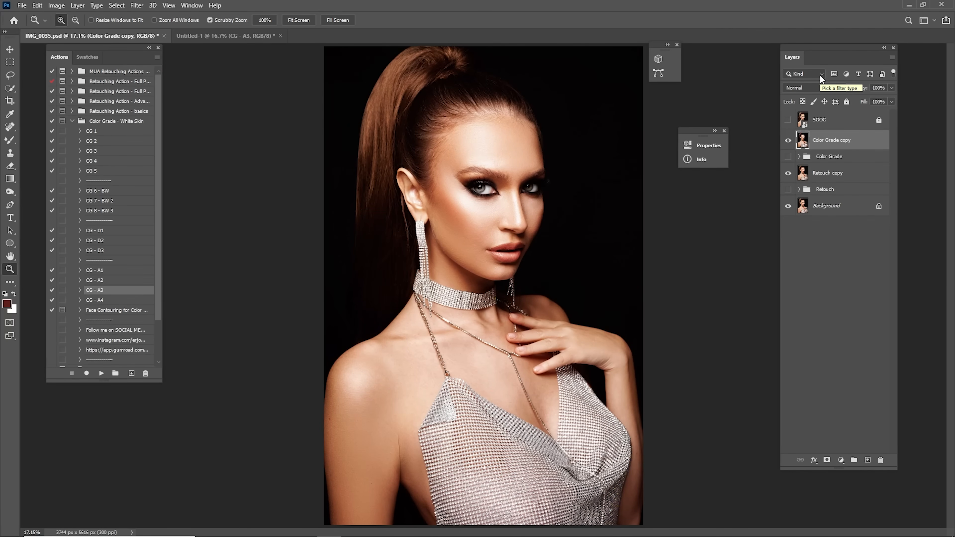